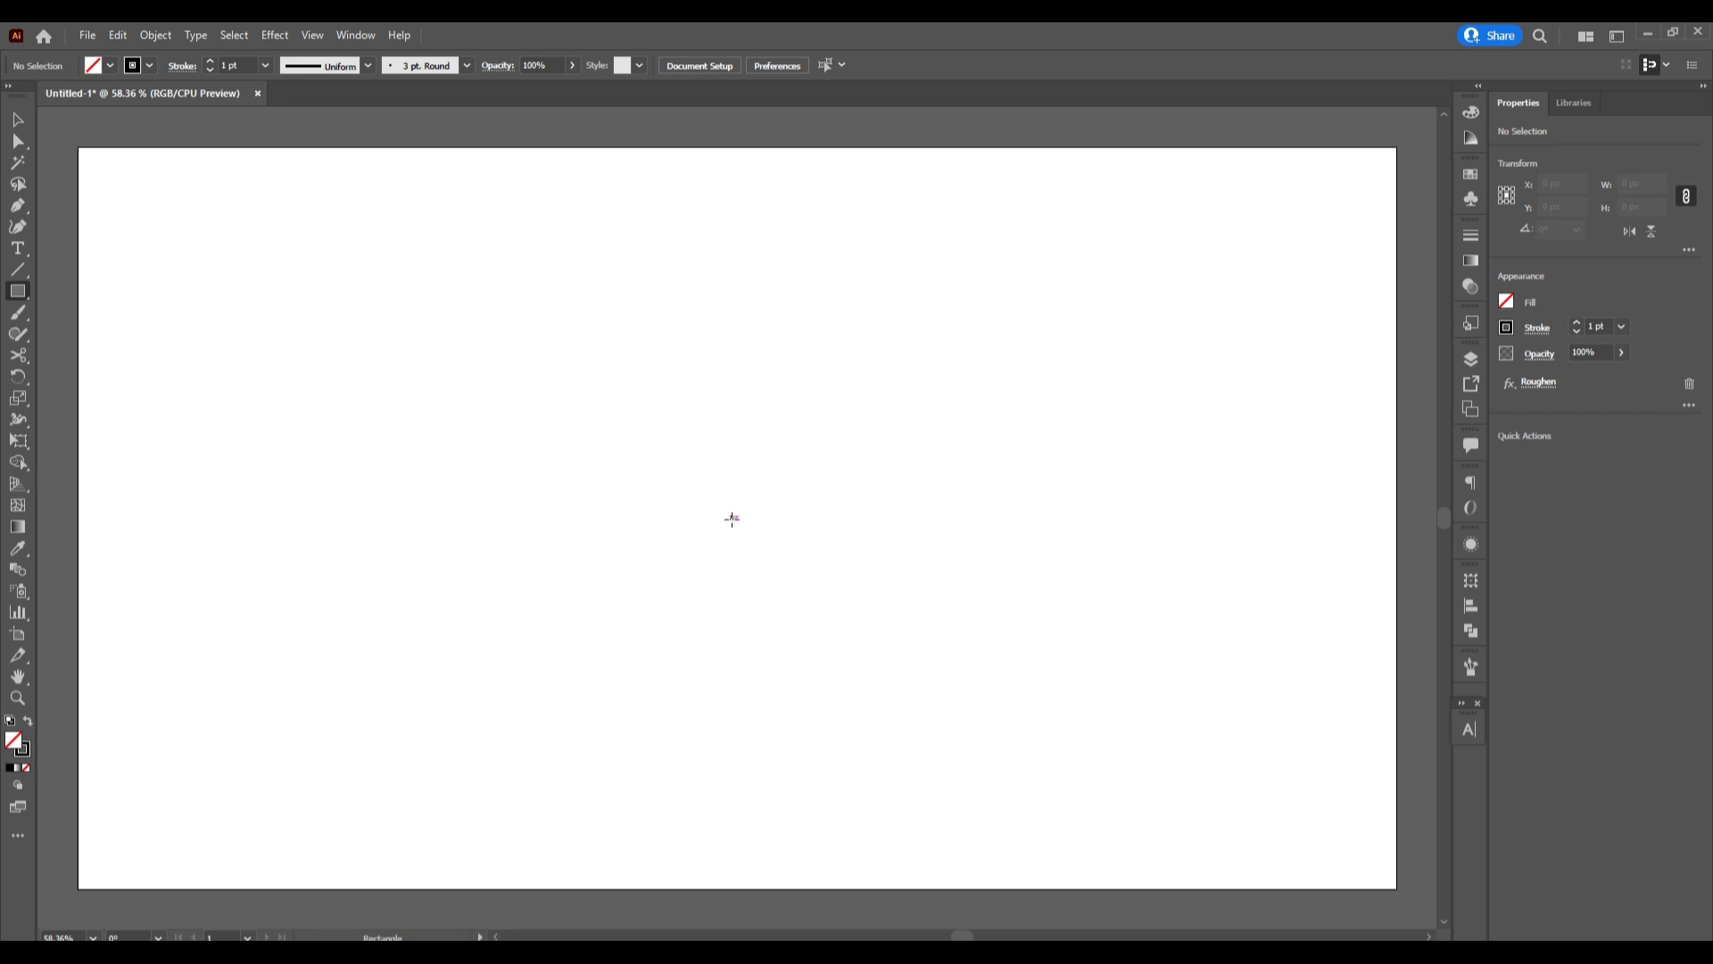
Draw a square about 702 px wide and centre it horizontally and vertically on the artboard
left_click_drag(732, 519, 901, 760)
key("v")
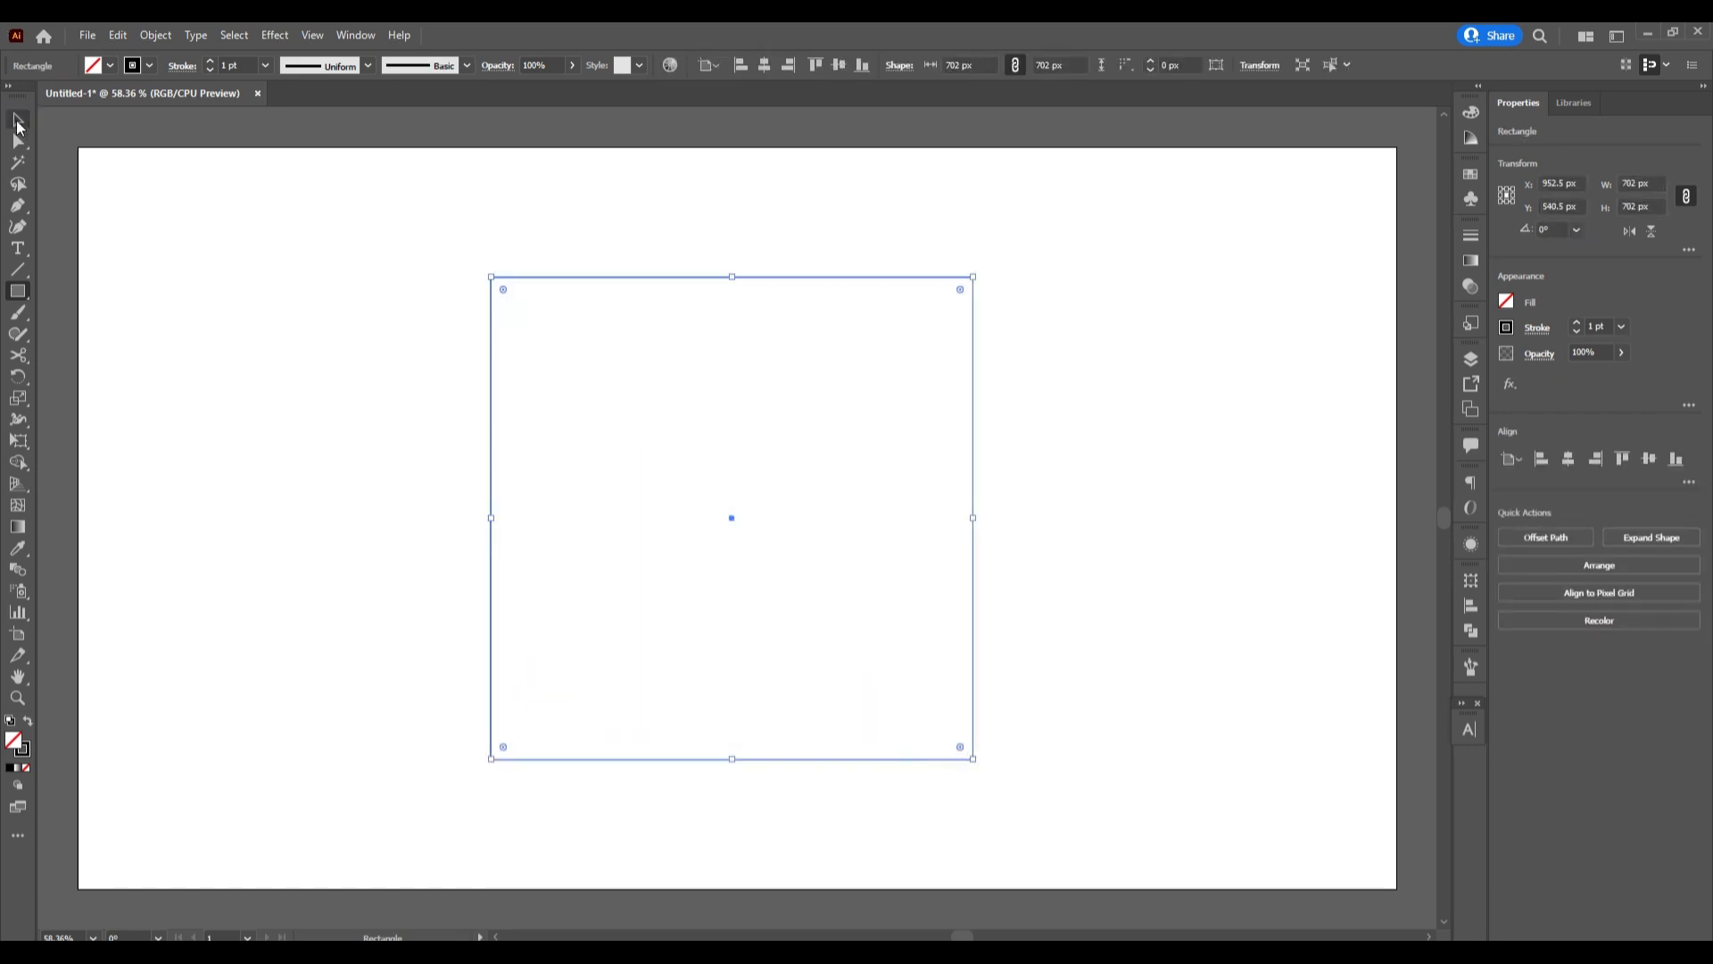
left_click(762, 66)
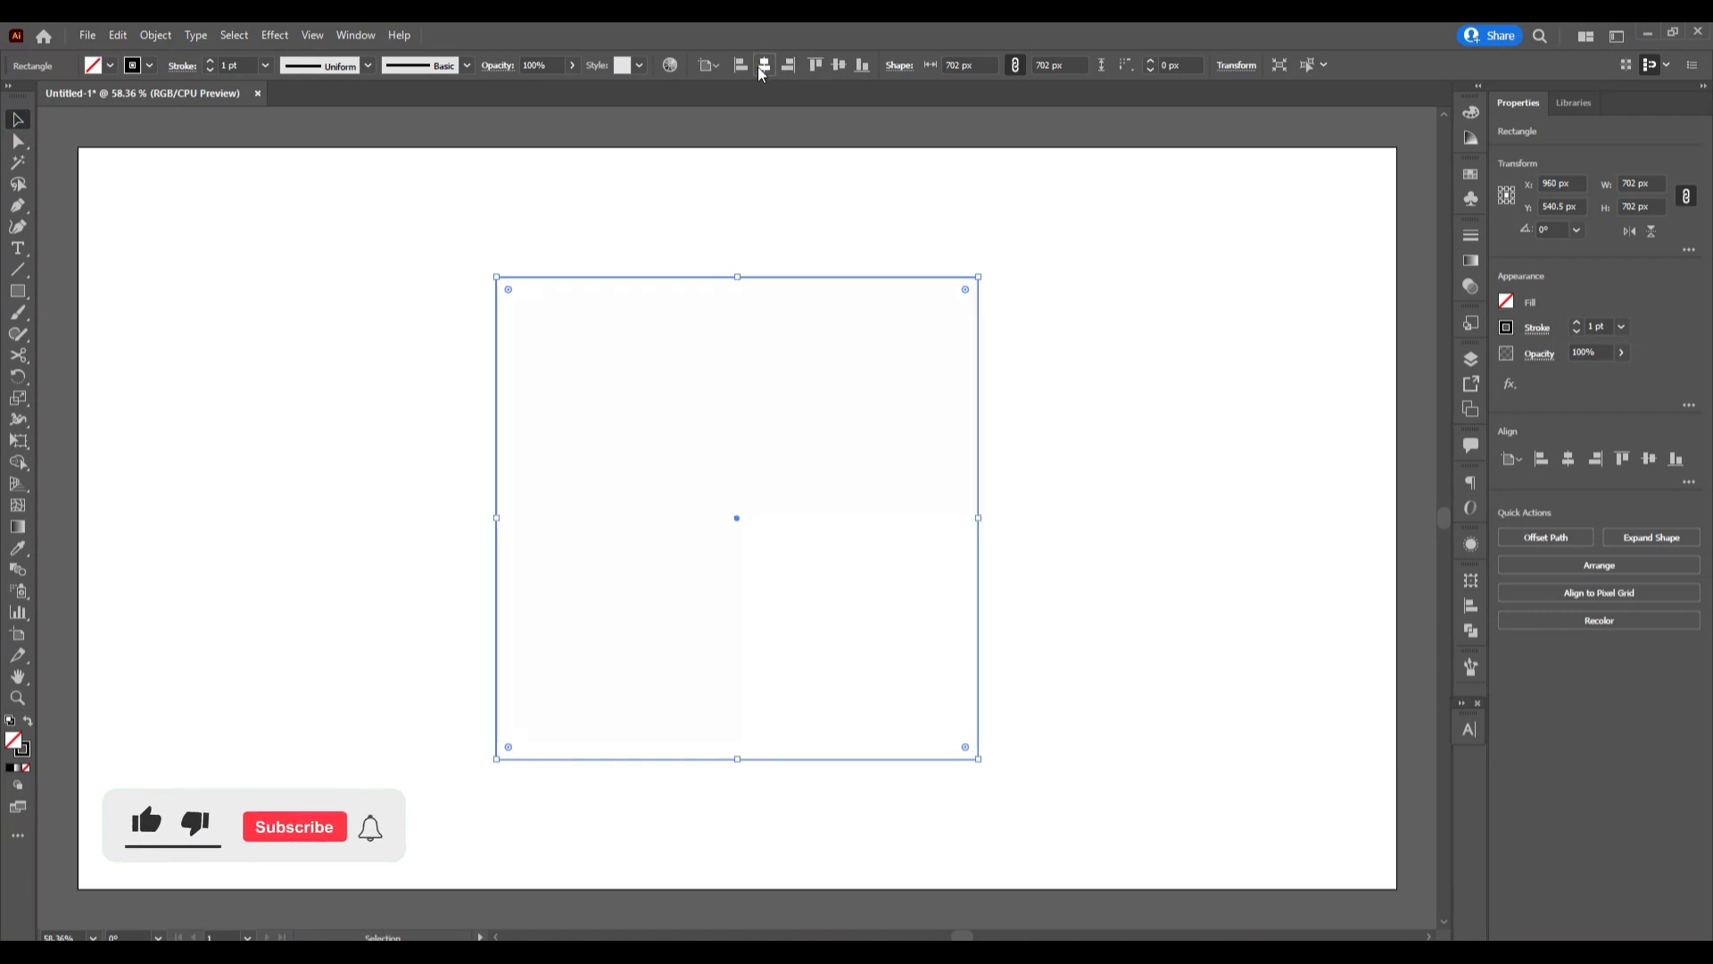
left_click(843, 65)
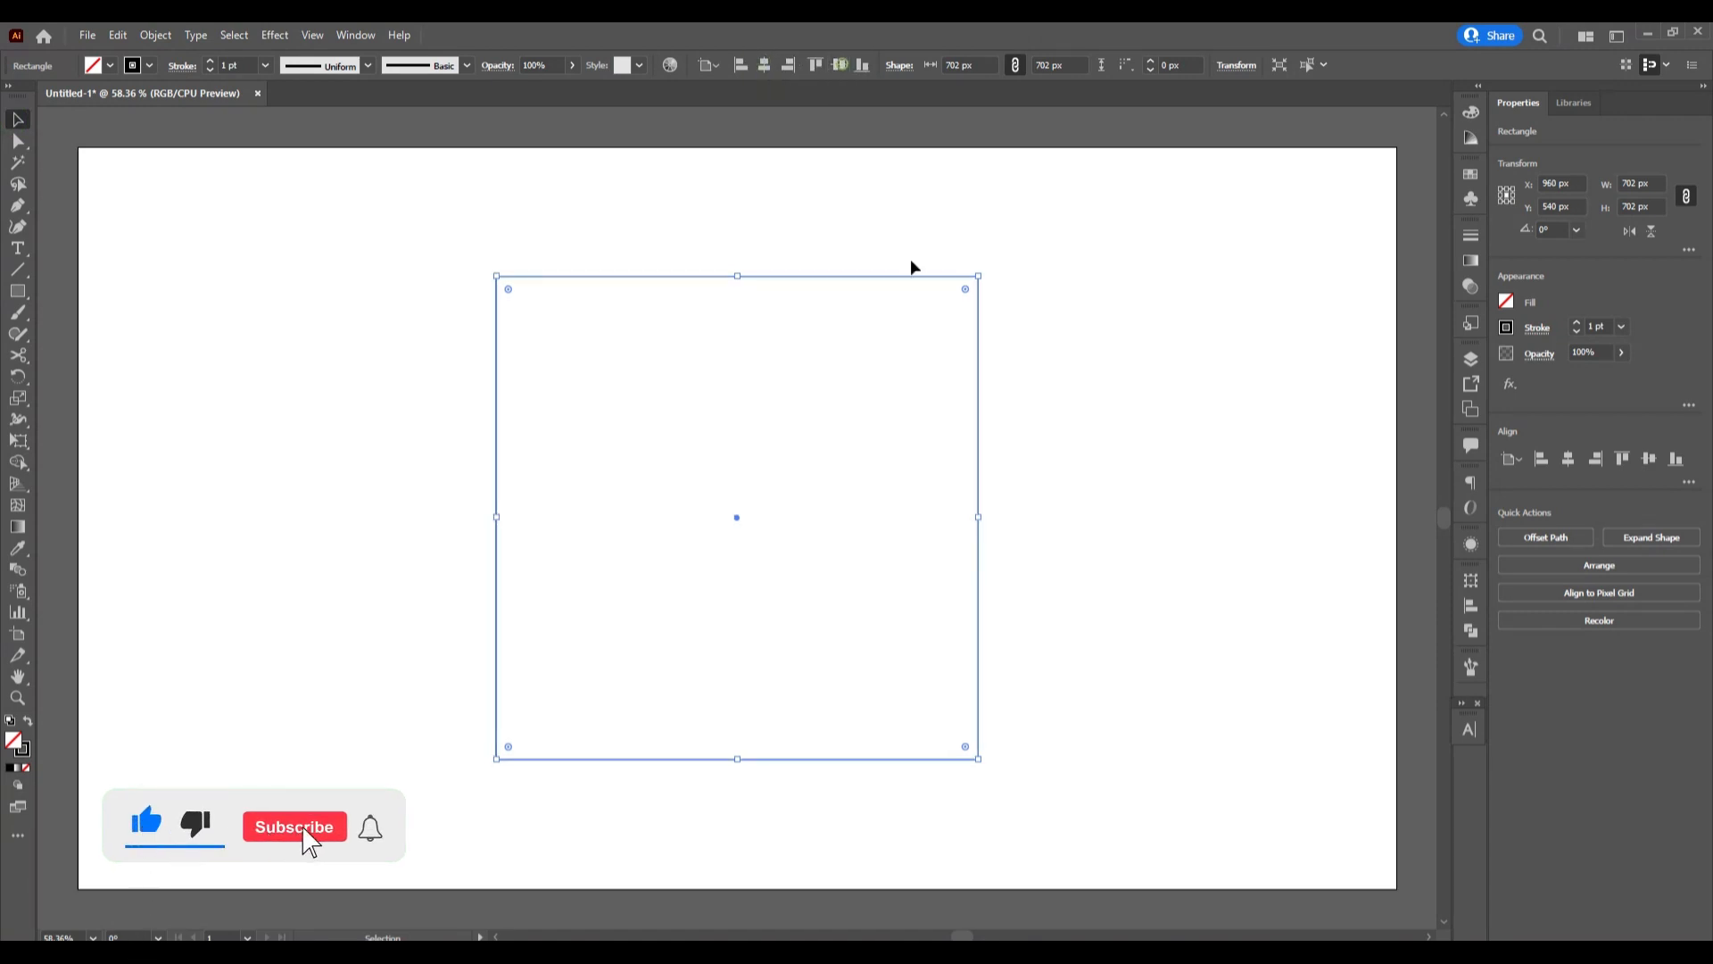
Split the square into a grid of 13 rows and 13 columns with 0 px gutters
left_click(156, 35)
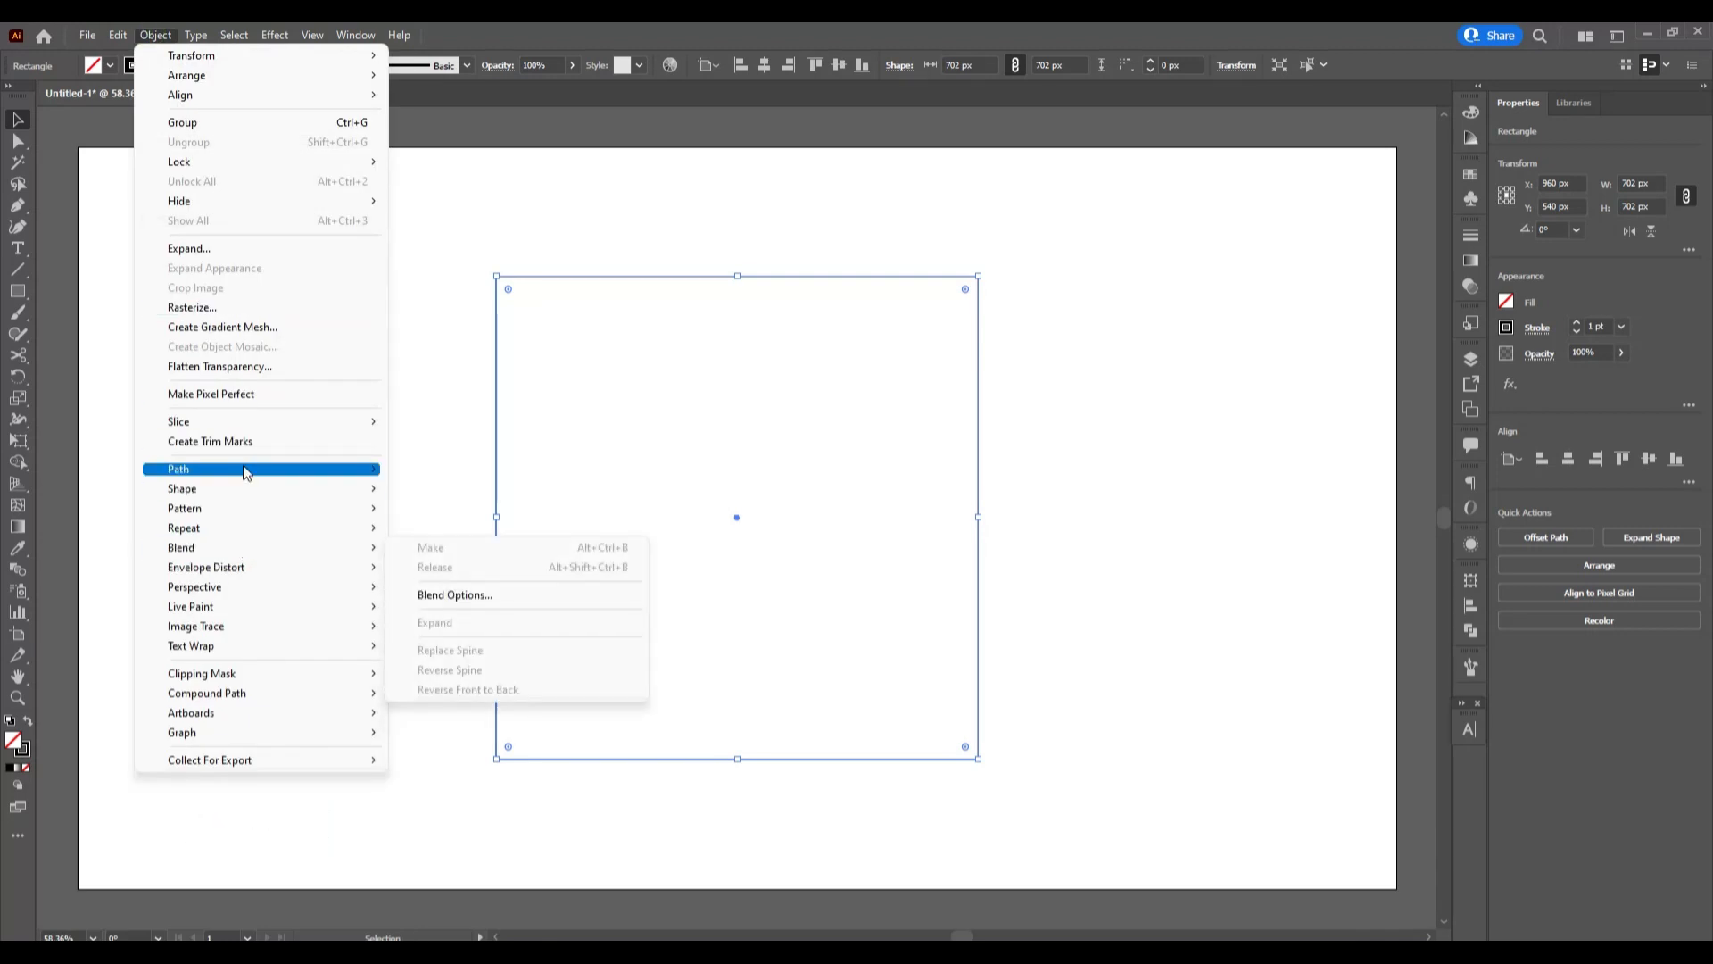
mouse_move(375, 468)
left_click(584, 670)
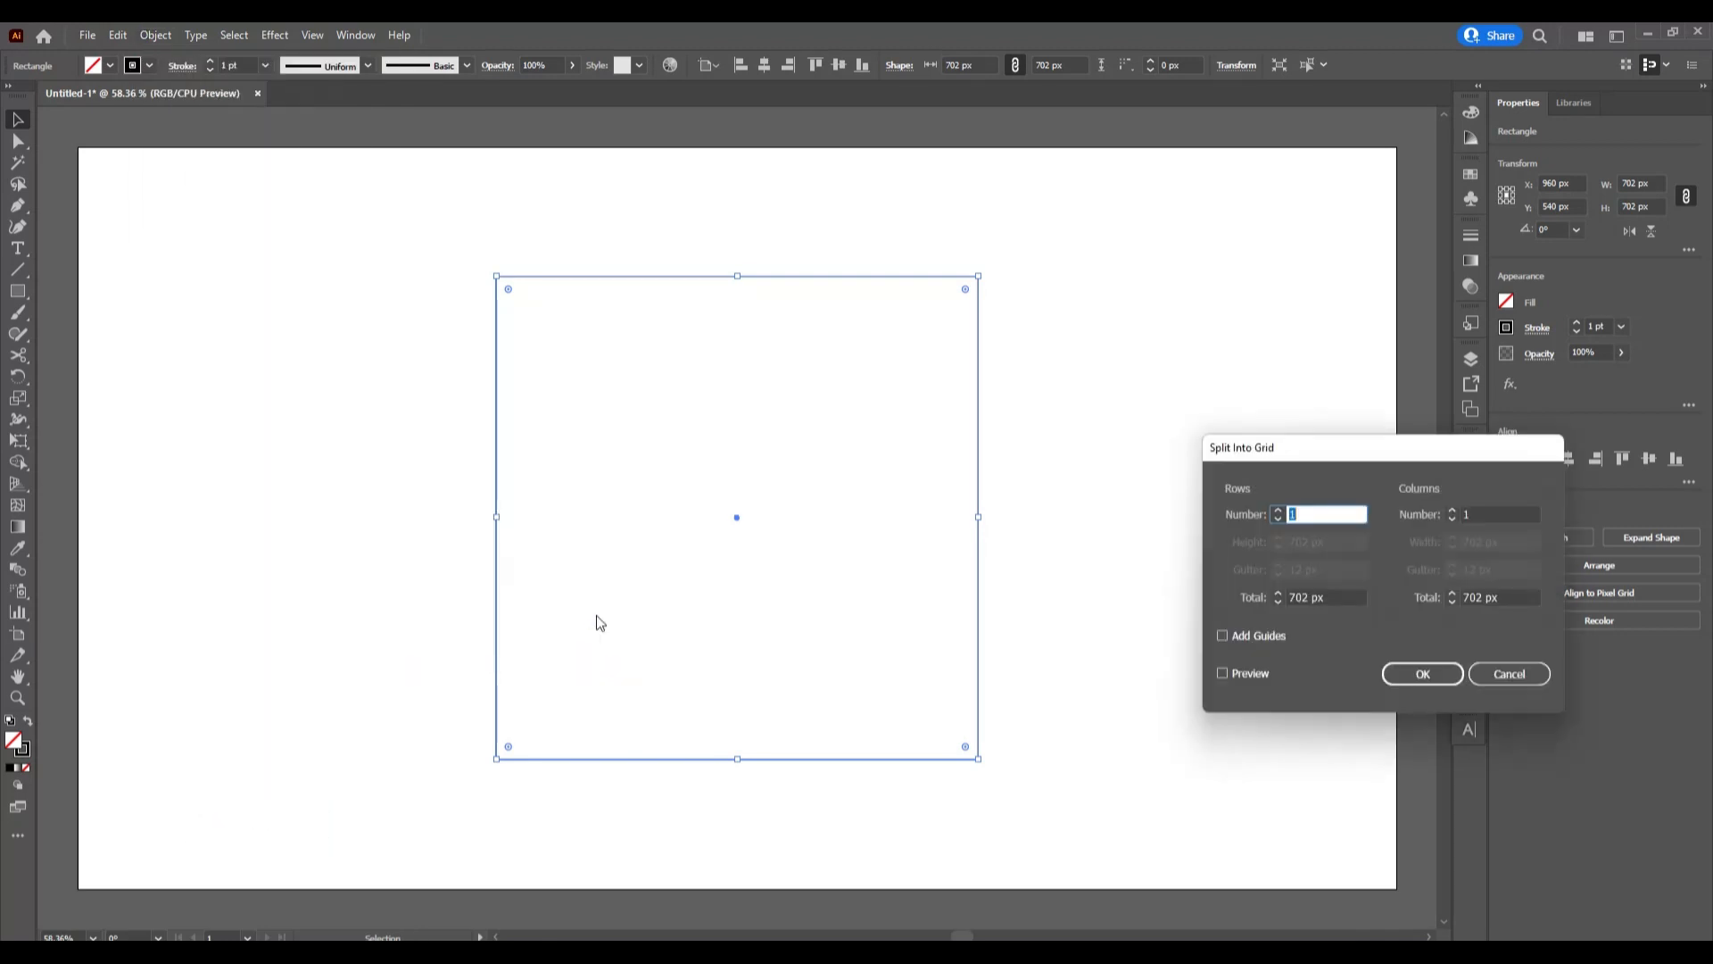
left_click_drag(1350, 472, 1157, 355)
scroll(1119, 395, "up", 3)
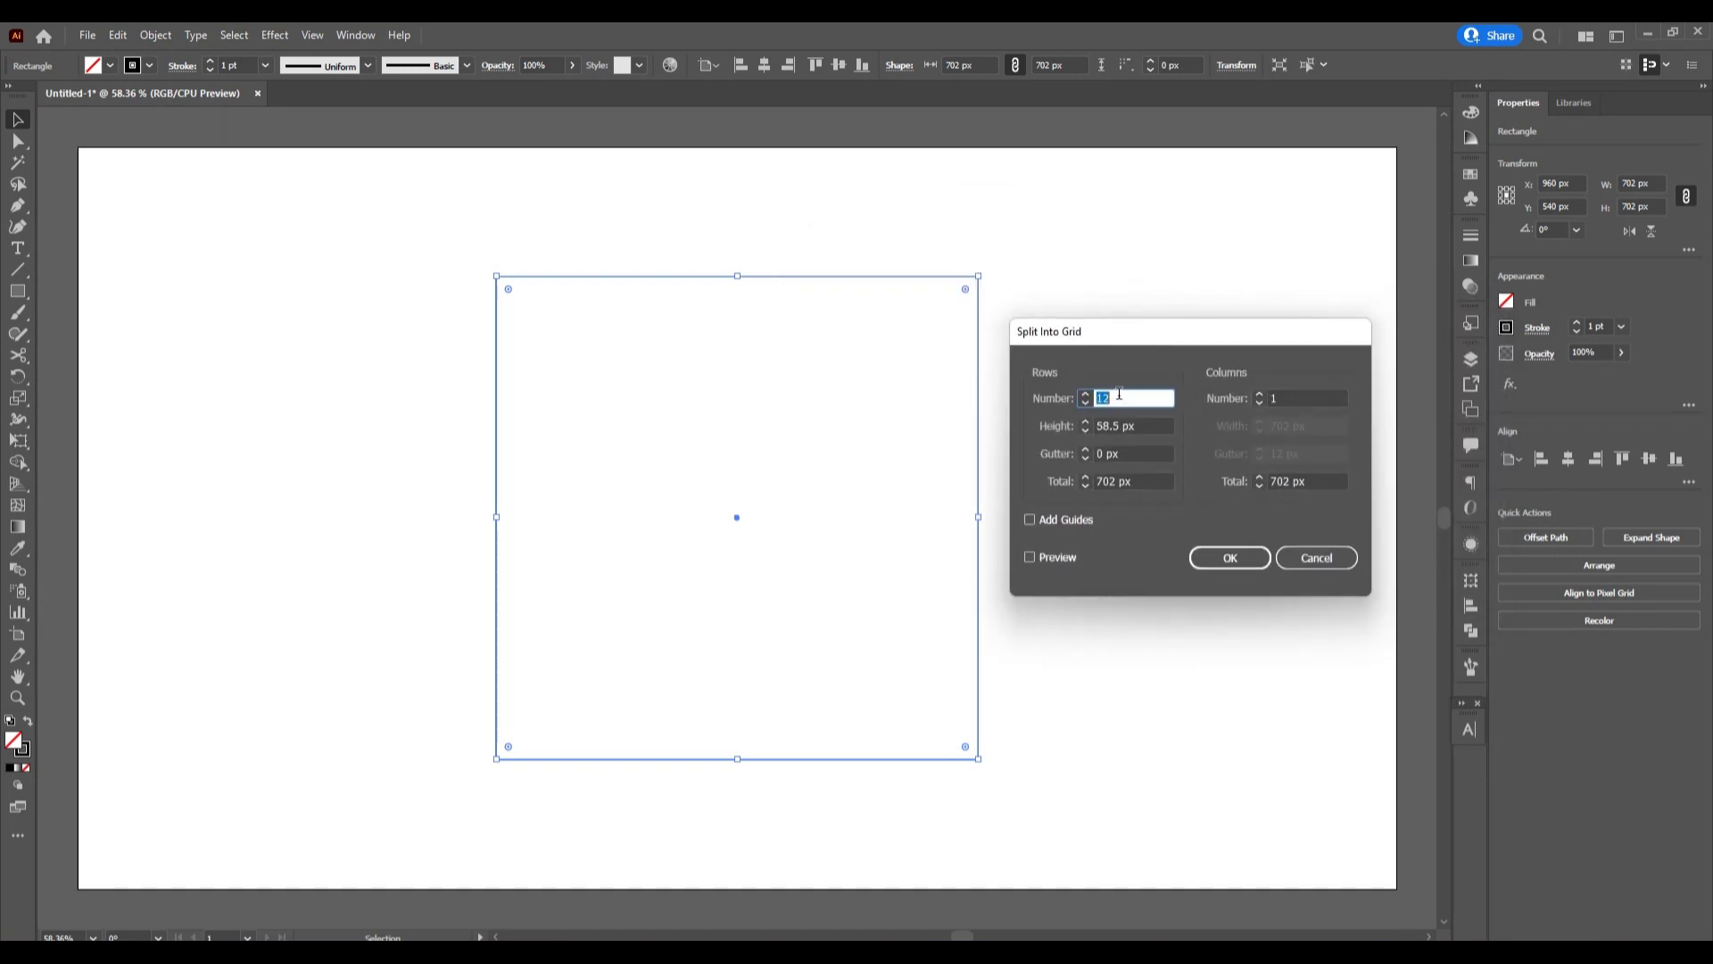
left_click(1036, 555)
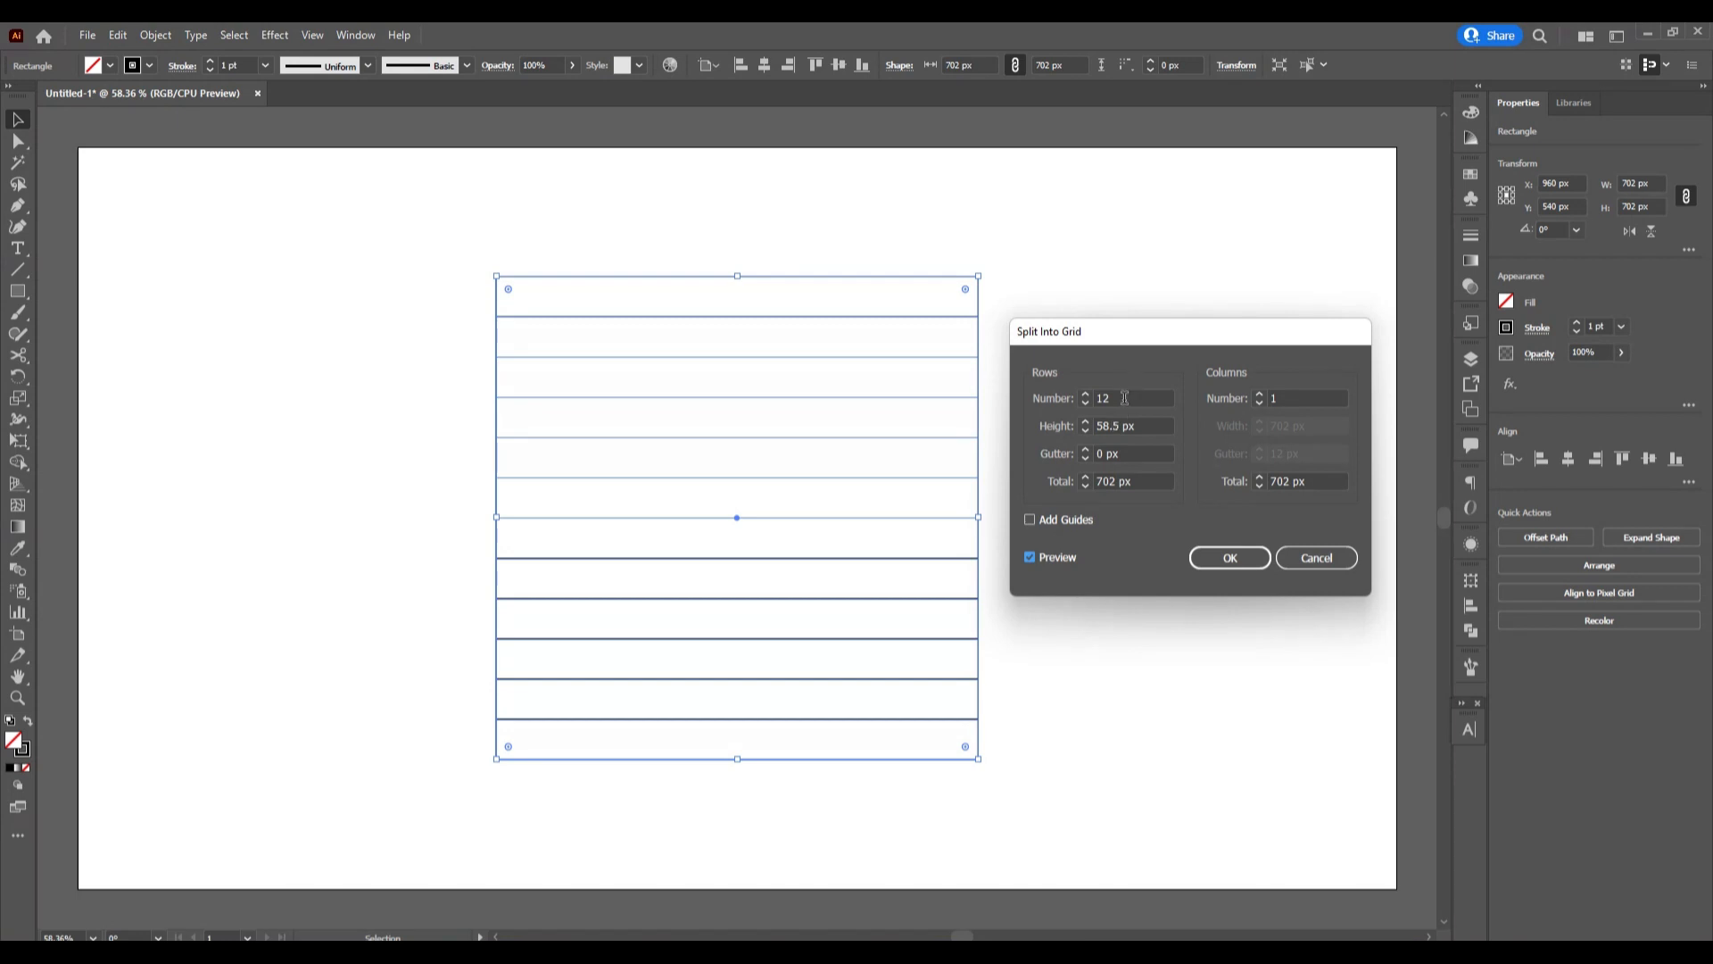
scroll(1125, 398, "up", 1)
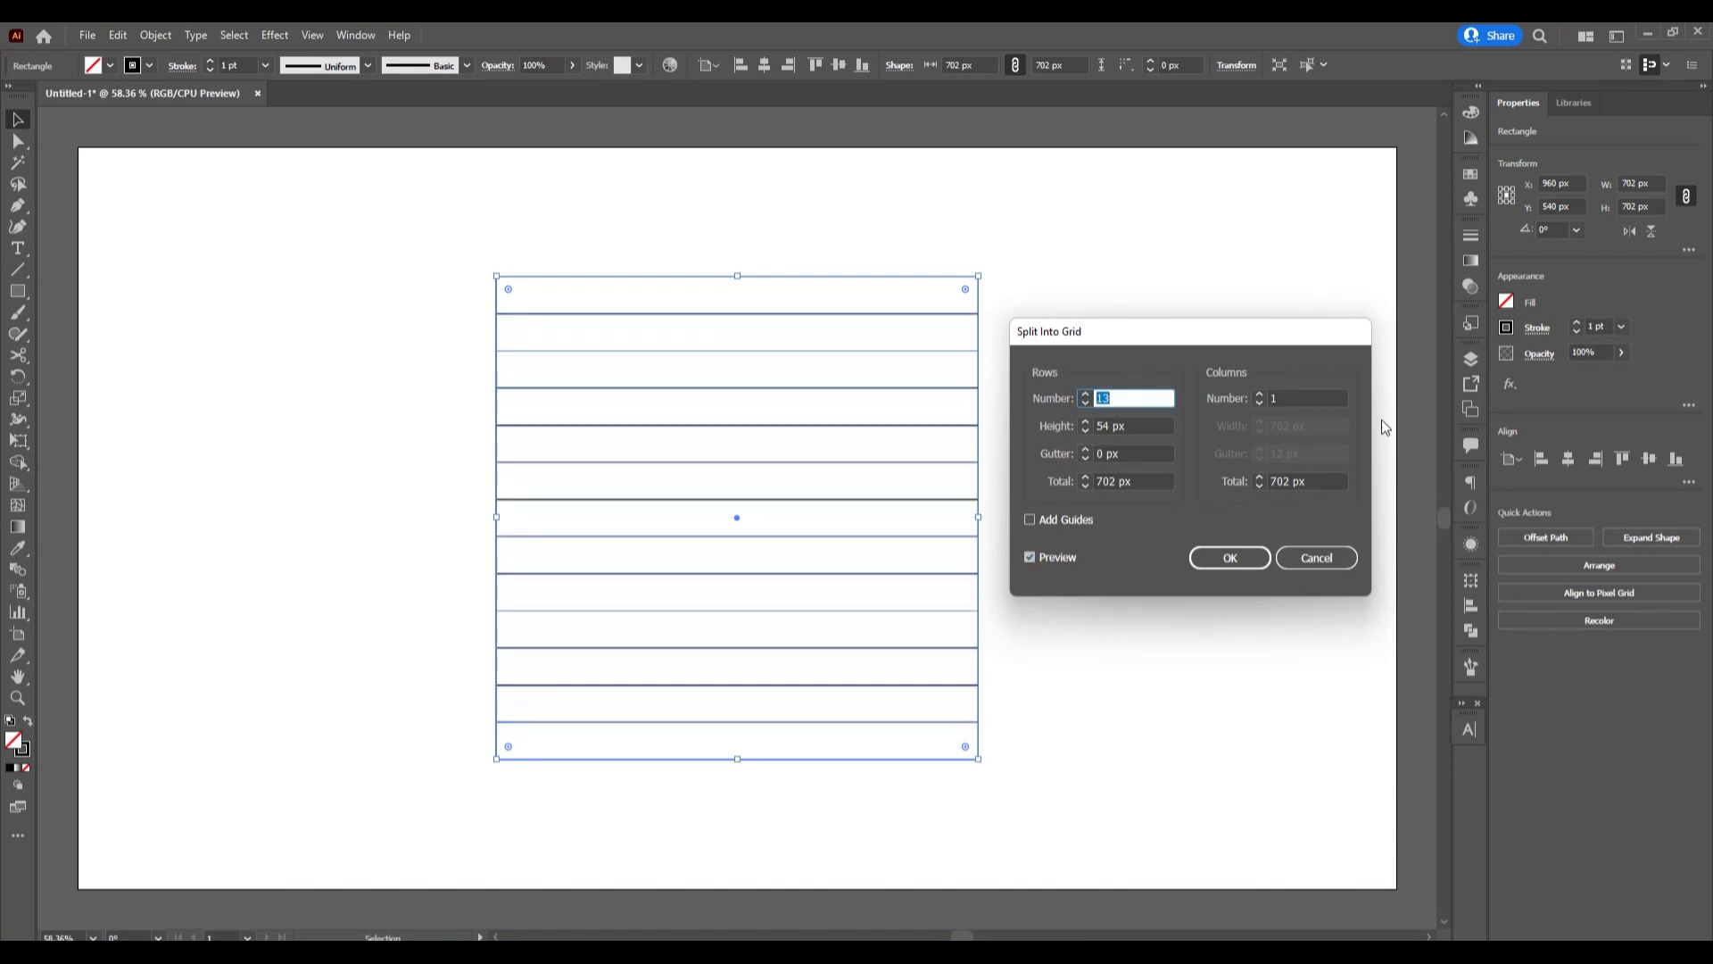
scroll(1293, 396, "up", 12)
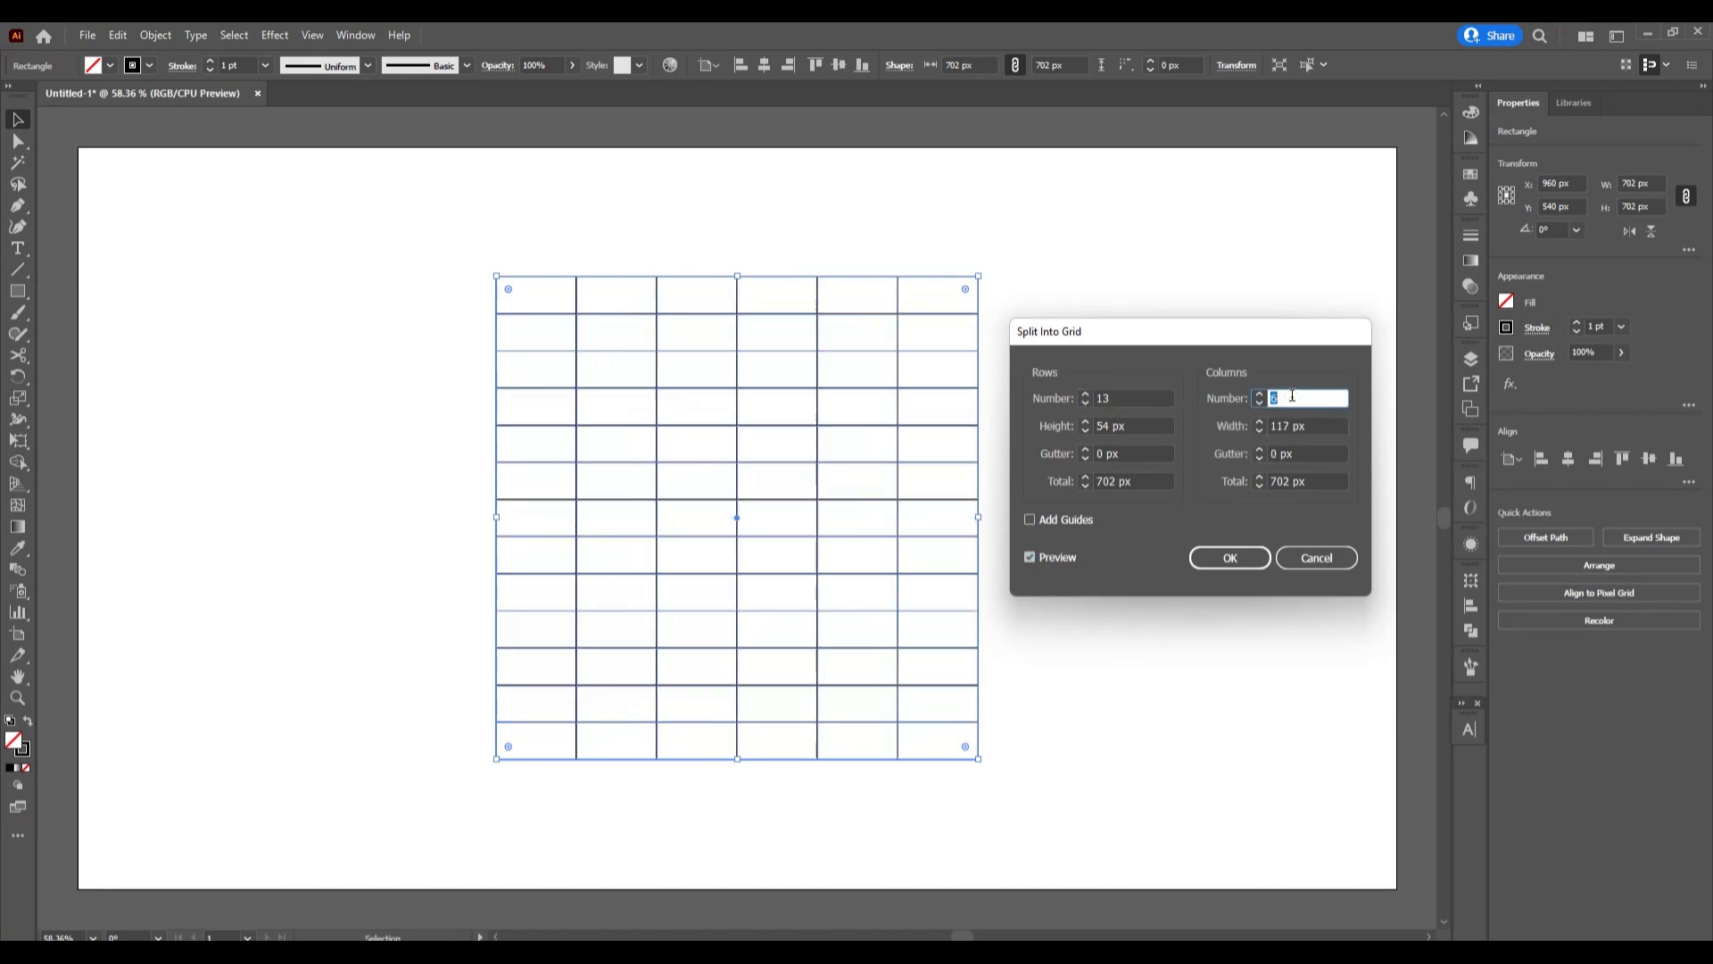
left_click(1225, 560)
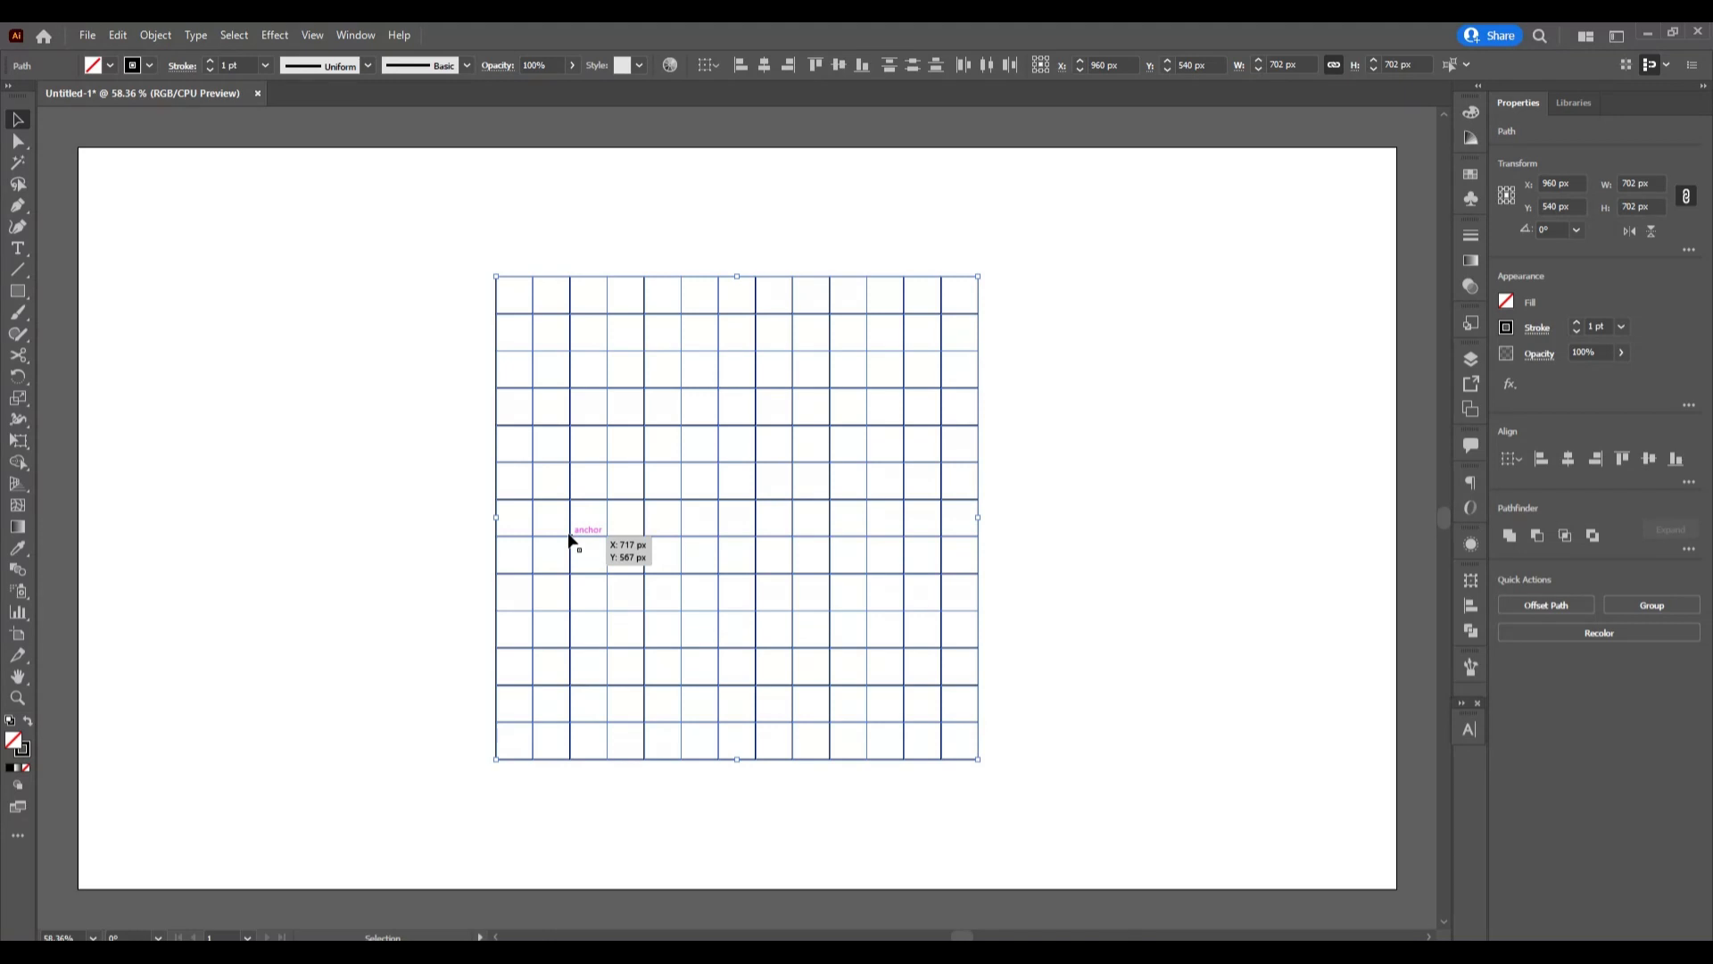
Move the grid to the left half of the artboard and place a copy of it in the right half
left_click_drag(569, 539, 873, 532)
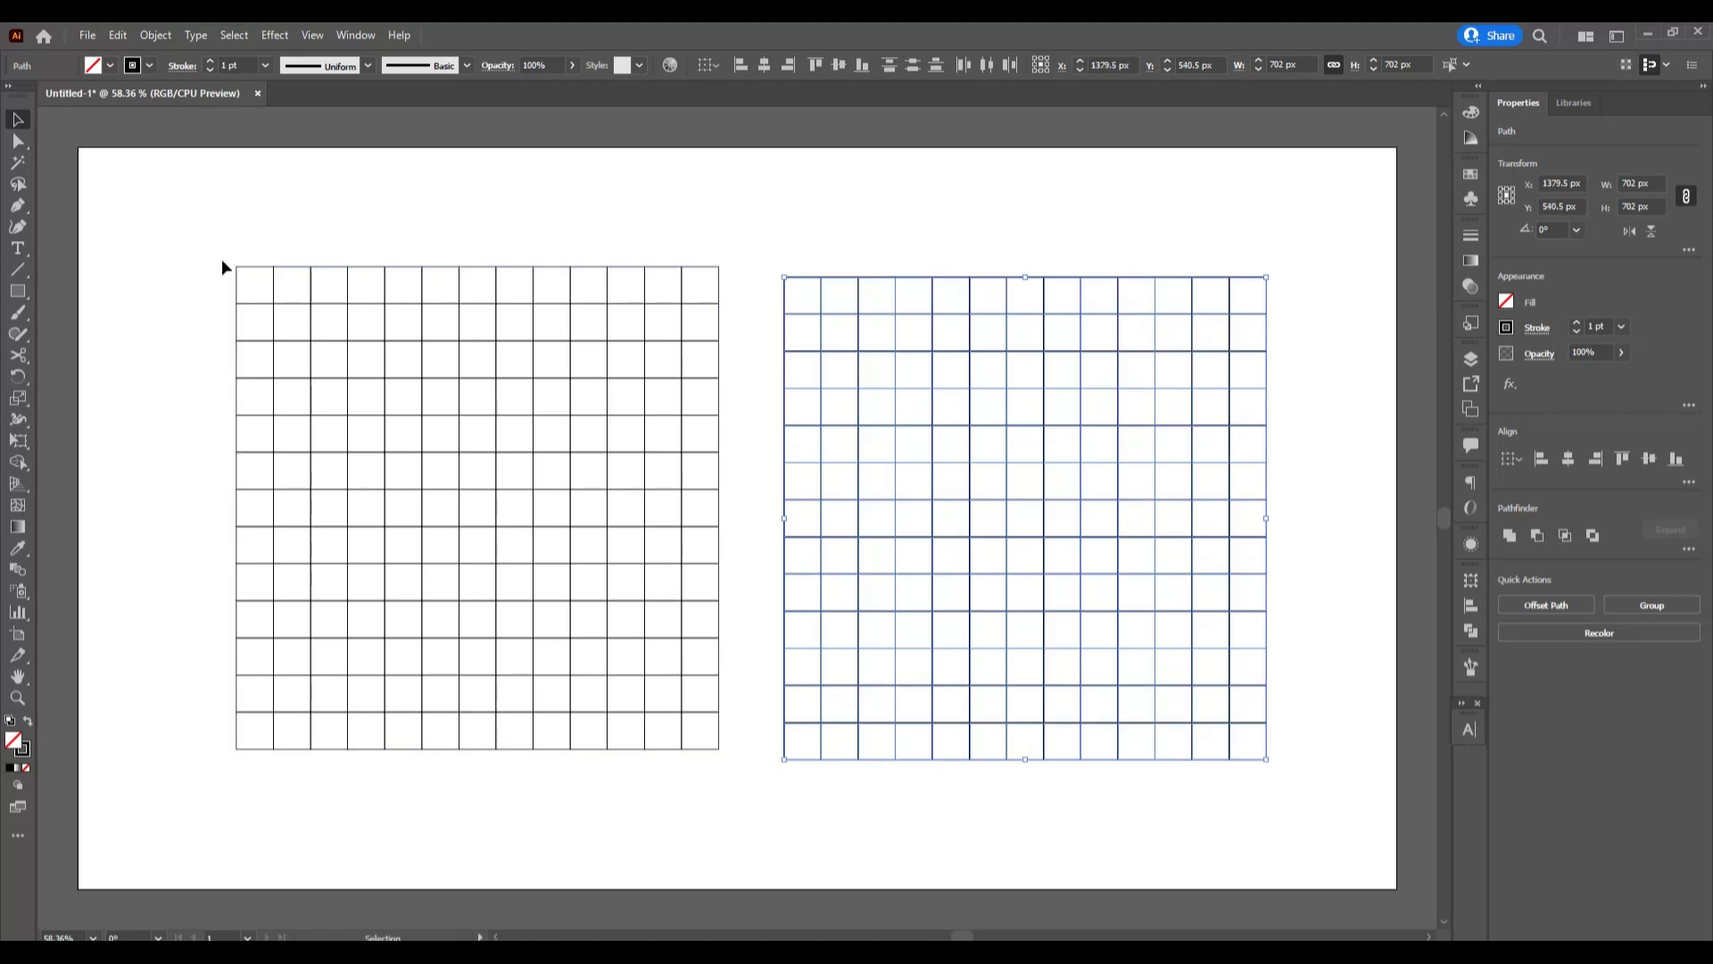
left_click_drag(212, 261, 731, 783)
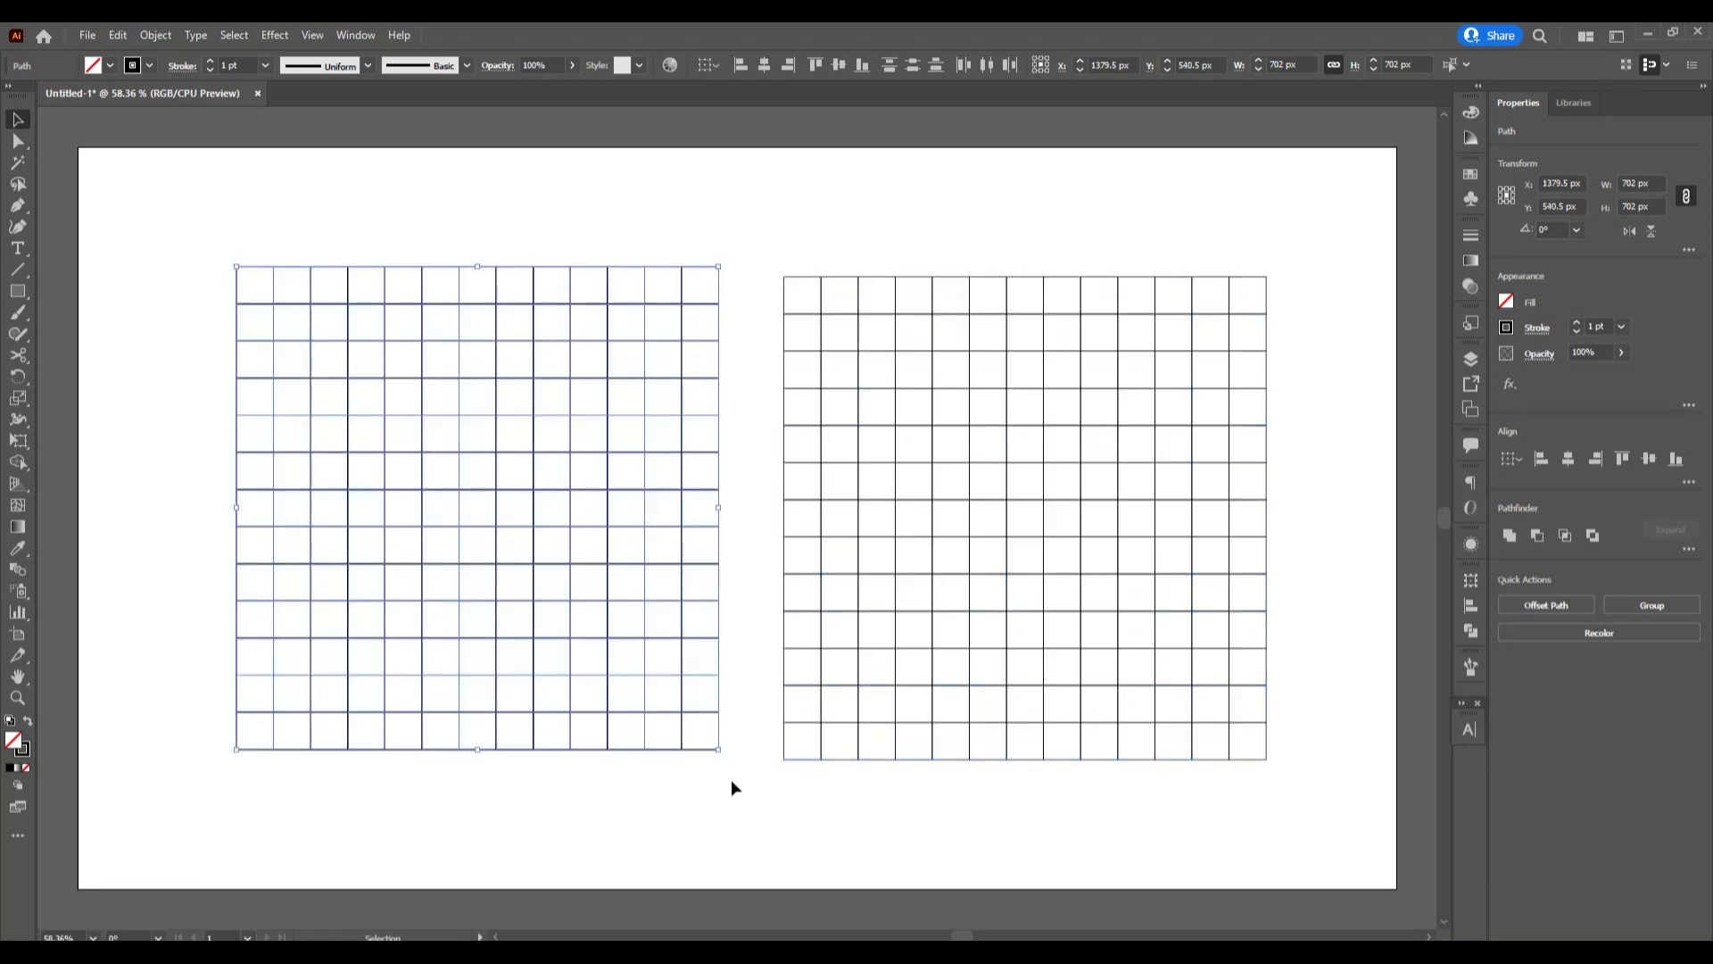
left_click(18, 463)
left_click(15, 121)
left_click(114, 239)
Draw a 702 px circle that spans the full width and height of the left grid
left_click(16, 295)
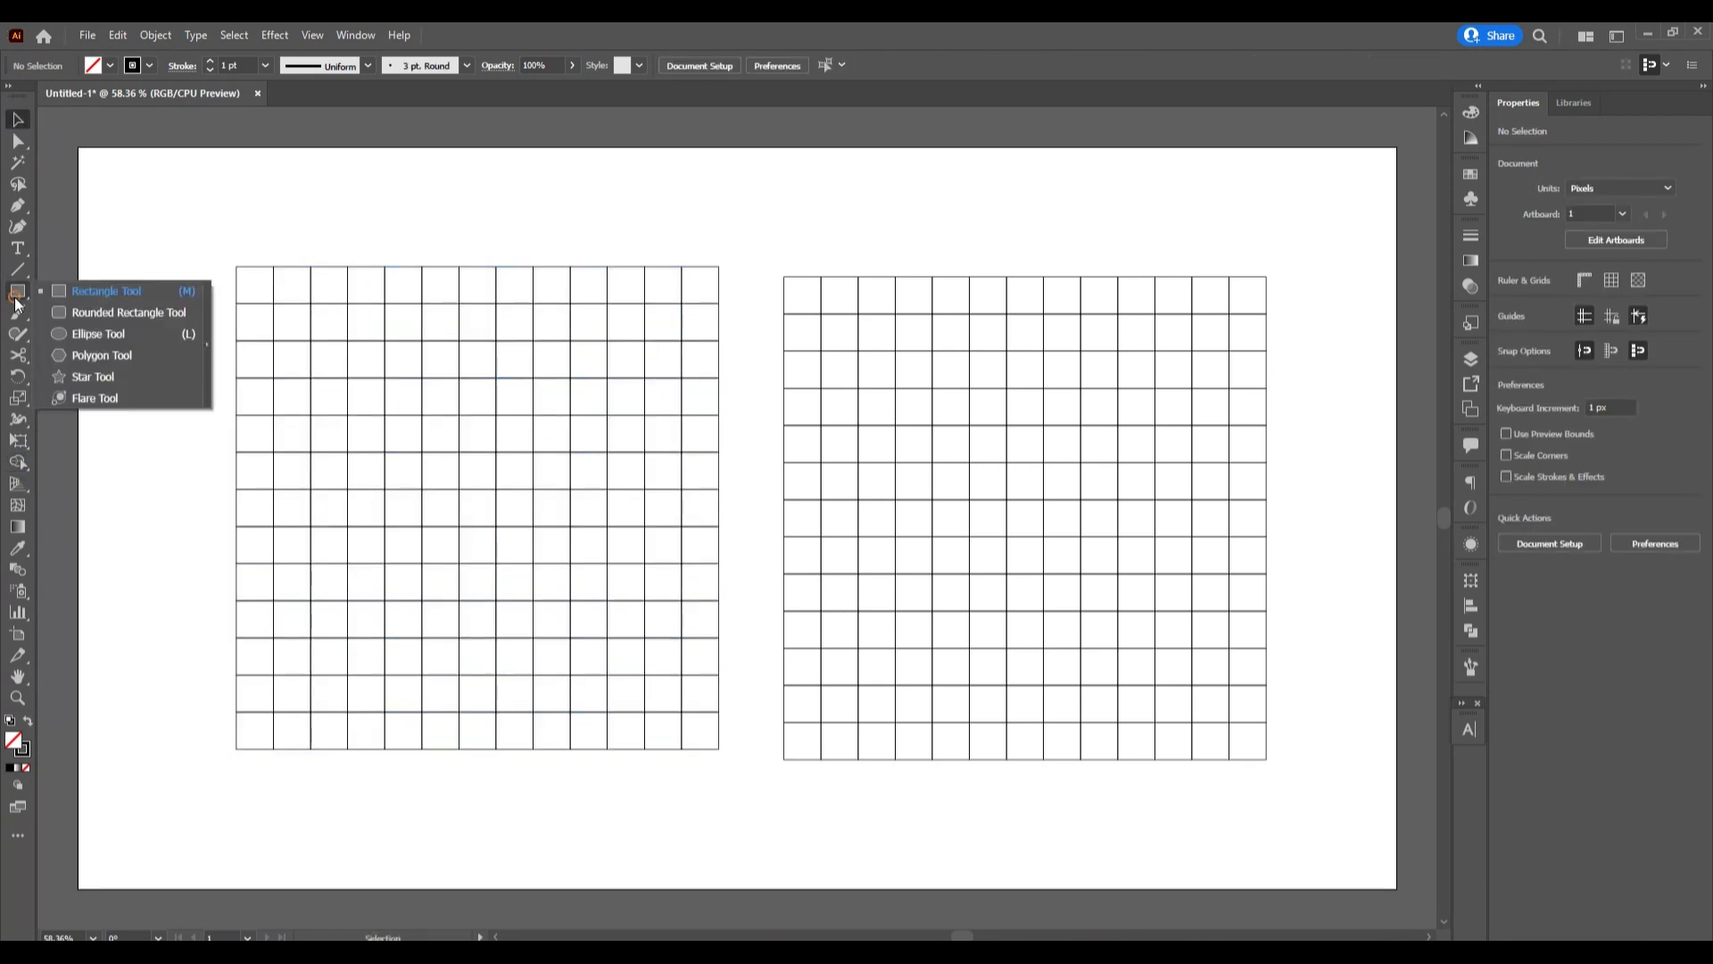
left_click(141, 339)
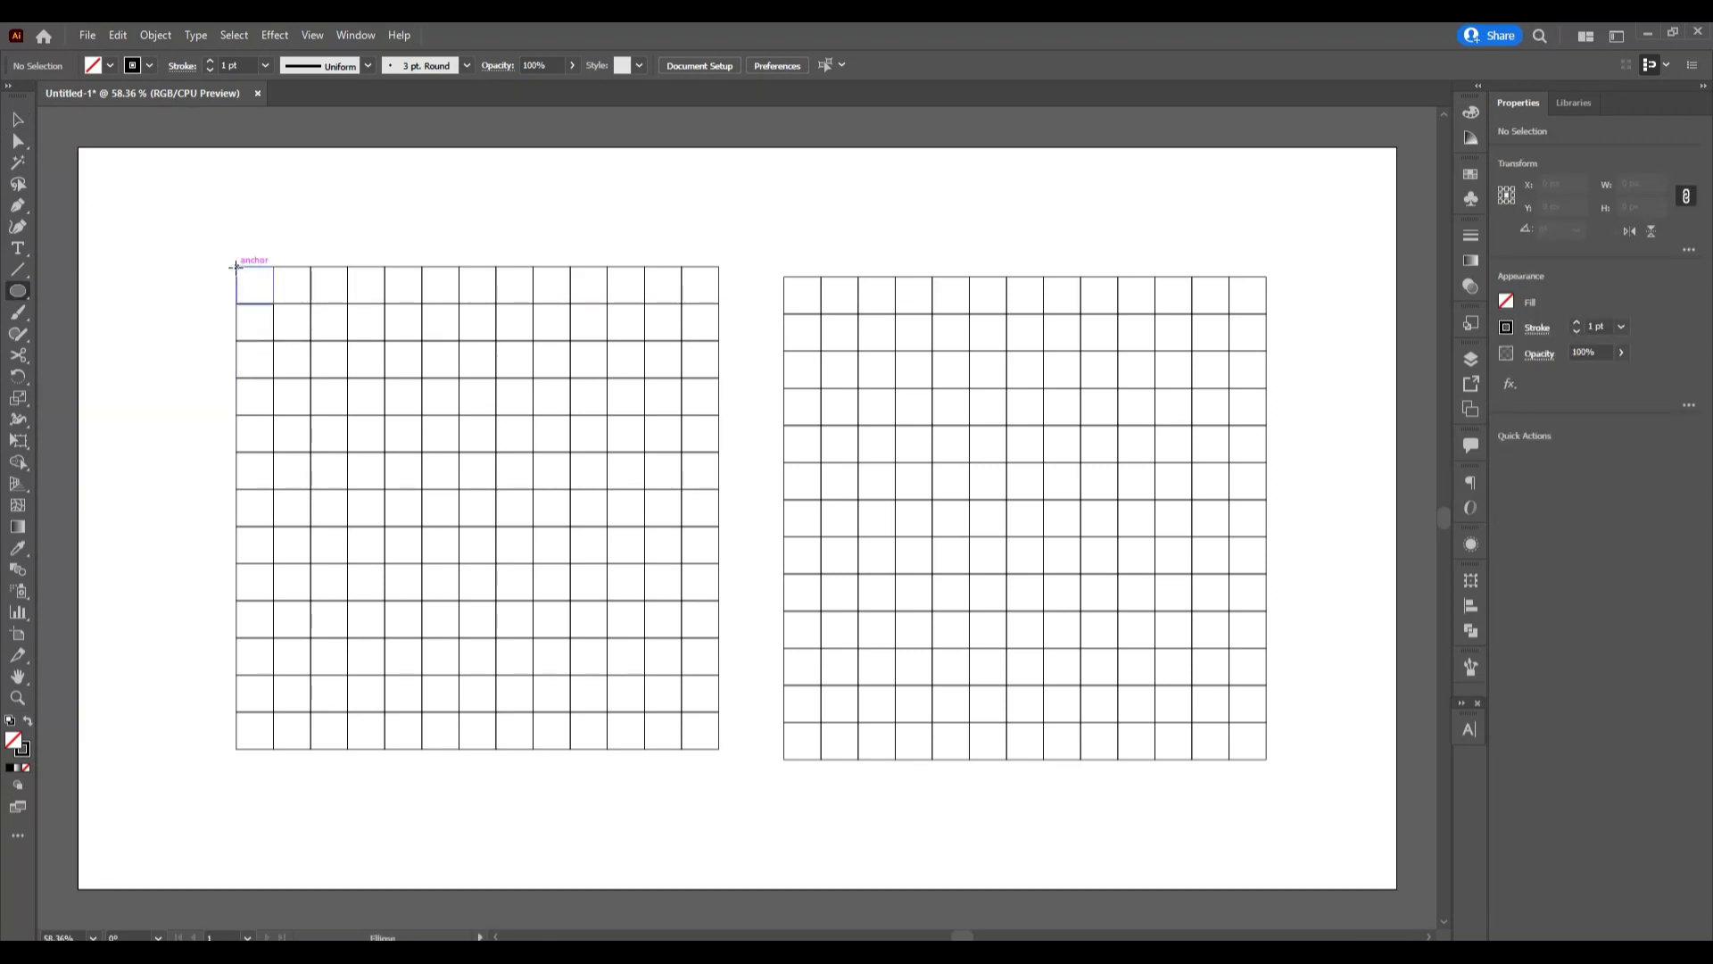
left_click_drag(236, 267, 718, 694)
left_click(18, 118)
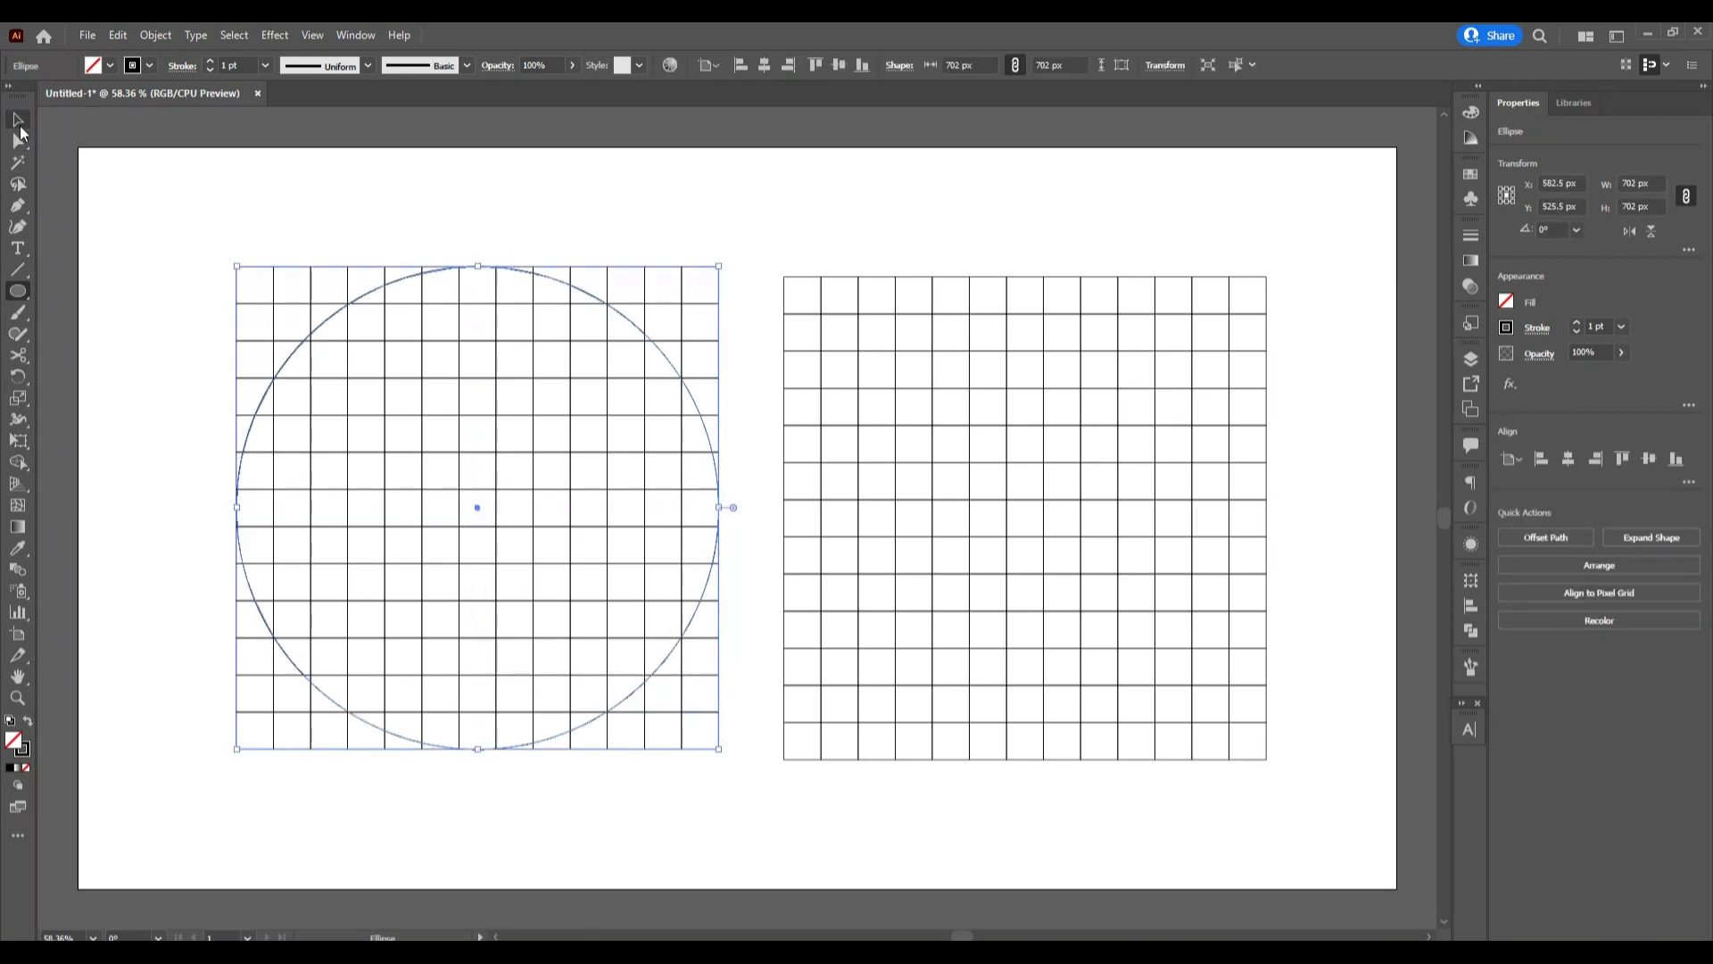
Paste a copy of the circle in place and scale it about its centre to 594 px, one cell inside the original
left_click(119, 36)
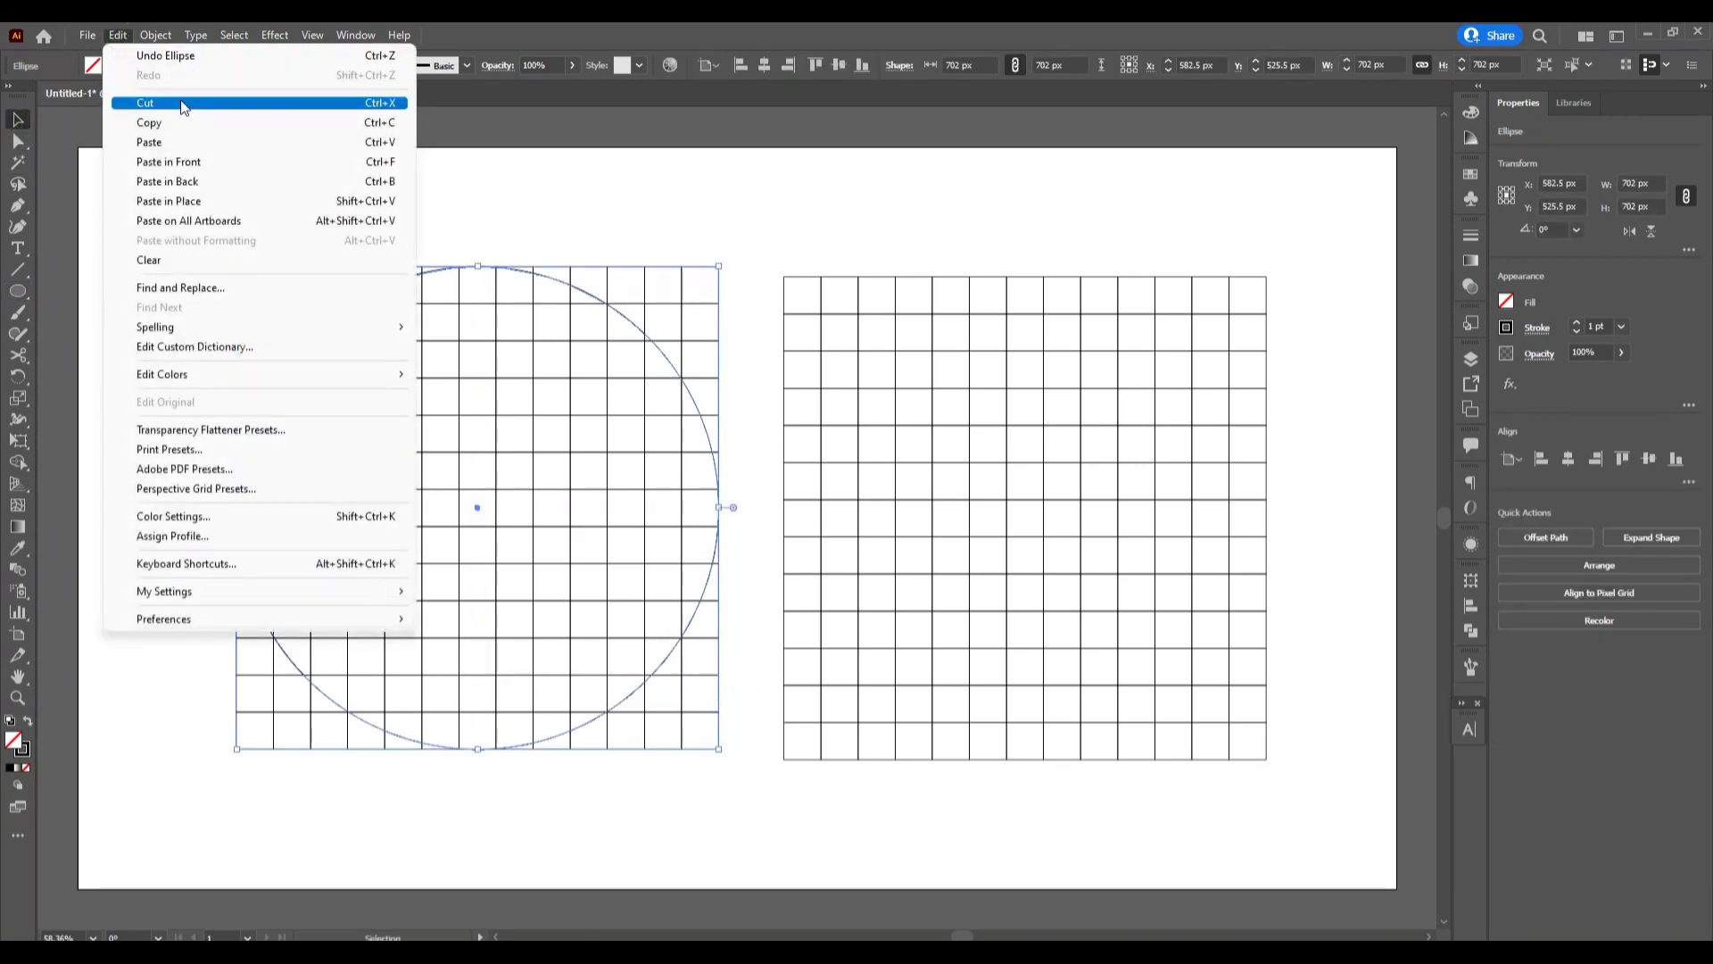
left_click(202, 129)
left_click(117, 34)
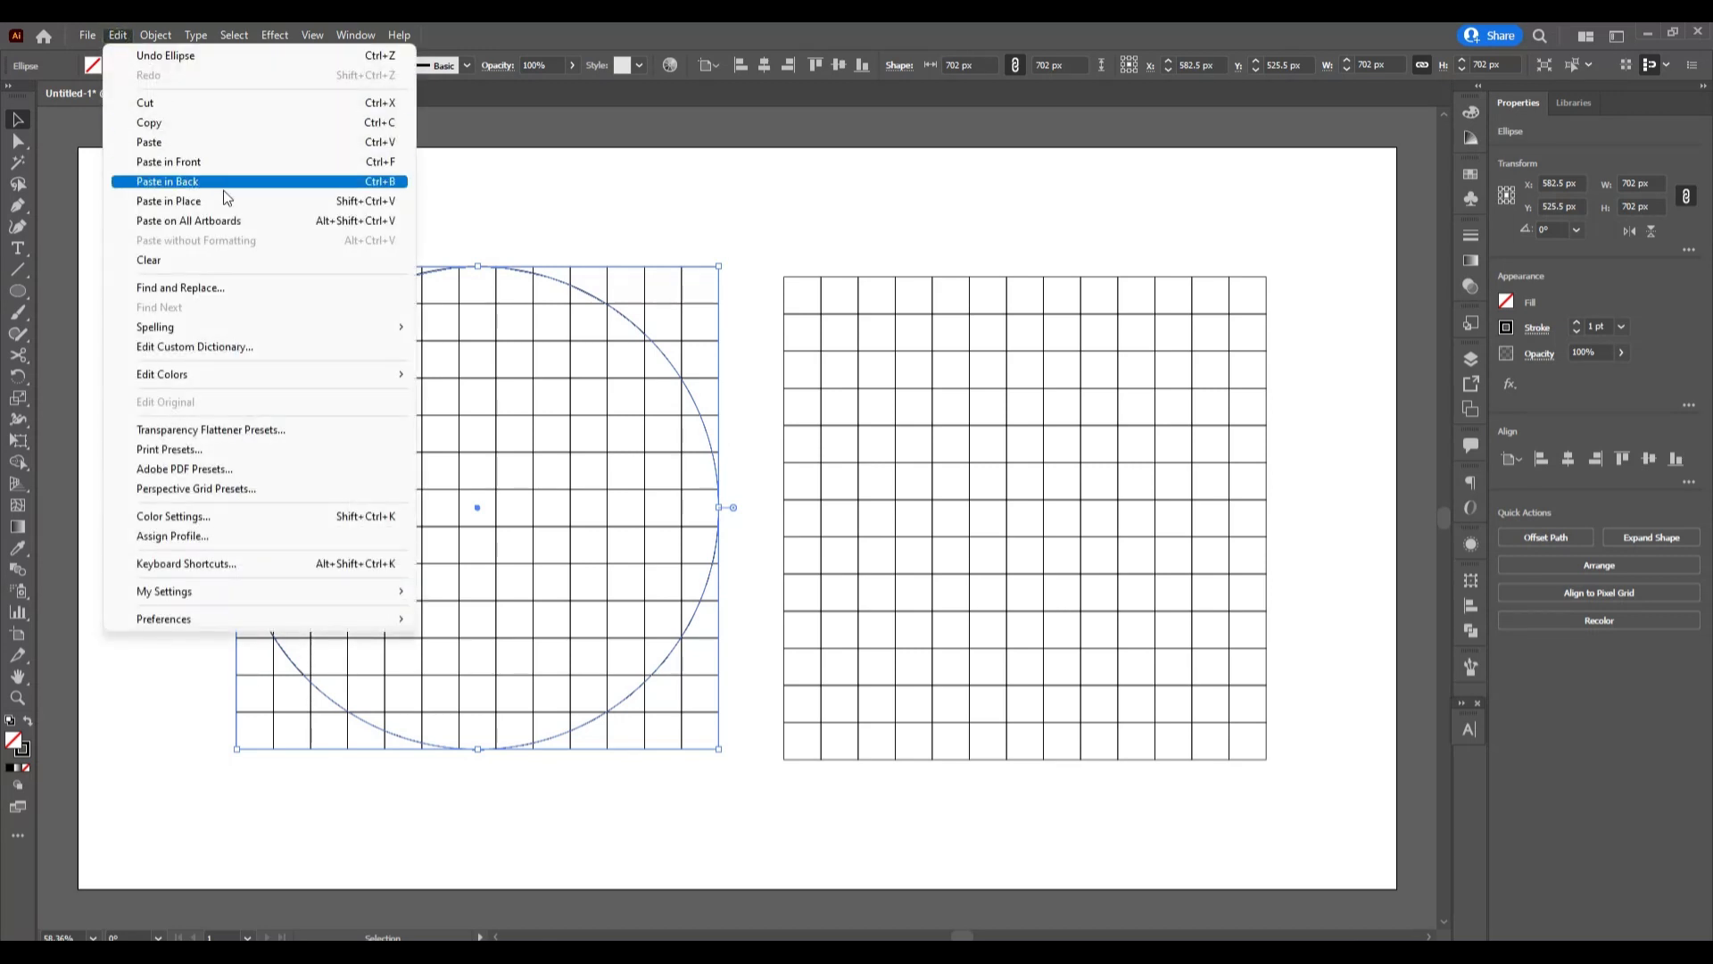
left_click(228, 201)
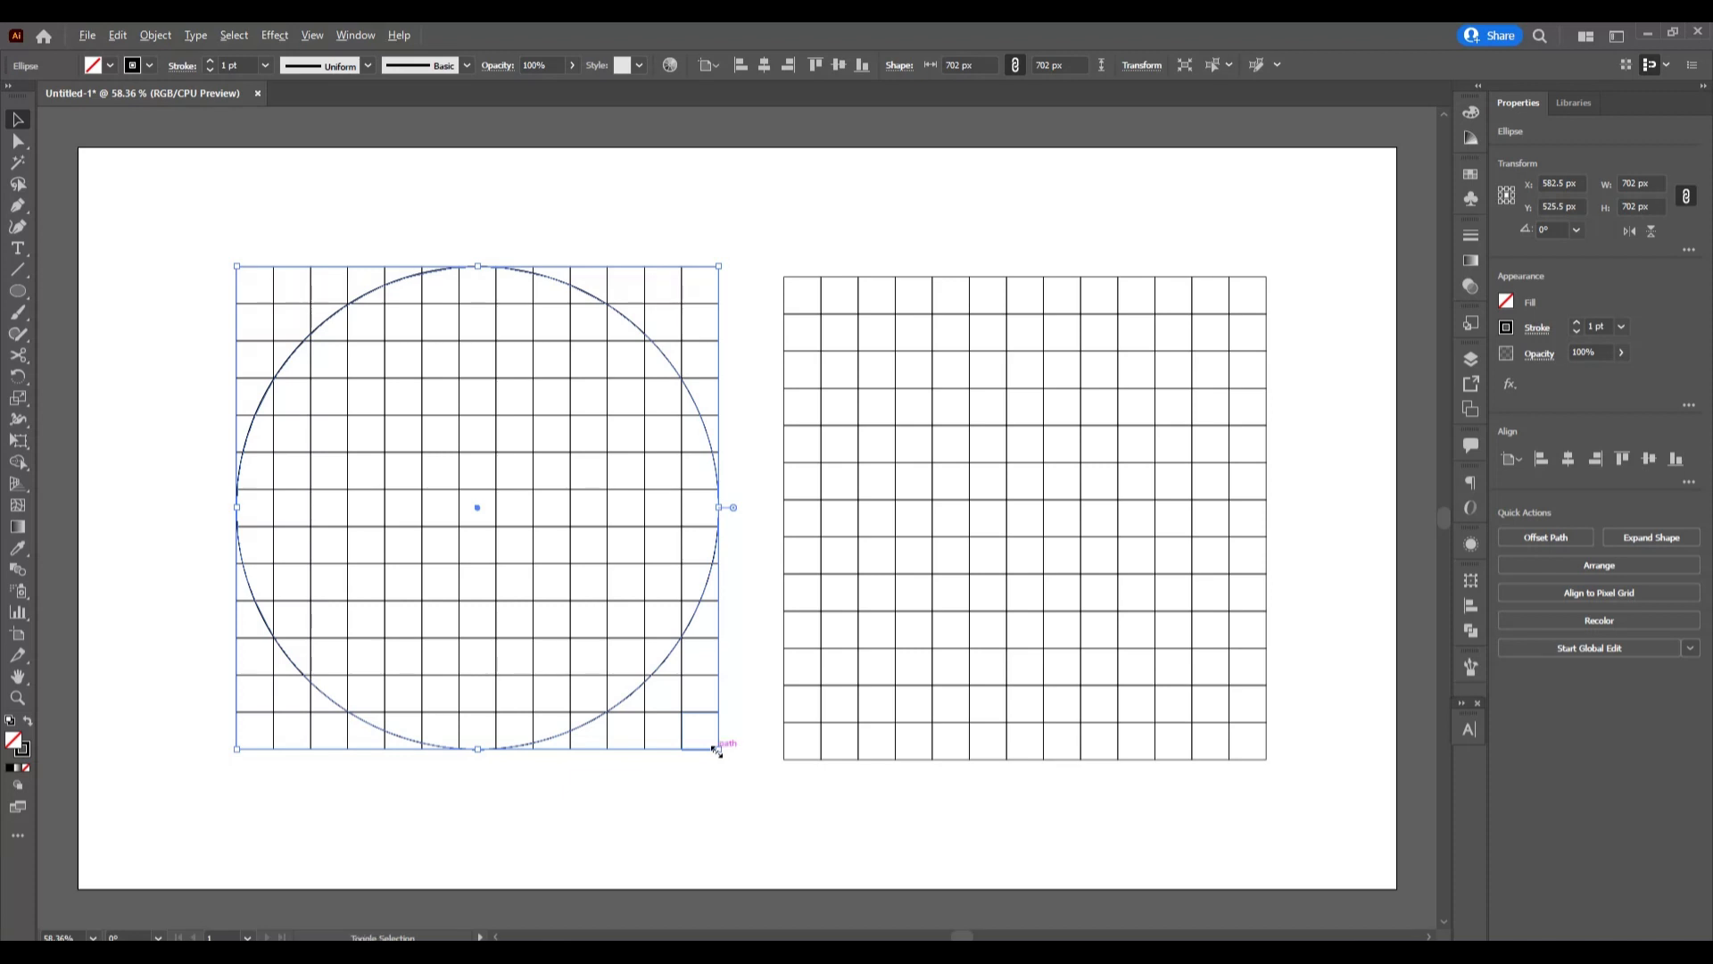
mouse_move(717, 751)
left_mouse_down()
mouse_move(654, 711)
mouse_move(683, 750)
left_mouse_up()
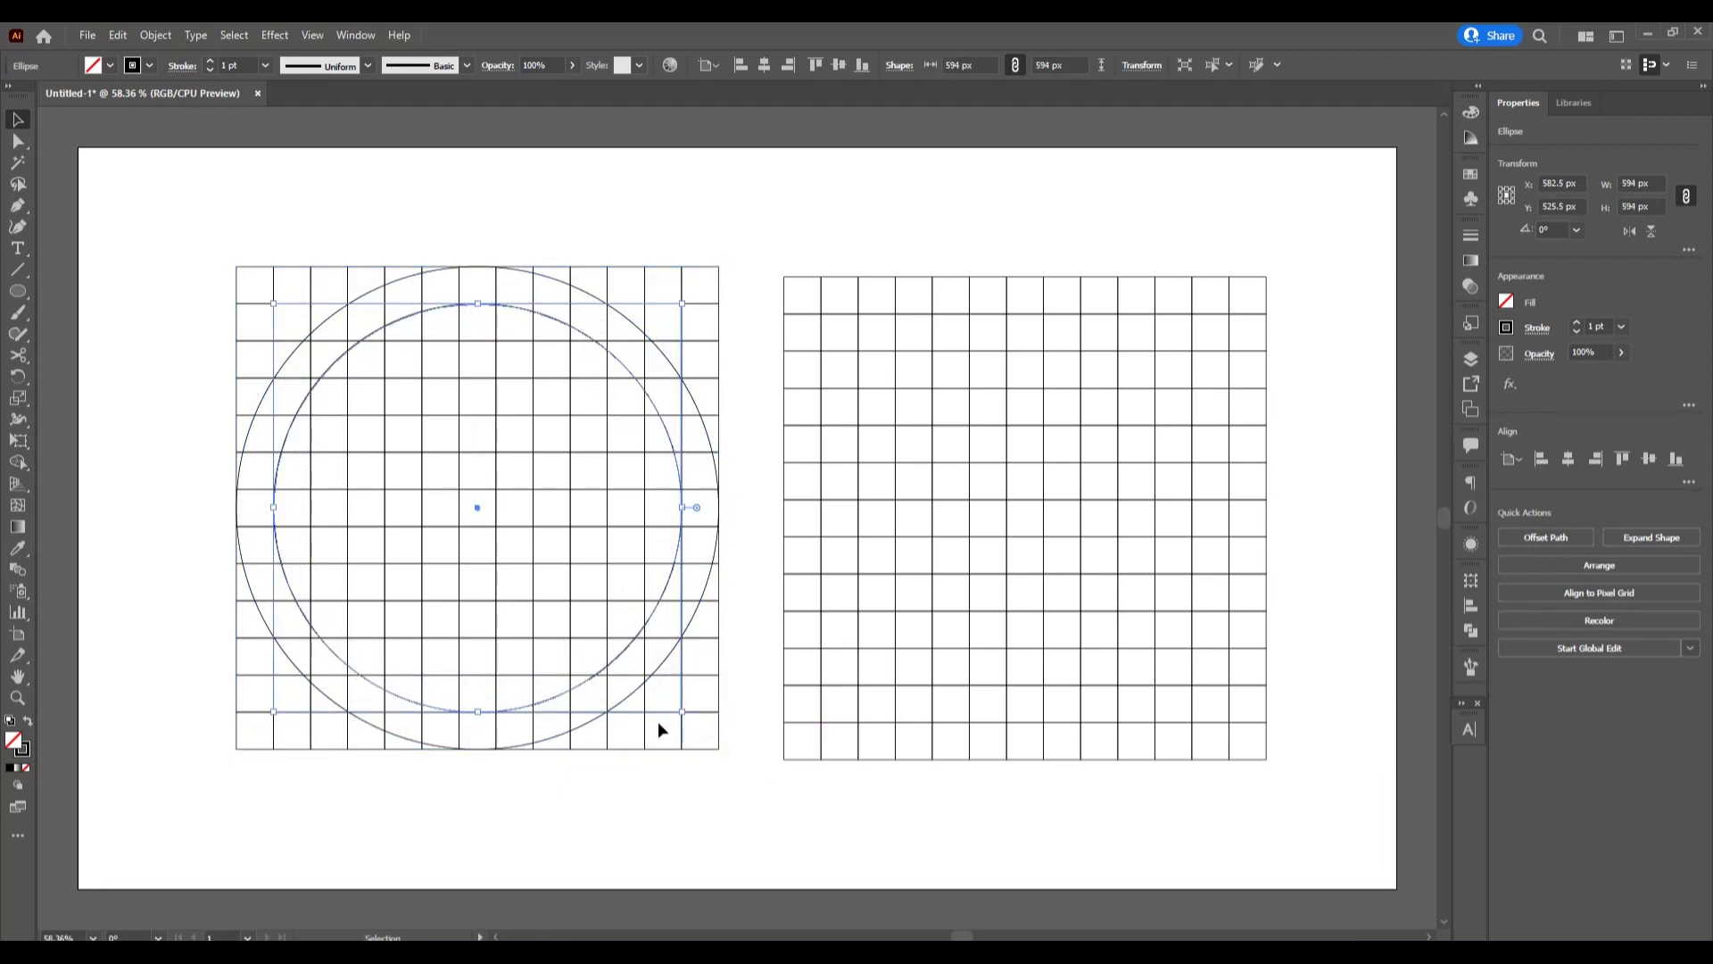
Replace the plain right-hand grid with a copy of the left grid and its two circles
left_click_drag(780, 233, 1262, 796)
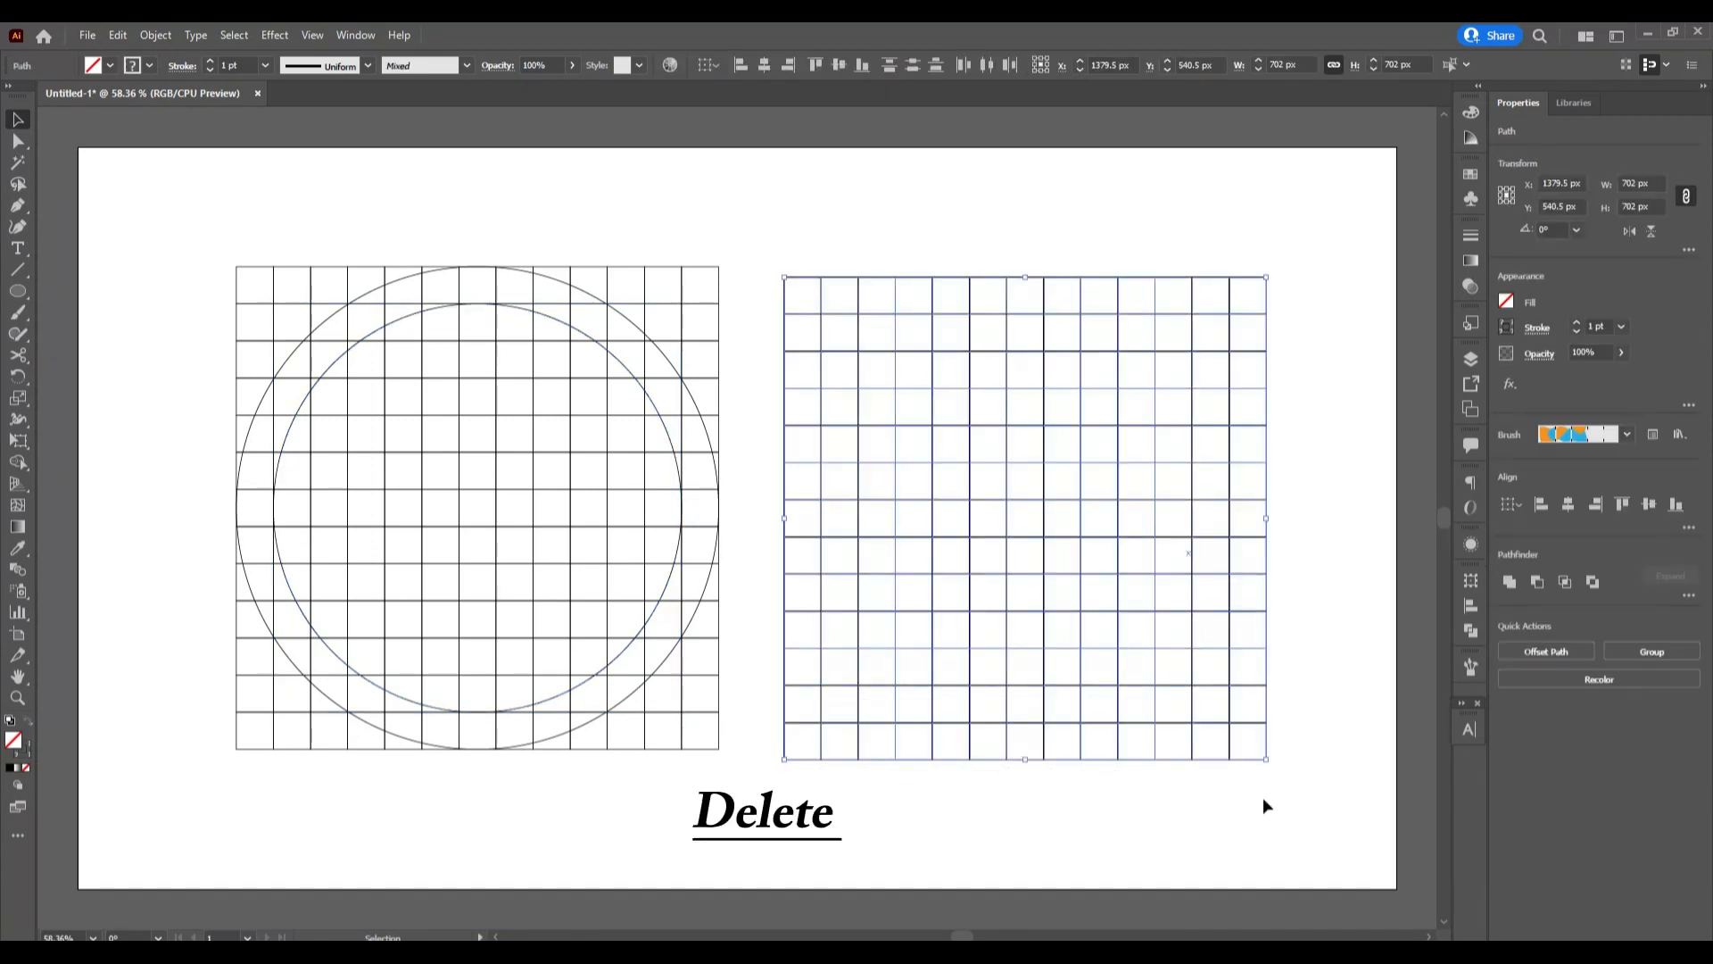
key("Delete")
left_click_drag(198, 238, 762, 768)
left_click_drag(607, 675, 1159, 666)
With black fill, use Shape Builder to merge the left grid's first column from the top down to the outer circle's lower arc
left_click_drag(182, 279, 739, 761)
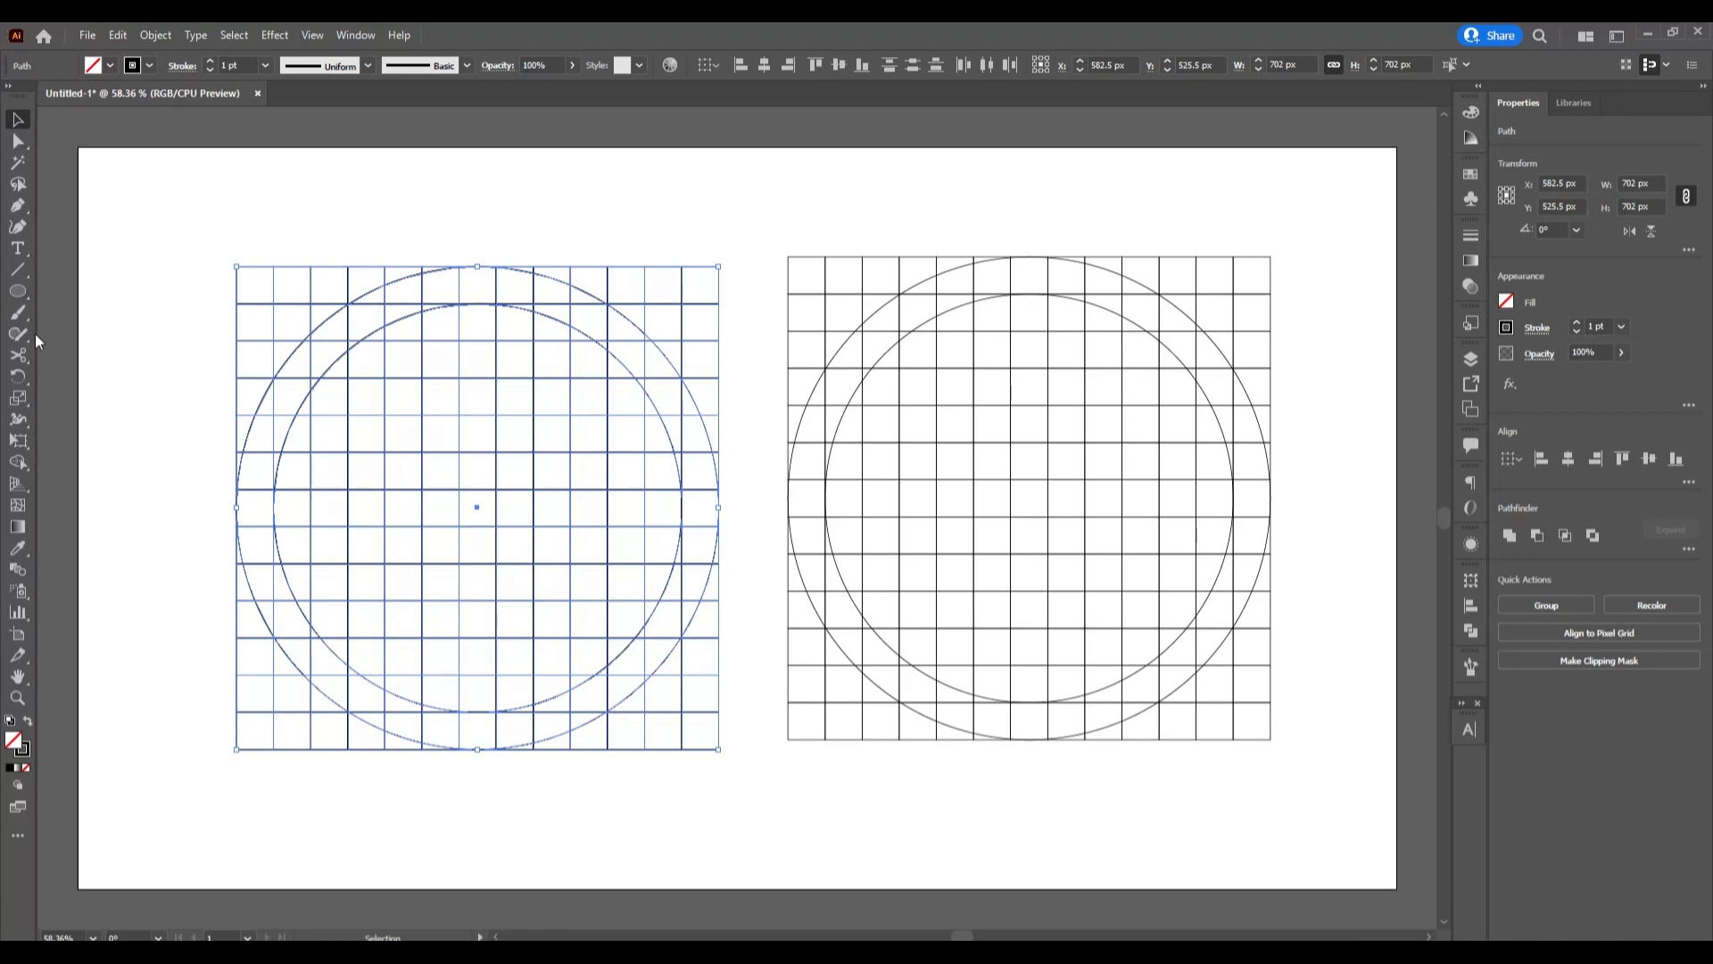
left_click(18, 462)
left_click(111, 66)
left_click(48, 100)
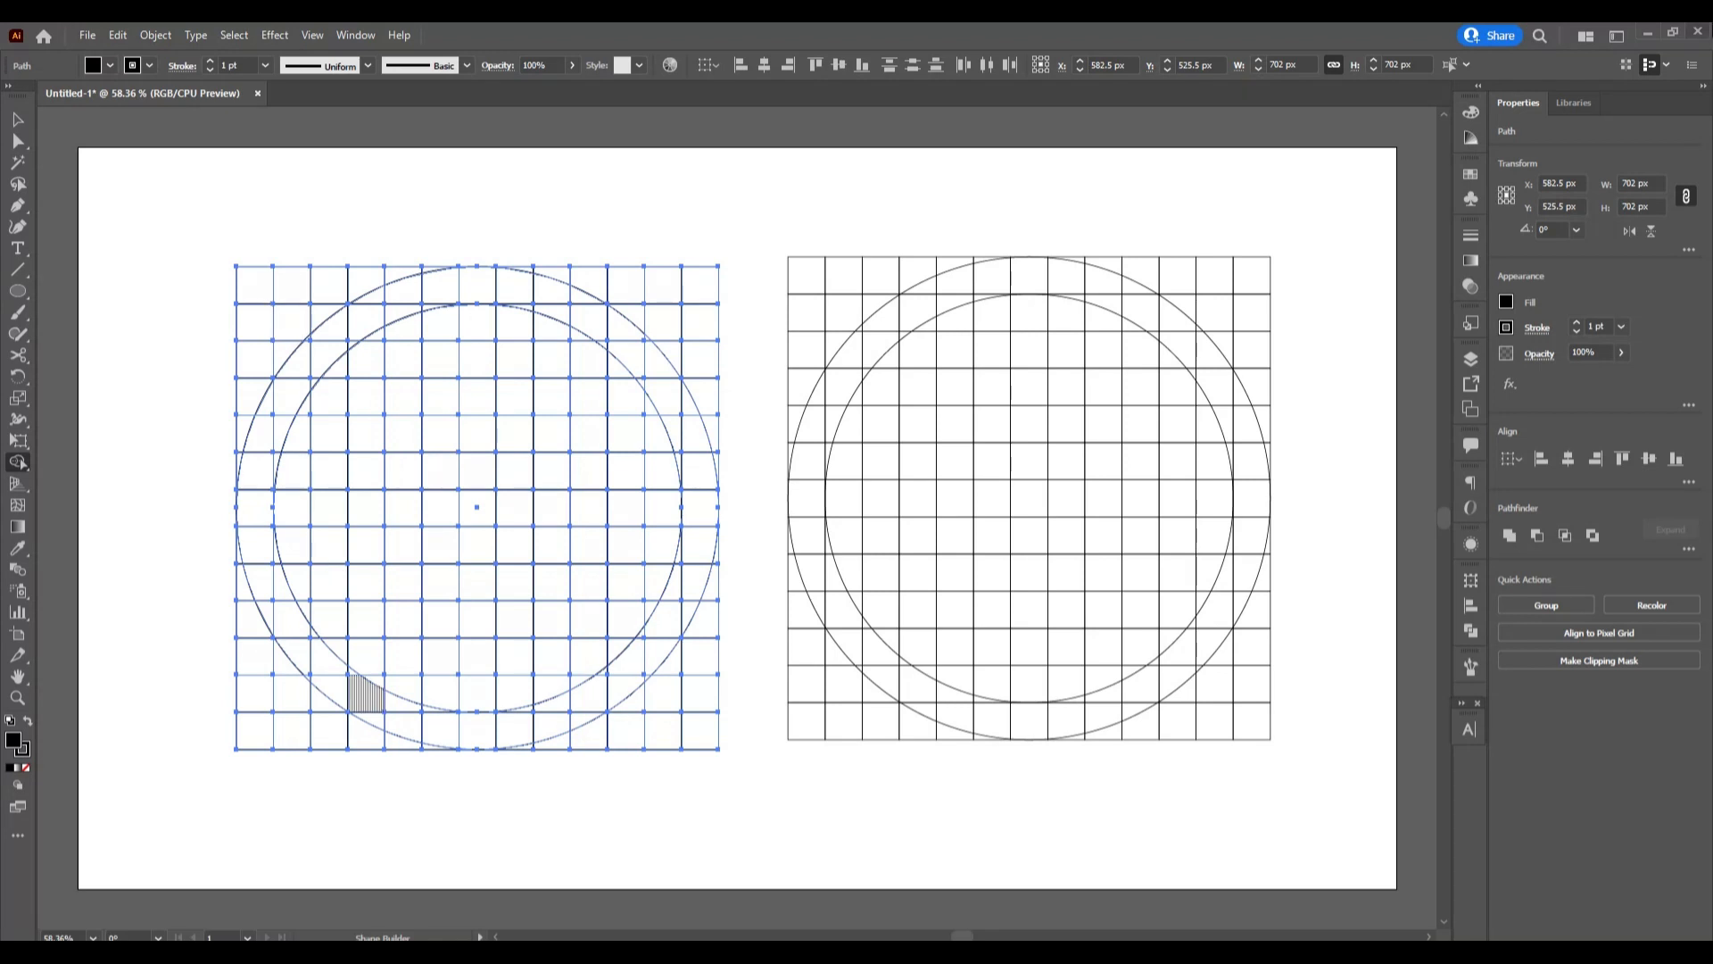
left_click_drag(261, 295, 266, 482)
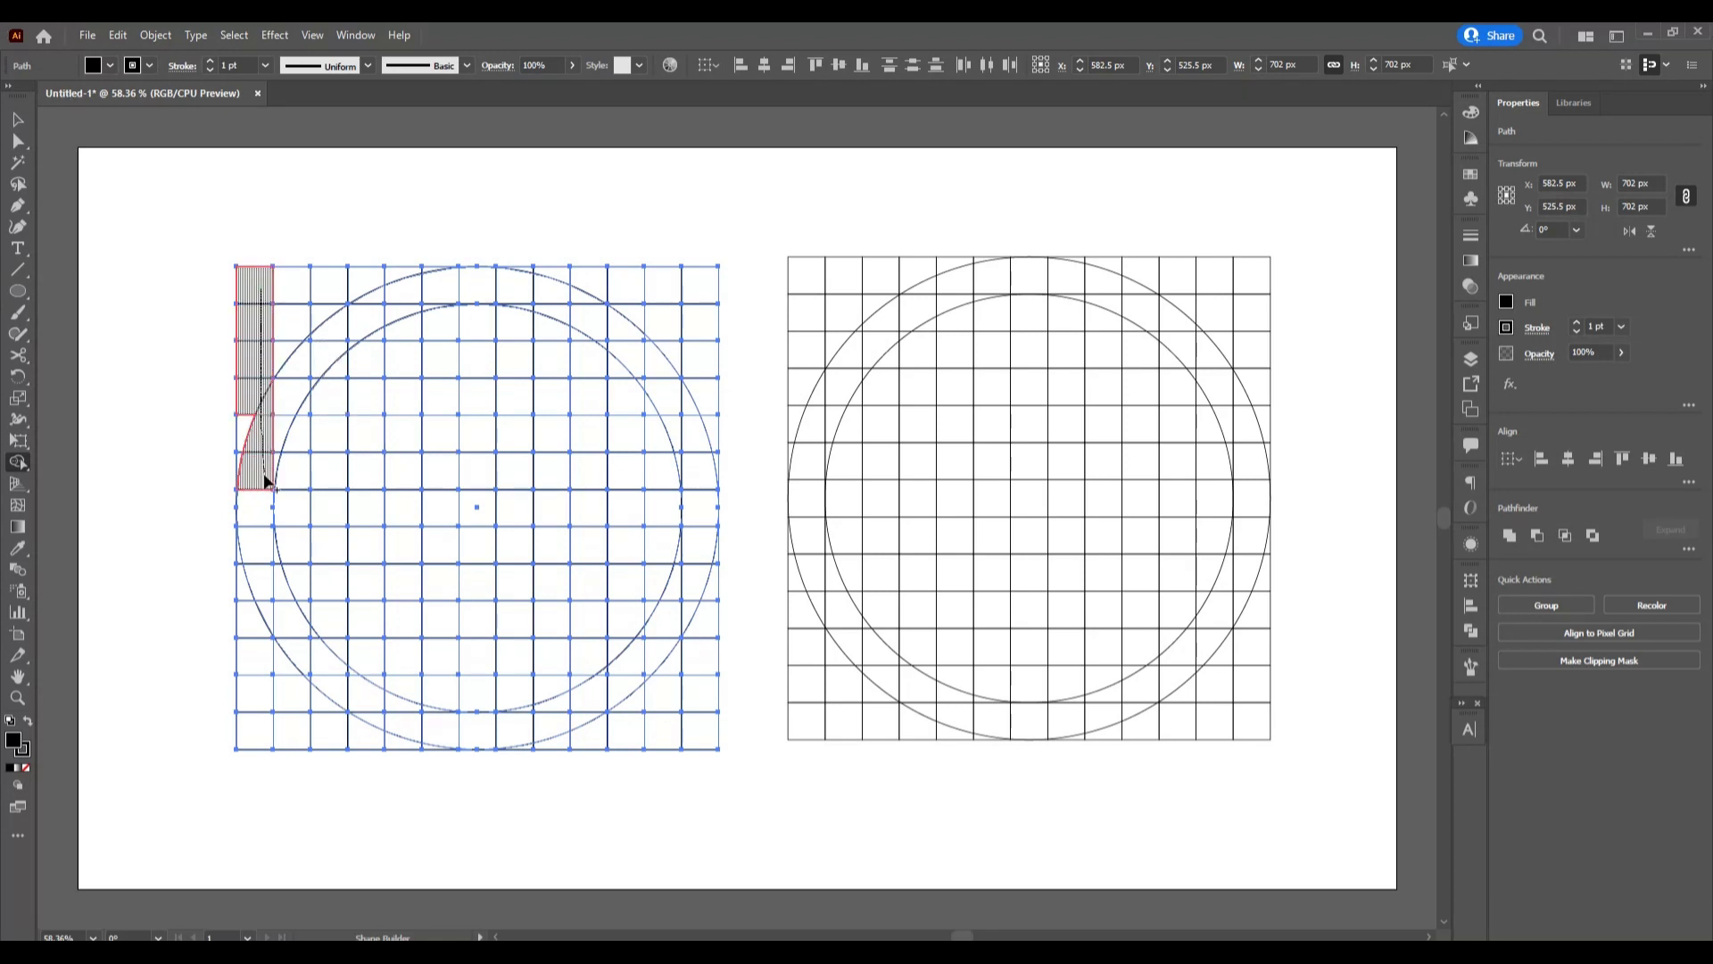
left_click_drag(272, 617, 271, 625)
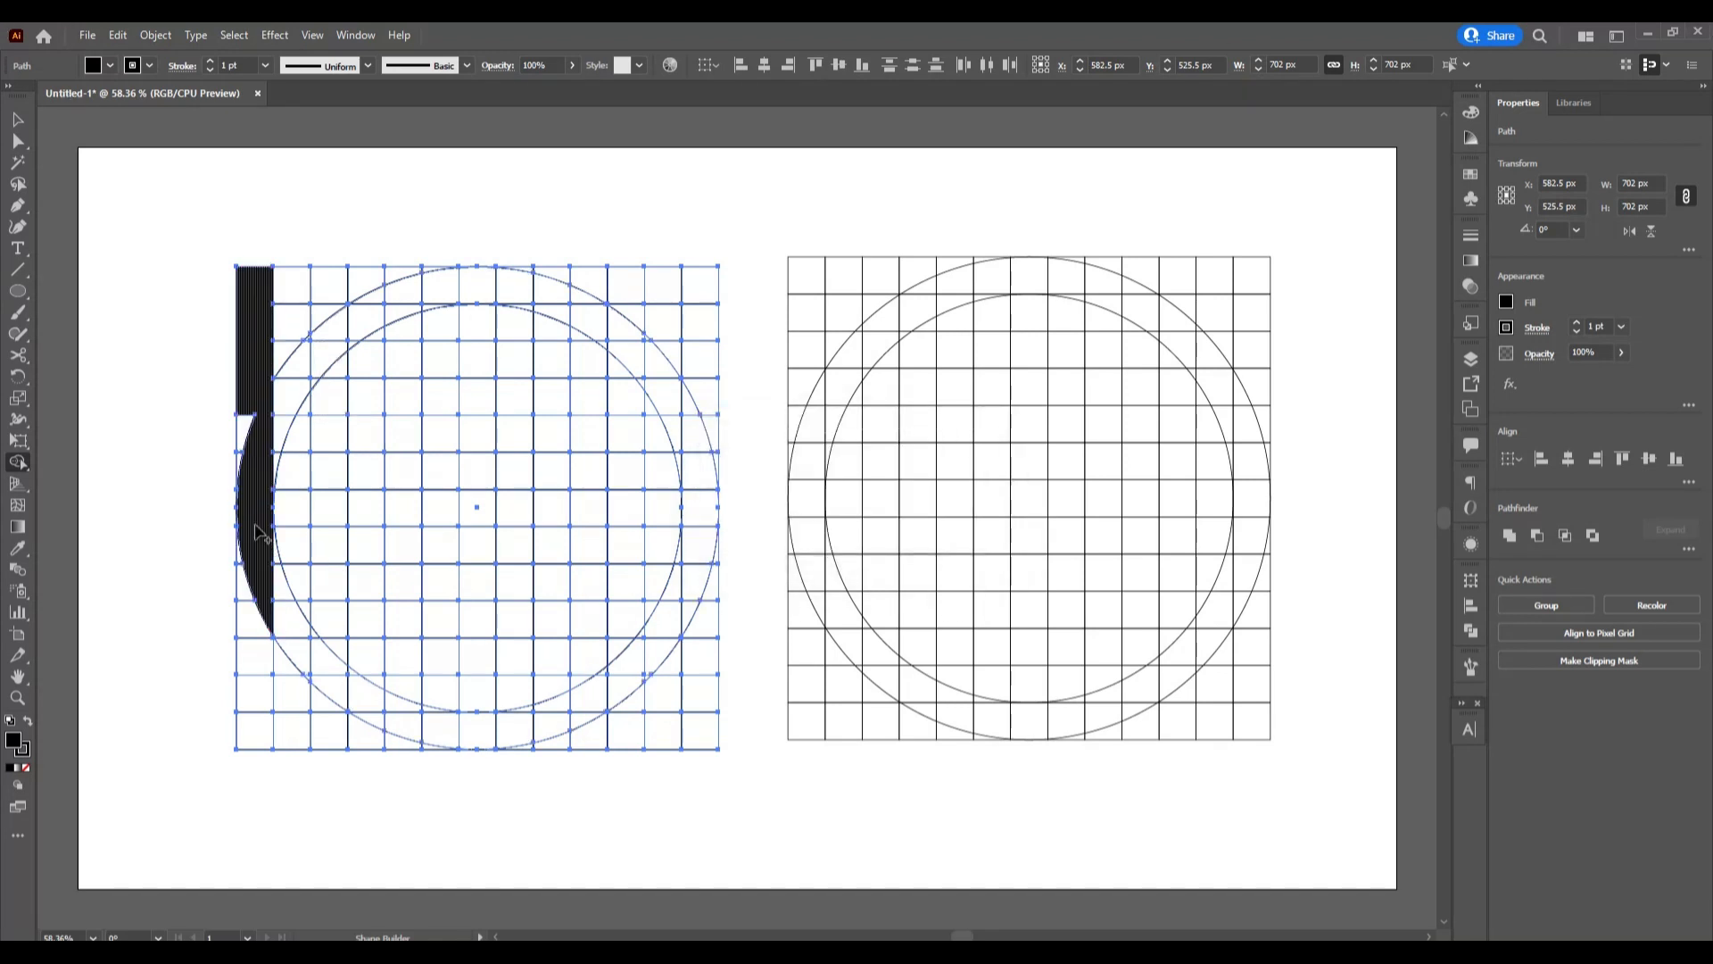
Merge the leftover slivers outside the outer circle's upper-left arc into the black first column to straighten its outer edge
scroll(254, 533, "up", 2)
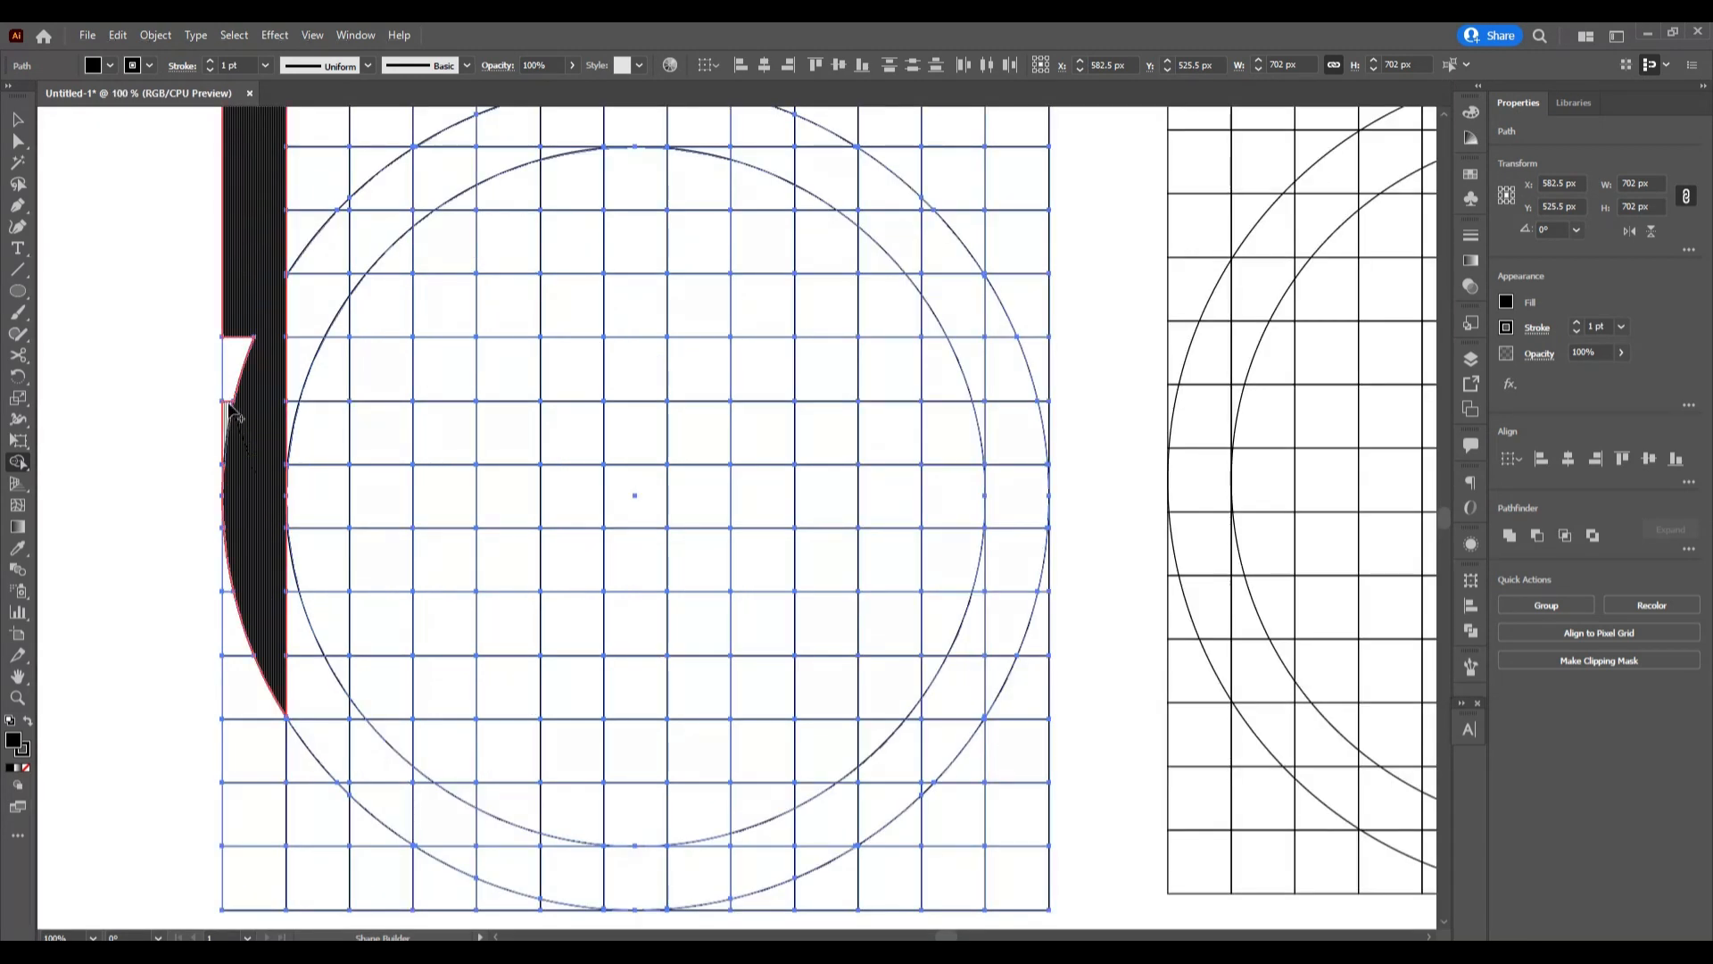
left_click(234, 385)
scroll(228, 504, "up", 2)
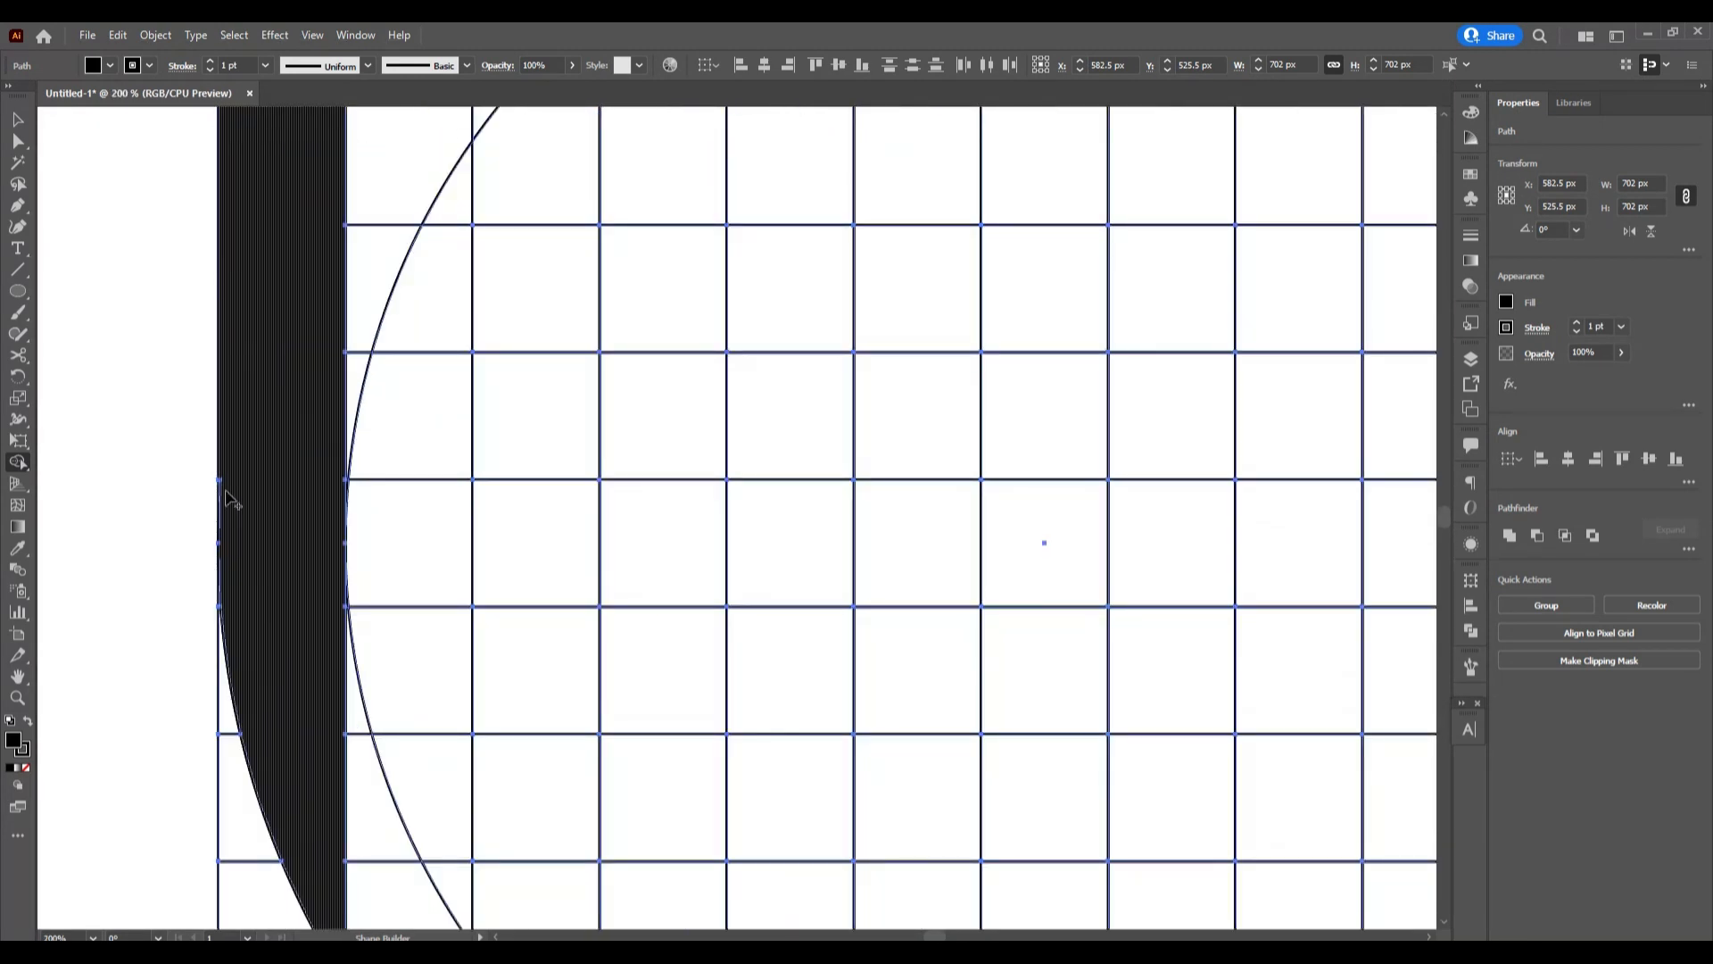
scroll(225, 507, "up", 2)
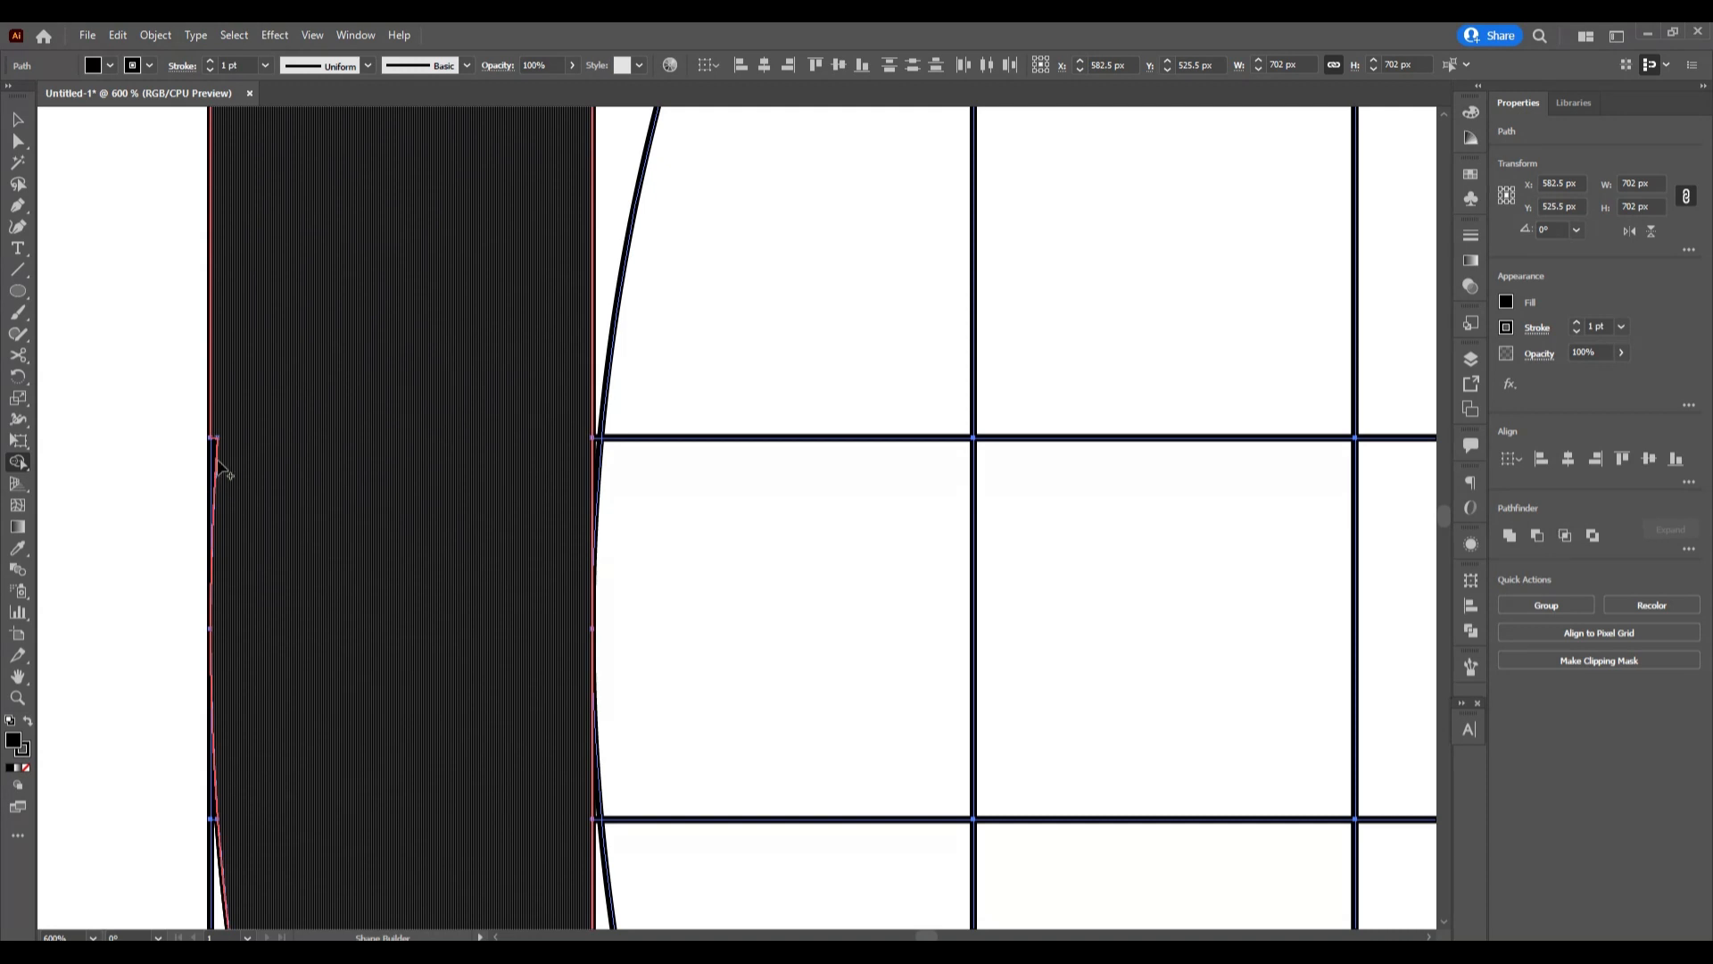
left_click_drag(214, 454, 252, 497)
scroll(257, 528, "down", 2)
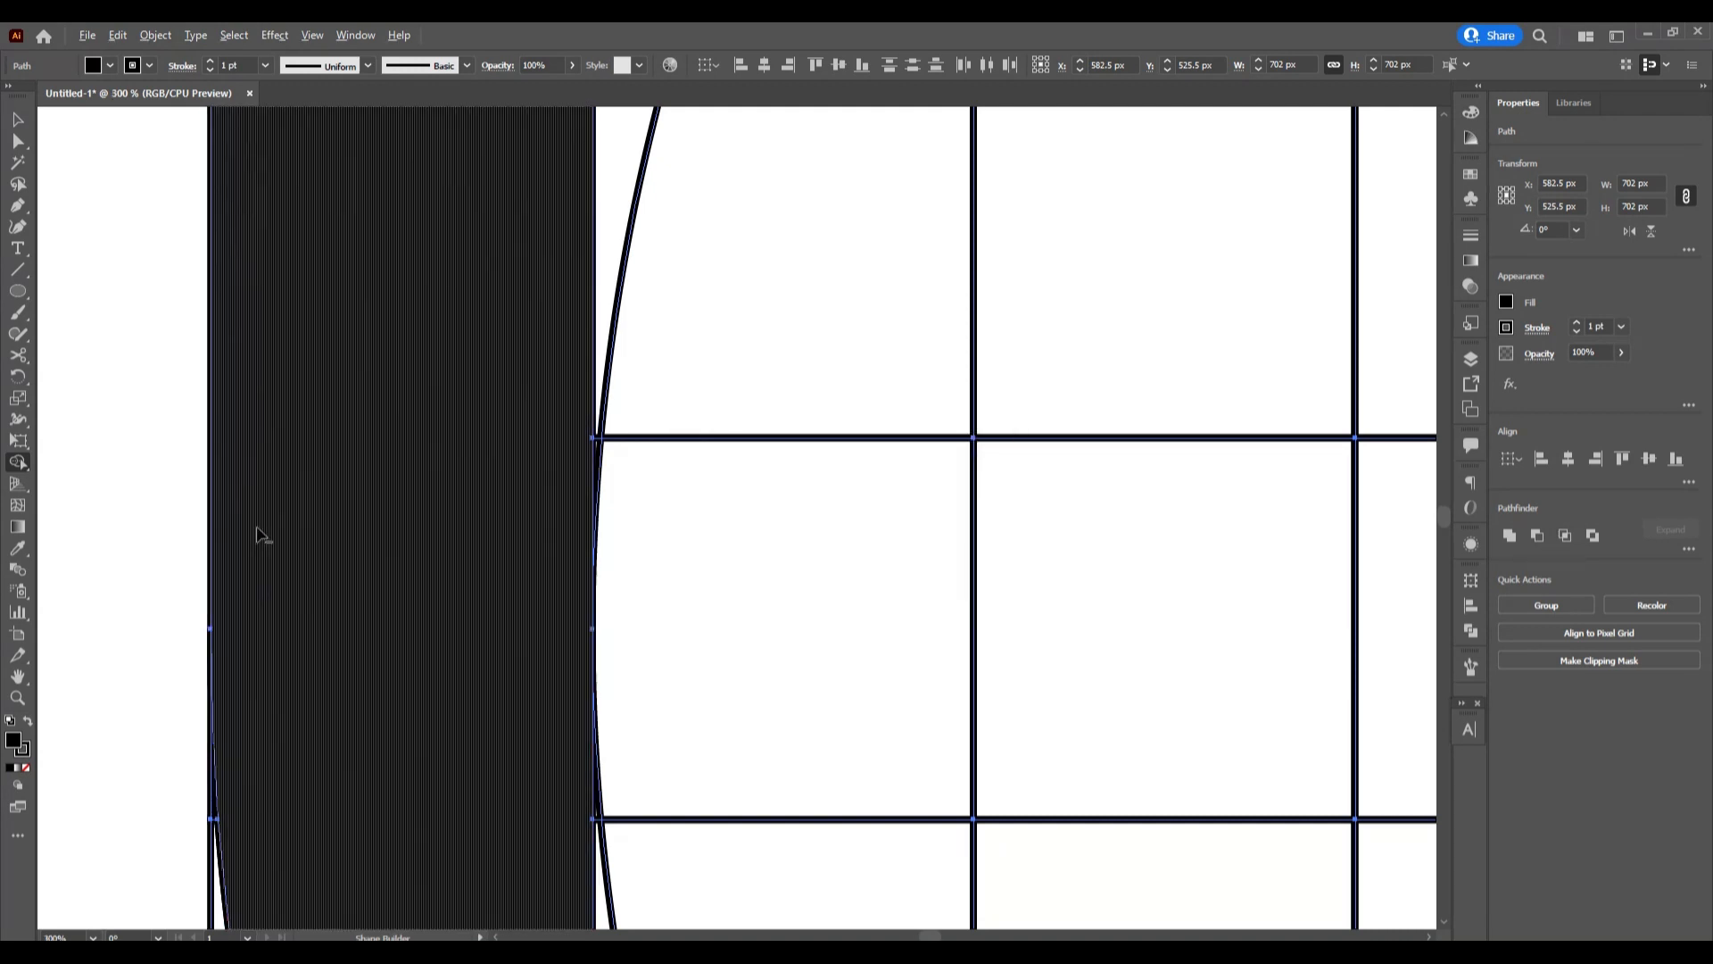
scroll(257, 536, "down", 2)
scroll(516, 505, "down", 2)
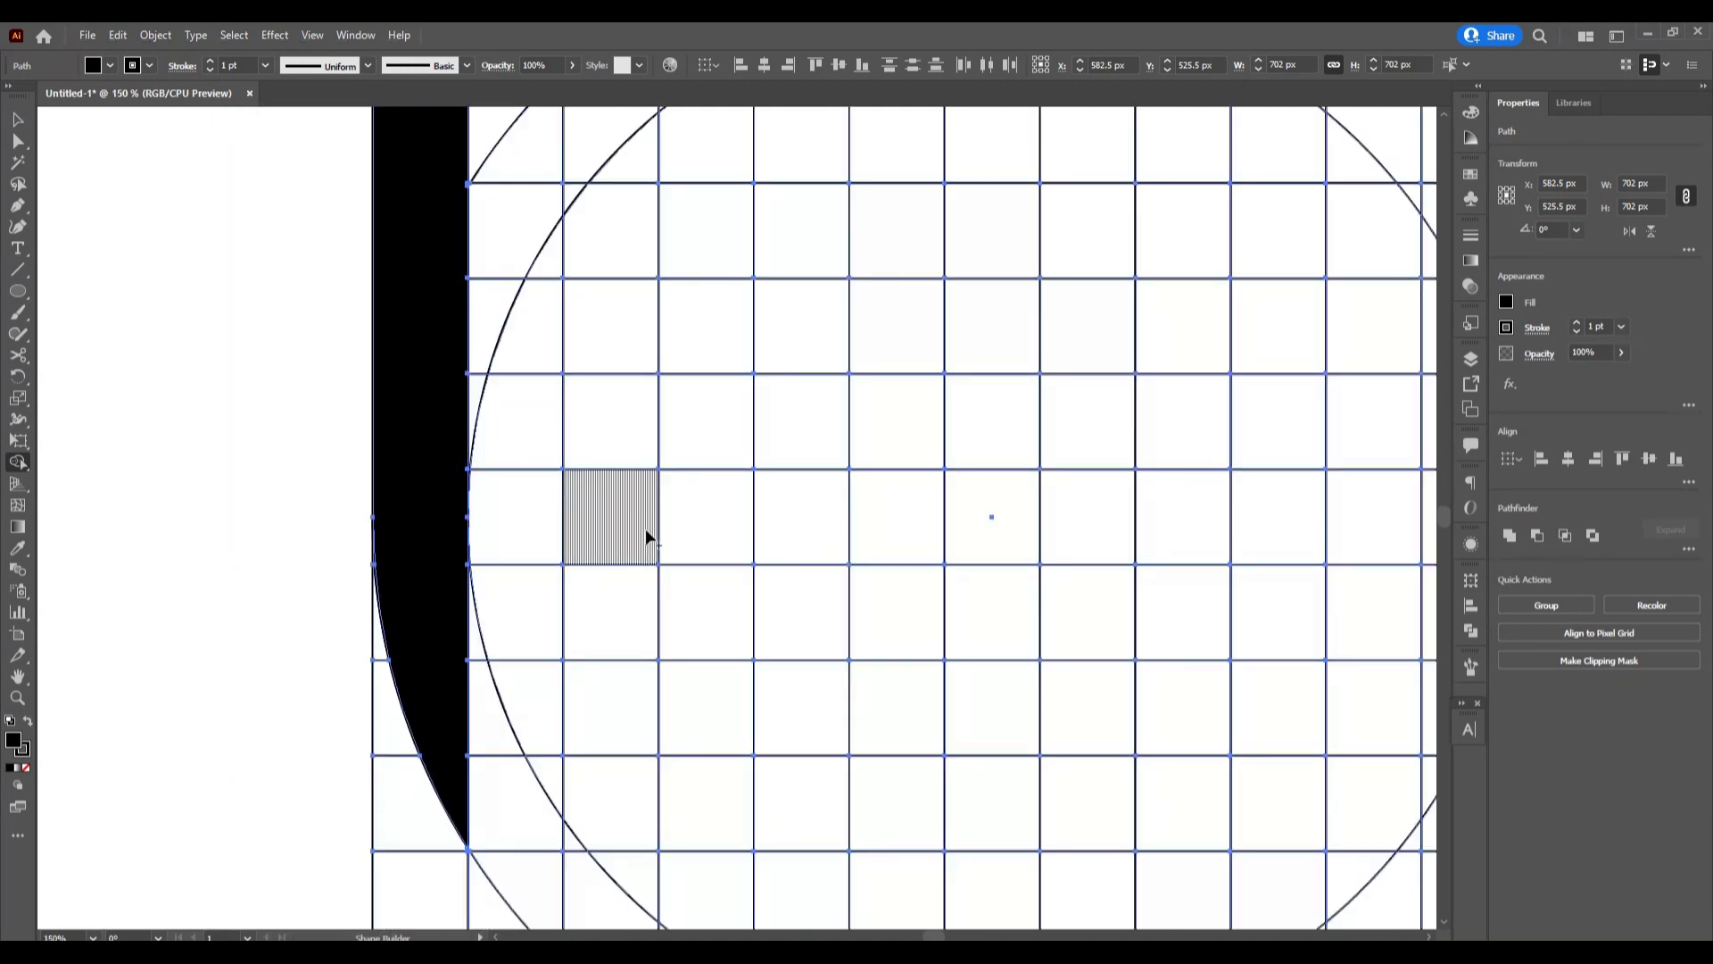
Merge the top-row cells of columns two and three, and the third column down to the outer circle, with the black first column
scroll(651, 535, "down", 1)
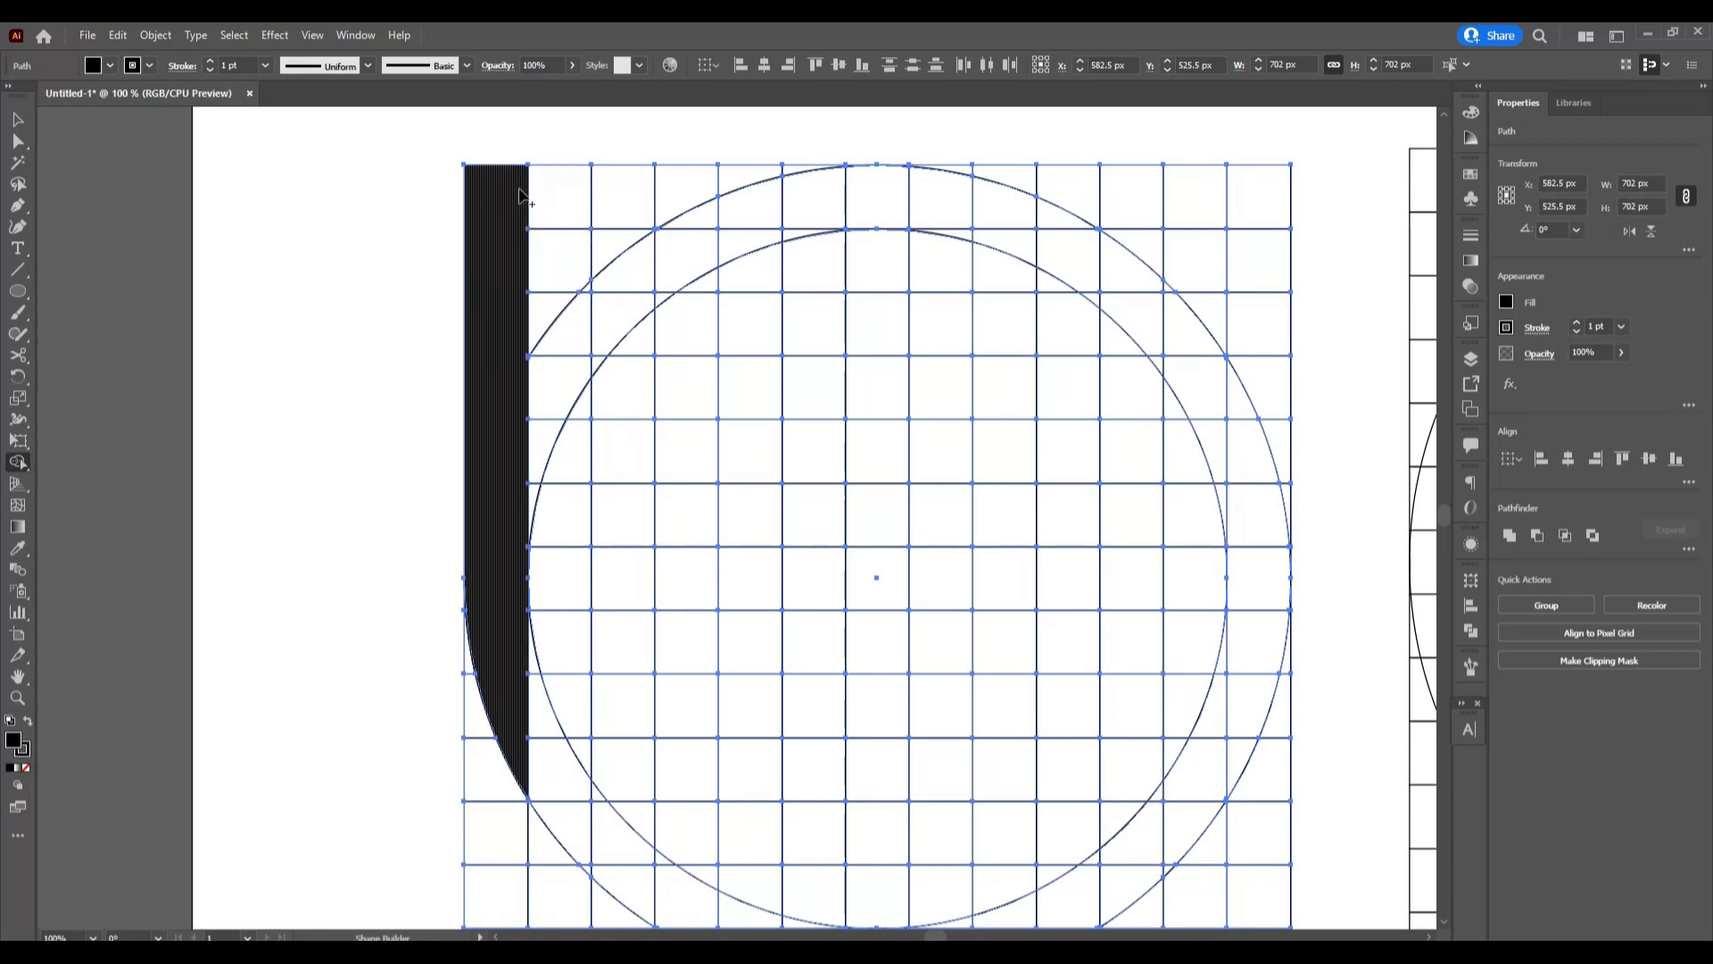
mouse_move(519, 189)
left_mouse_down()
mouse_move(604, 201)
mouse_move(630, 249)
mouse_move(638, 609)
left_mouse_up()
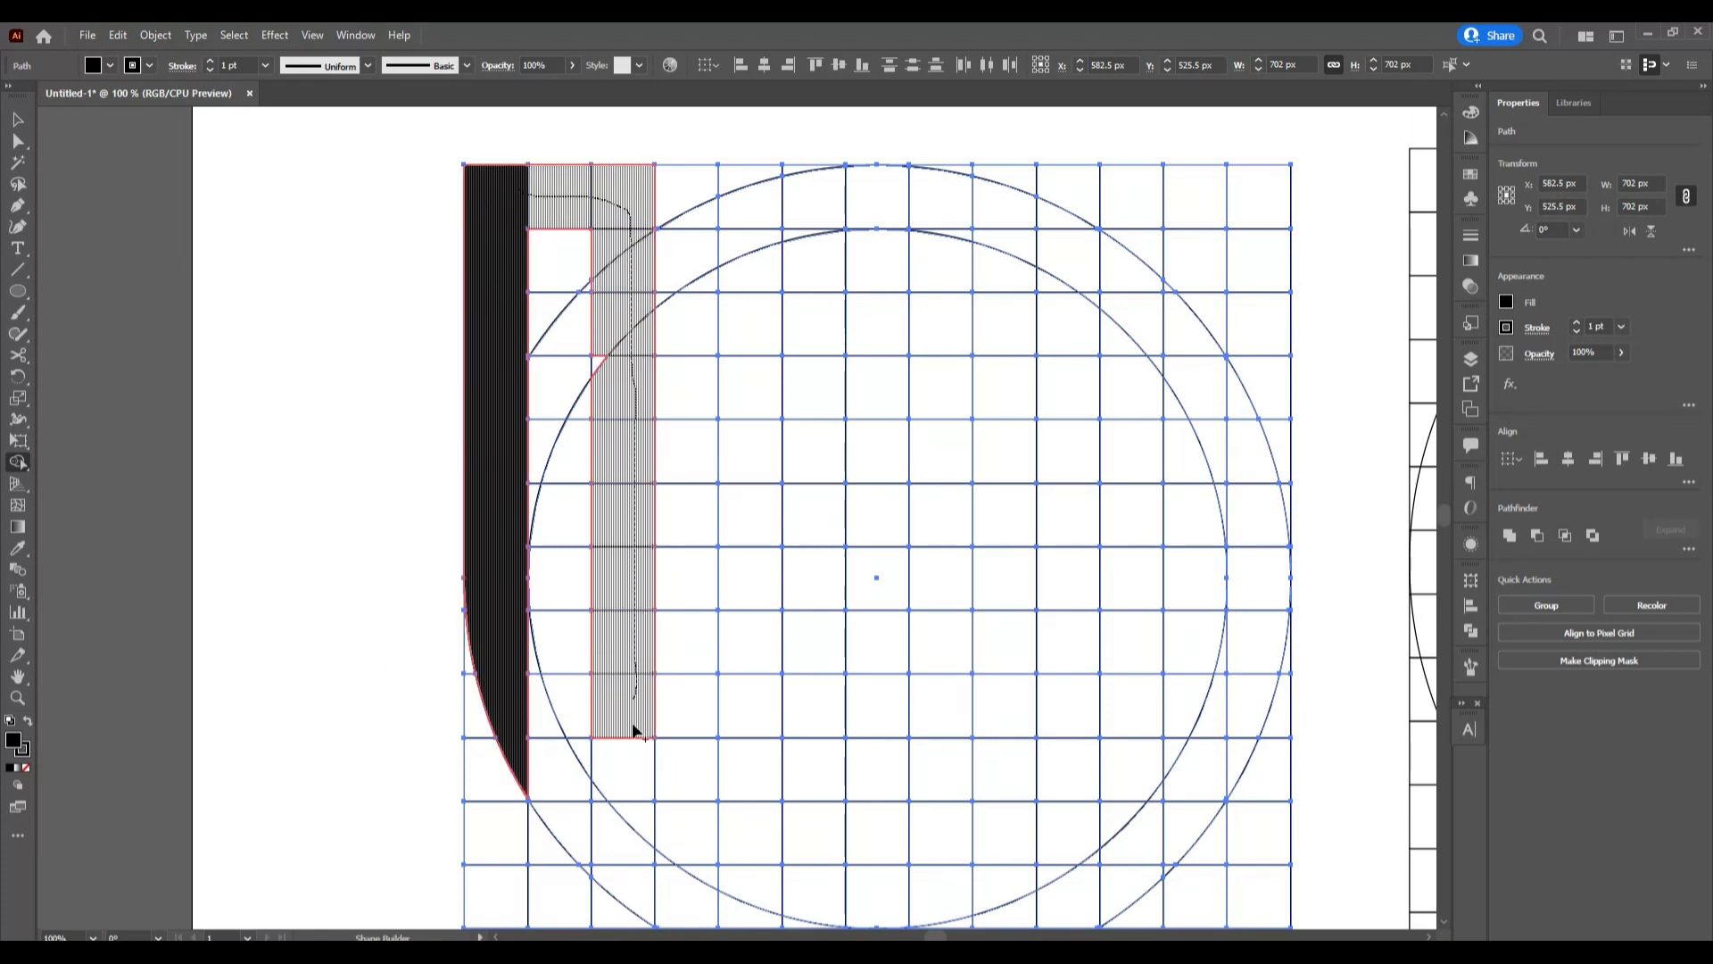
left_click_drag(630, 856, 631, 872)
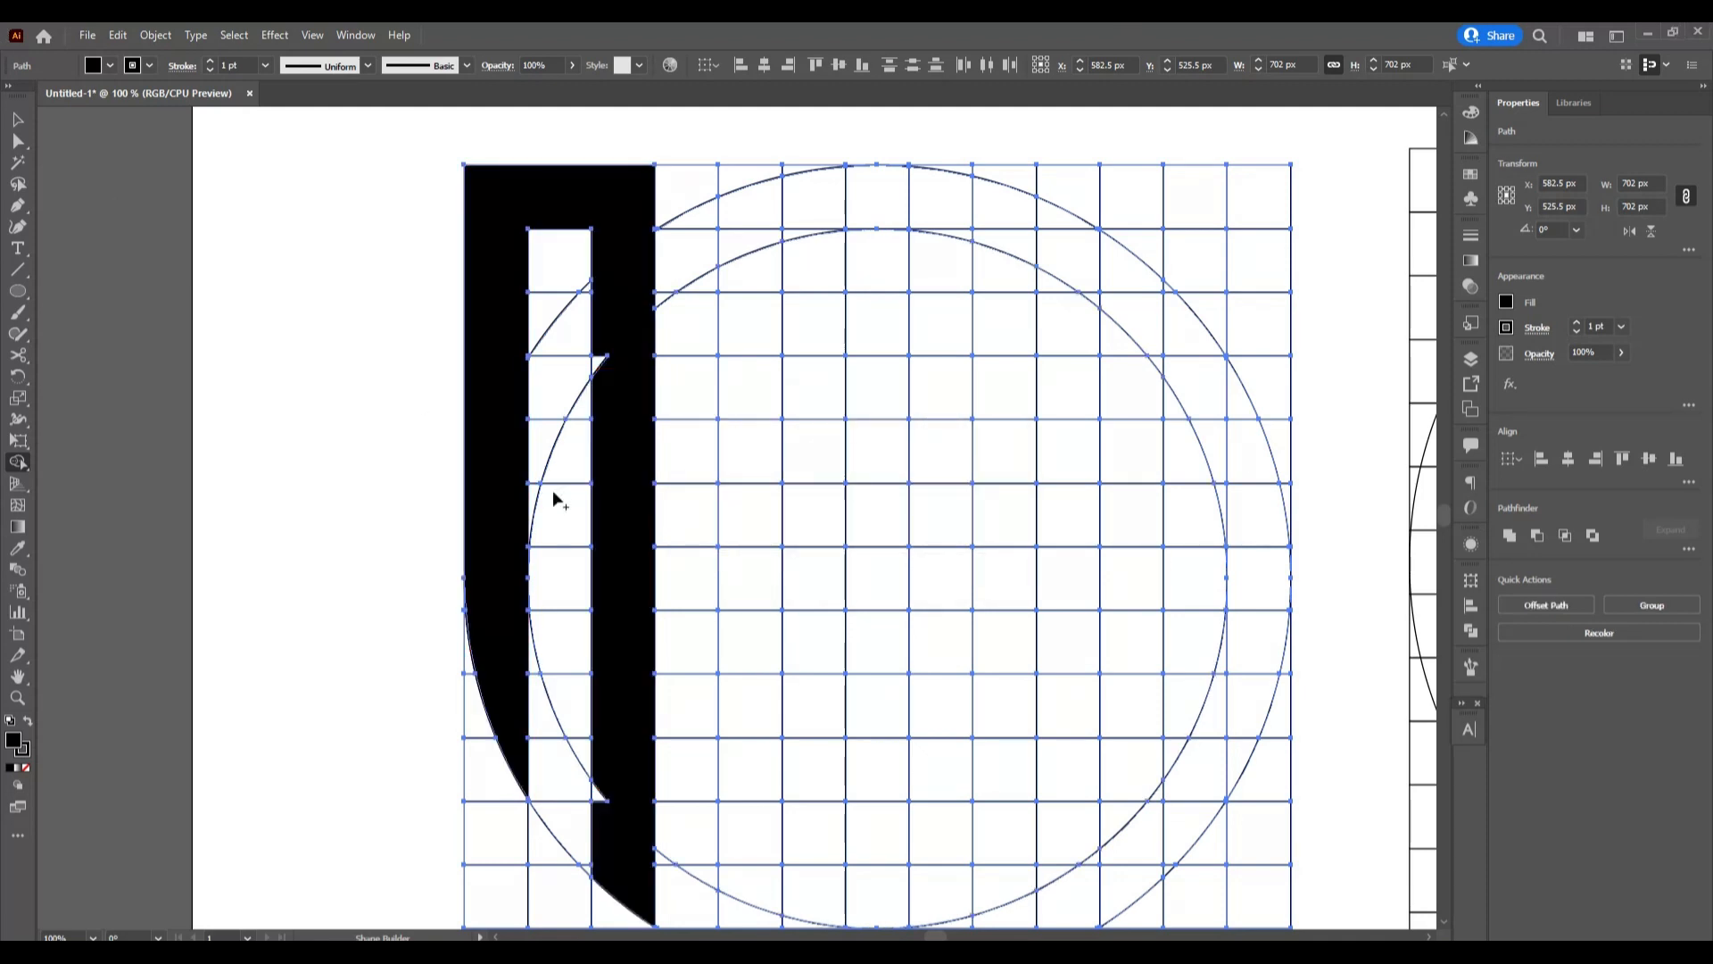
Merge the small notches beside the inner circle into the black third column so its inner edge is straight
scroll(630, 519, "right", 1)
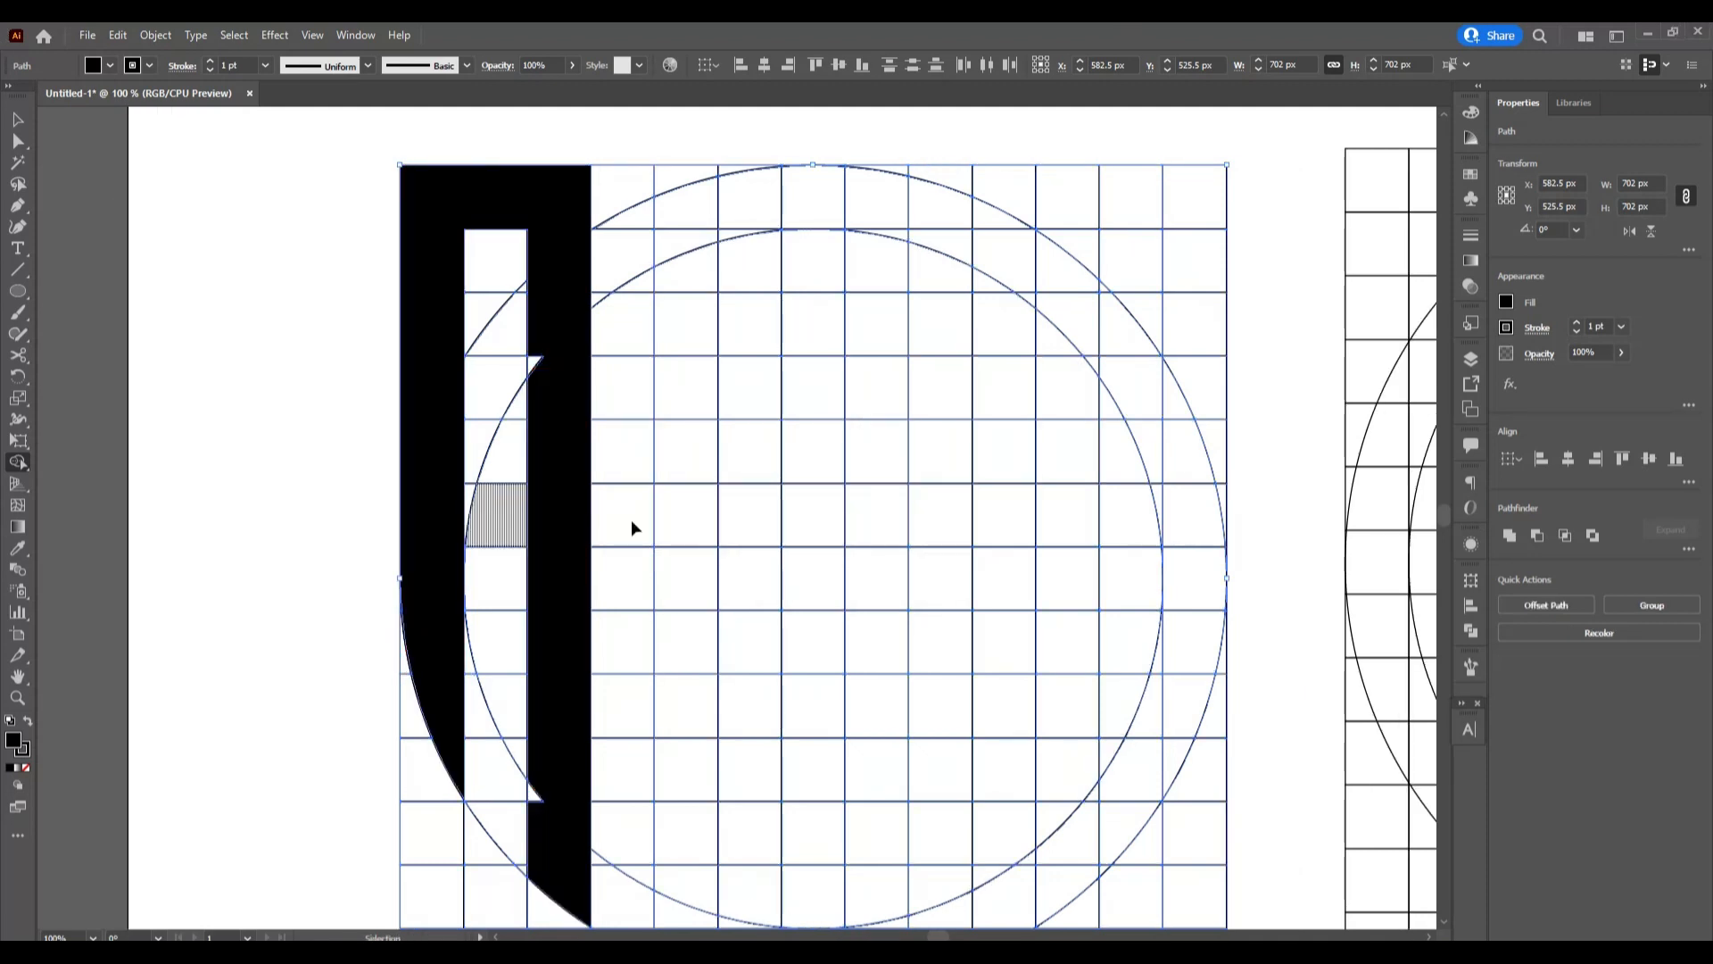
left_click(541, 363)
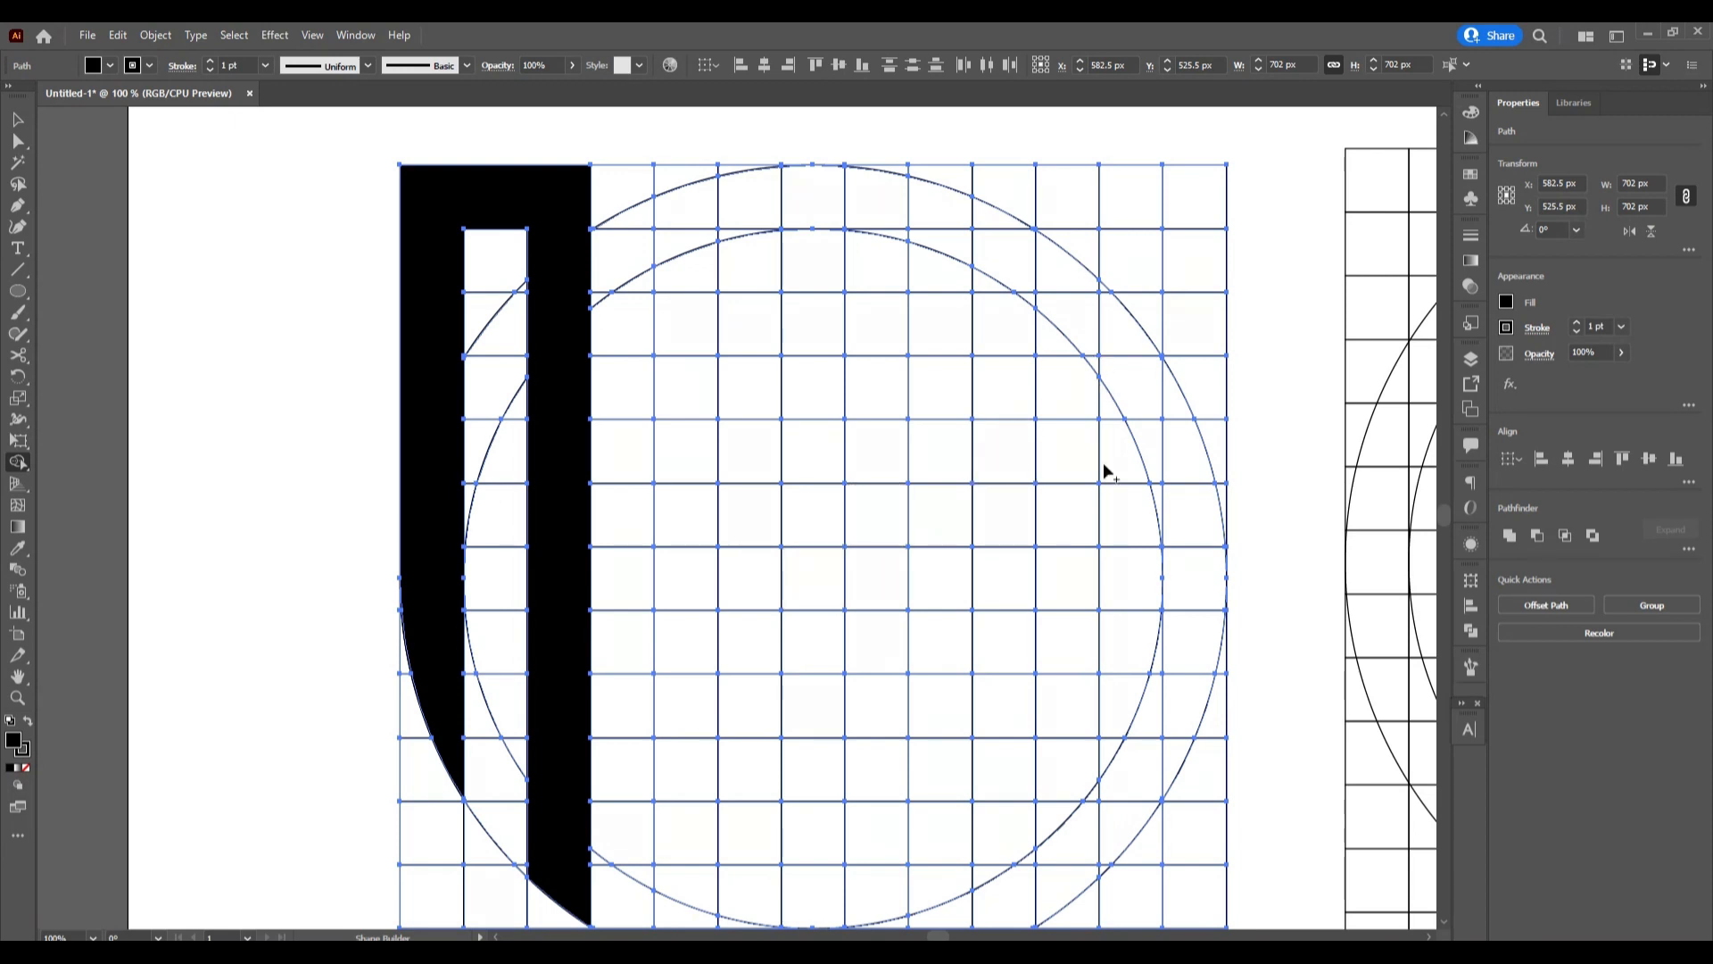
scroll(1106, 499, "down", 3)
scroll(1075, 649, "up", 1)
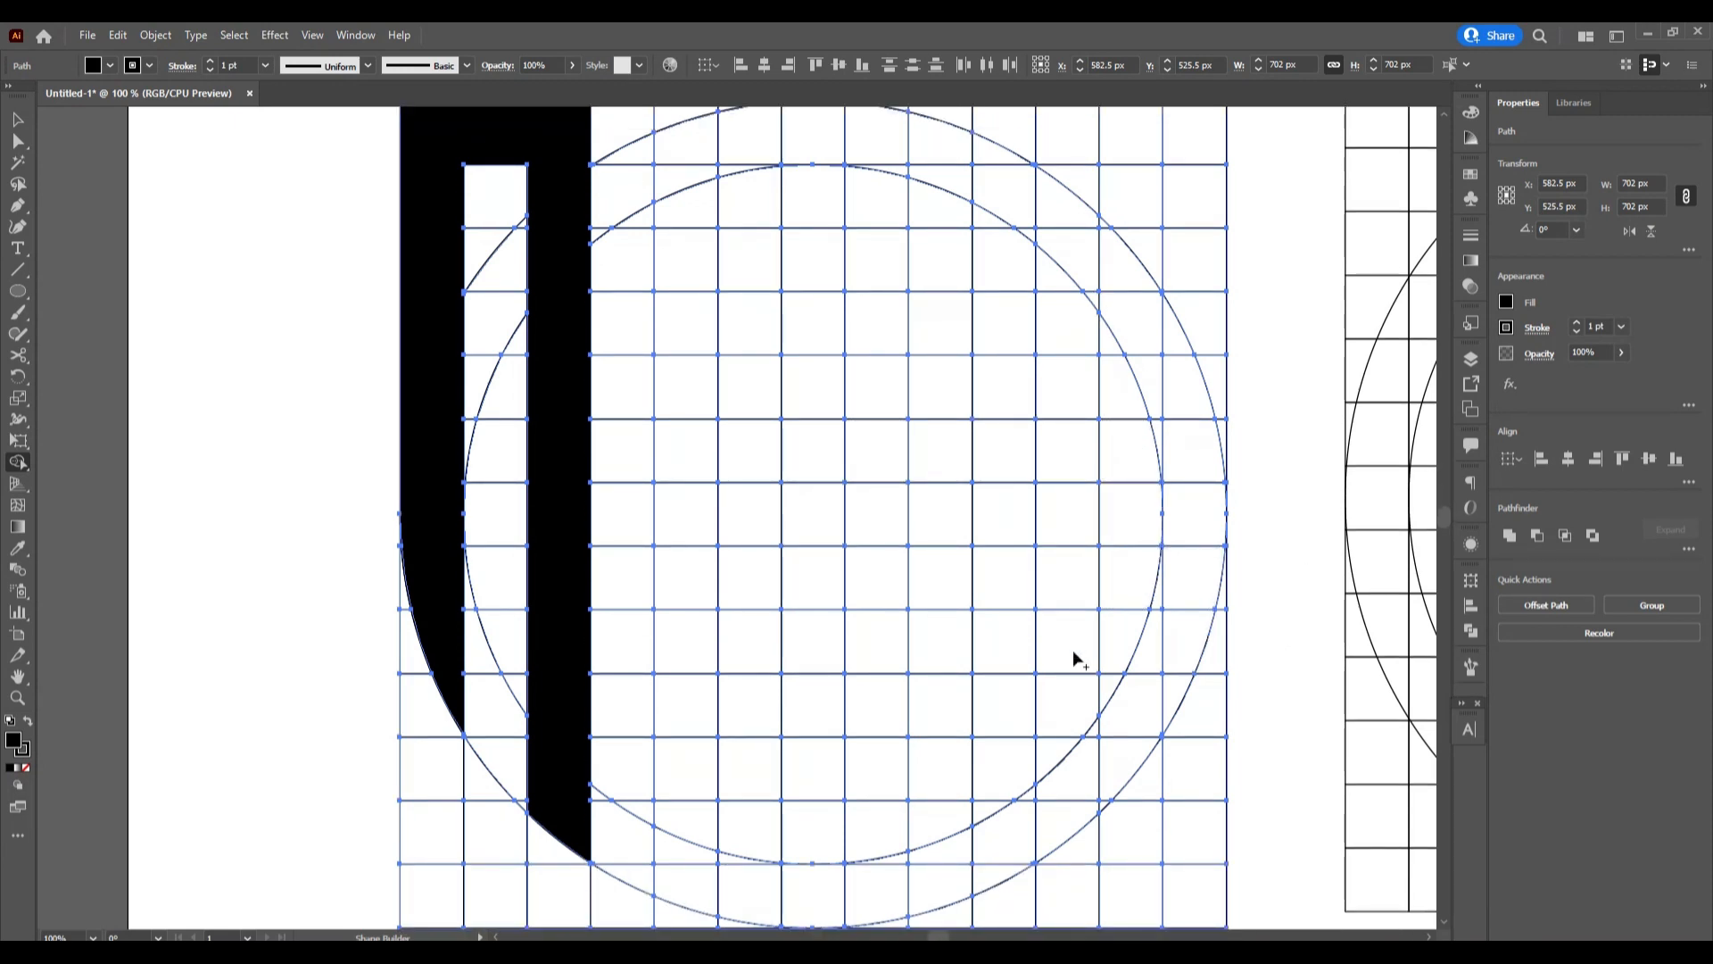
Undo all the black Shape Builder merges on the left grid so that only its outlines and circles remain
scroll(944, 642, "down", 1)
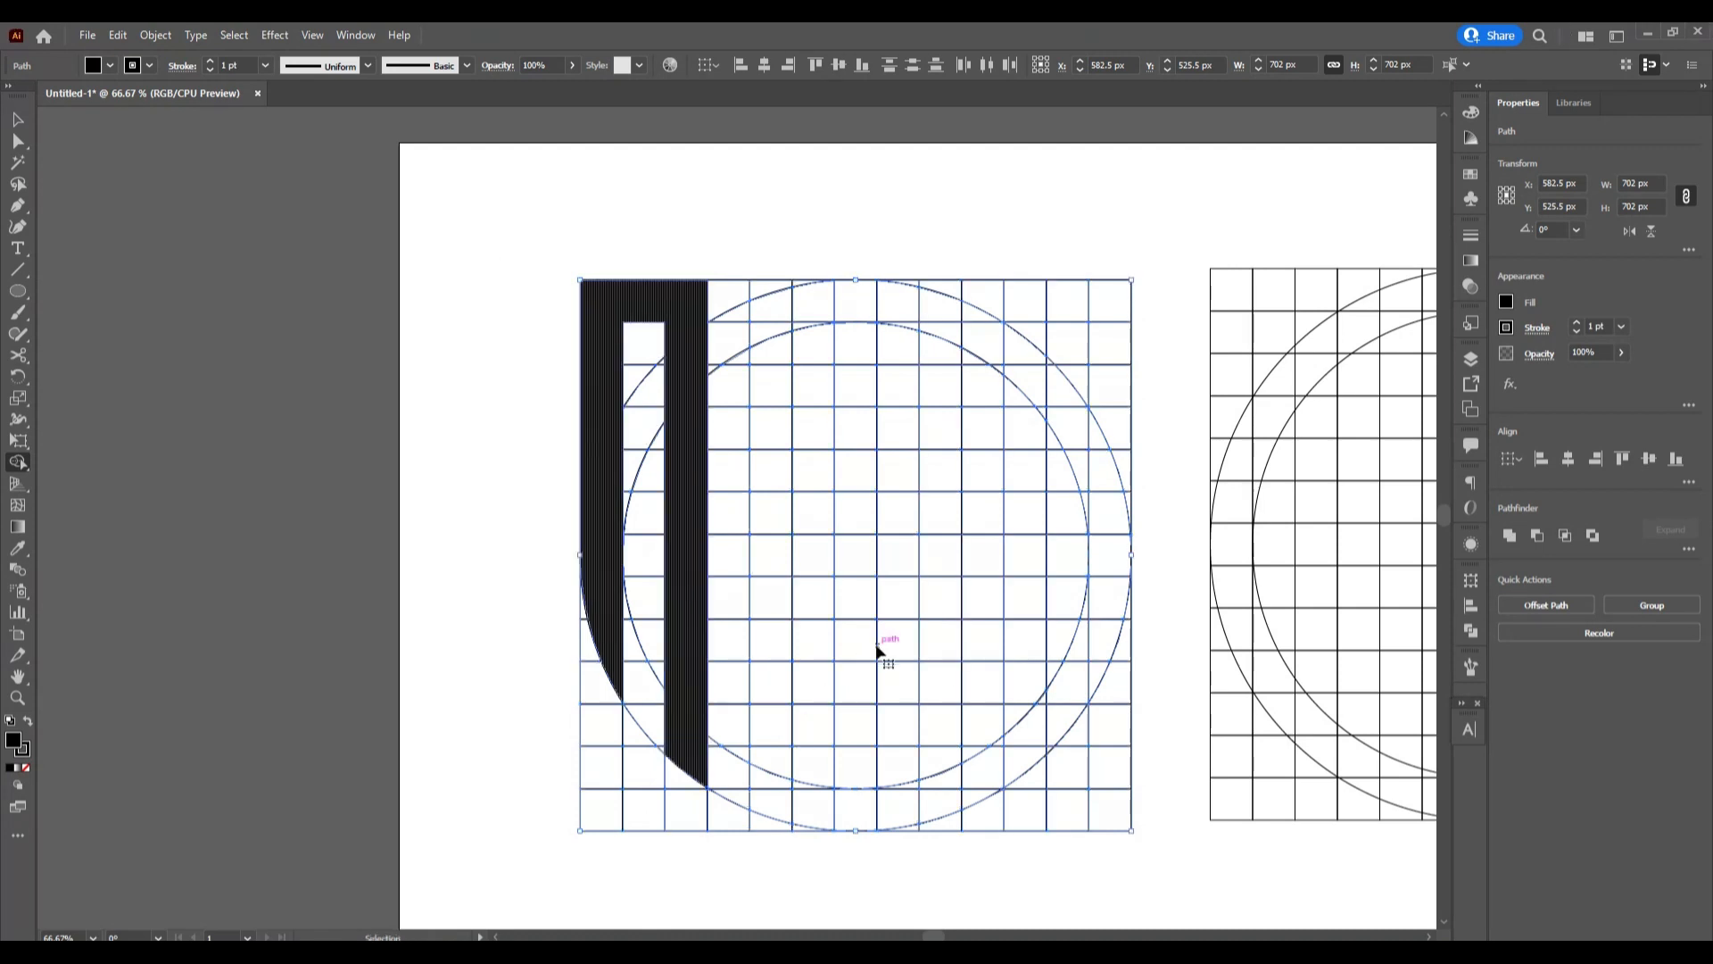
scroll(880, 670, "right", 4)
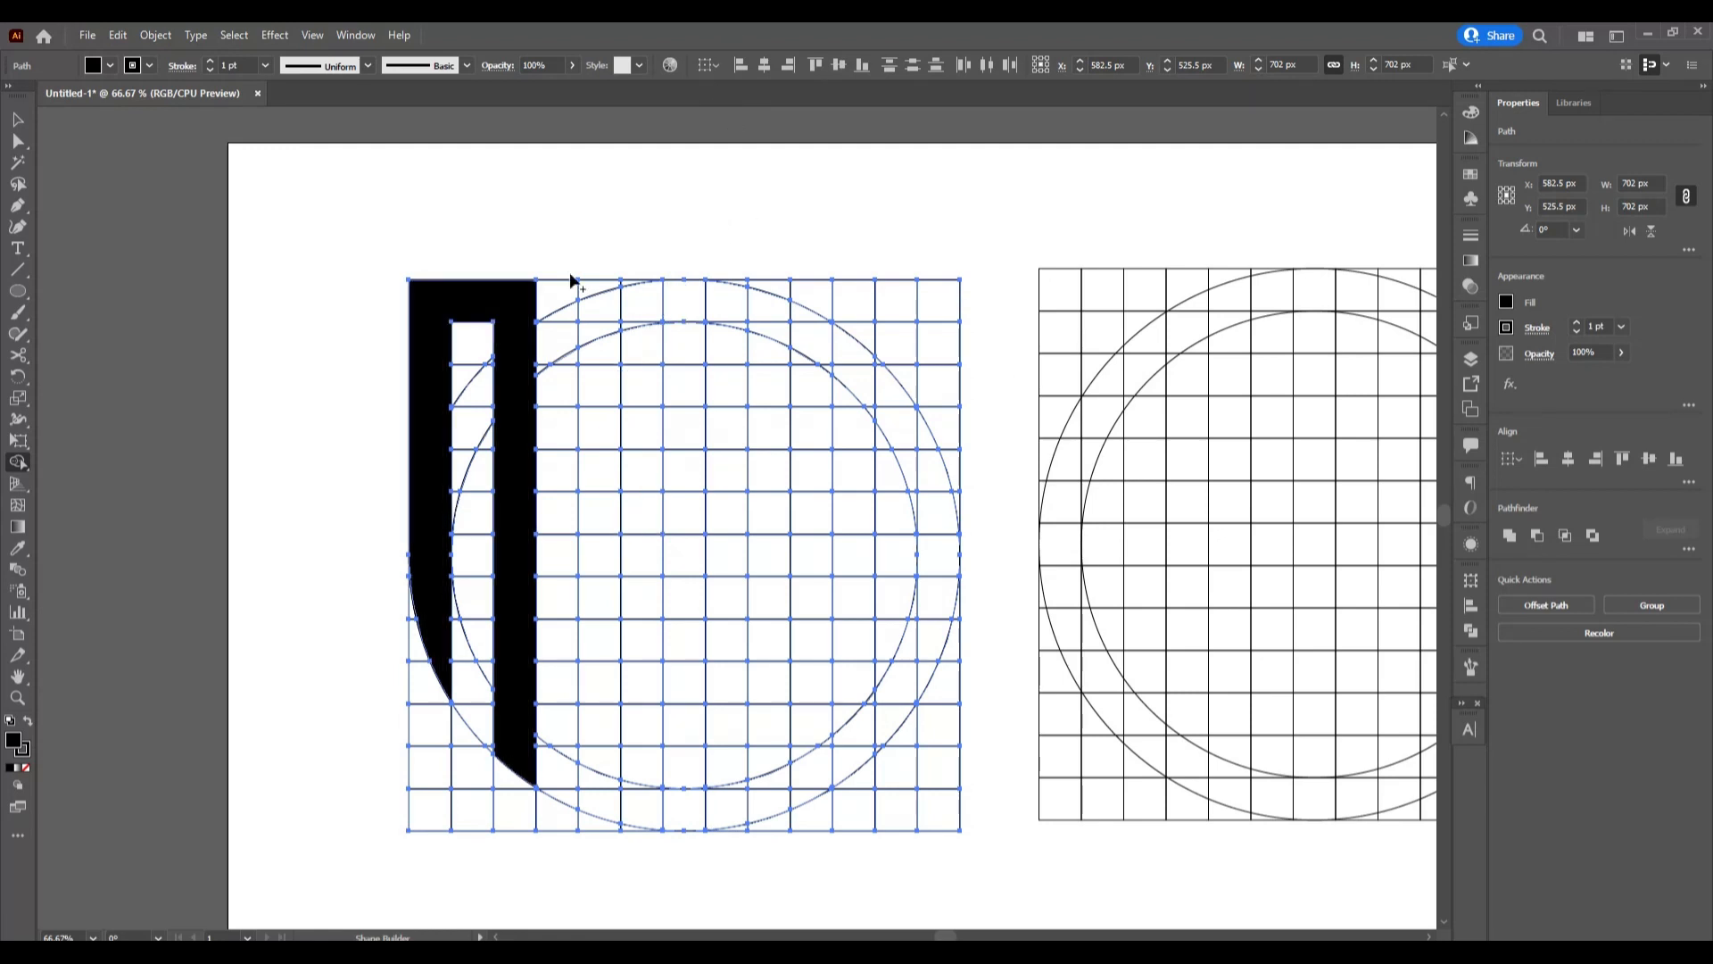
key("ctrl+z")
key("ctrl+z")
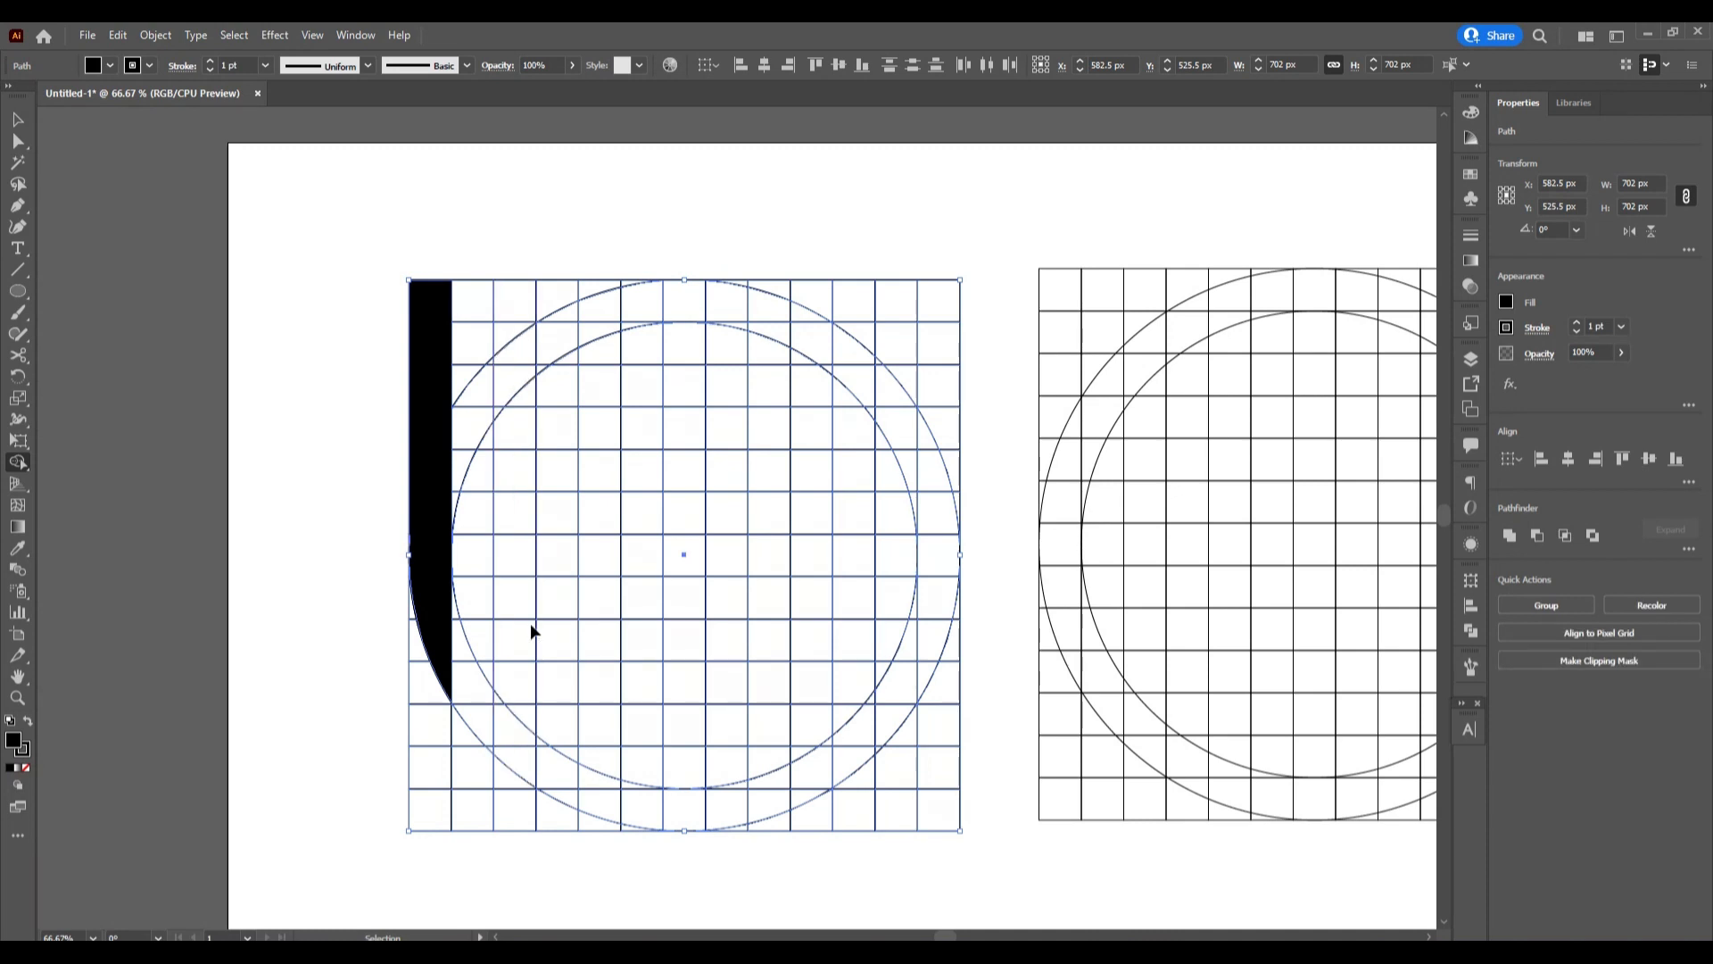
key("ctrl+z")
key("ctrl+z")
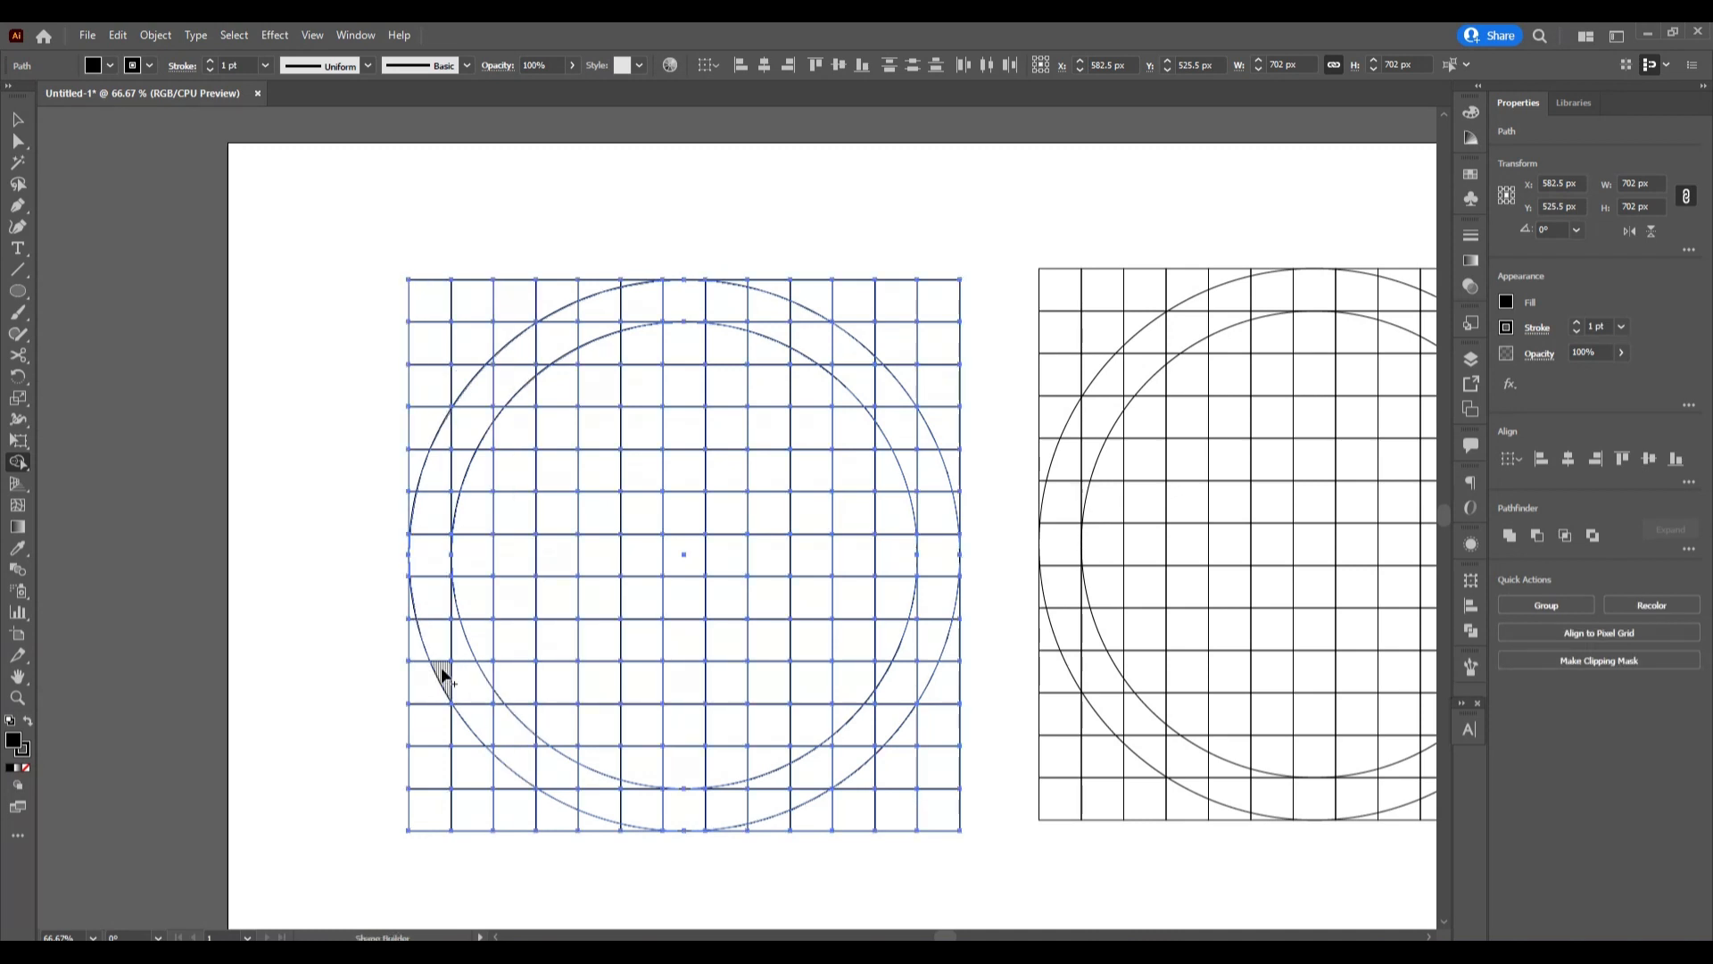
Merge the first column, top row and third column except its seventh-row cell, joined along the circles' lower-left band, into a black G
mouse_move(443, 665)
left_mouse_down()
mouse_move(426, 307)
mouse_move(513, 304)
left_mouse_up()
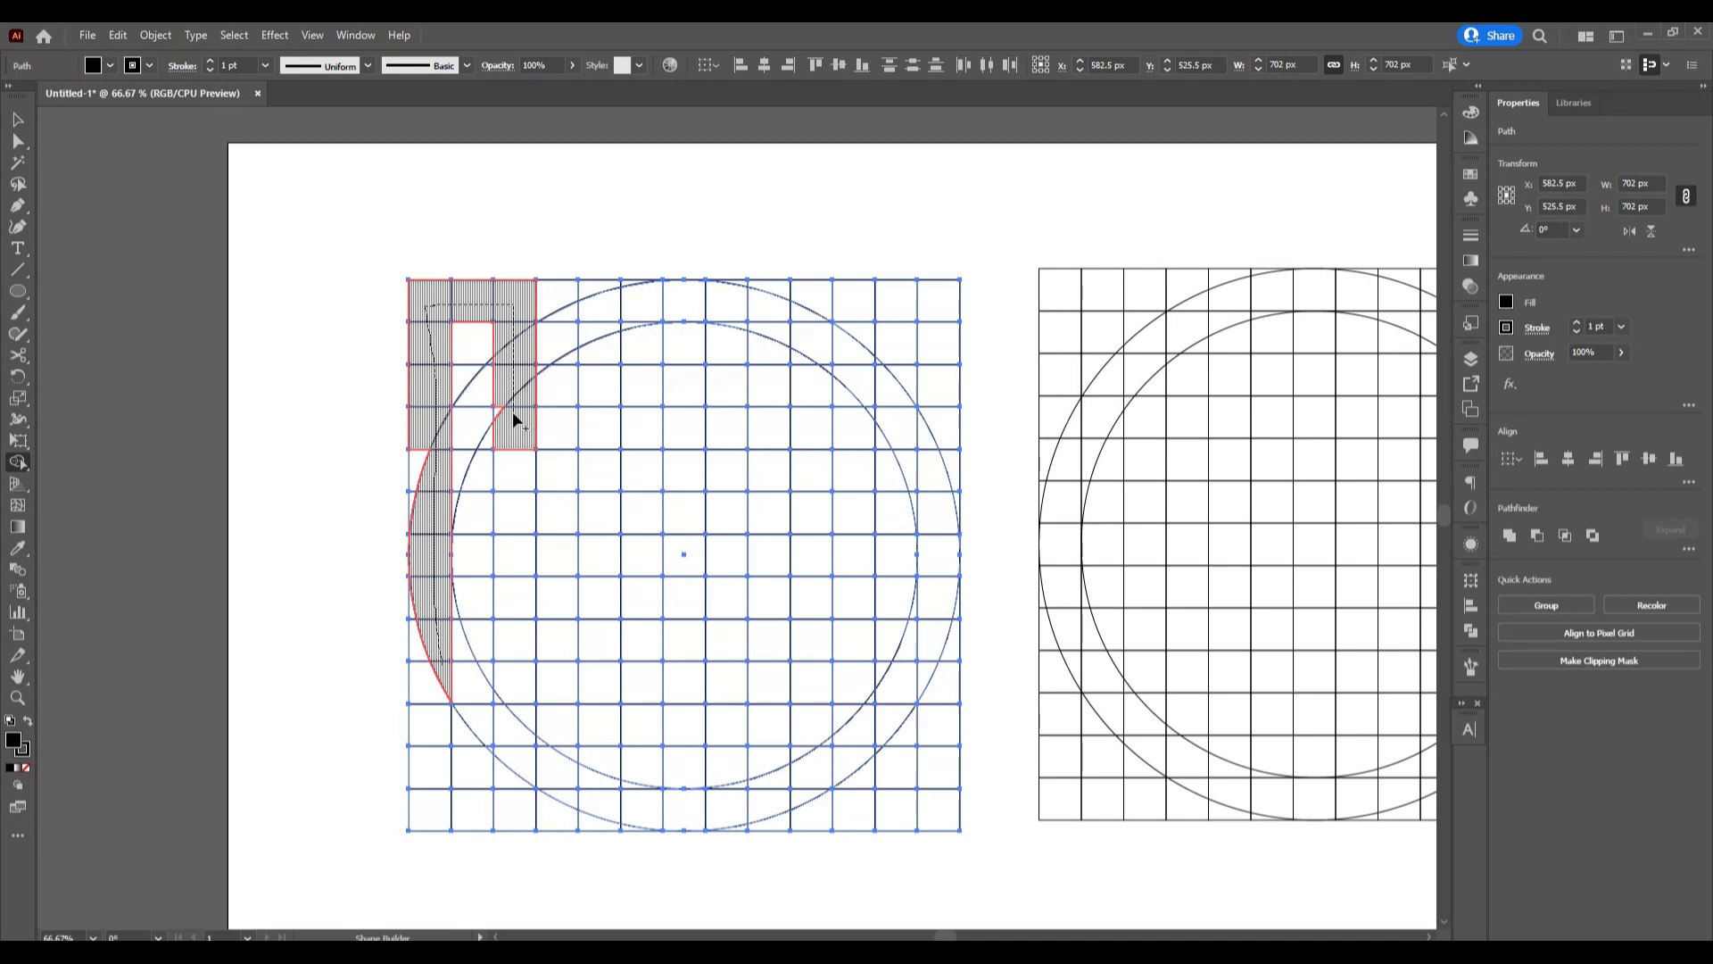
mouse_move(526, 479)
left_mouse_down()
mouse_move(475, 705)
mouse_move(515, 758)
mouse_move(518, 609)
mouse_move(490, 719)
left_mouse_up()
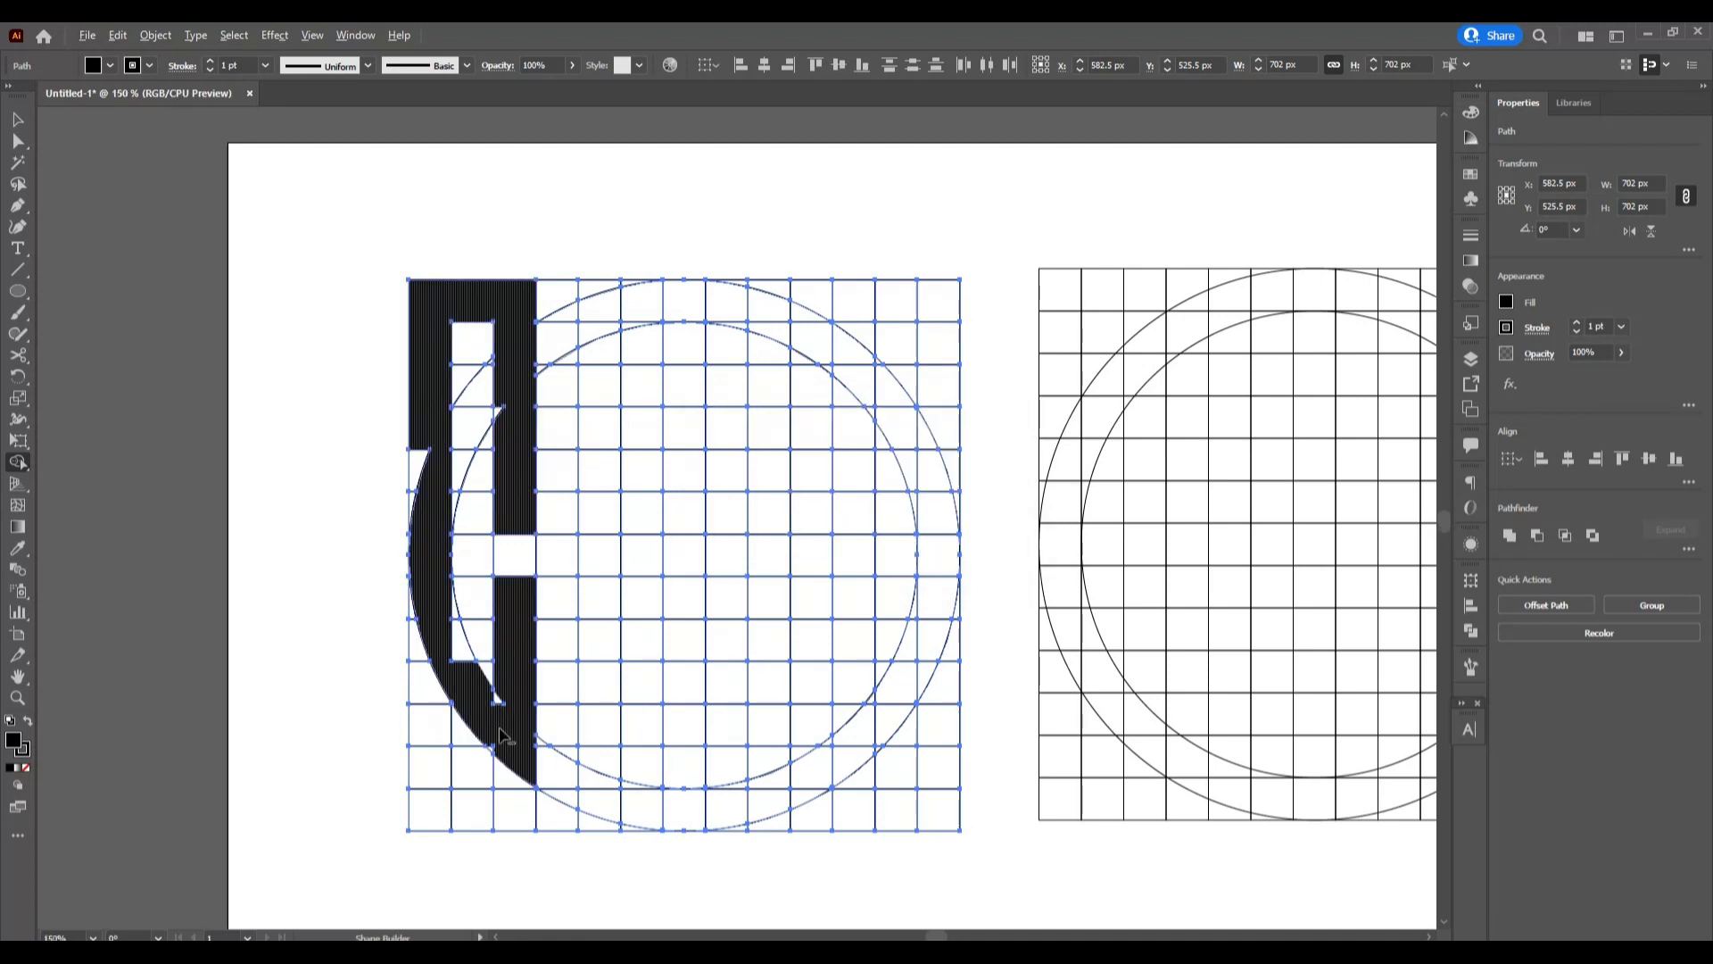
scroll(499, 738, "up", 4)
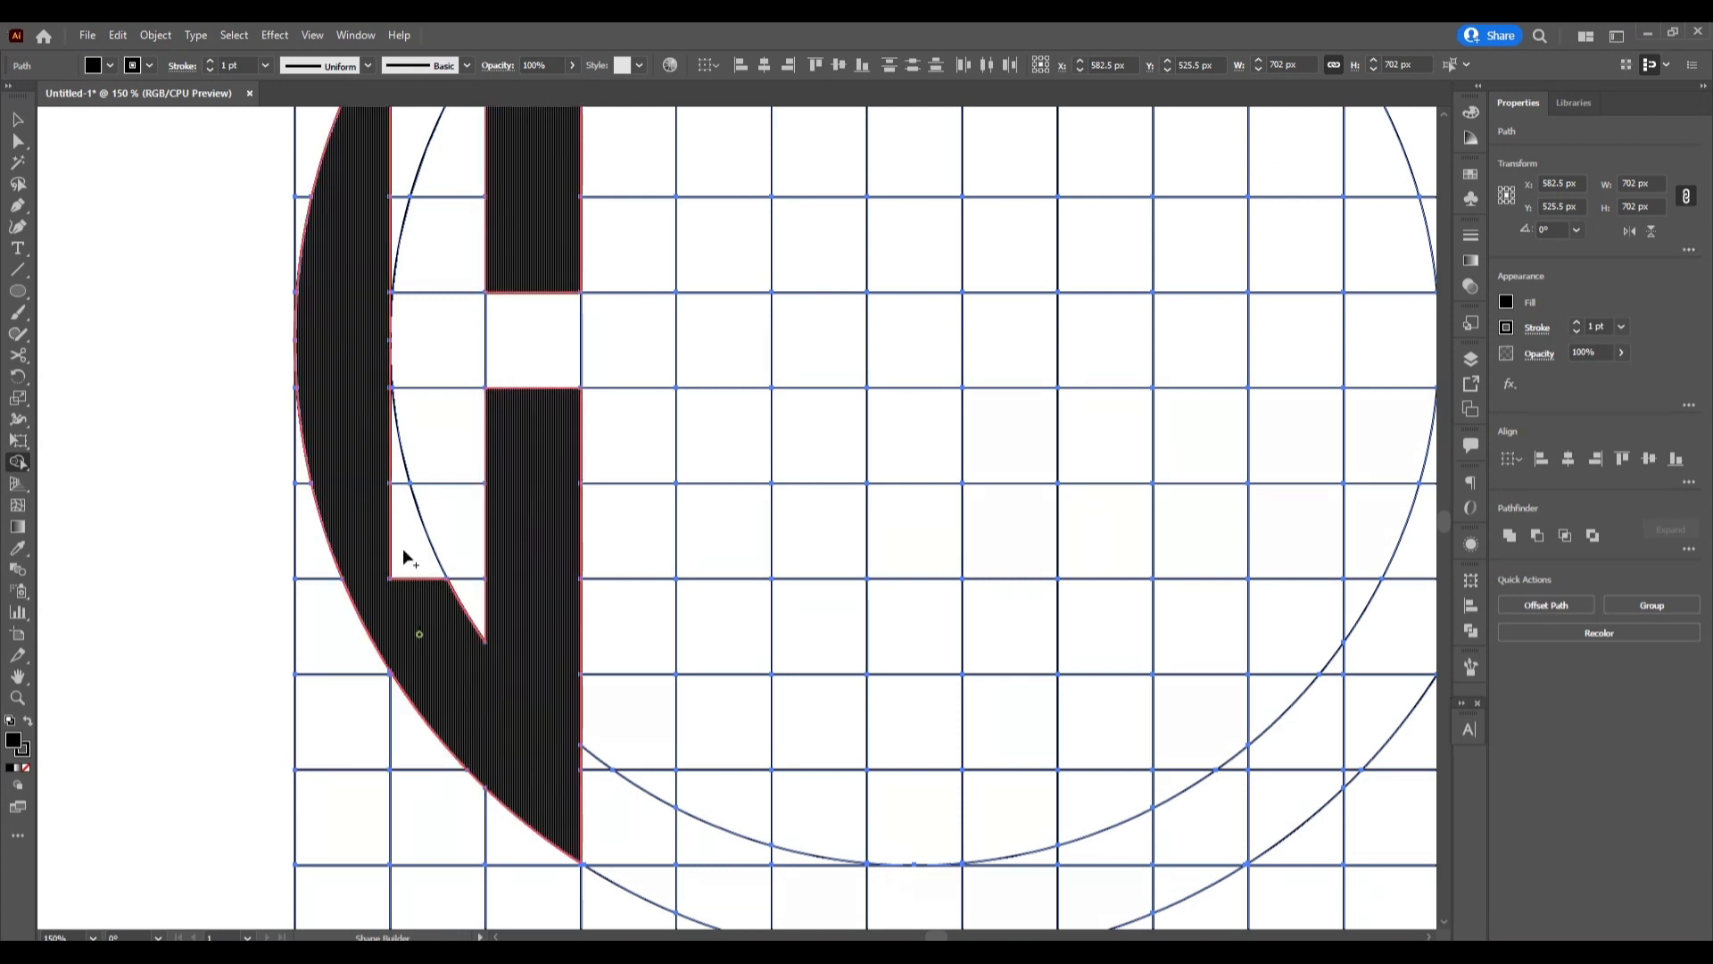
mouse_move(404, 549)
left_mouse_down()
mouse_move(388, 462)
mouse_move(379, 557)
left_mouse_up()
scroll(378, 457, "up", 2)
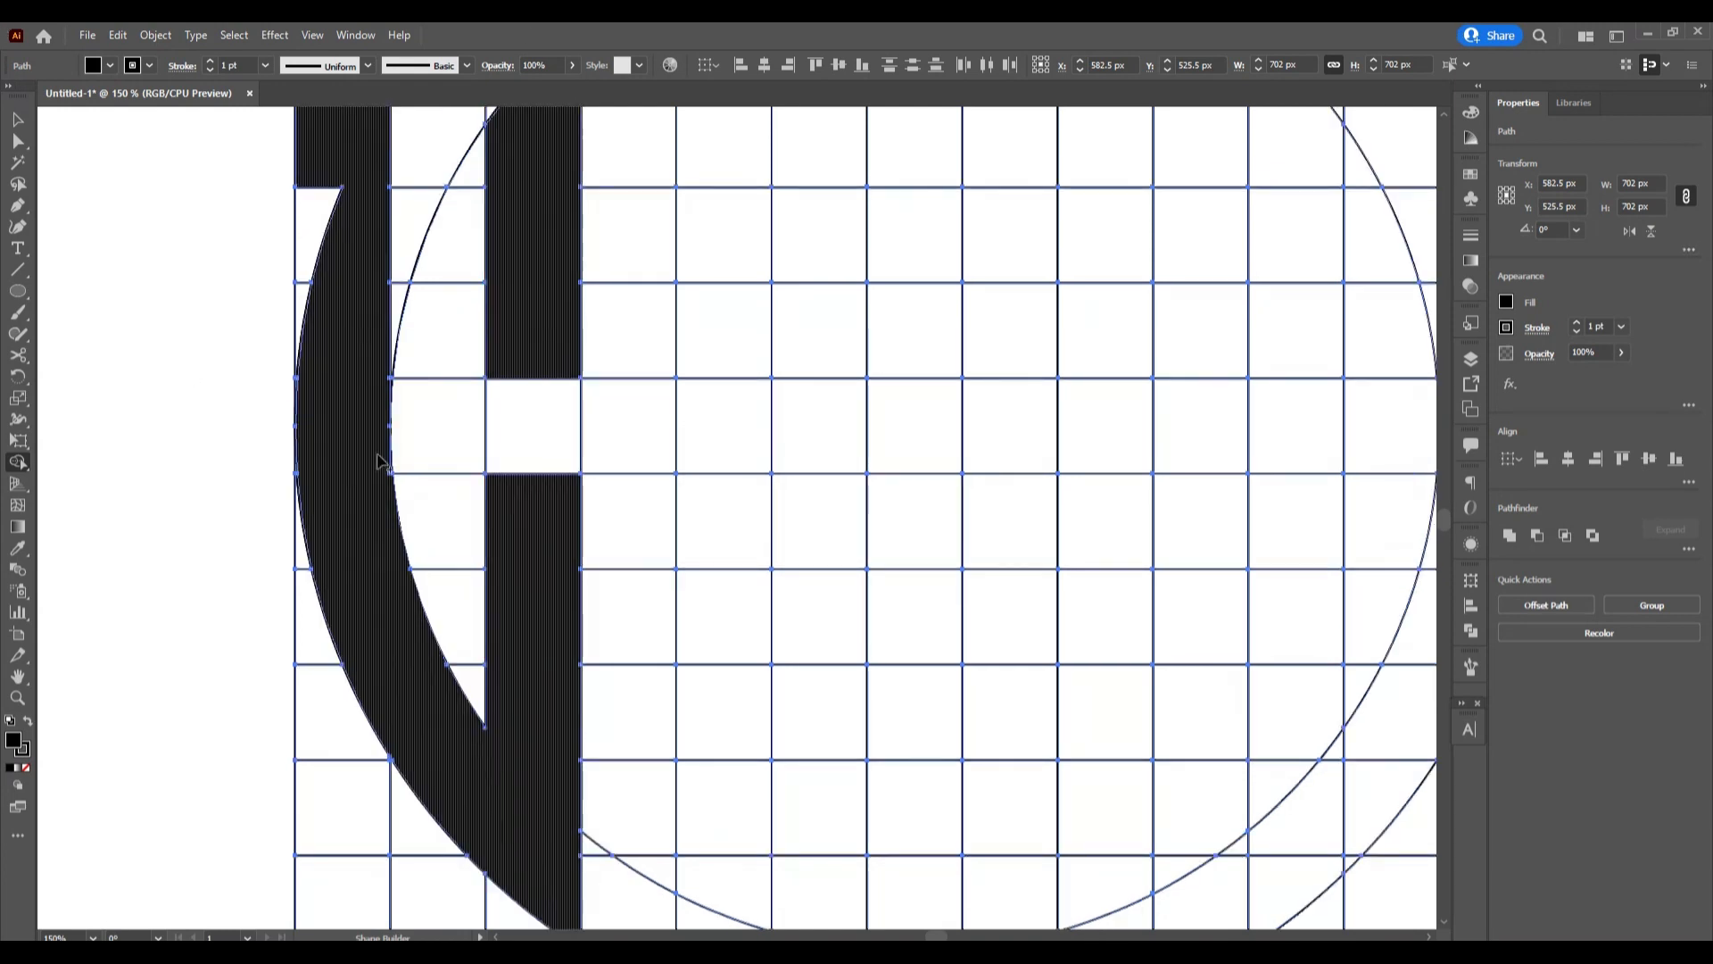
Merge the tiny slivers at the inner circle's left edge and outside the outer circle's upper-left arc into the black G
scroll(384, 464, "up", 5)
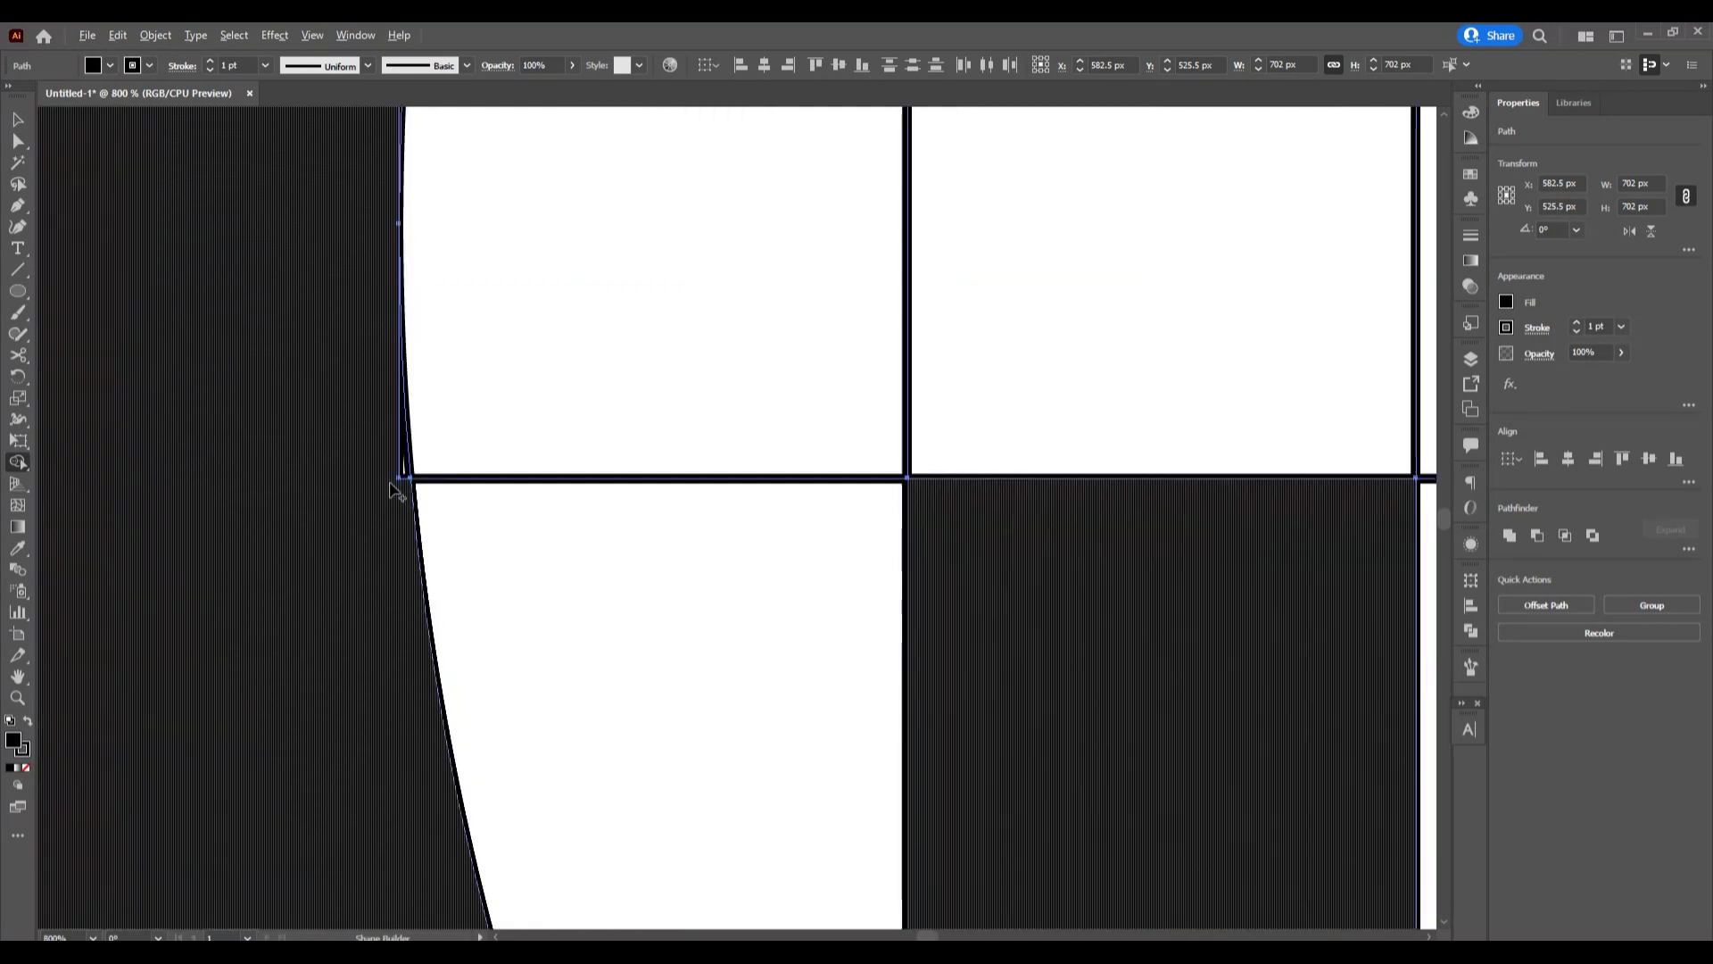
left_click_drag(390, 483, 404, 471)
scroll(351, 614, "down", 4)
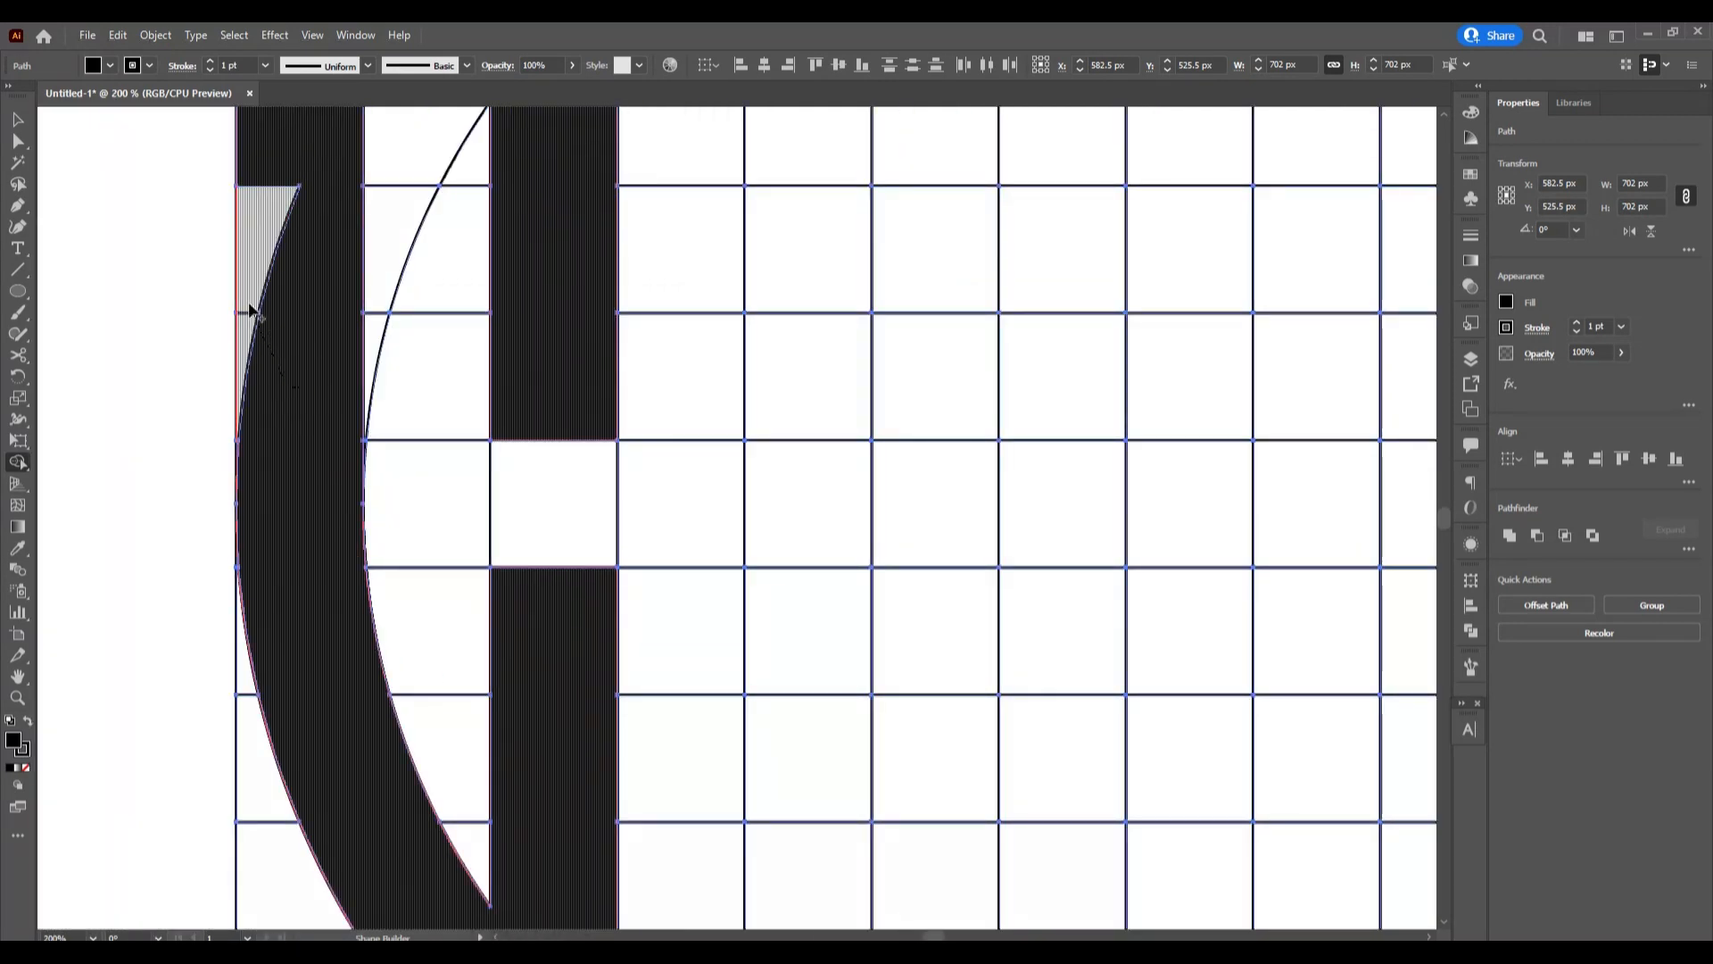
left_click(251, 310)
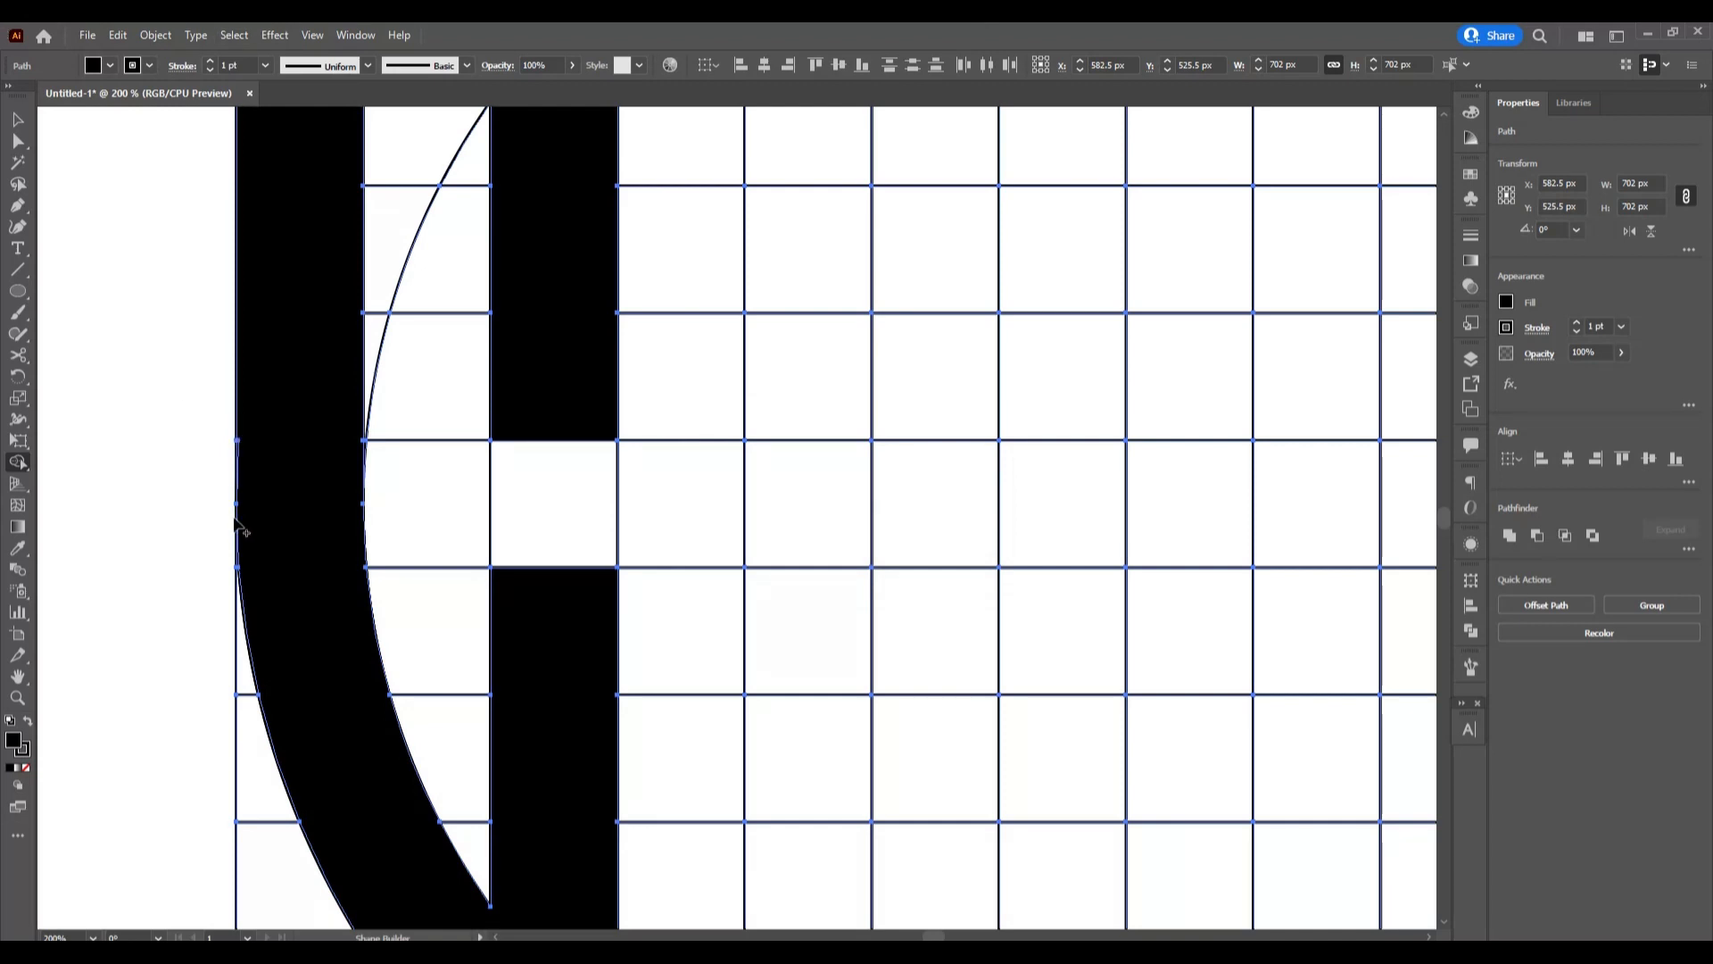
scroll(237, 527, "up", 3)
scroll(256, 375, "up", 3)
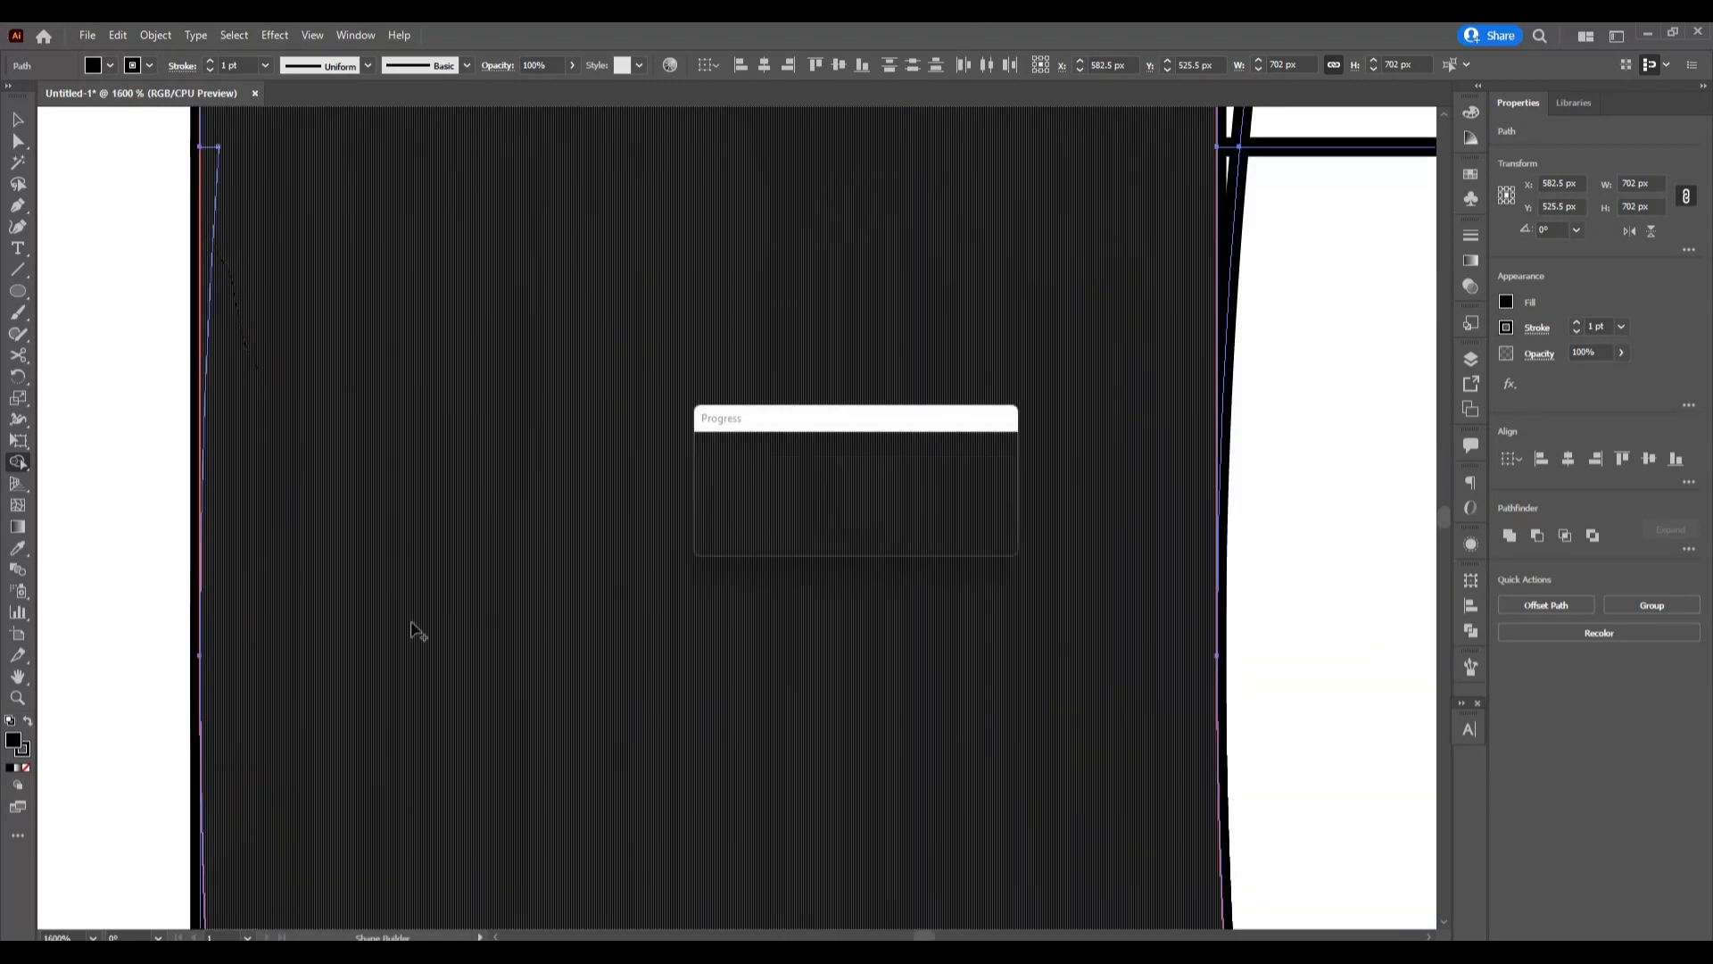
scroll(432, 704, "down", 5)
scroll(468, 711, "down", 2)
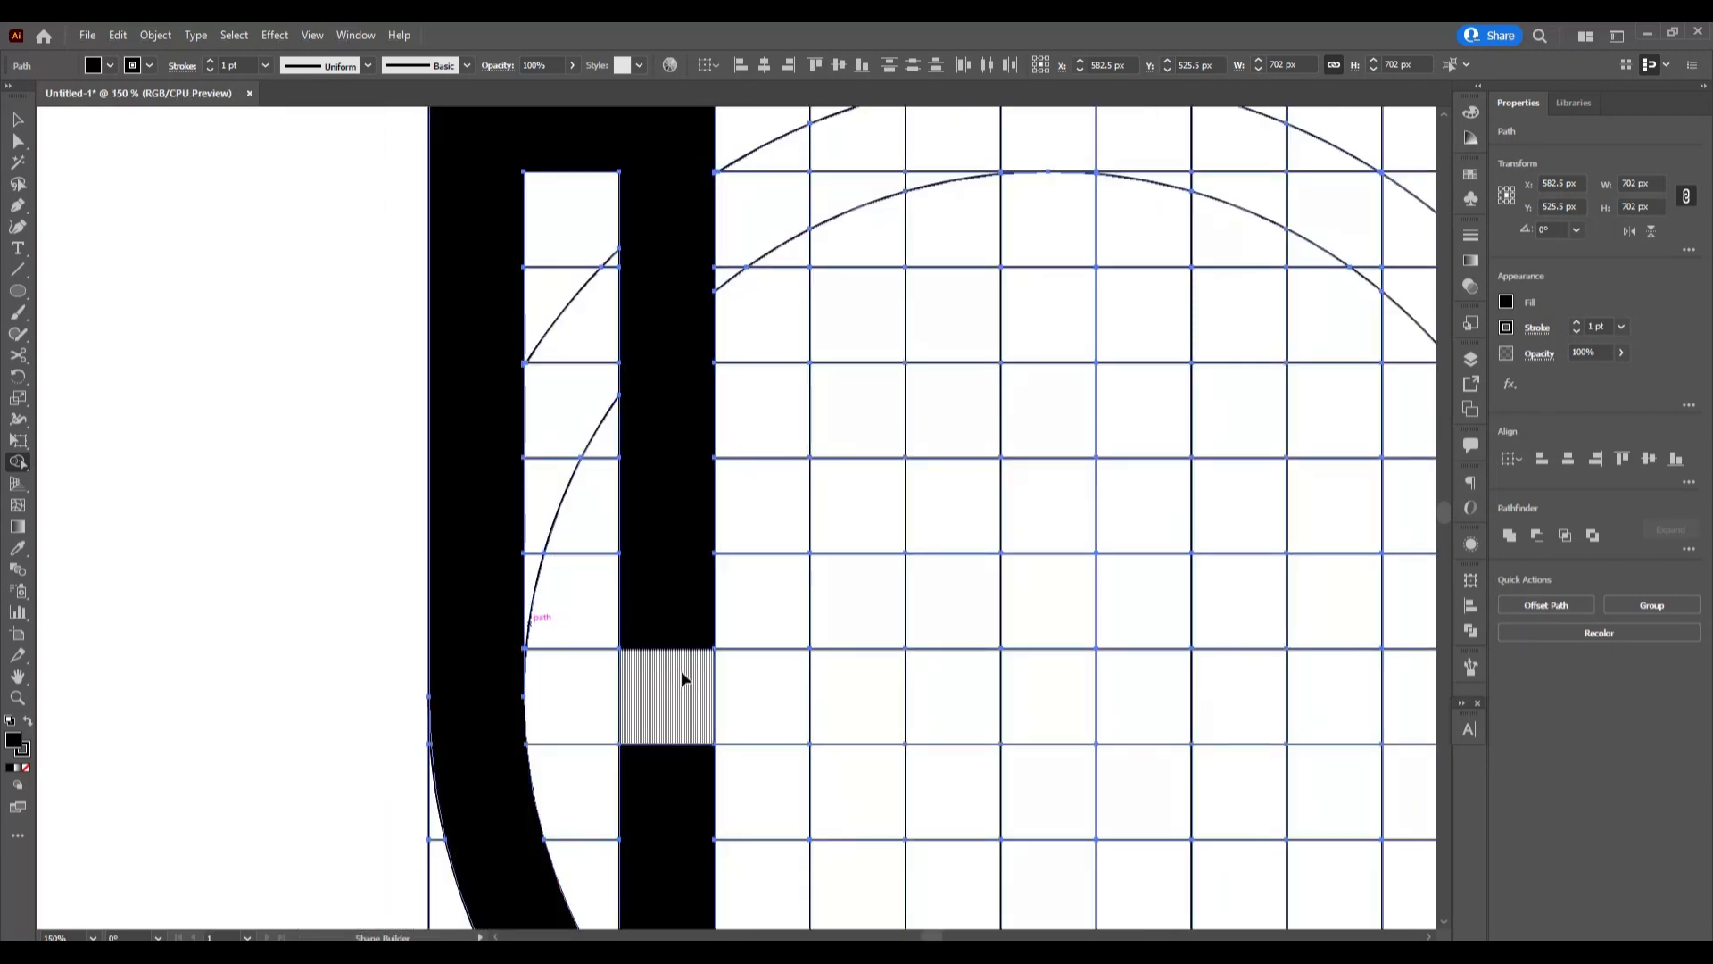
Merge the fifth, seventh and ninth columns down to the outer circle, joined across the top row, into a black M
scroll(684, 691, "down", 2)
scroll(730, 705, "down", 7)
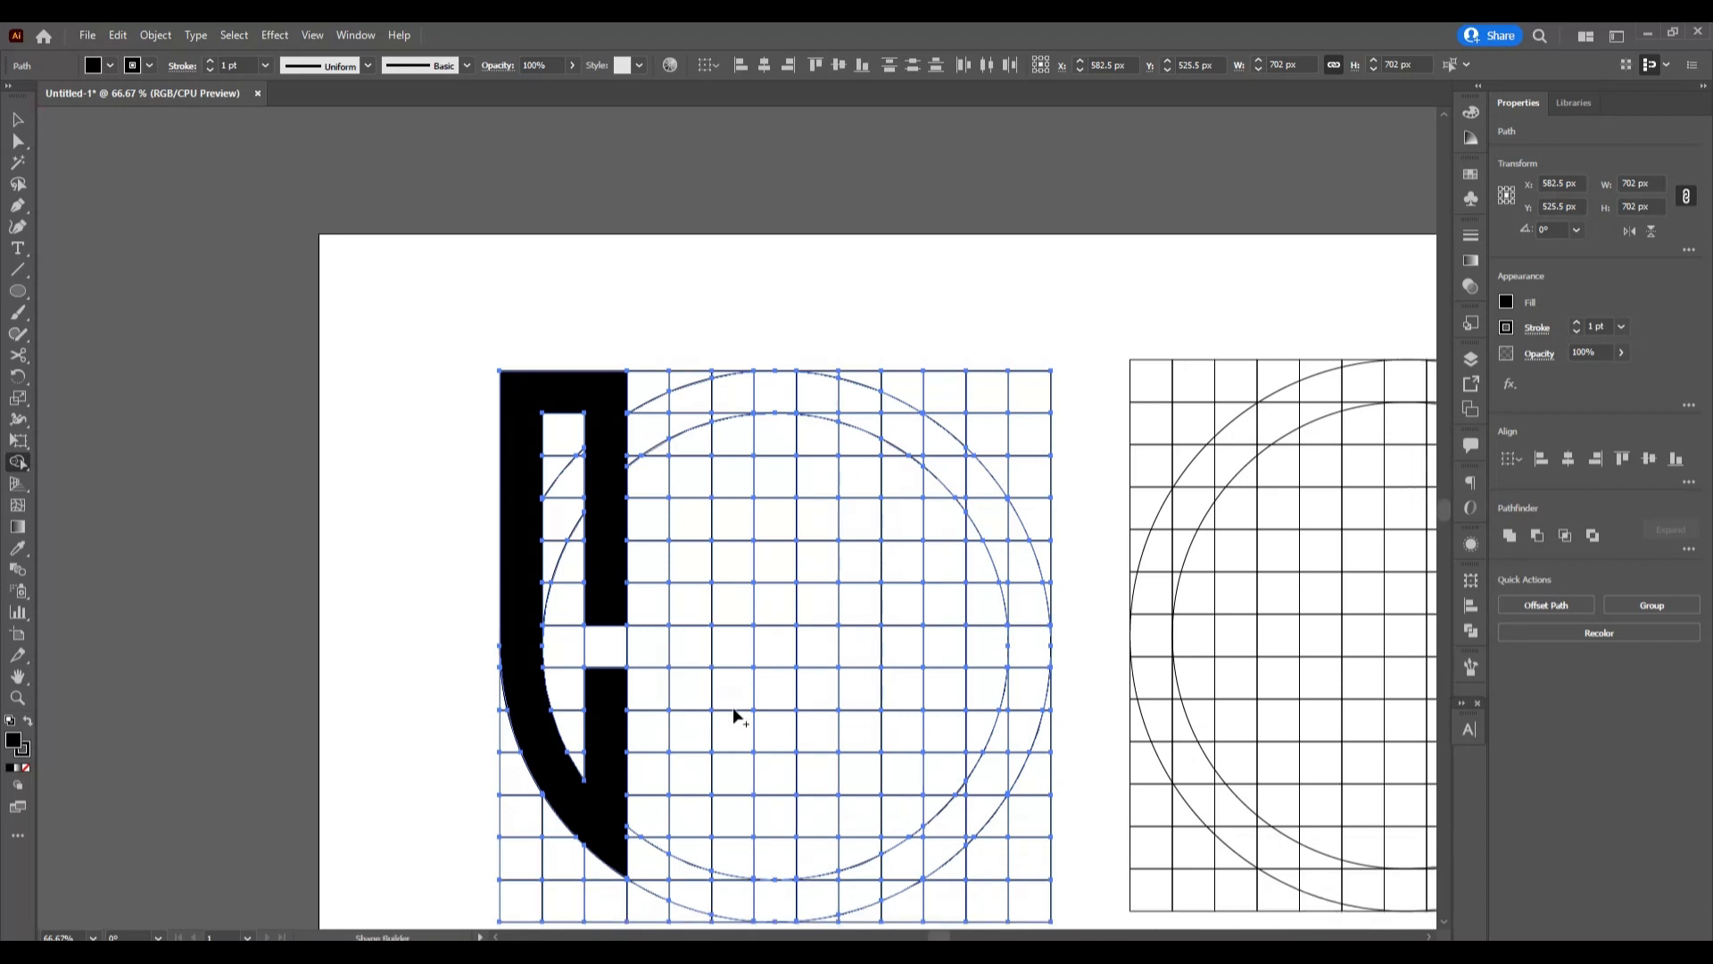
left_click_drag(694, 270, 664, 714)
key("ctrl+z")
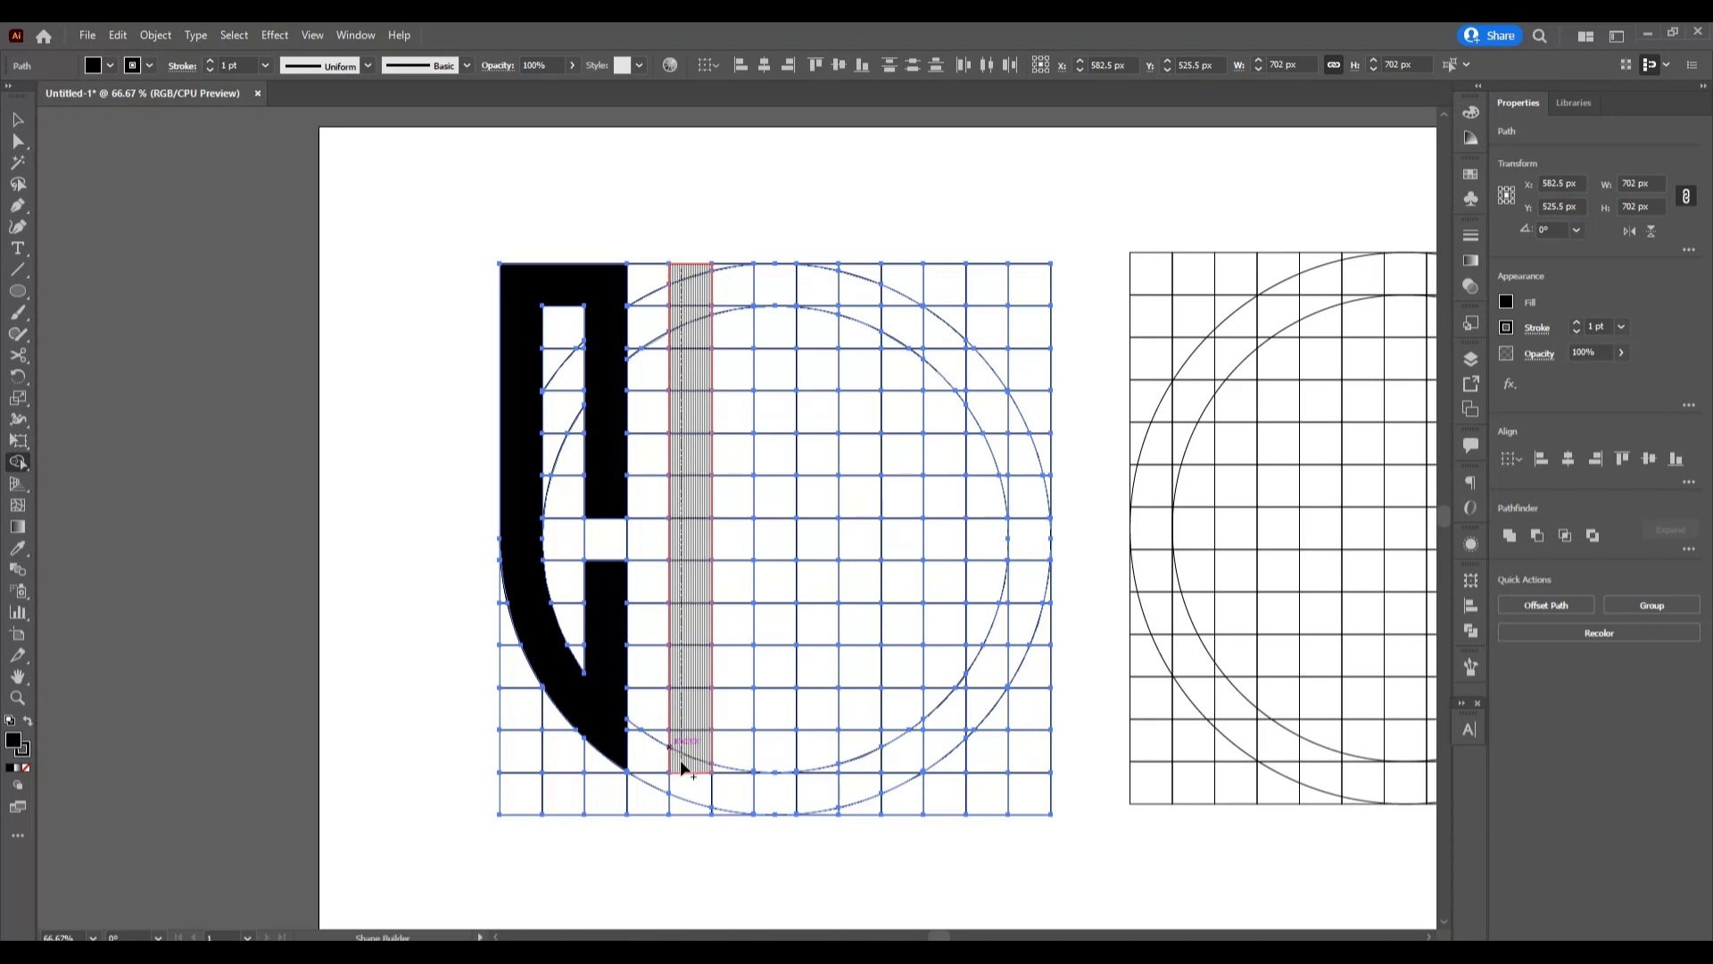
mouse_move(682, 782)
left_mouse_down()
mouse_move(679, 553)
mouse_move(719, 282)
left_mouse_up()
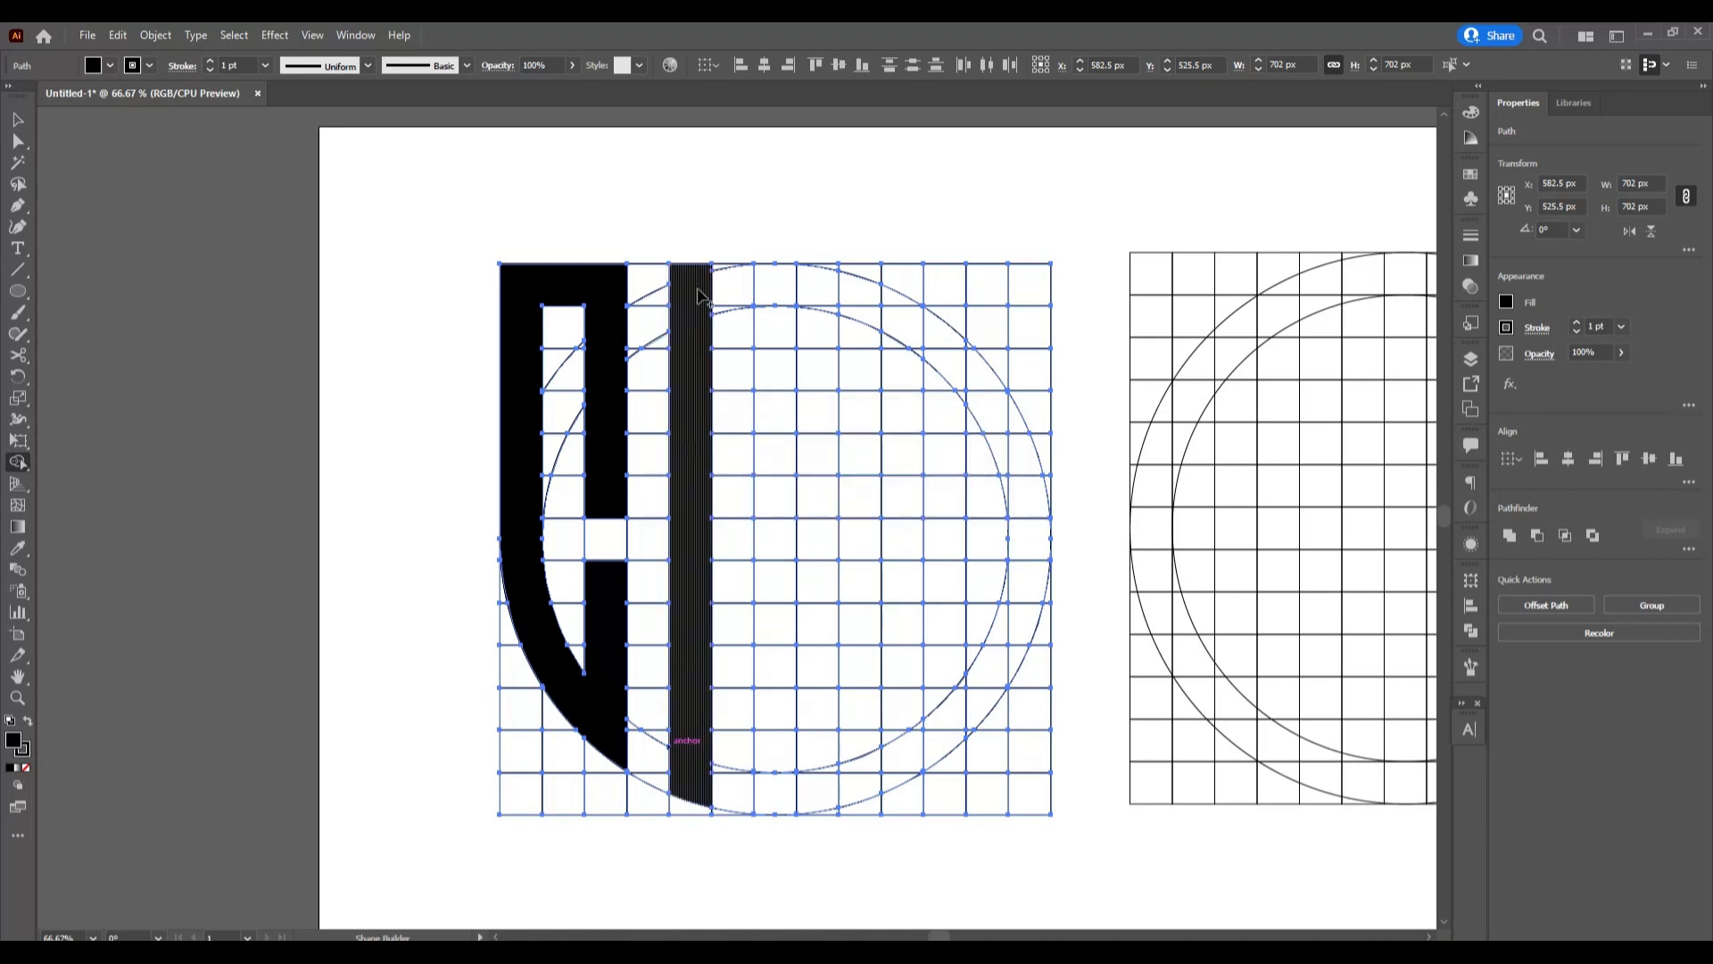
left_click_drag(763, 364, 768, 795)
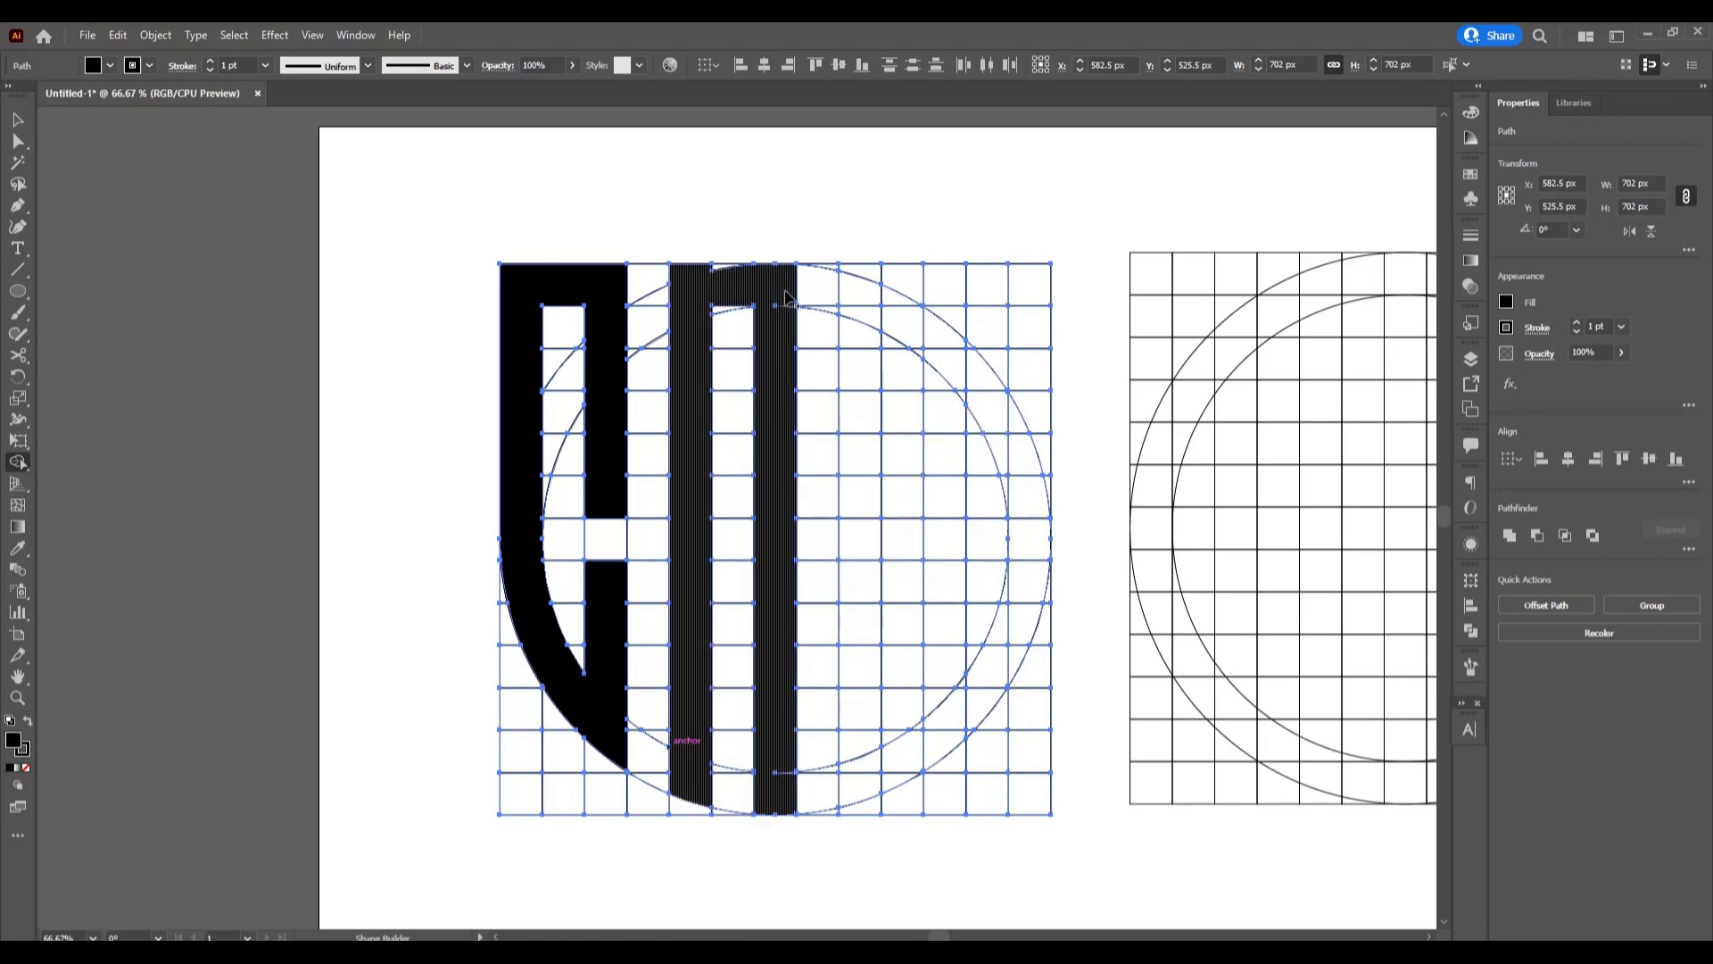
mouse_move(785, 290)
left_mouse_down()
mouse_move(852, 288)
mouse_move(860, 523)
left_mouse_up()
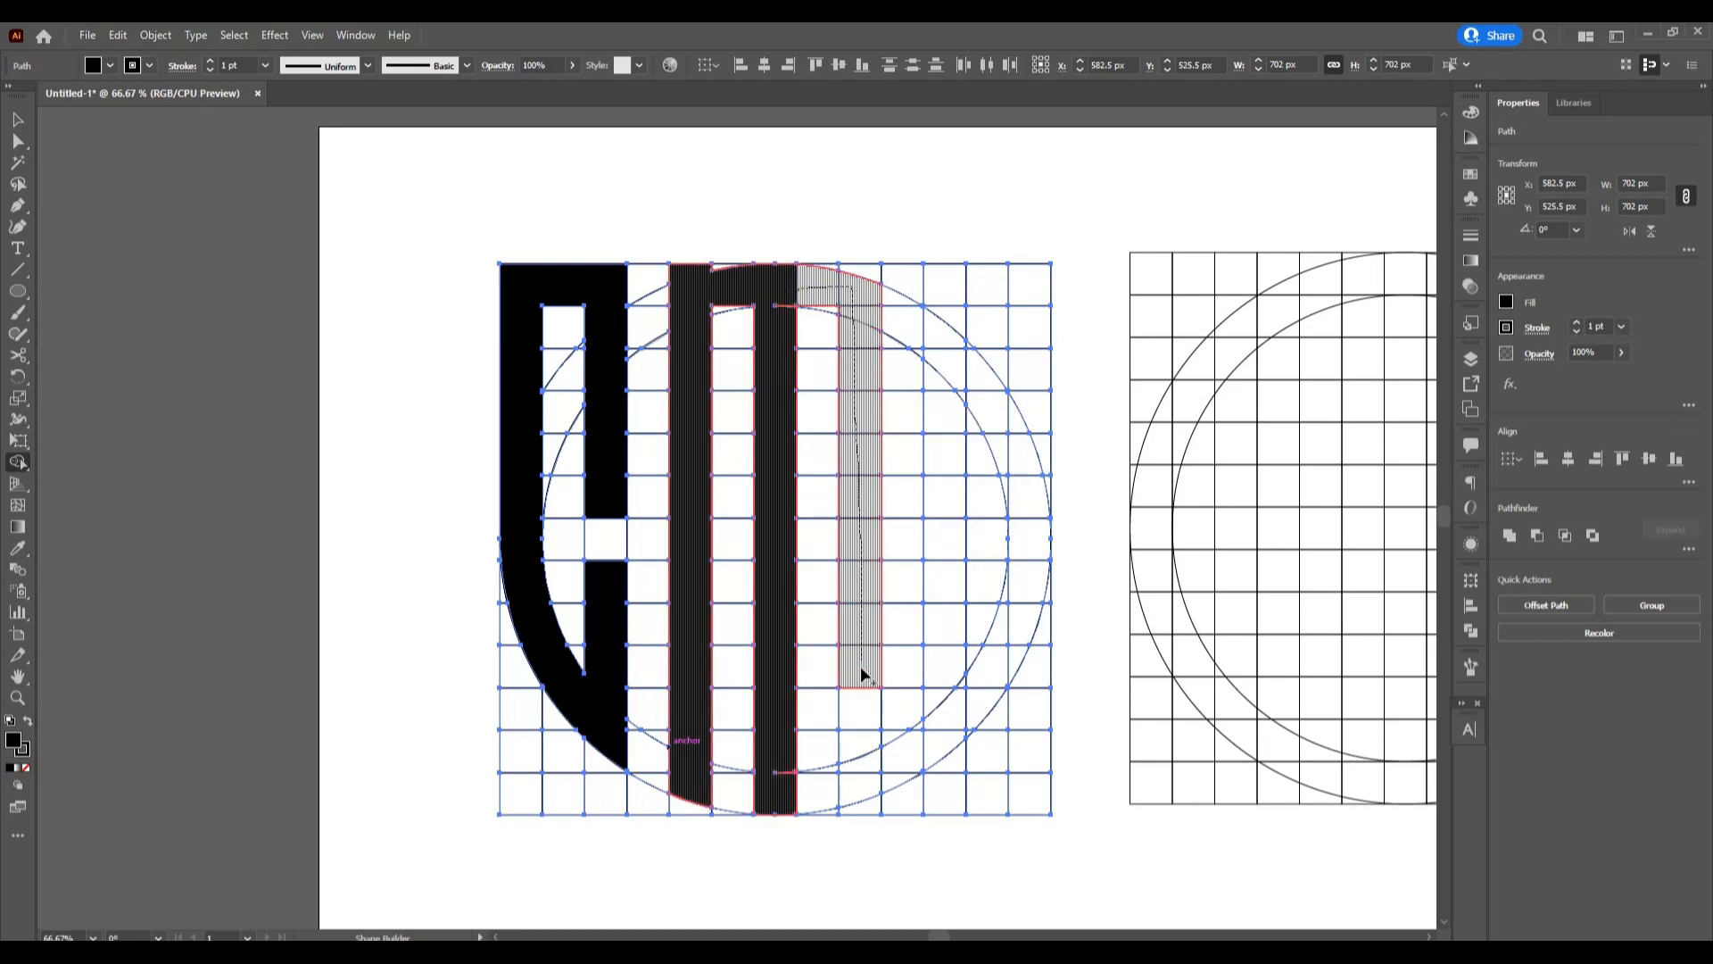
left_click_drag(864, 676, 861, 784)
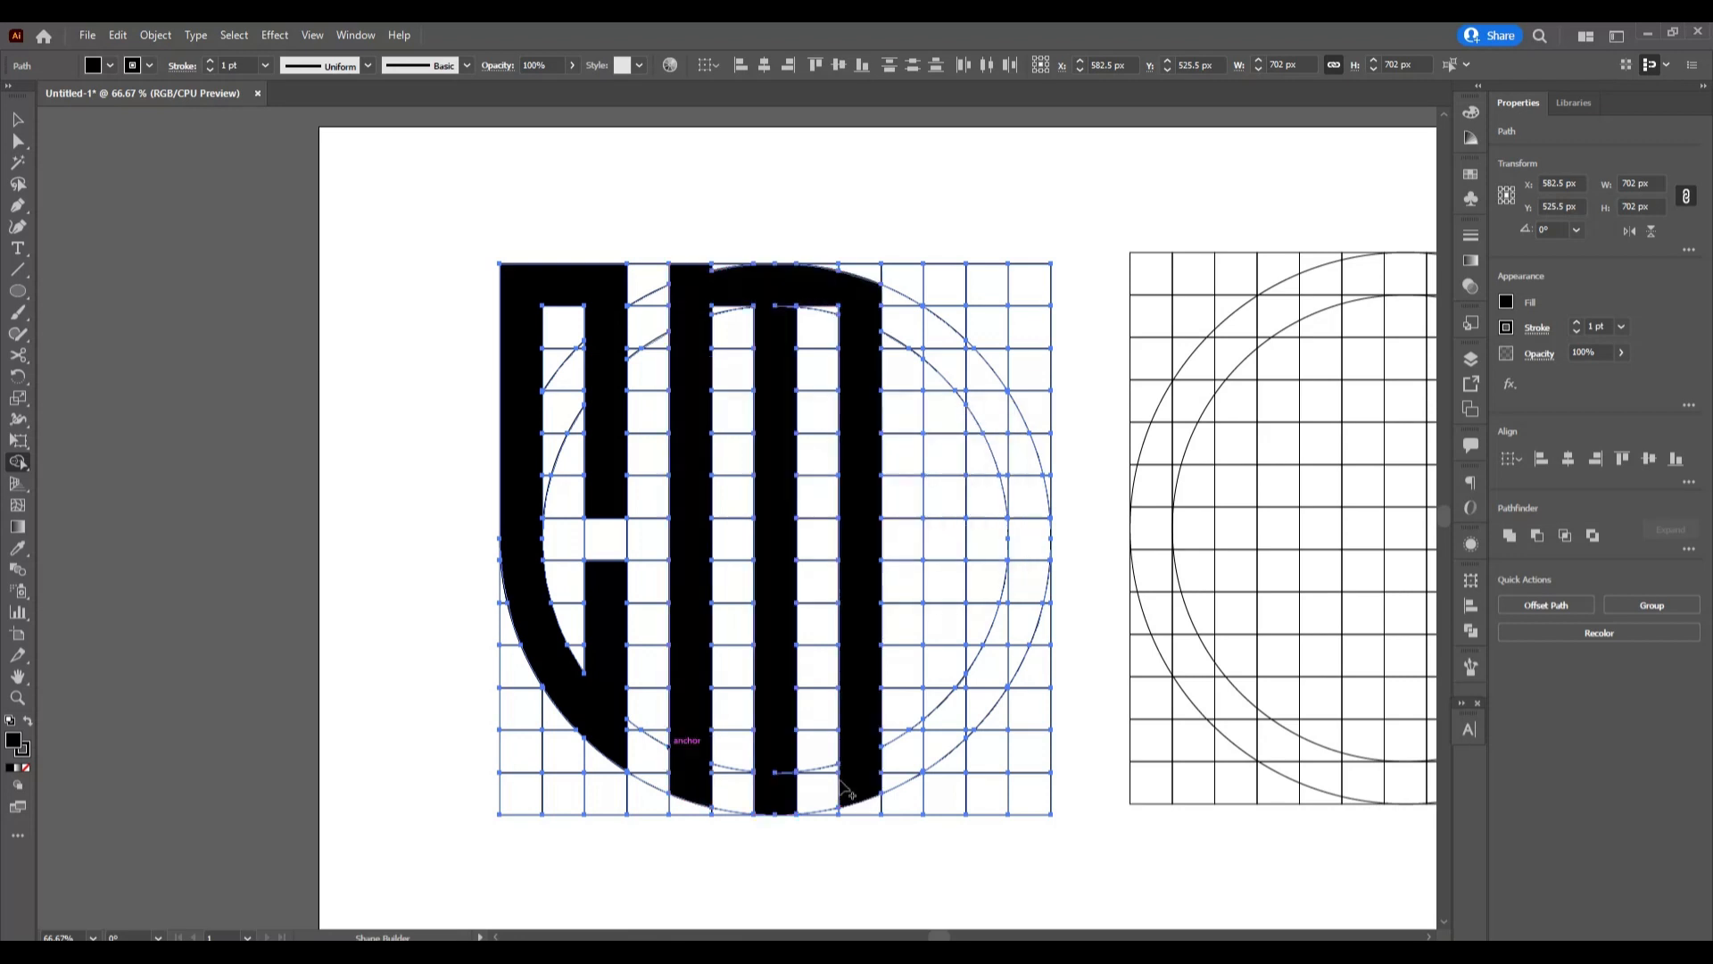
Merge the leftover slivers around the circles' top arcs into the black M to straighten its top edge and middle stem
scroll(805, 782, "up", 3)
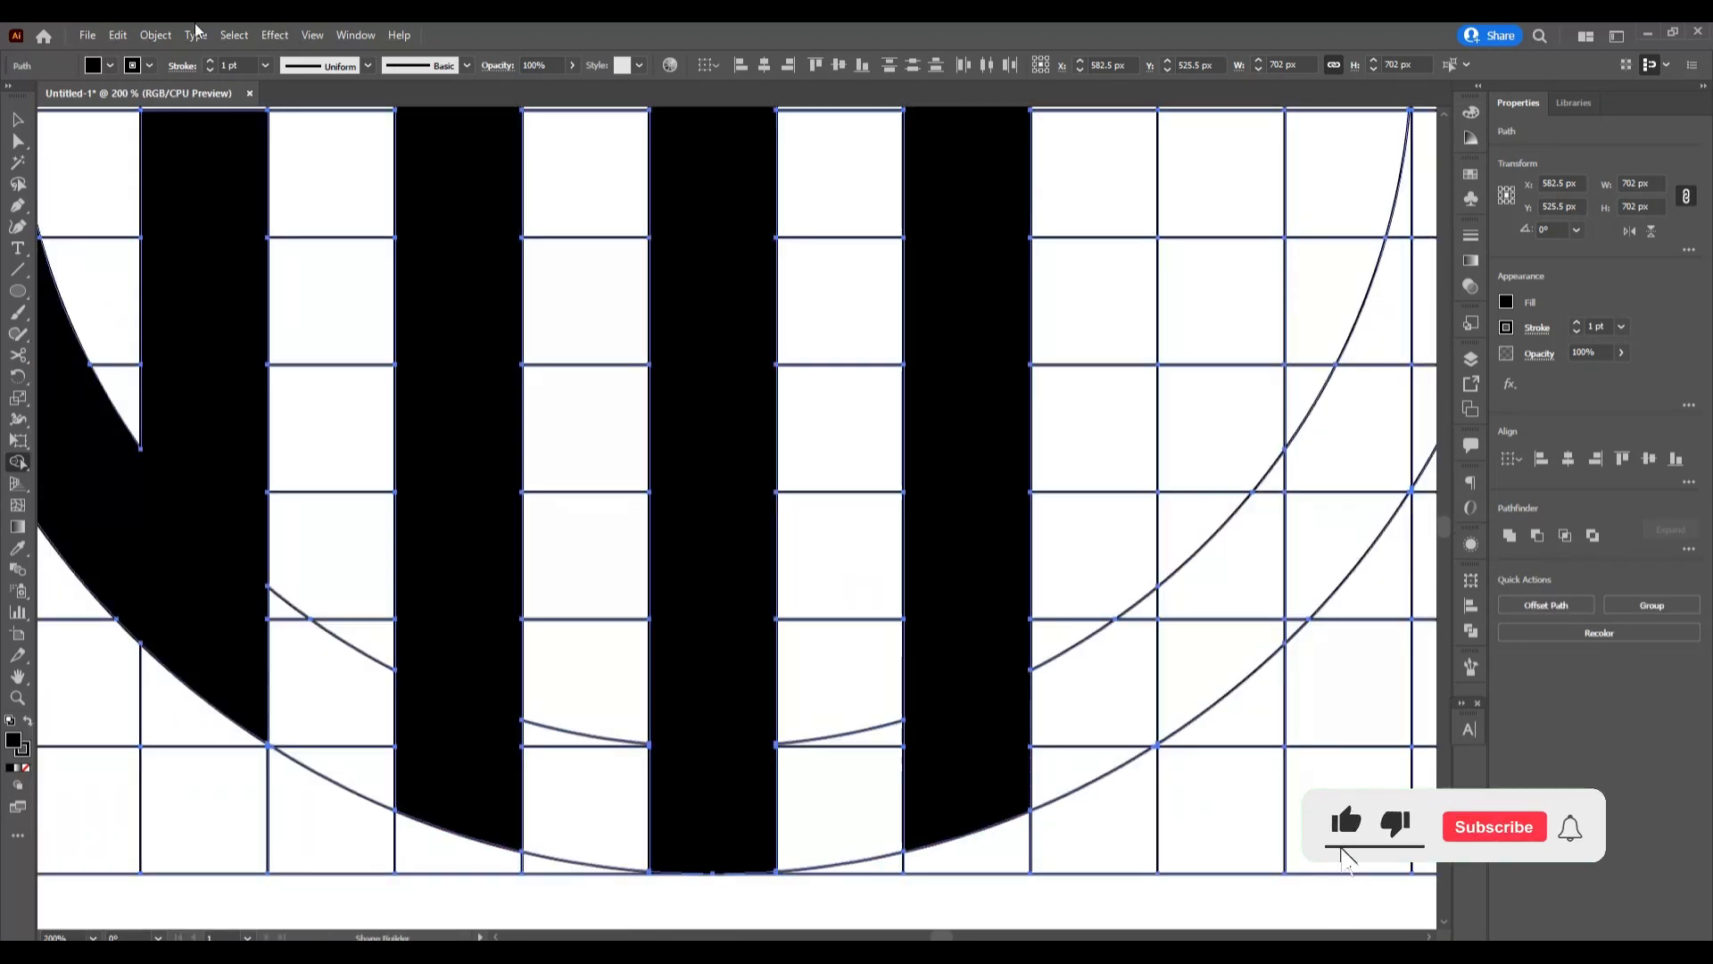
scroll(506, 632, "up", 2)
scroll(506, 632, "up", 5)
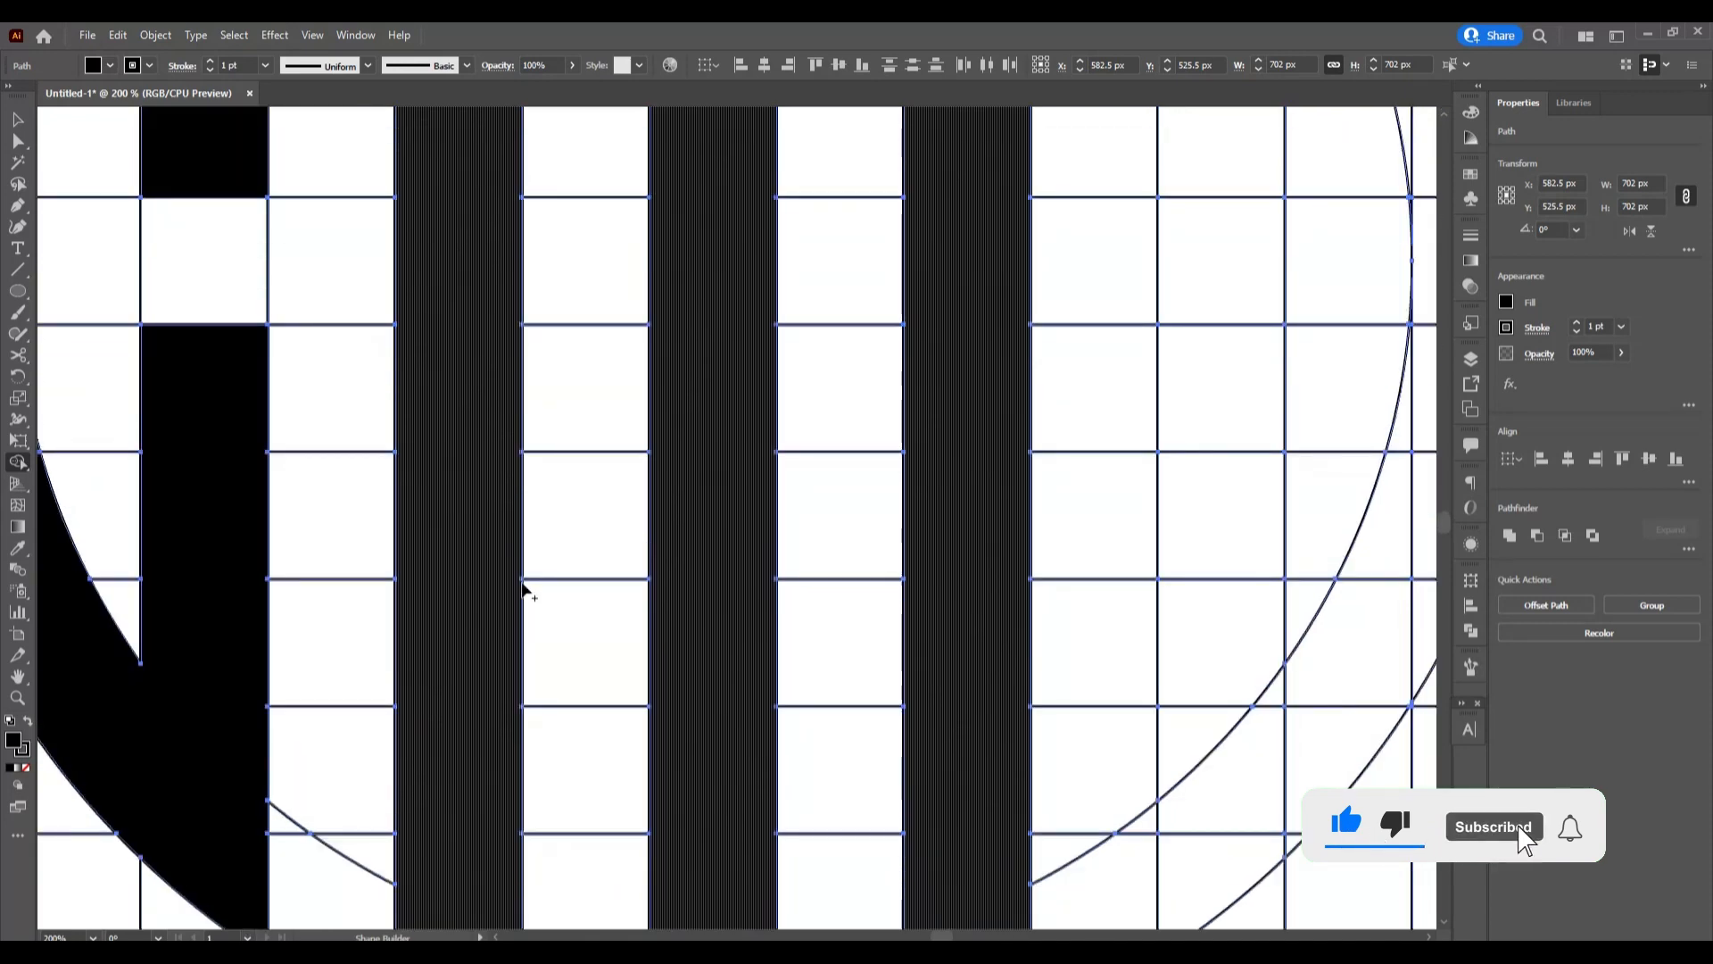
scroll(791, 590, "up", 3)
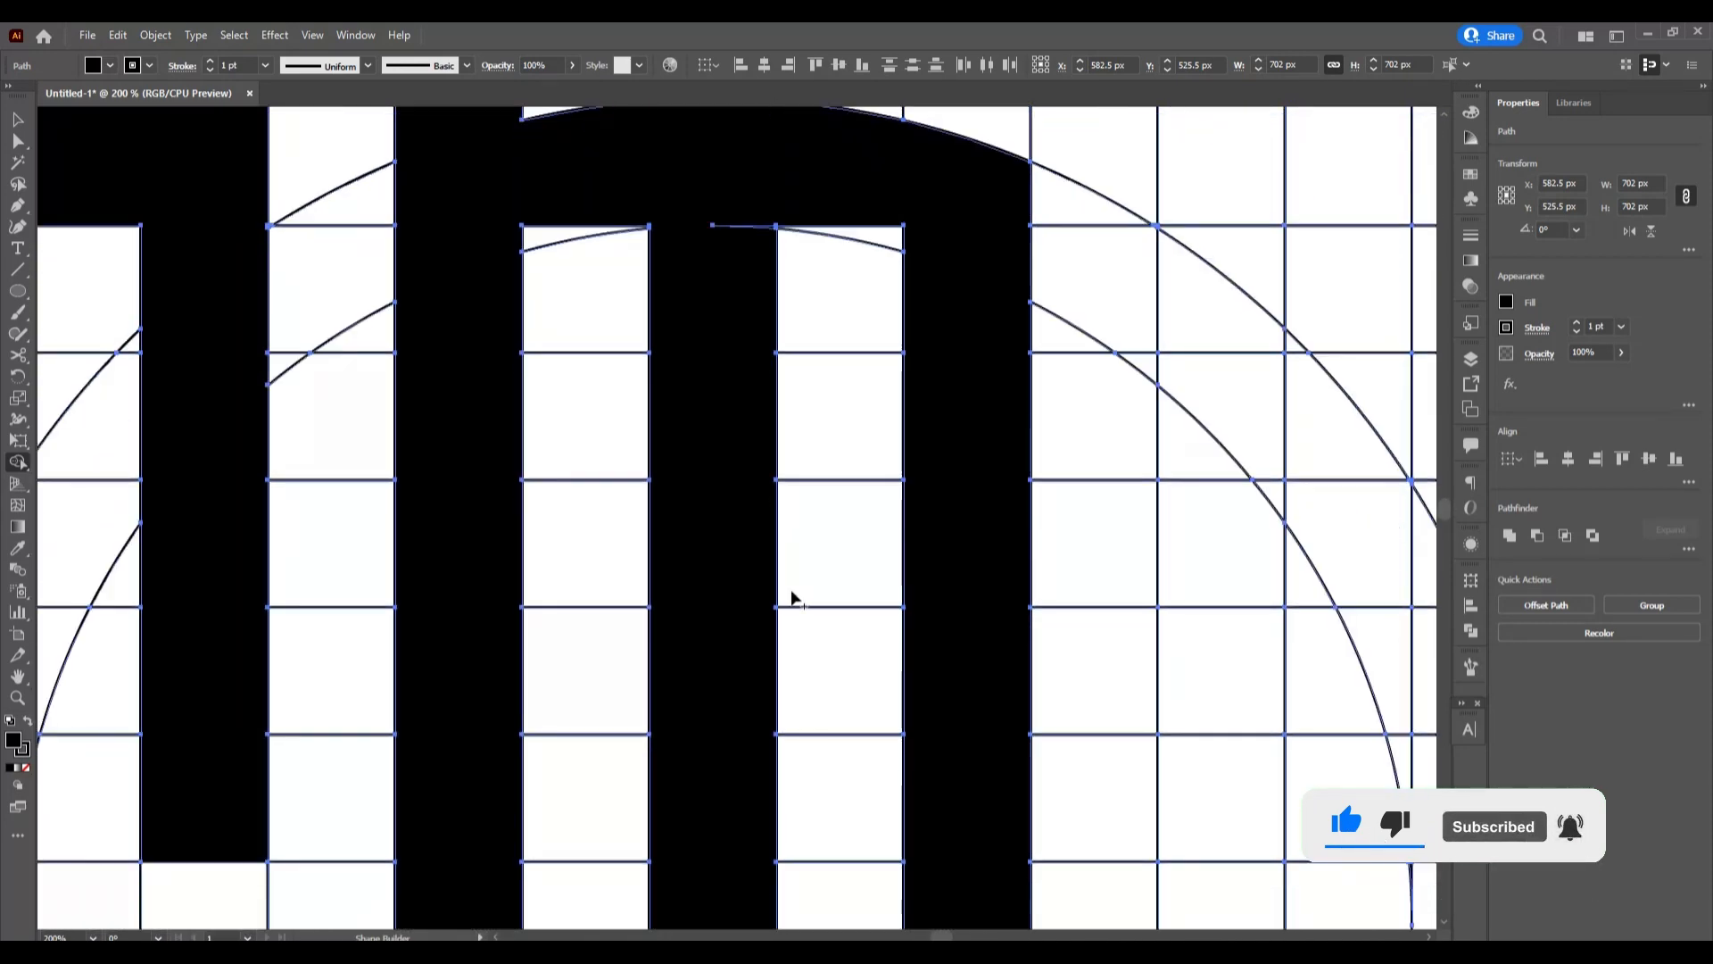
left_click_drag(756, 296, 749, 400)
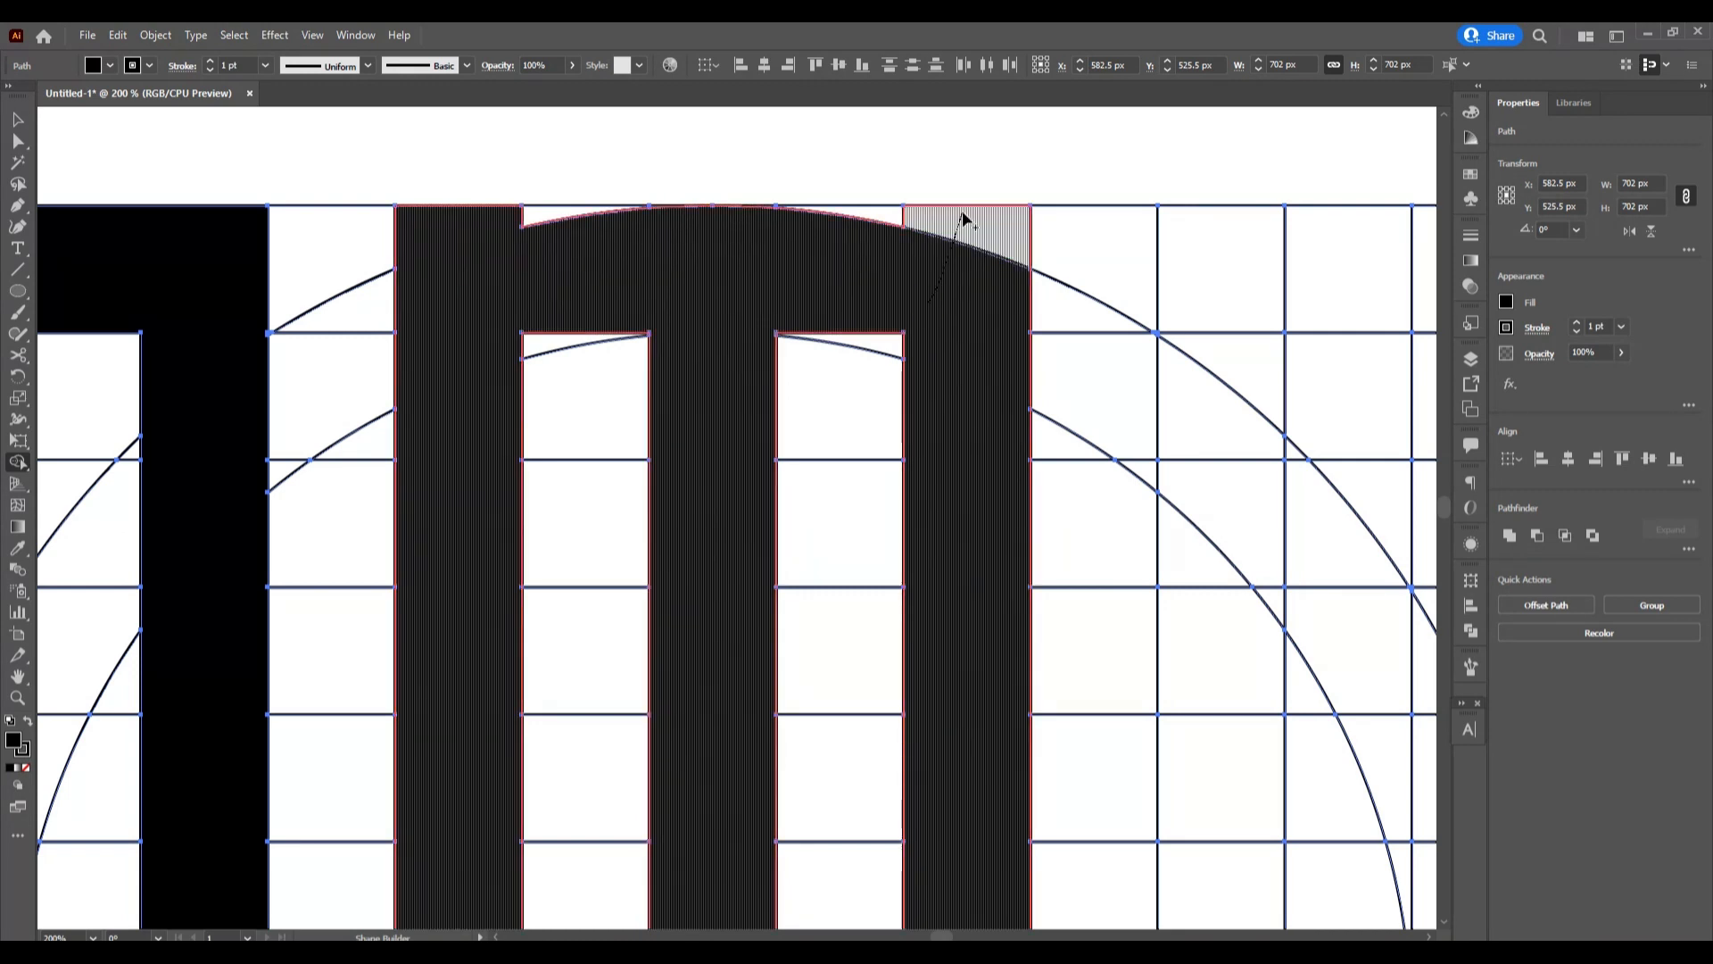
mouse_move(956, 218)
left_mouse_down()
mouse_move(397, 281)
mouse_move(554, 224)
mouse_move(718, 275)
mouse_move(722, 212)
left_mouse_up()
scroll(723, 211, "up", 3)
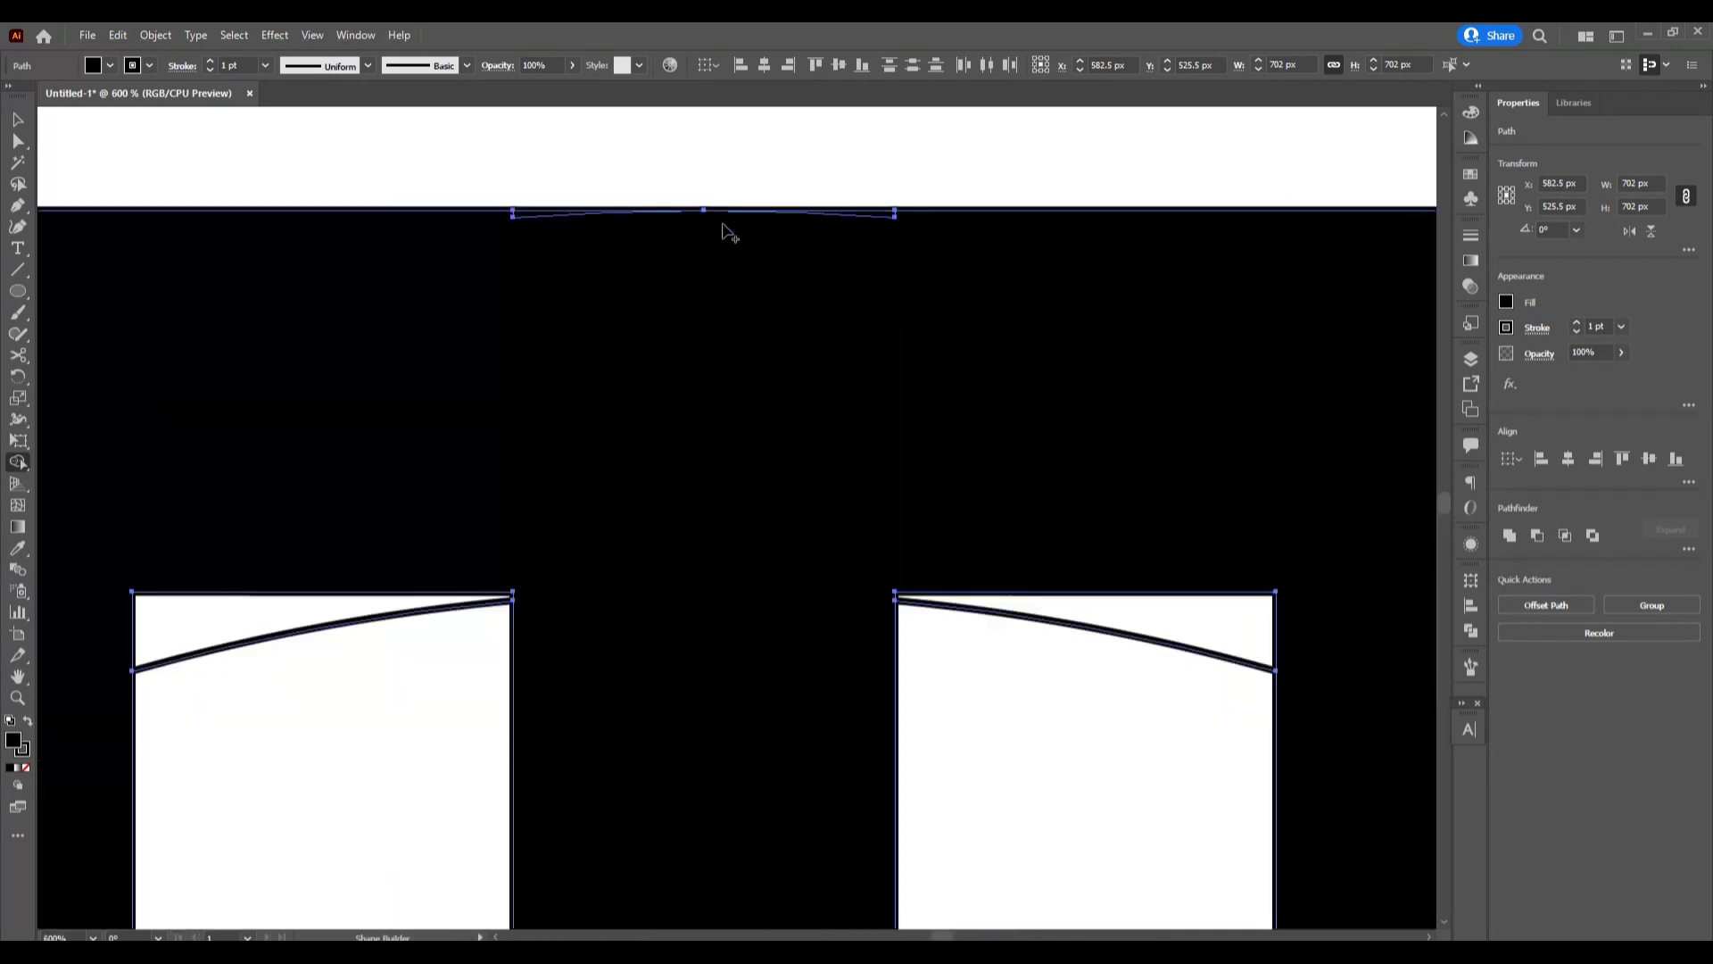
left_click_drag(875, 215, 878, 217)
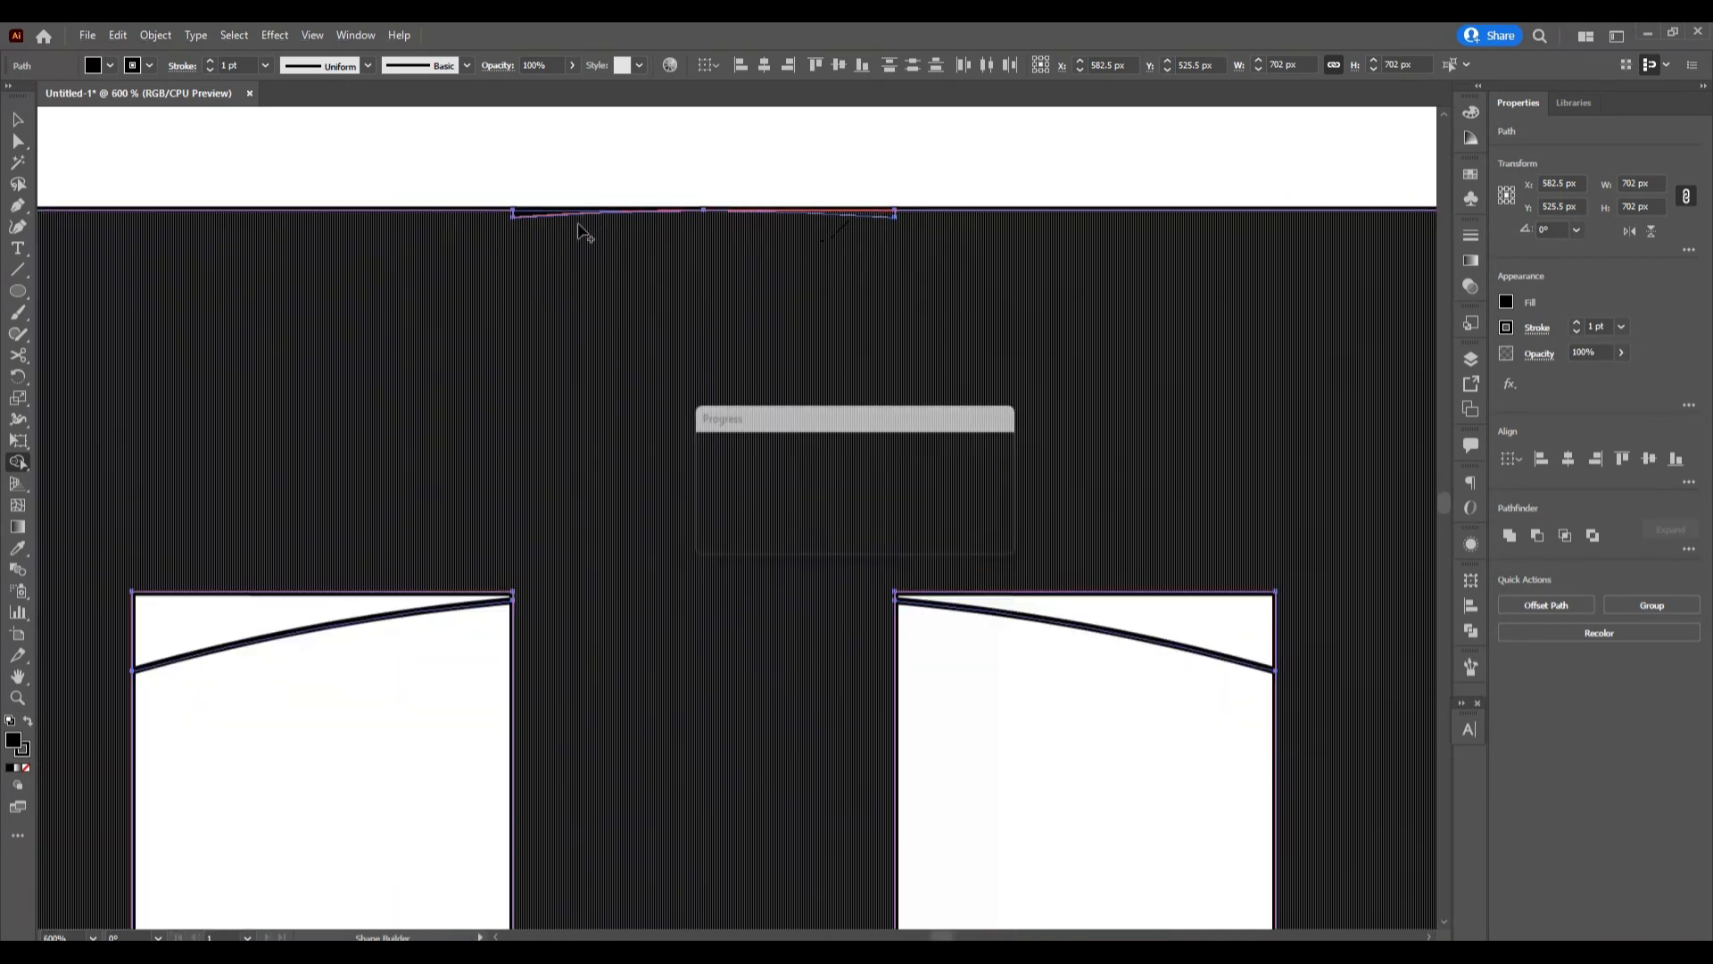
left_click_drag(554, 230, 527, 216)
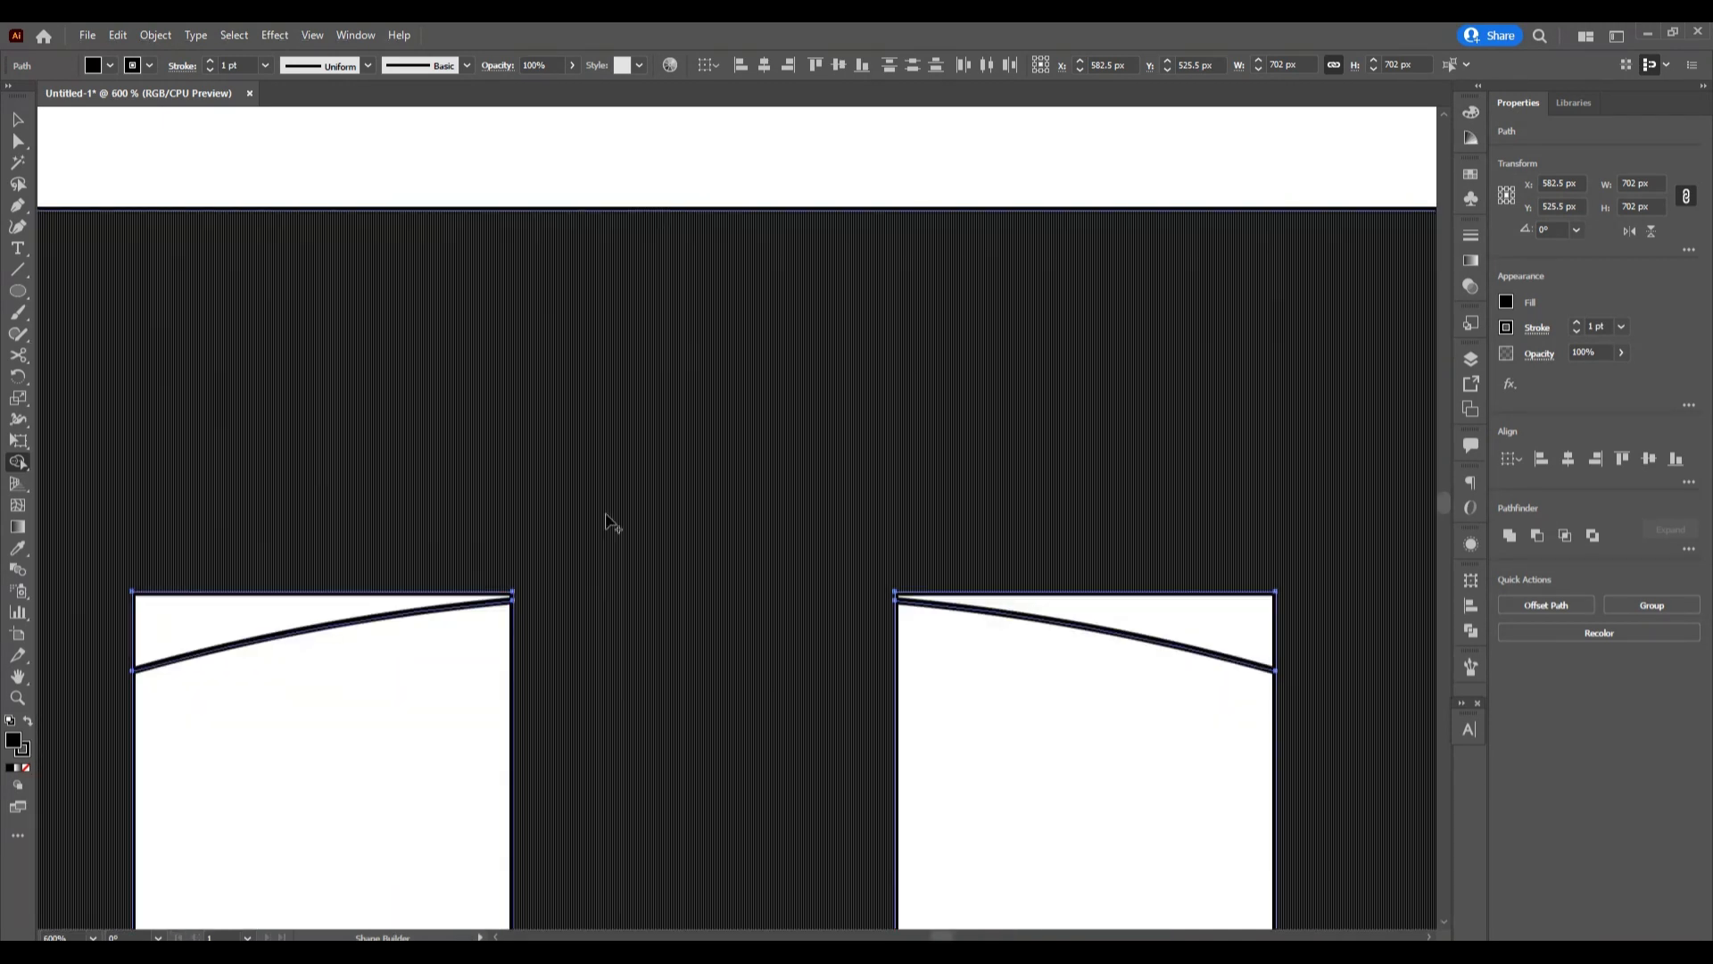
Merge the eleventh and thirteenth columns down to the outer circle, joined across the top row, into a third black shape
scroll(610, 522, "down", 3)
scroll(612, 554, "down", 2)
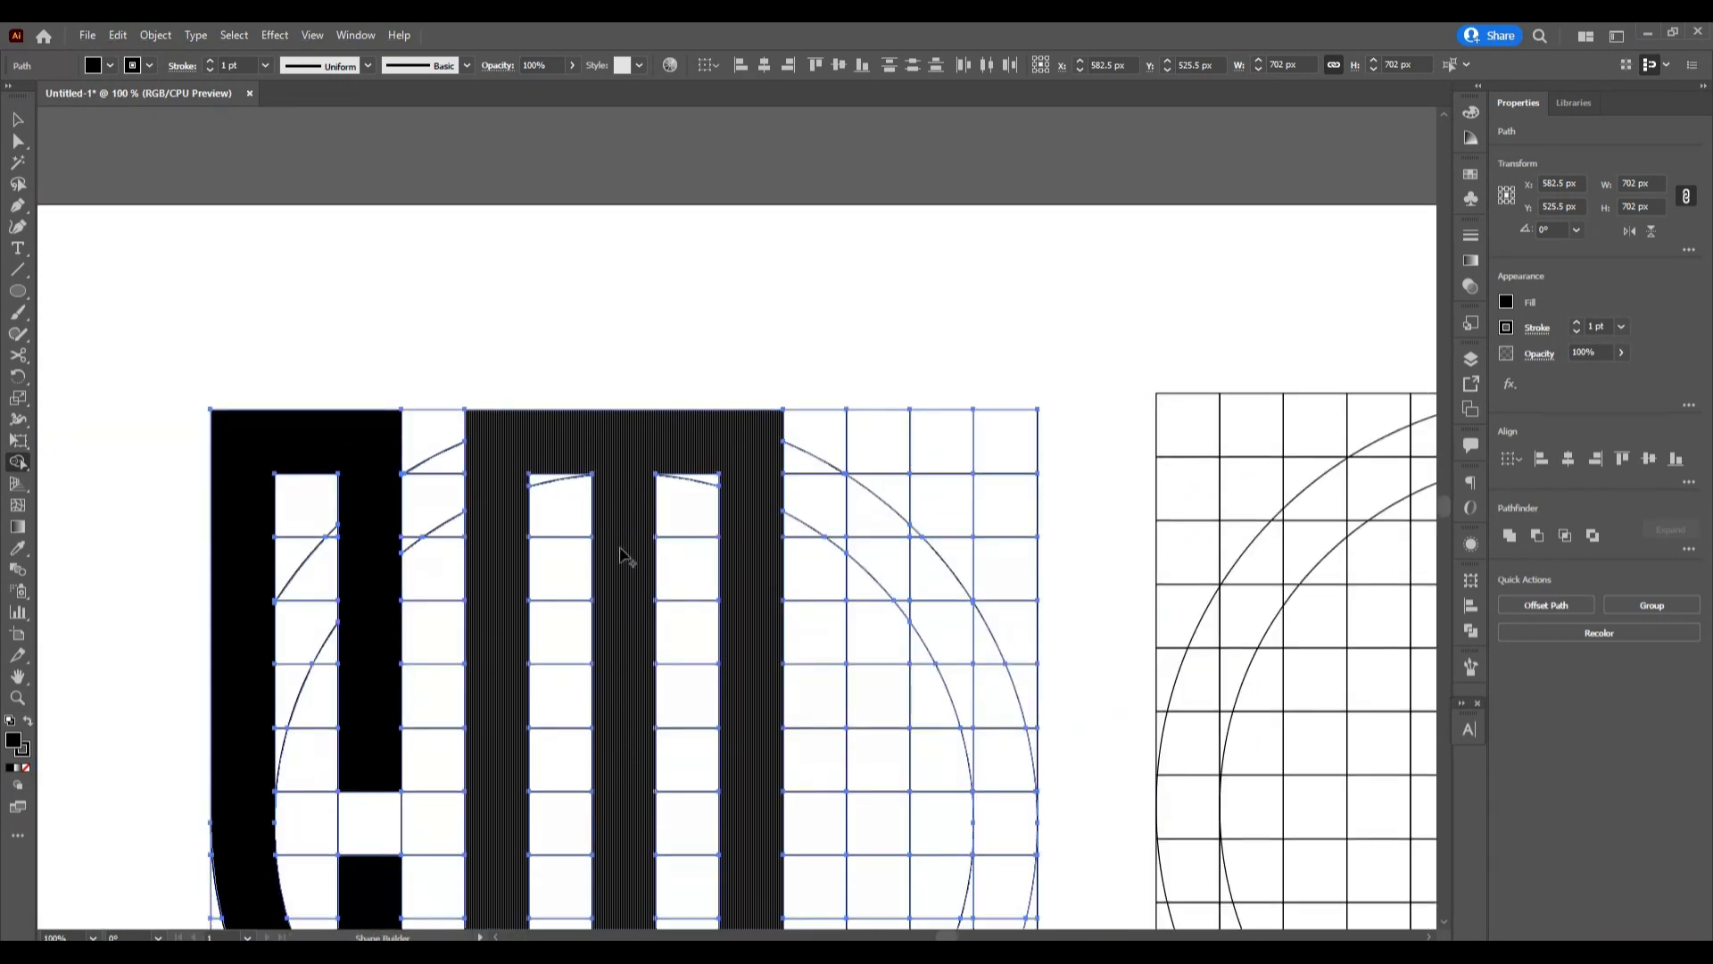
scroll(624, 548, "down", 3)
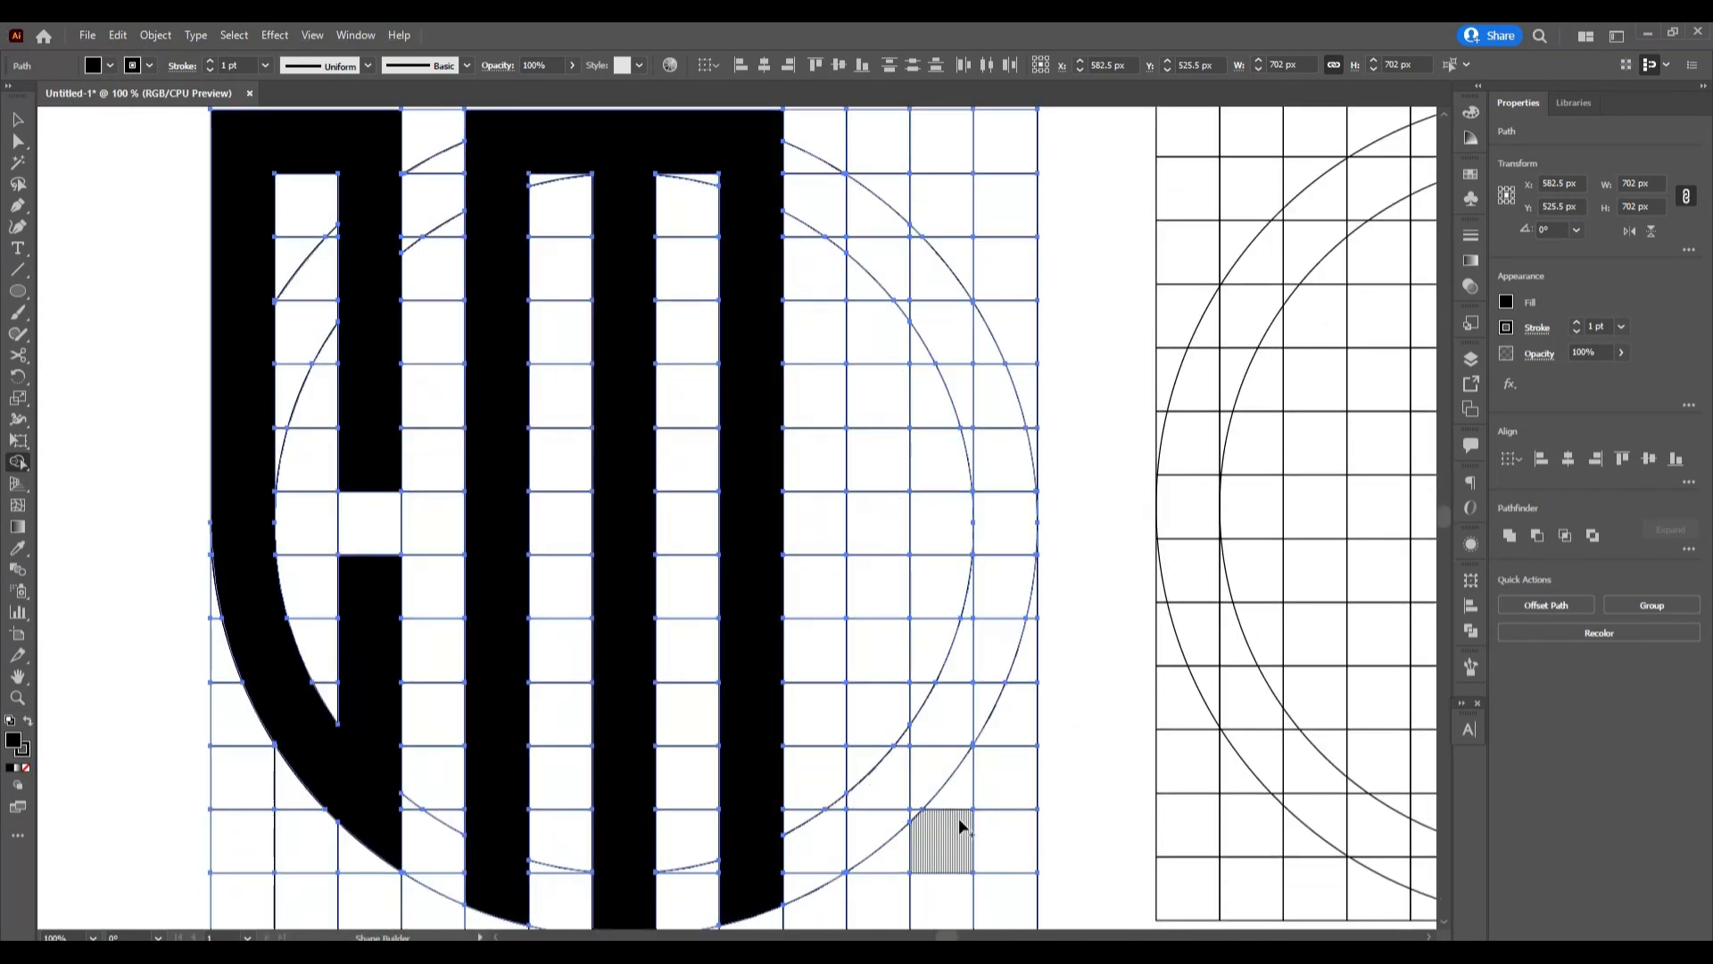
left_click_drag(879, 835, 886, 239)
scroll(881, 279, "up", 2)
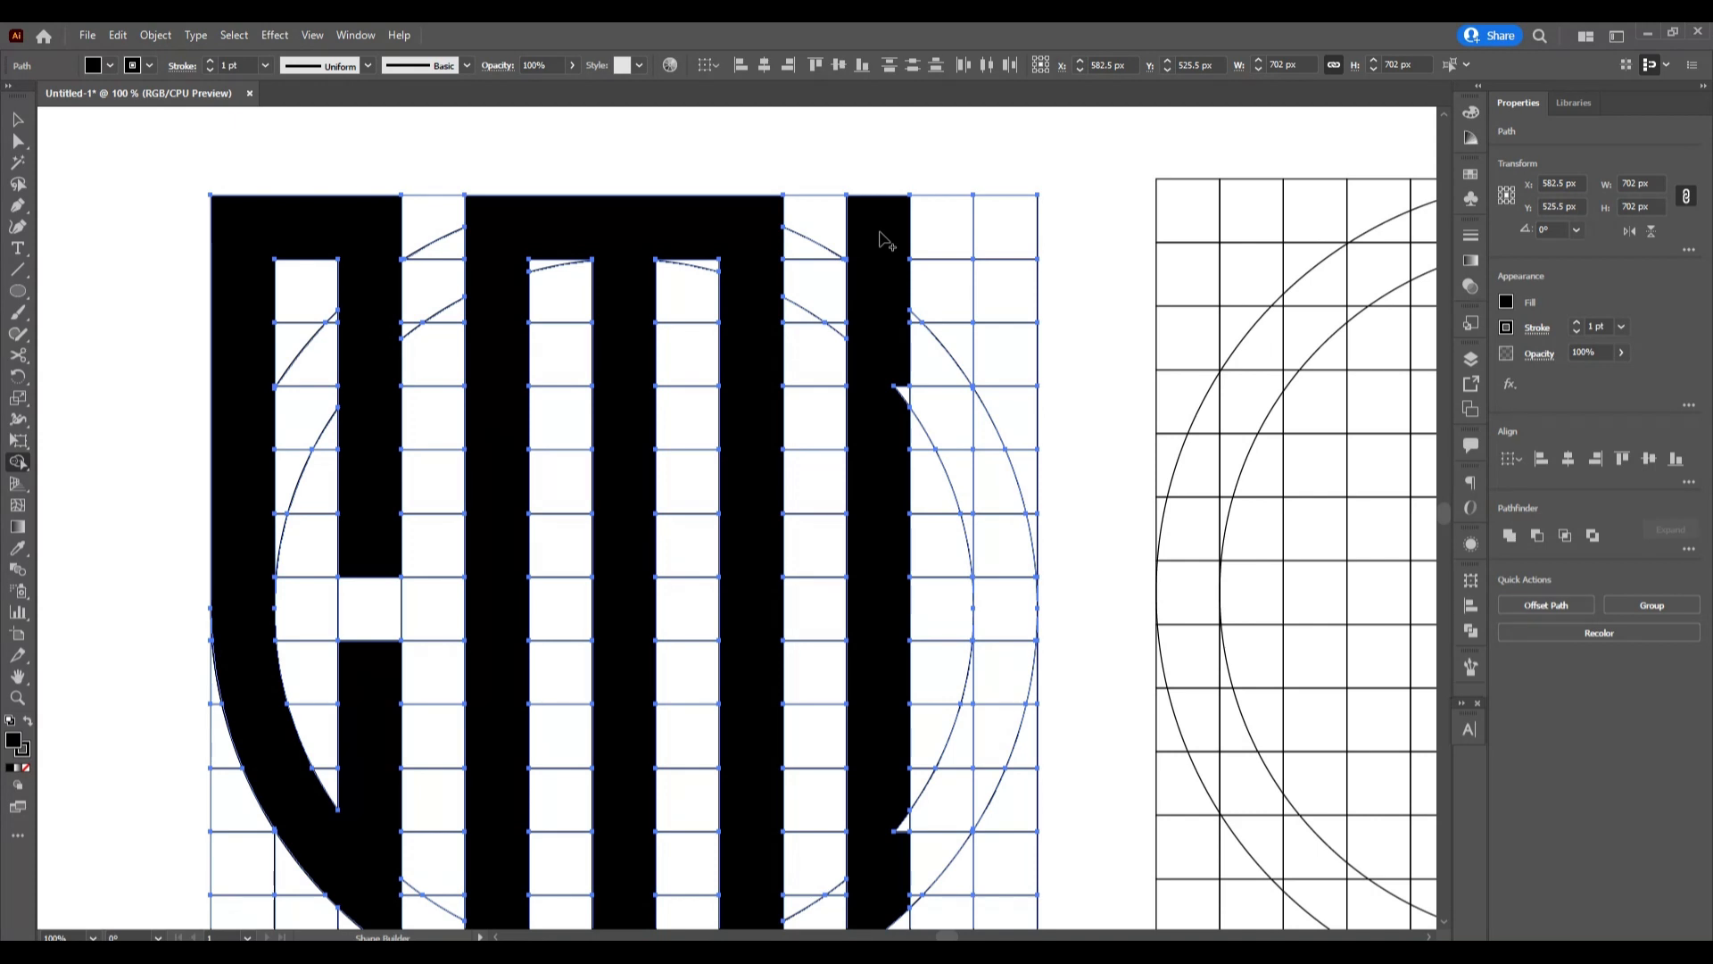
left_click_drag(880, 233, 927, 229)
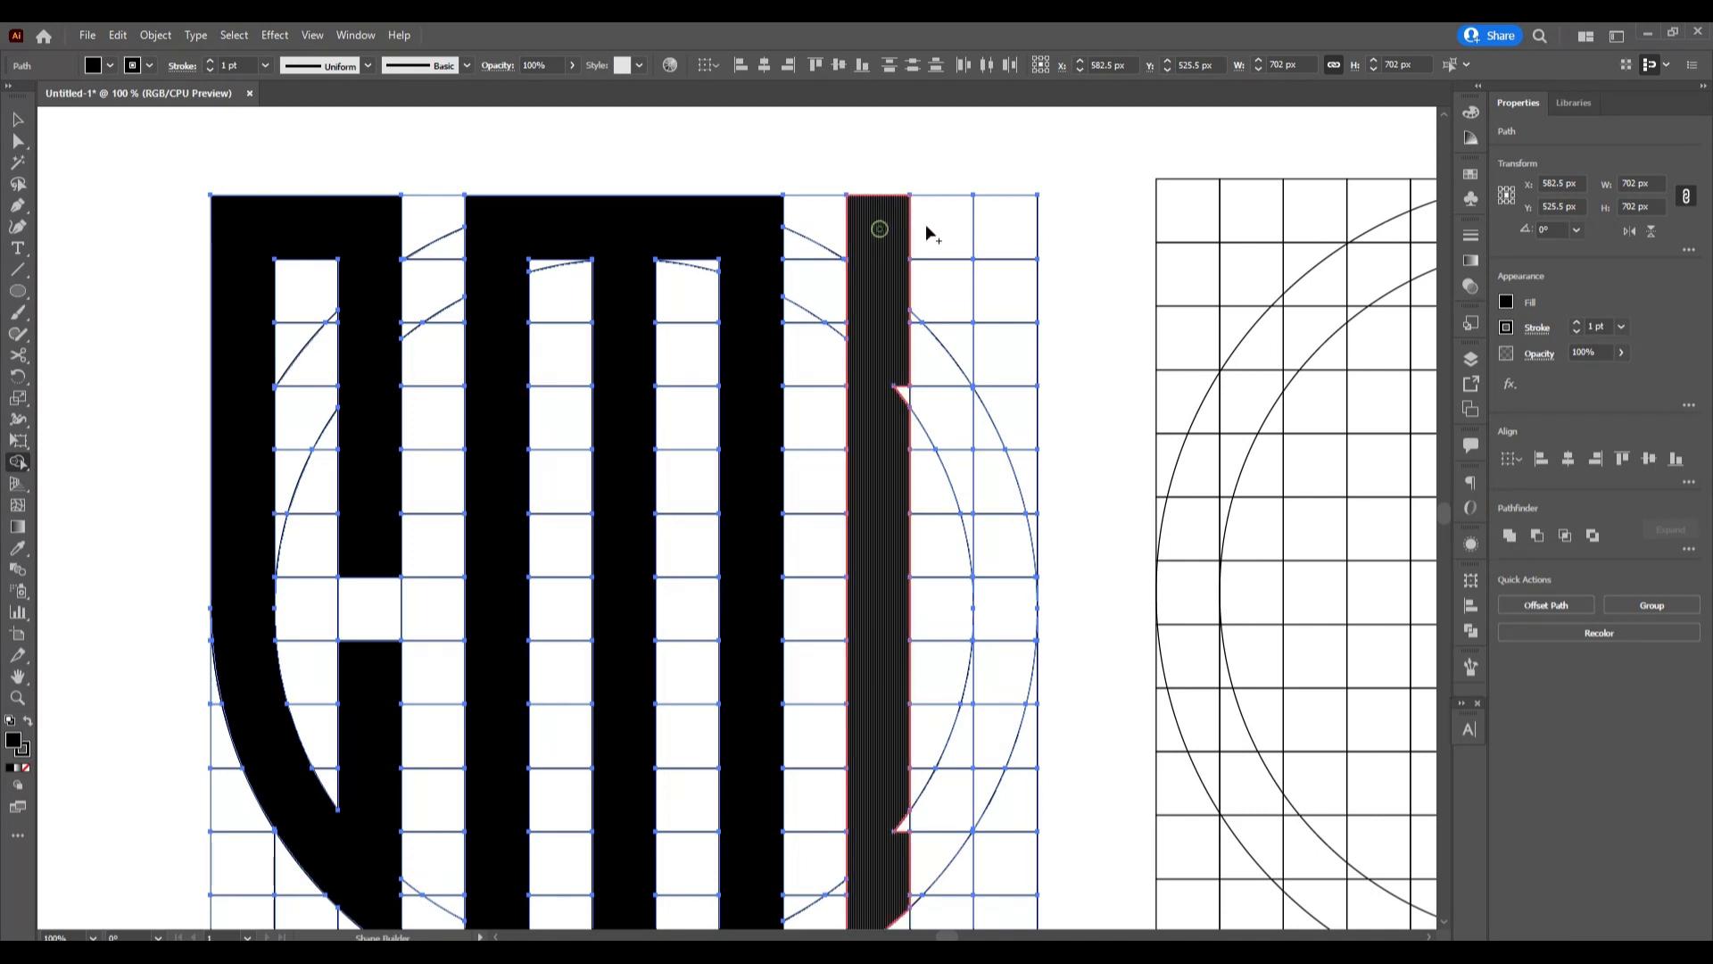
left_click_drag(998, 292, 994, 548)
mouse_move(987, 624)
left_mouse_down()
mouse_move(971, 734)
mouse_move(990, 730)
mouse_move(1008, 237)
mouse_move(887, 229)
left_mouse_up()
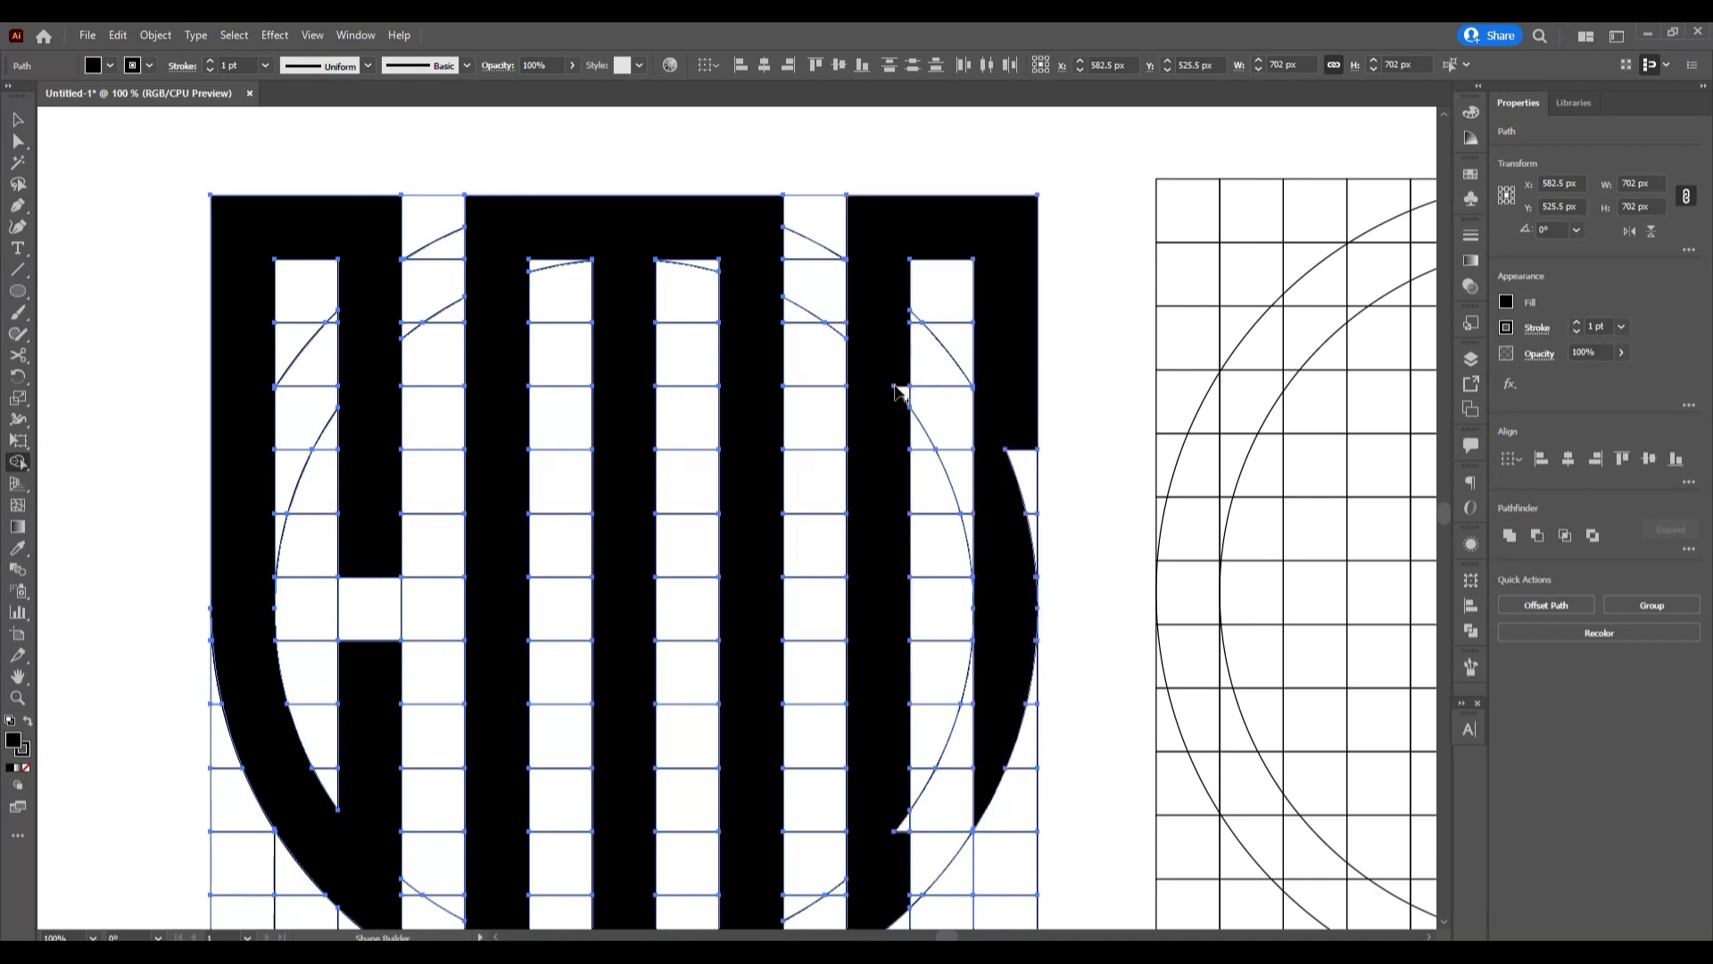
Merge the leftover slivers into the third shape's two legs and join them with the twelfth column's seventh-row cell to form an A
left_click_drag(1025, 433, 1037, 546)
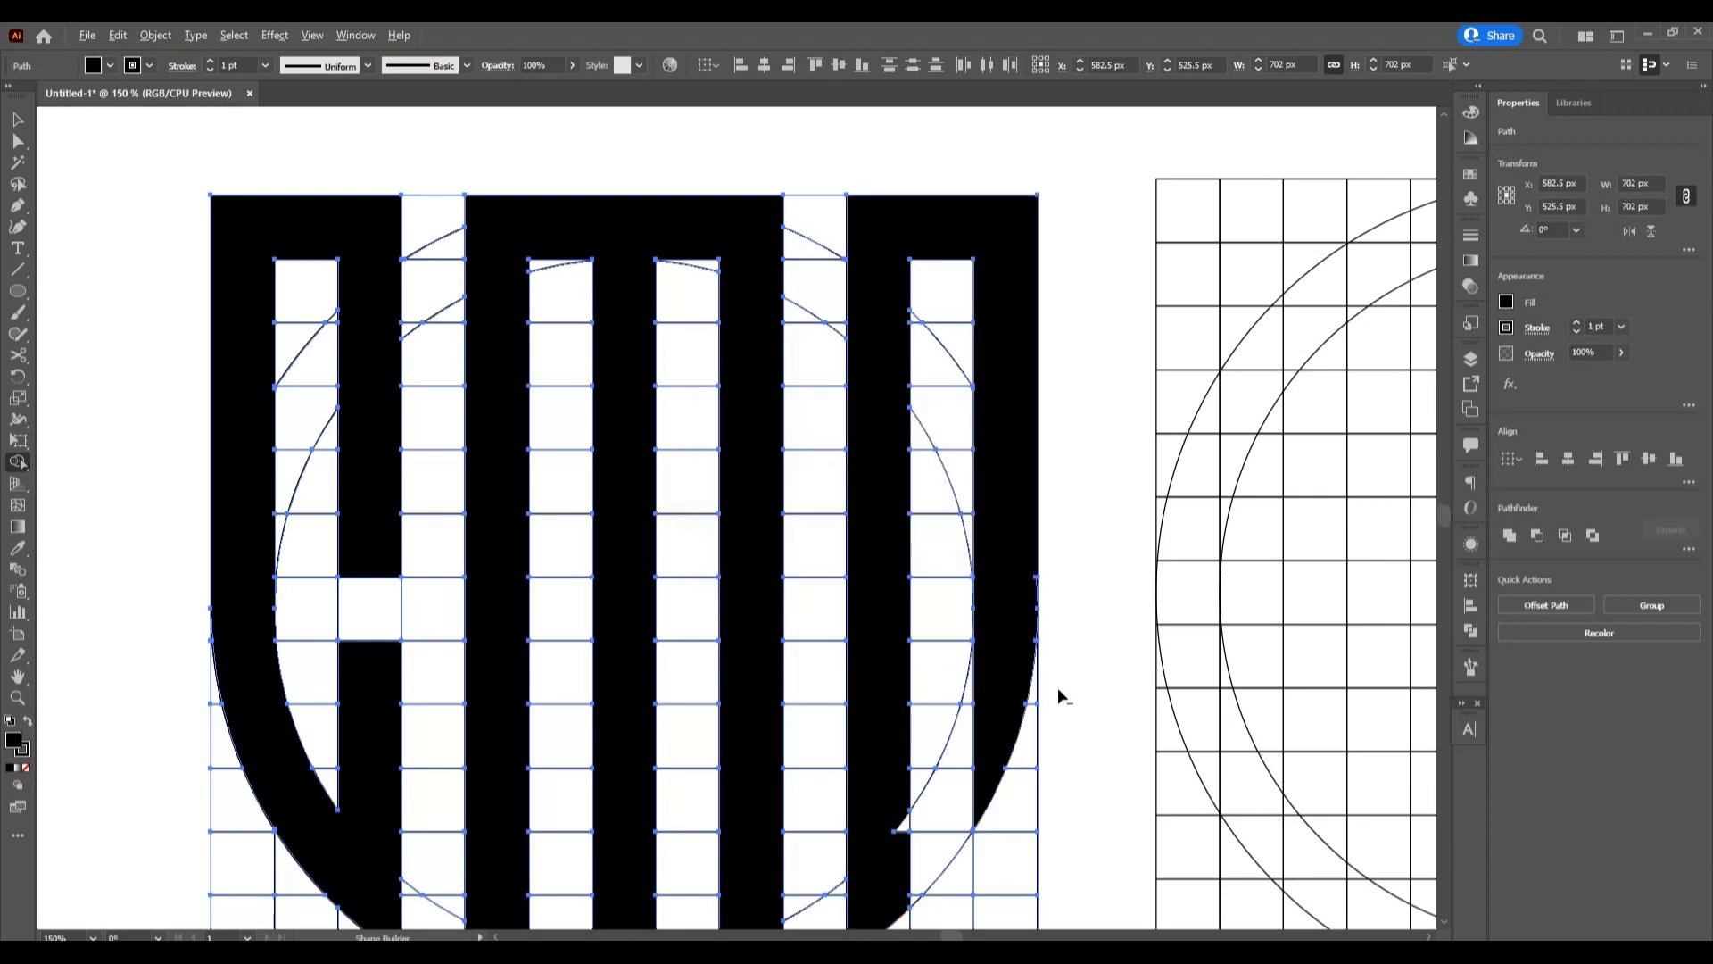
scroll(1057, 687, "up", 4)
scroll(996, 262, "up", 2)
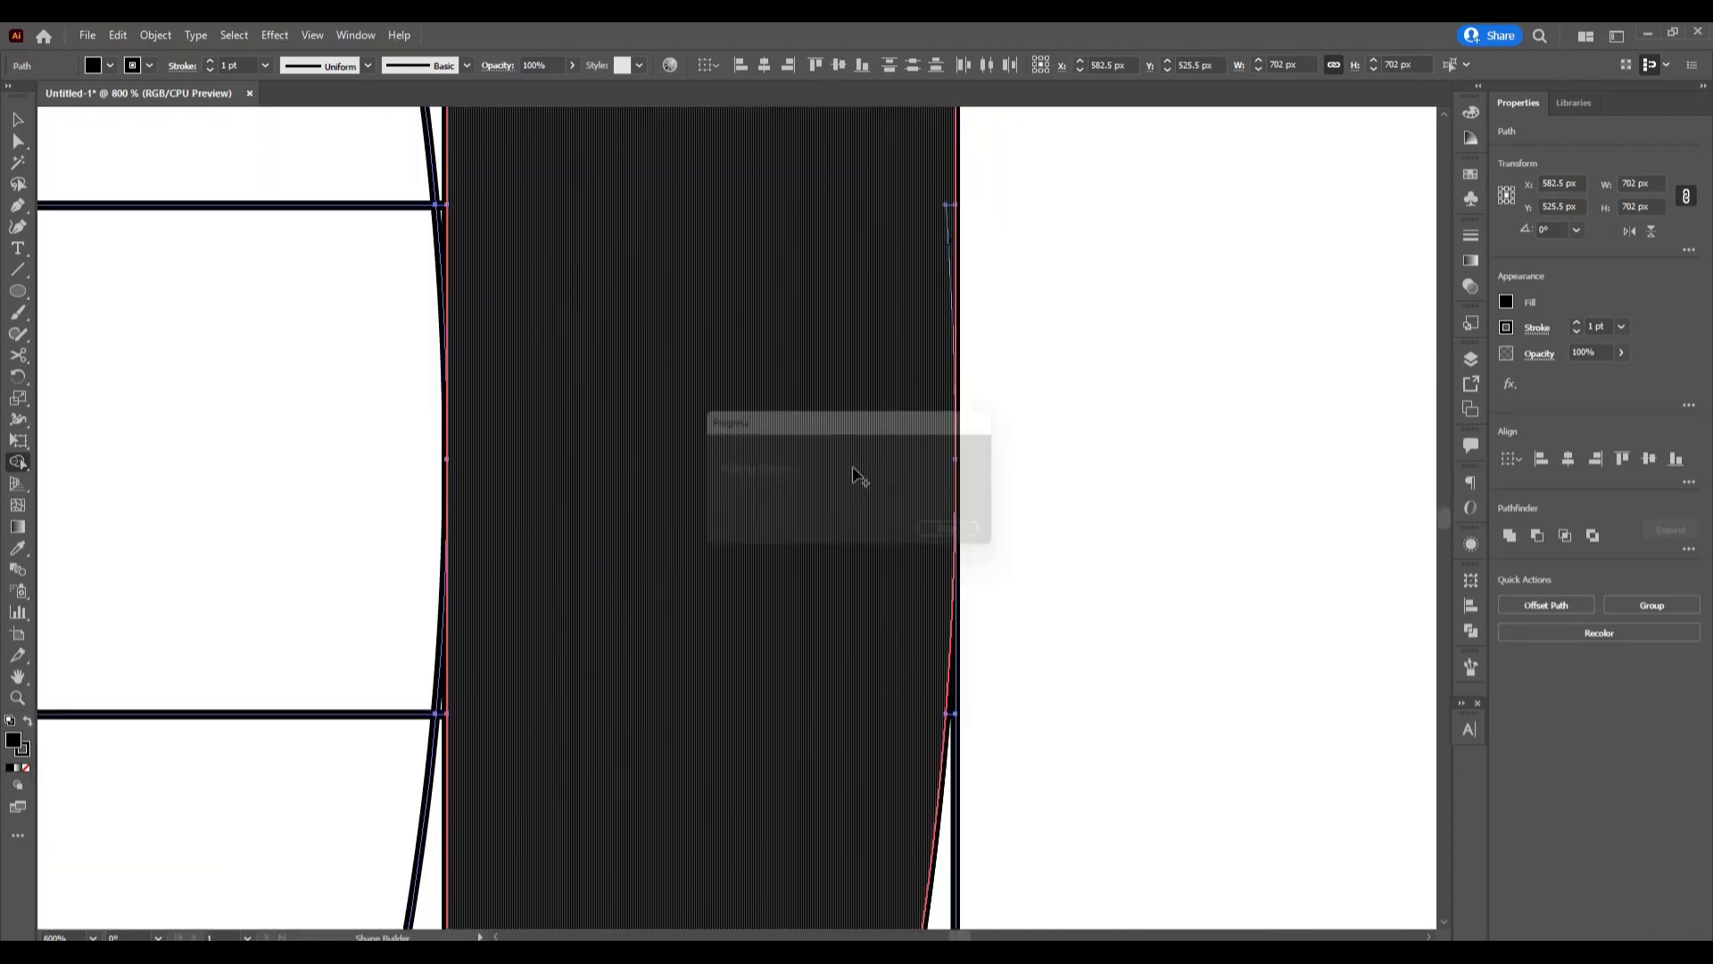
scroll(845, 547, "down", 3)
scroll(848, 597, "down", 2)
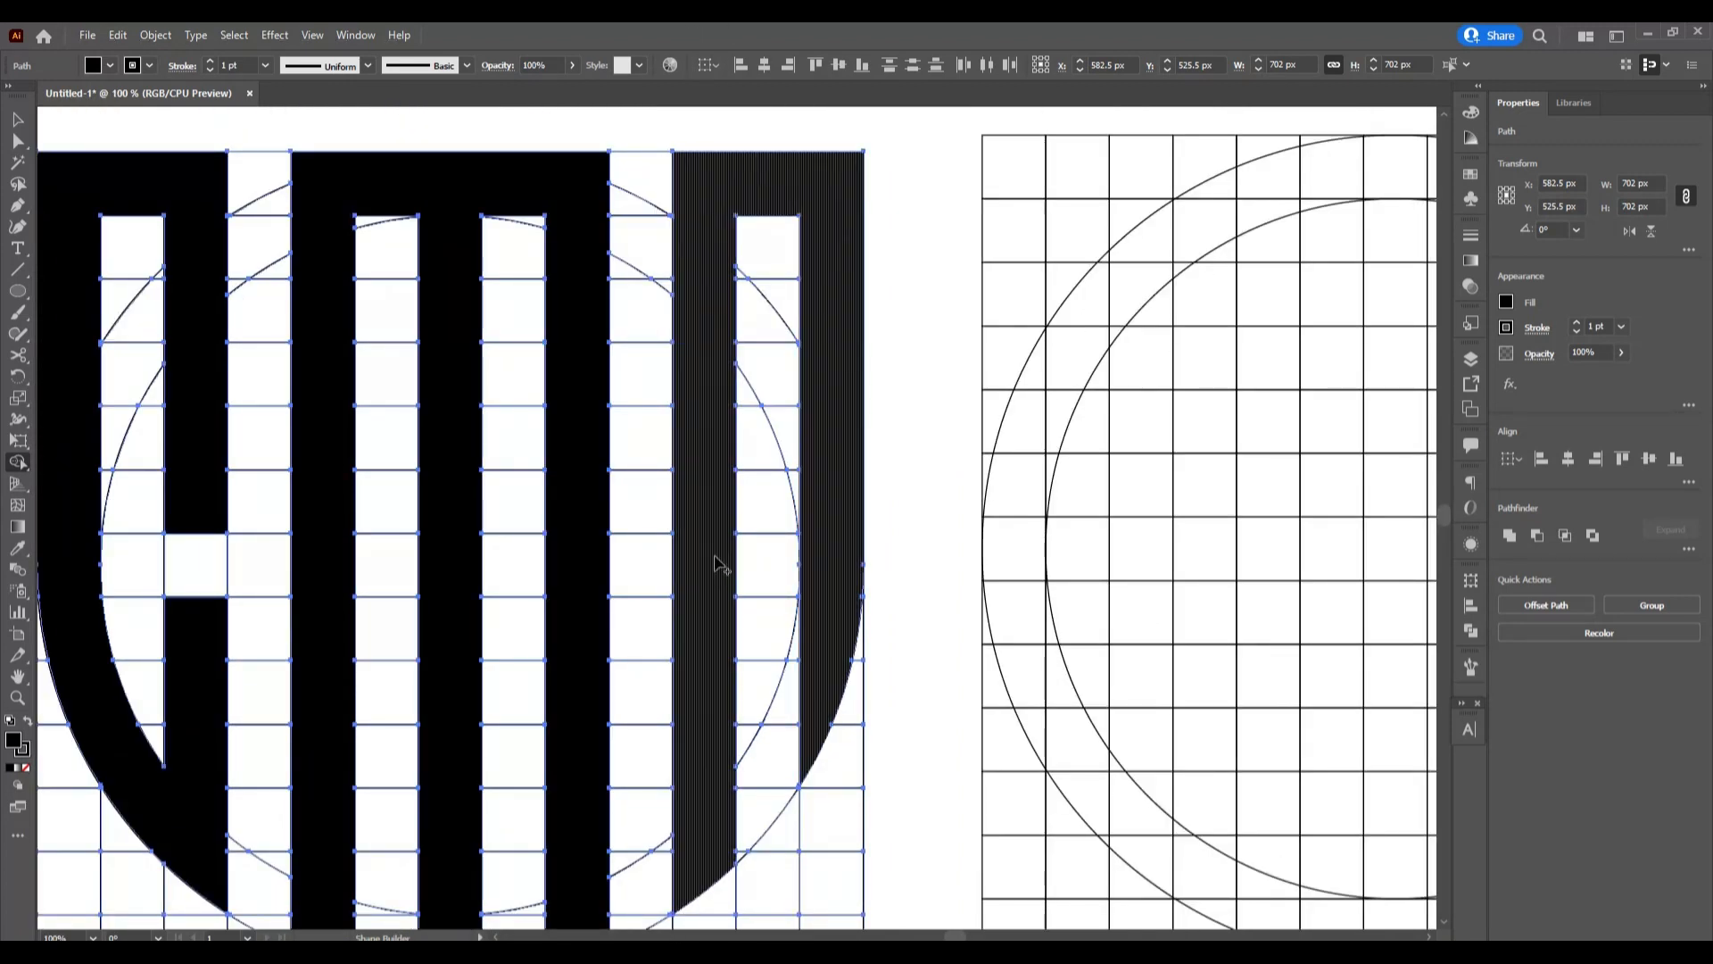
mouse_move(715, 557)
left_mouse_down()
mouse_move(821, 581)
mouse_move(792, 552)
mouse_move(815, 585)
left_mouse_up()
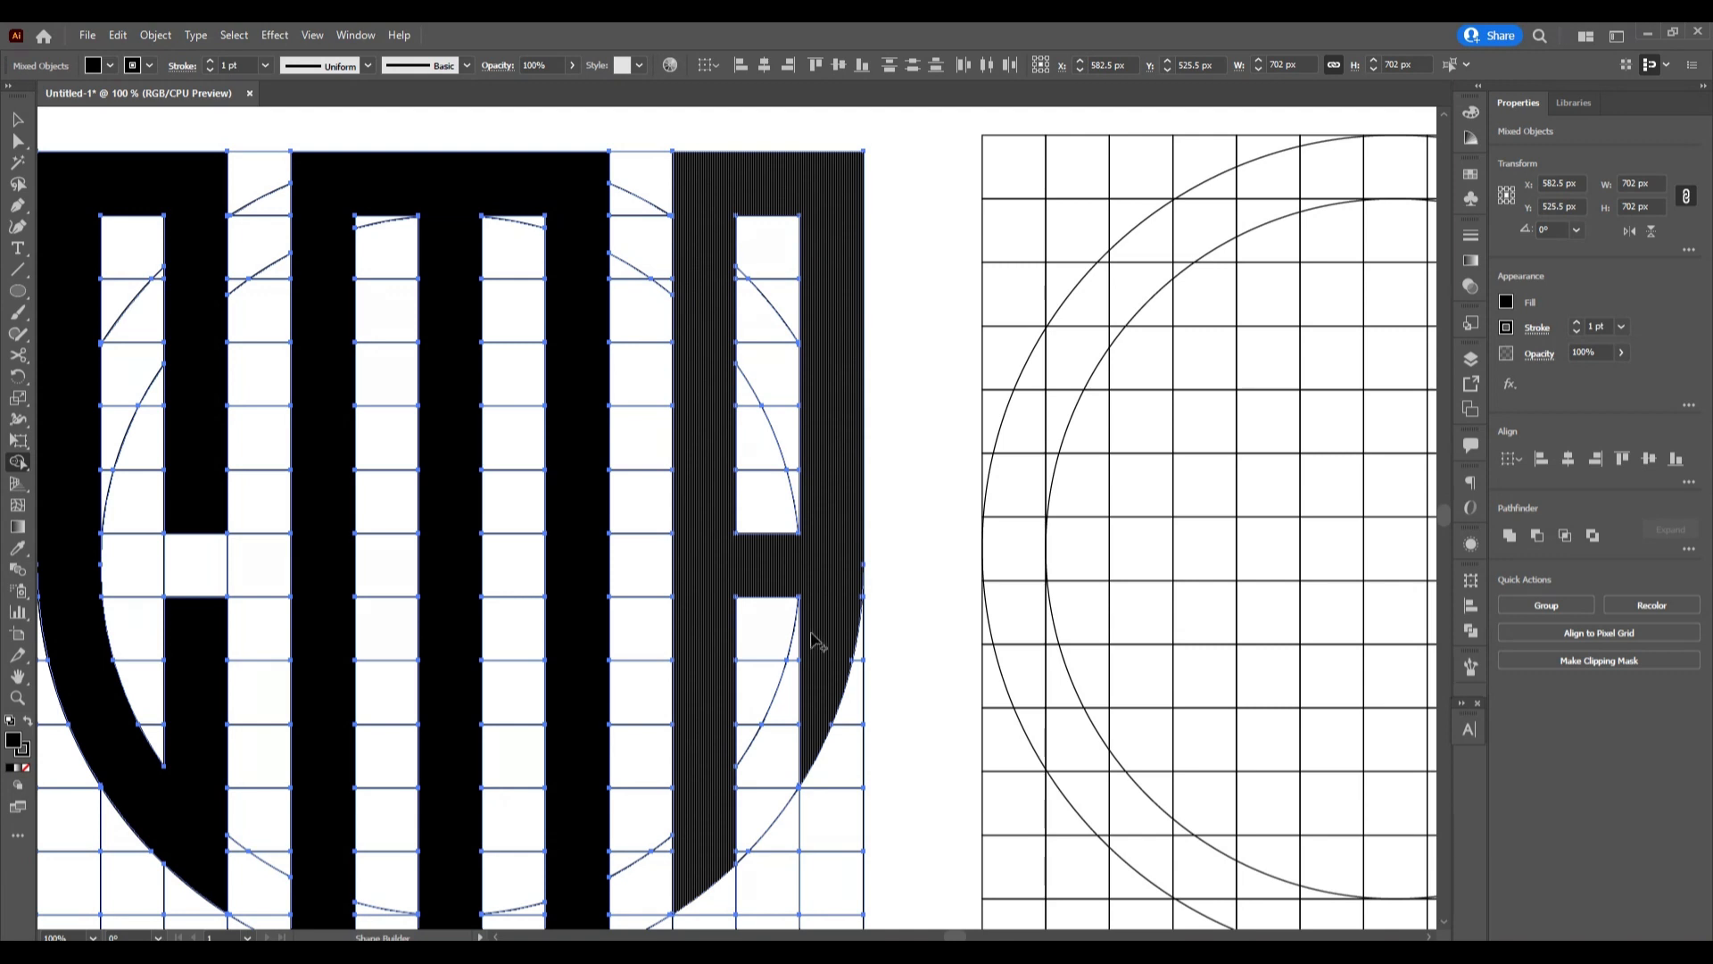
Replace the A's seventh-row crossbar with one merged from the twelfth column's fifth-row cell
left_click(785, 549, "alt")
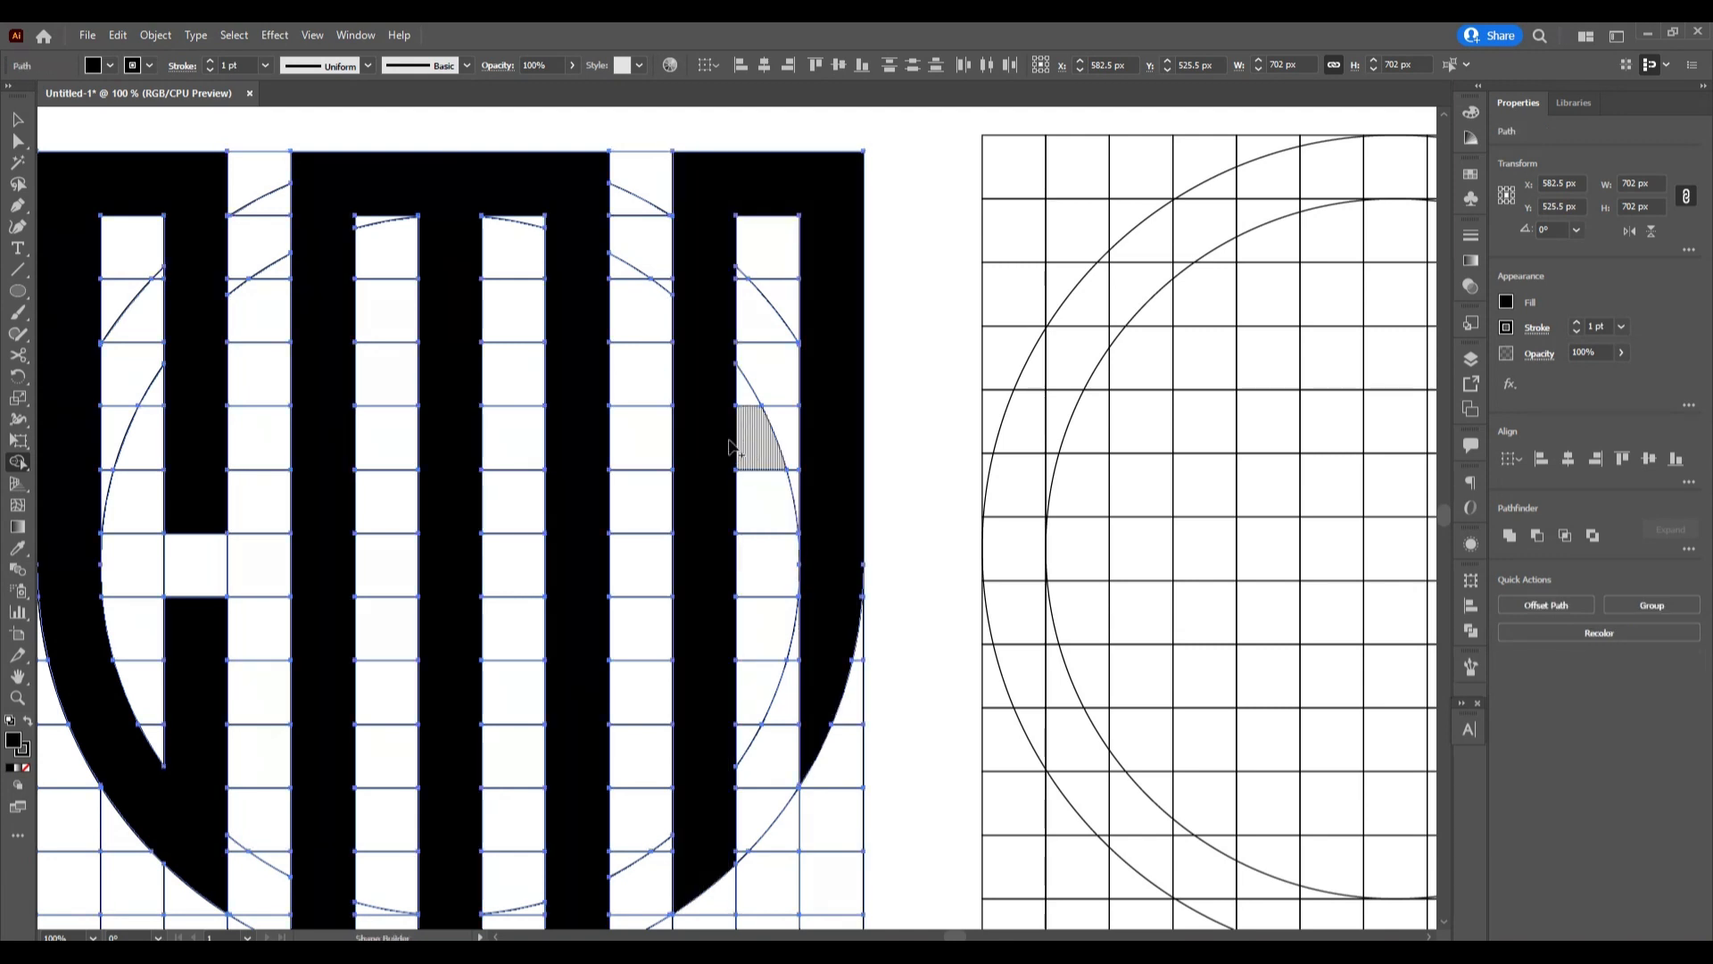
left_click_drag(723, 446, 830, 450)
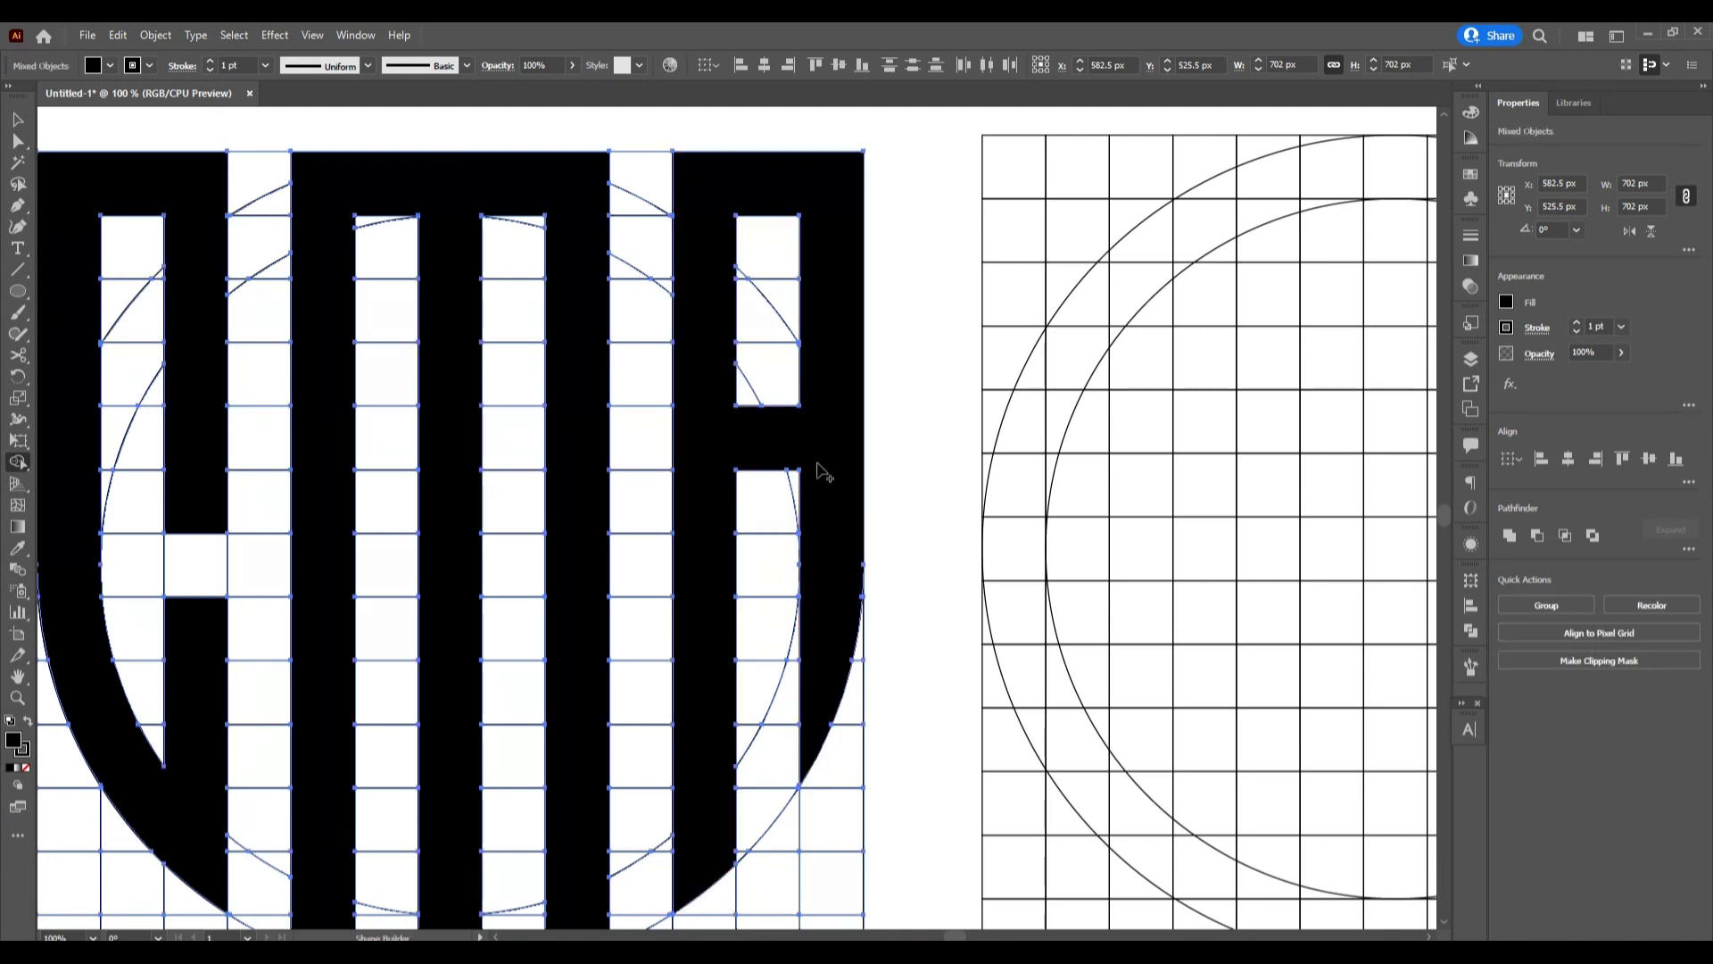
scroll(867, 773, "down", 1)
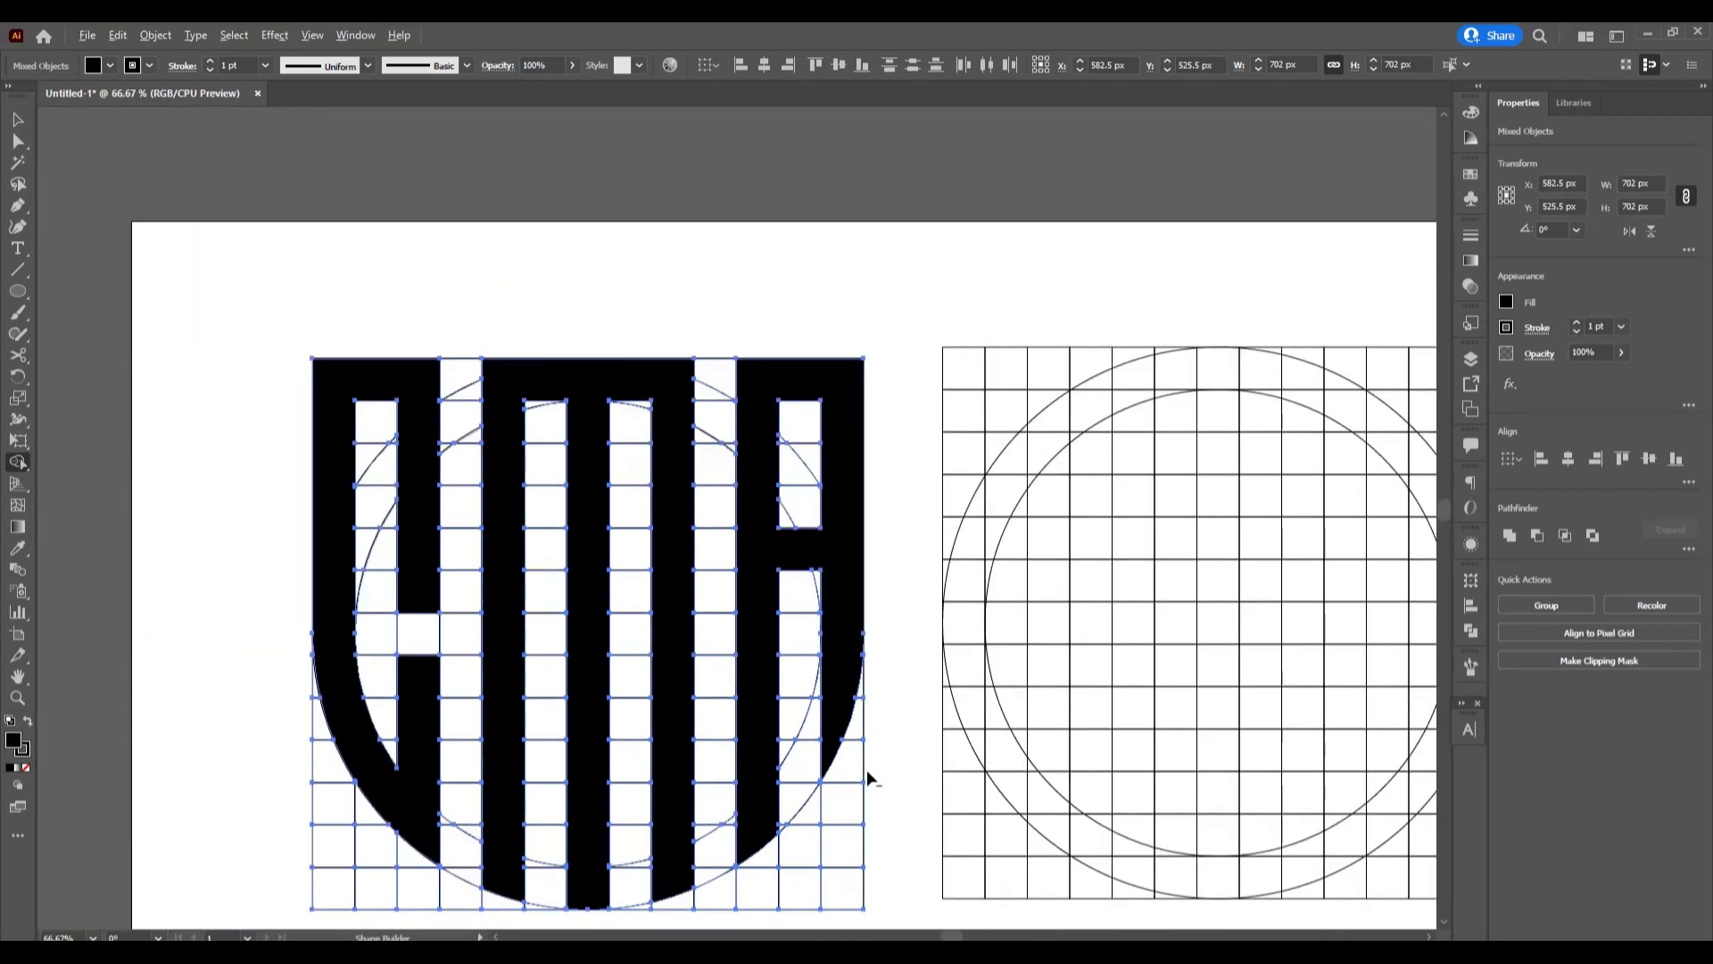
Select the second grid with both its circles, set its fill to black and activate the Shape Builder tool
left_click(861, 771)
key("v")
scroll(905, 705, "right", 1)
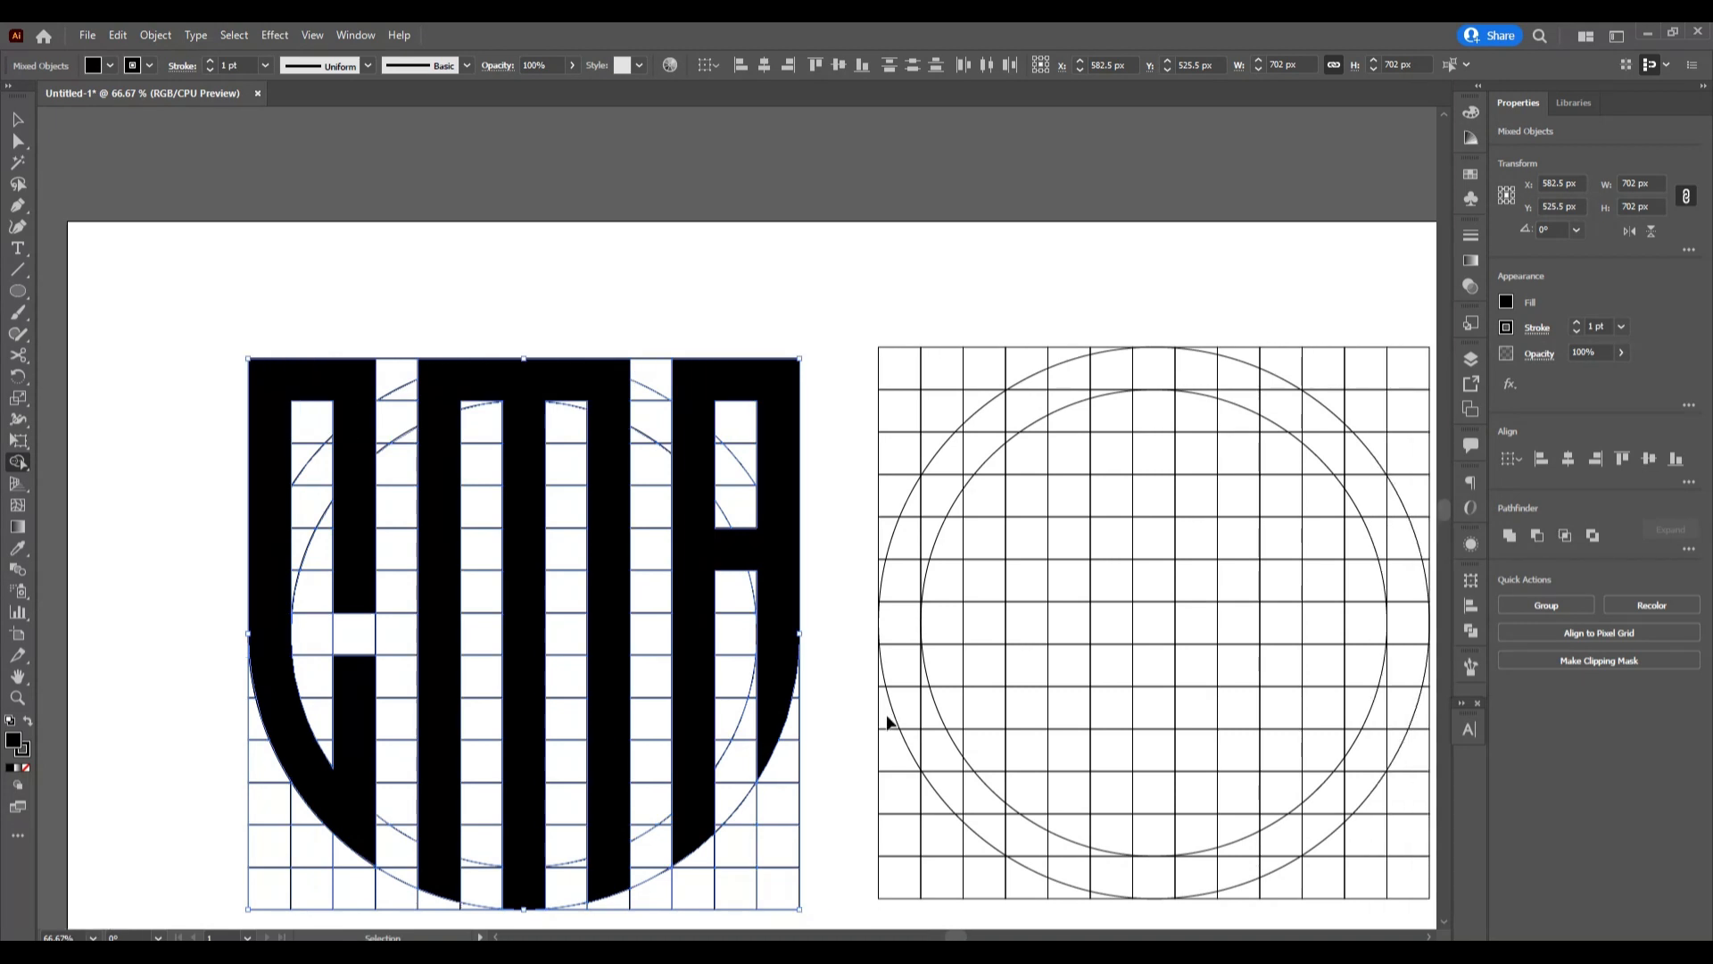
key("shift+m")
scroll(886, 718, "right", 4)
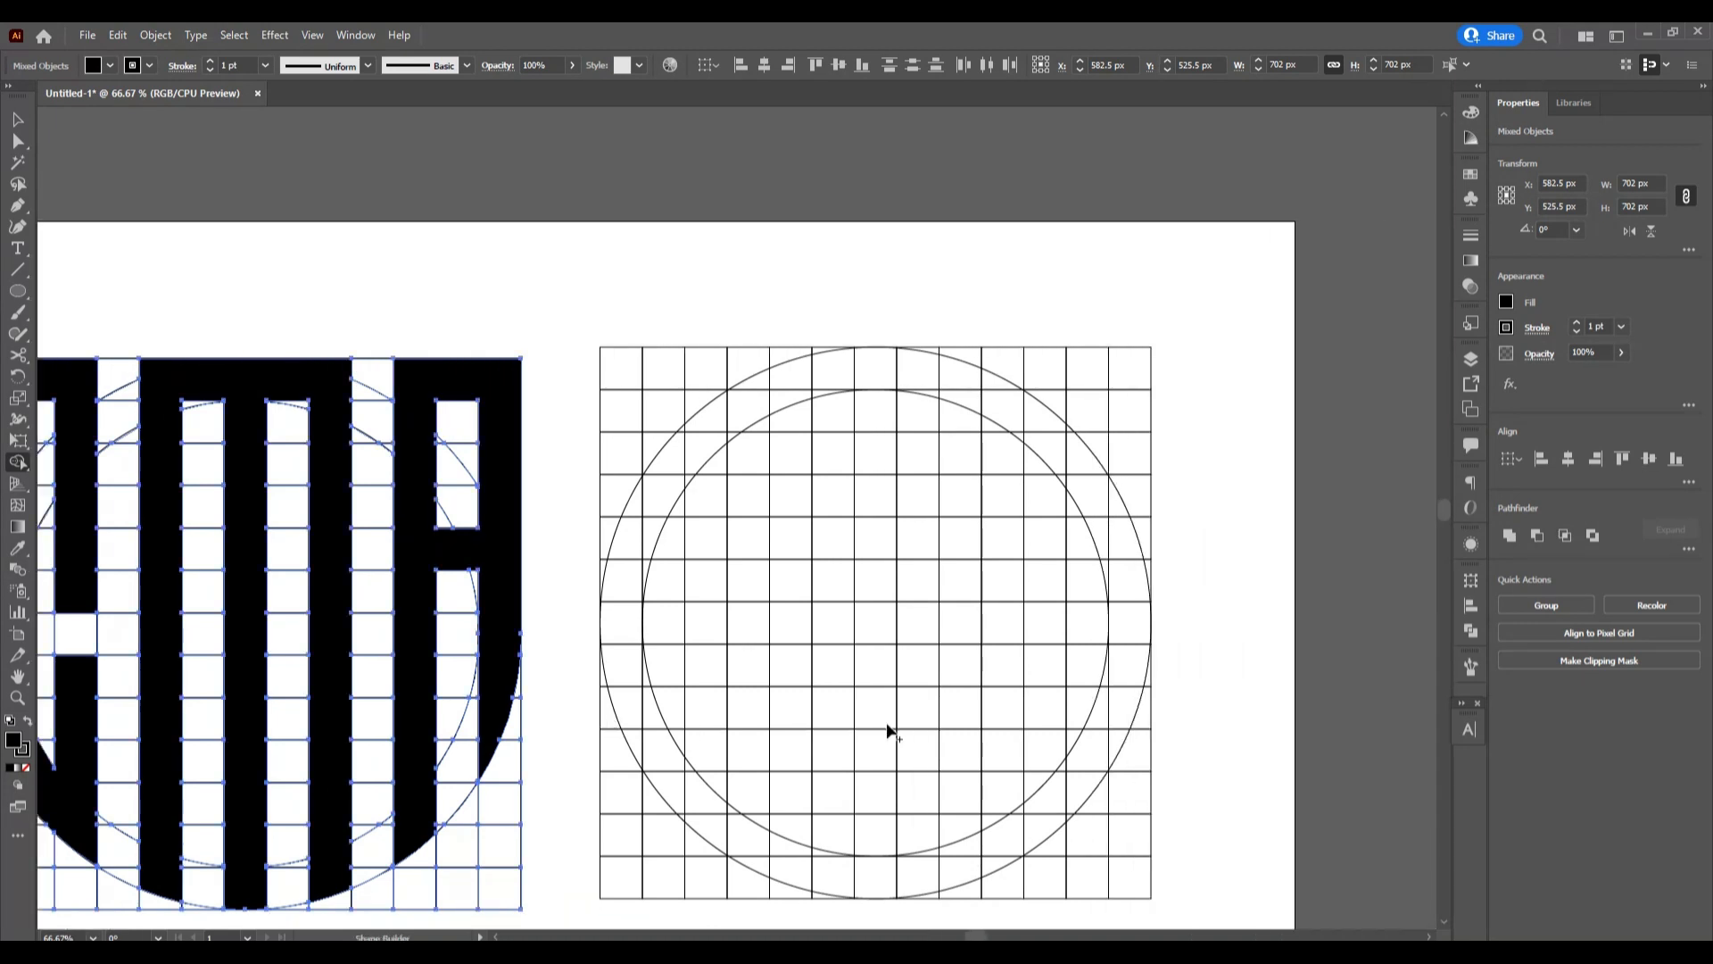
scroll(891, 728, "down", 1)
key("v")
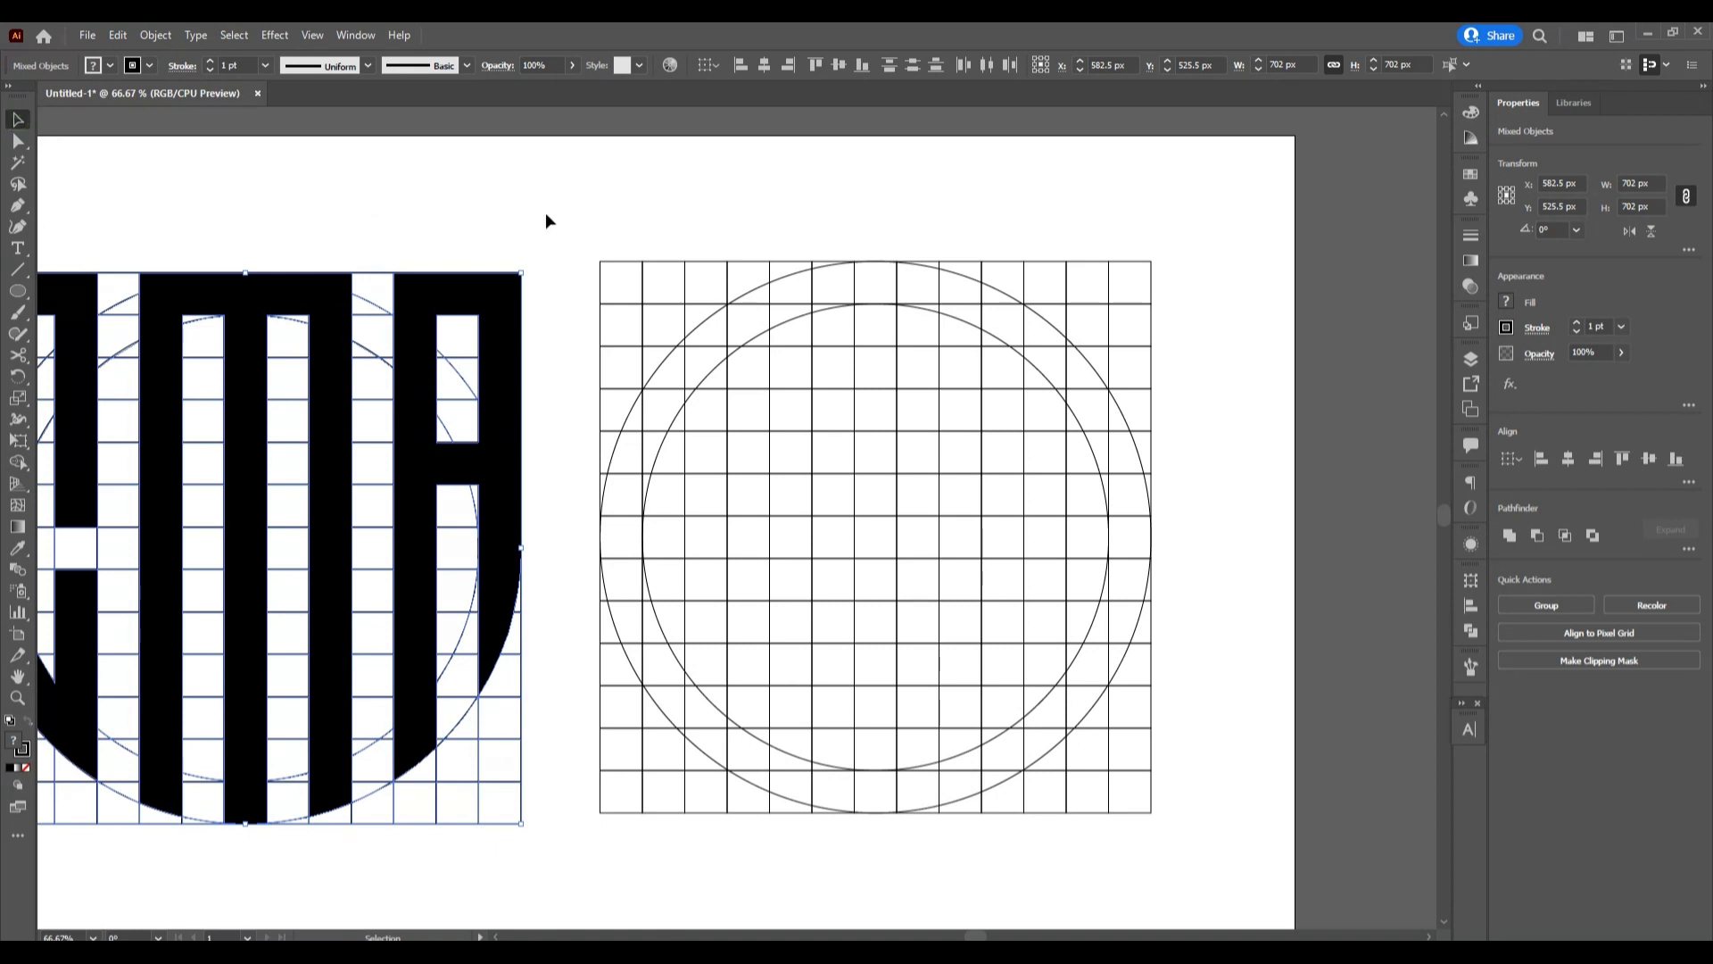
left_click_drag(564, 215, 1255, 830)
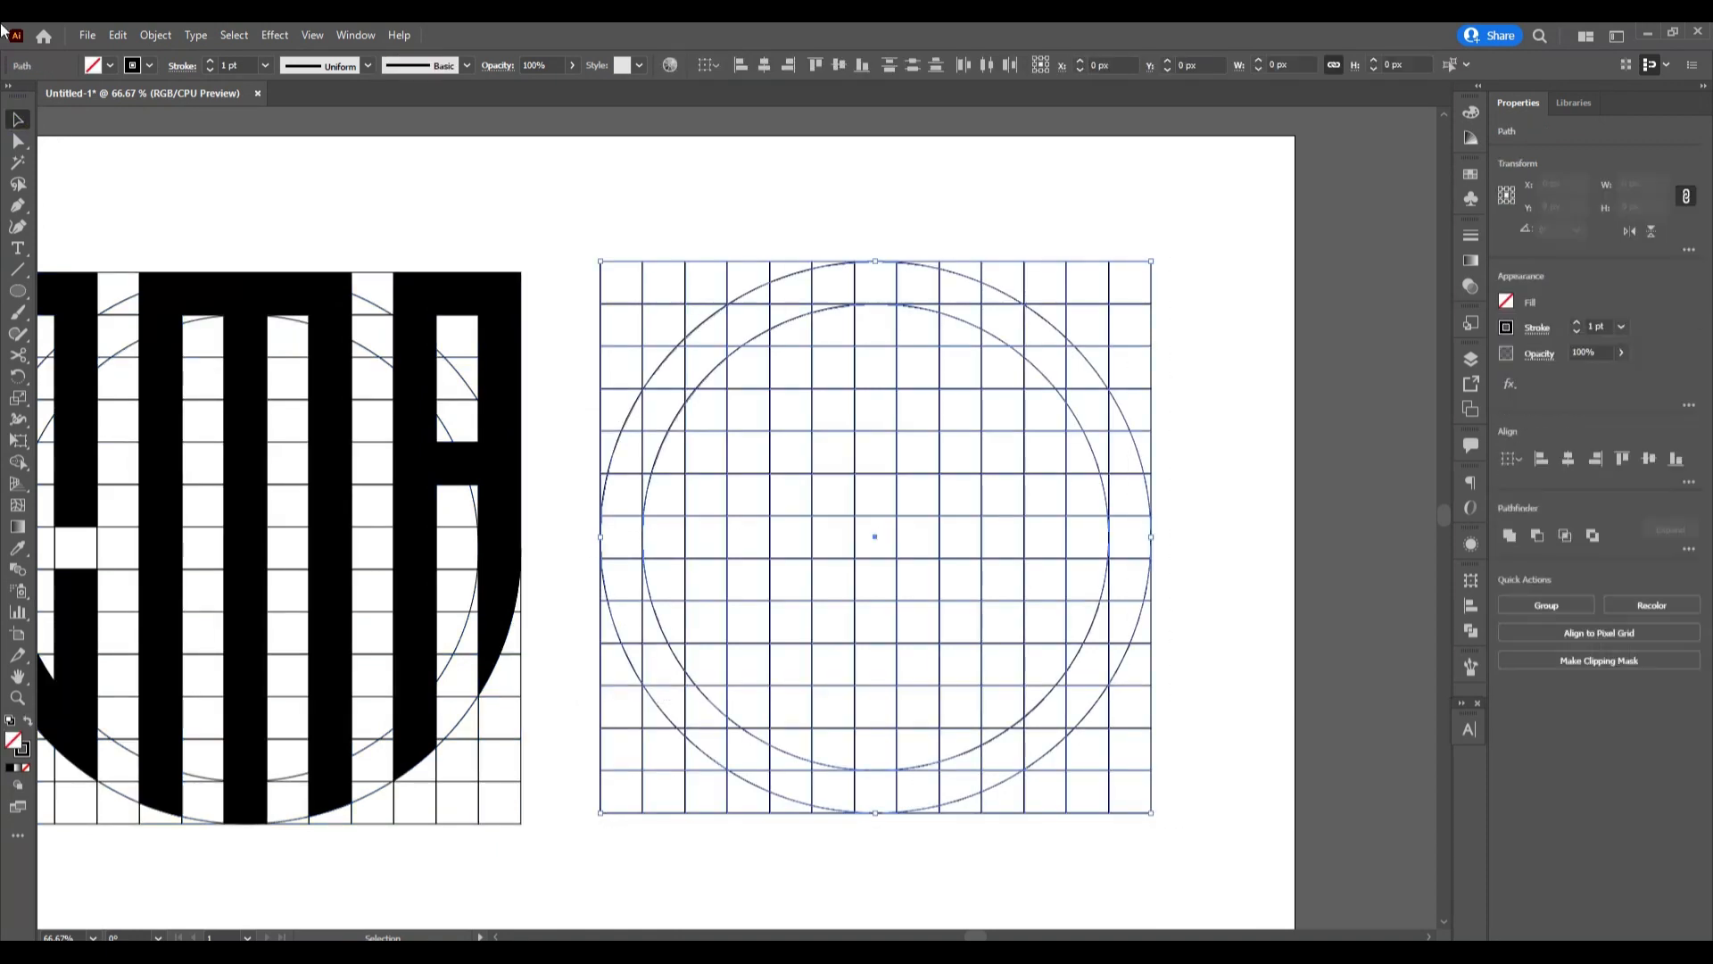
left_click(103, 67)
left_click(49, 96)
left_click(412, 228)
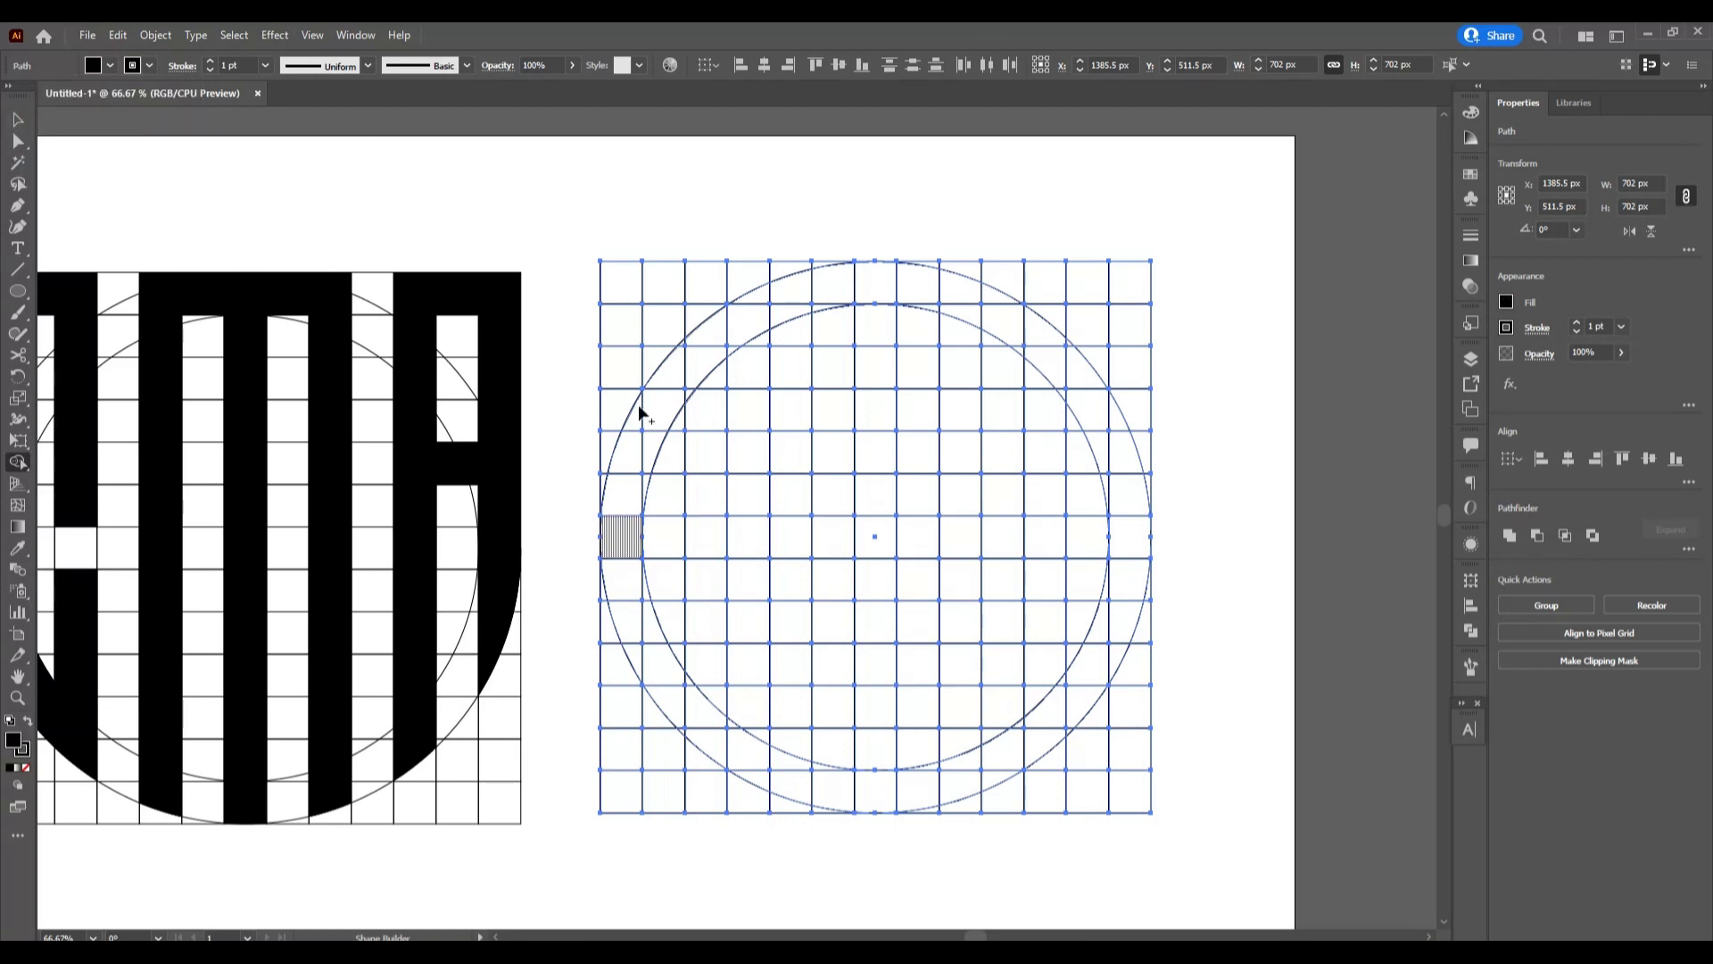
Merge the second grid's first and third columns down to the outer circle and join them with the second column's fifth-row cell to form an H
left_click_drag(618, 323, 638, 671)
left_click_drag(719, 287, 714, 750)
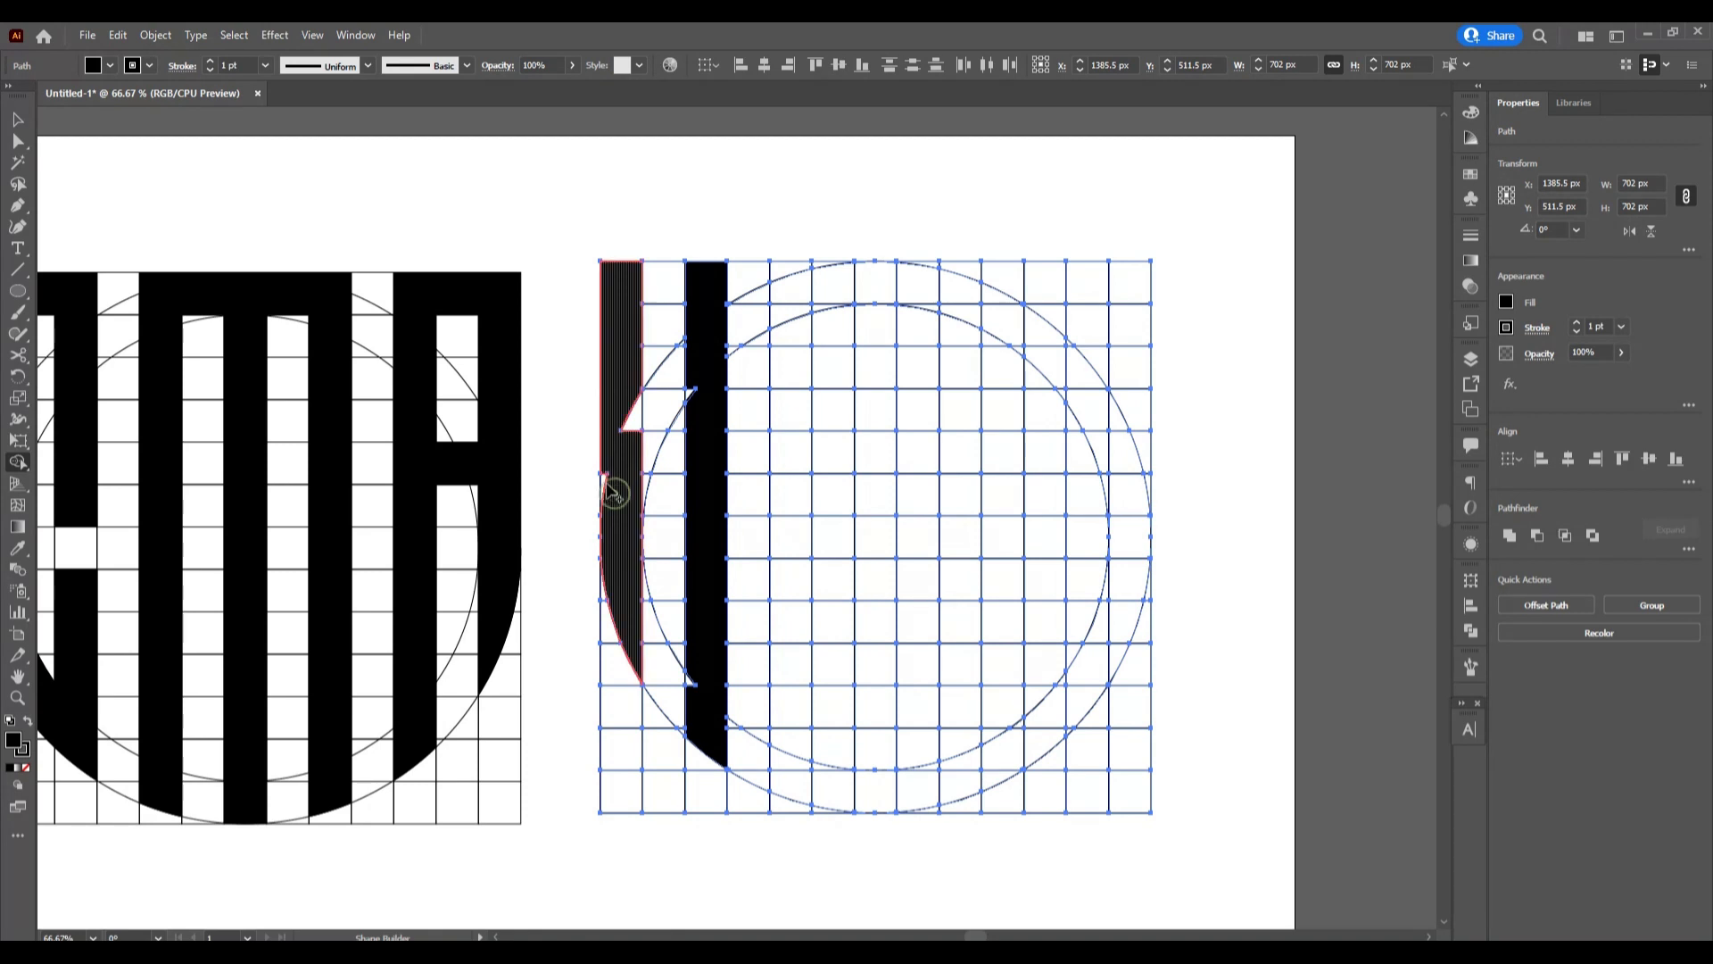
left_click_drag(605, 479, 625, 393)
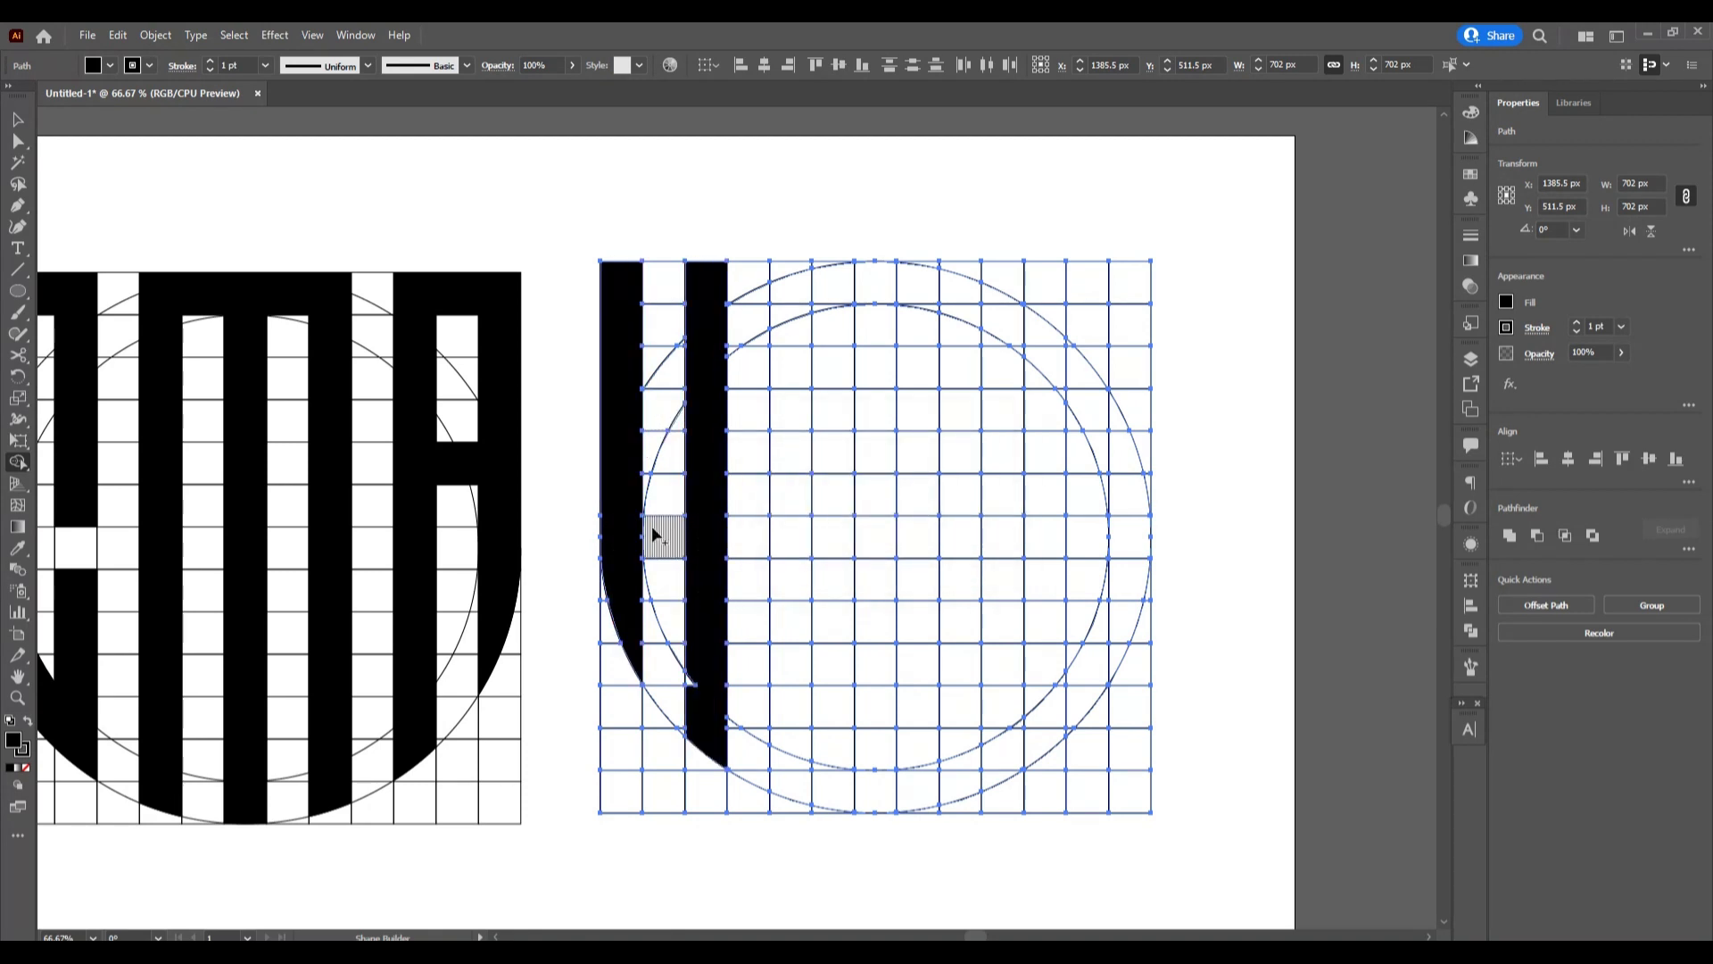
left_click_drag(630, 447, 699, 455)
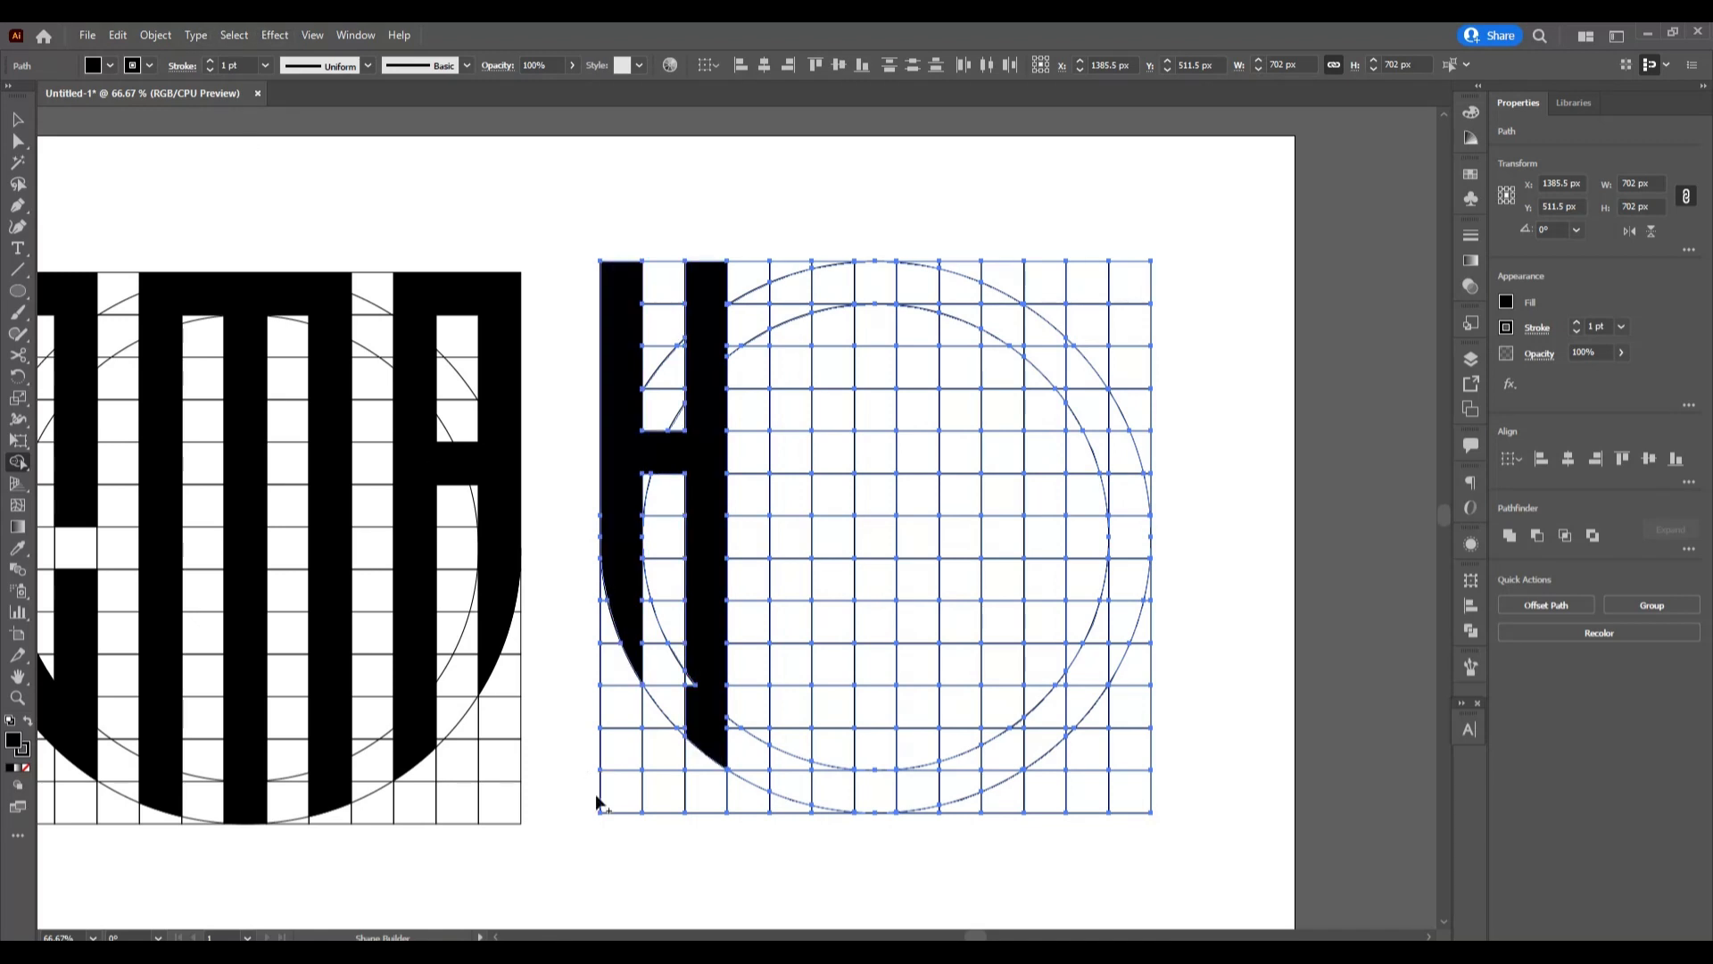
Merge the leftover slivers along the circle arcs into the H's two stems
scroll(735, 725, "up", 2)
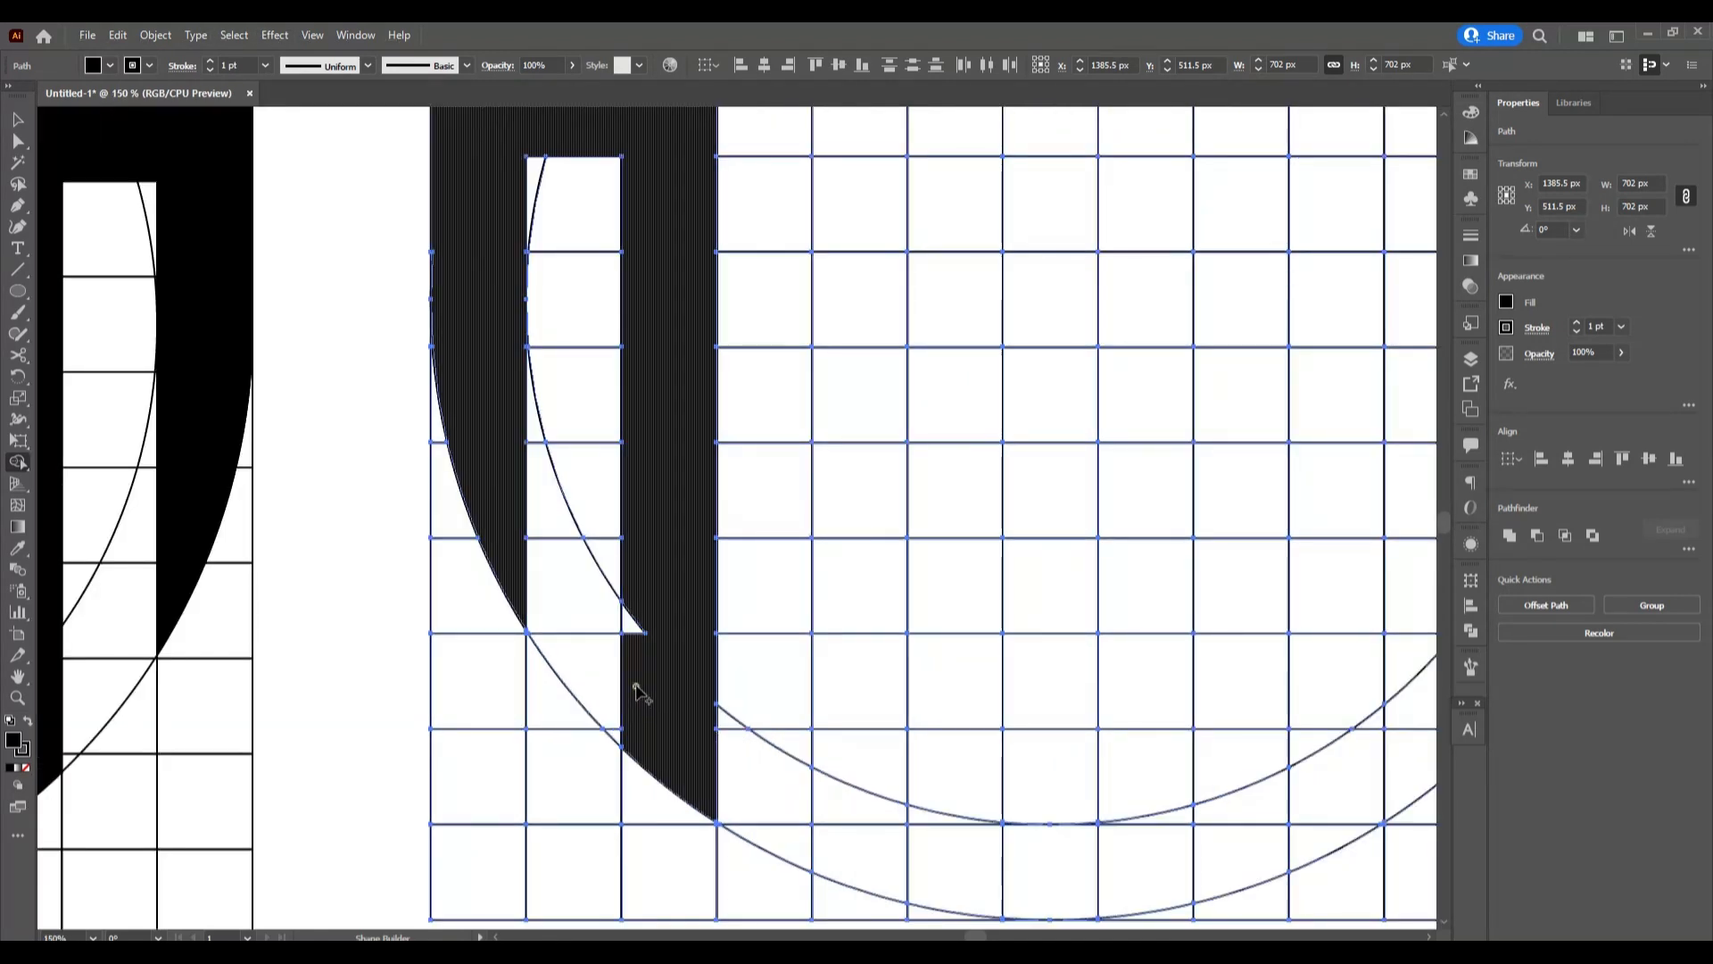
scroll(526, 426, "down", 2)
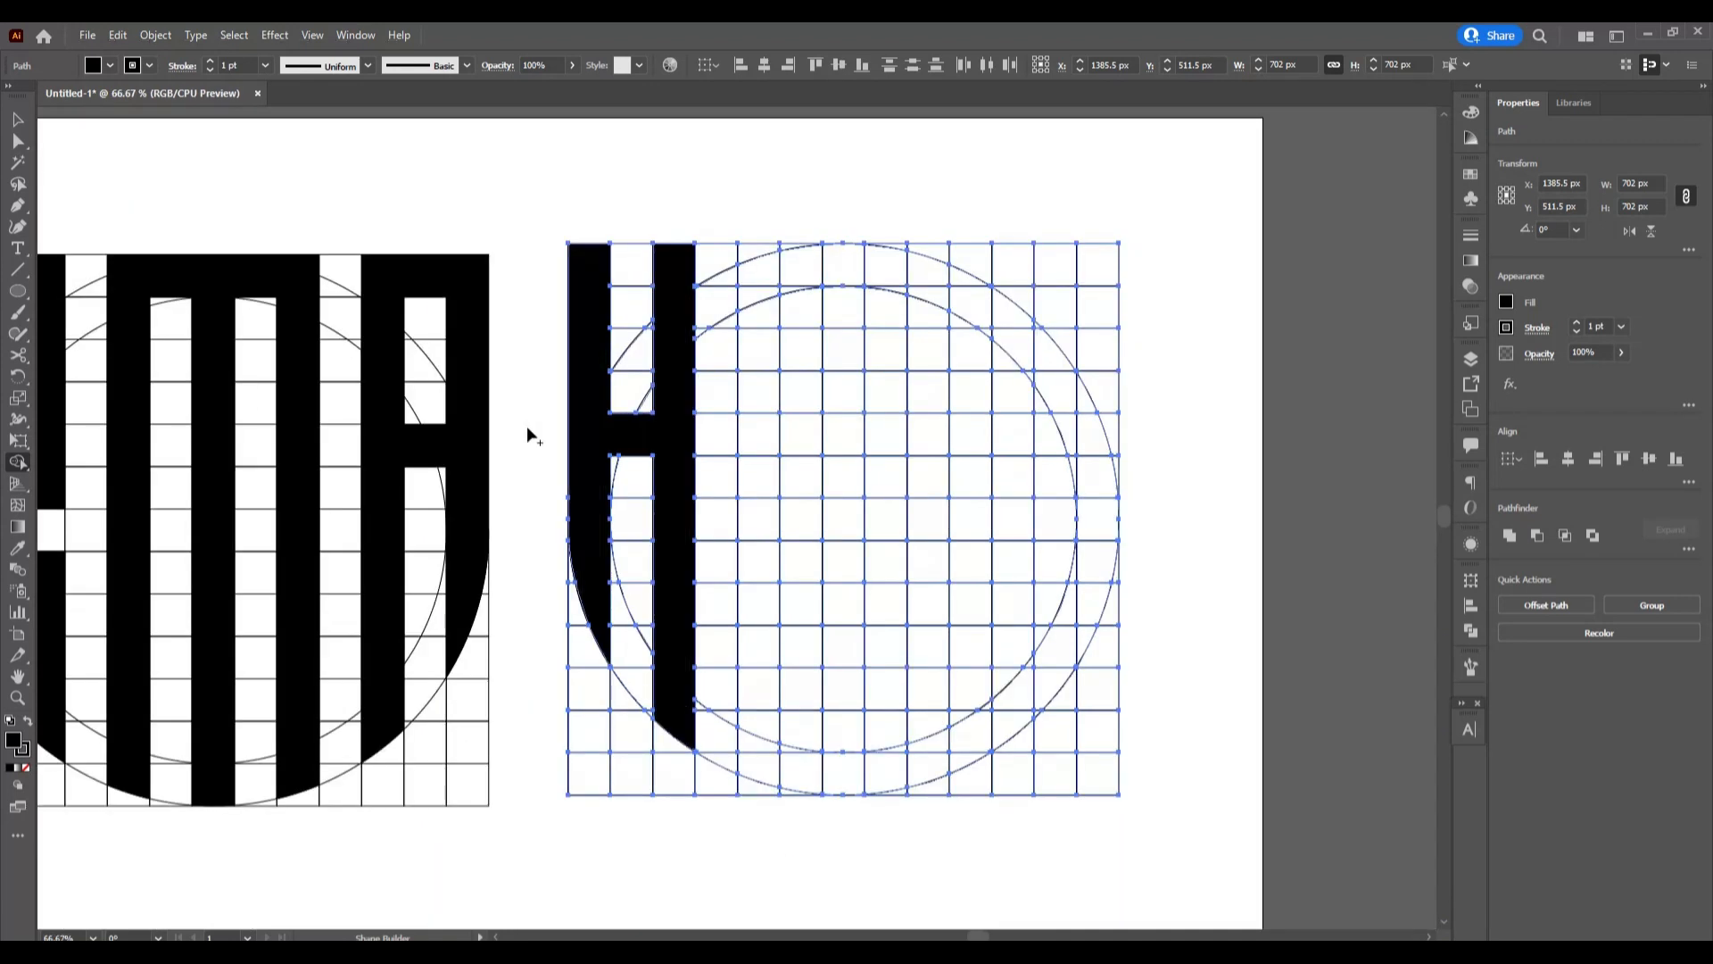
scroll(578, 558, "up", 4)
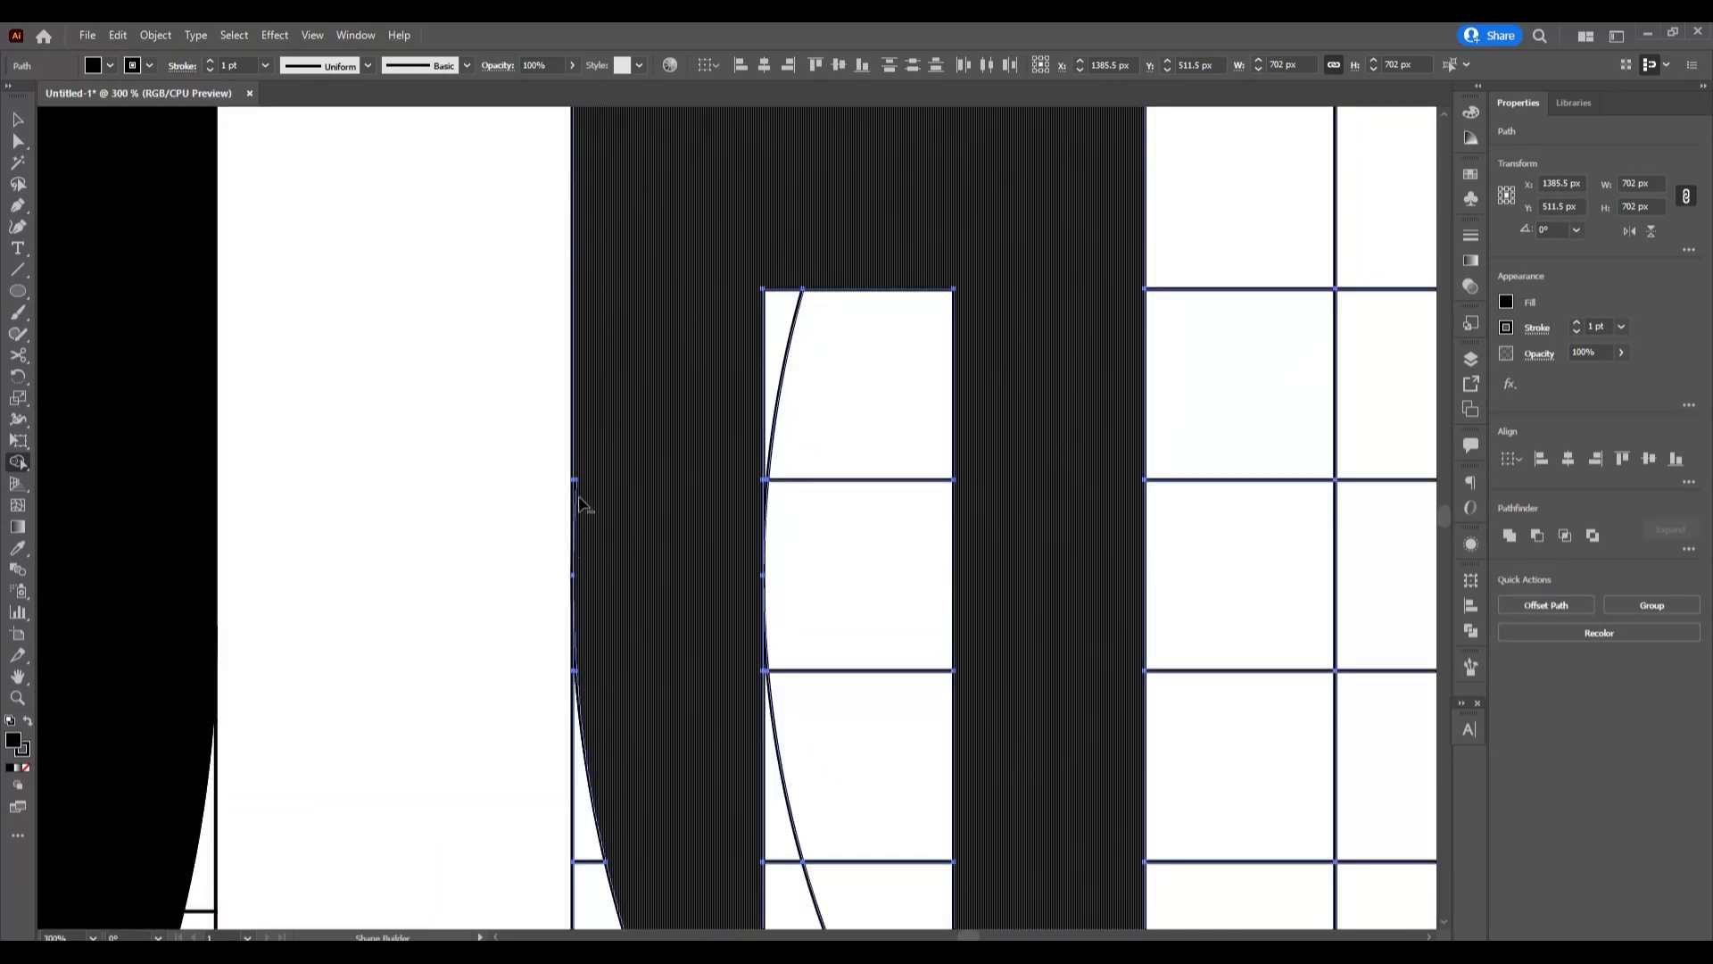
scroll(581, 500, "up", 3)
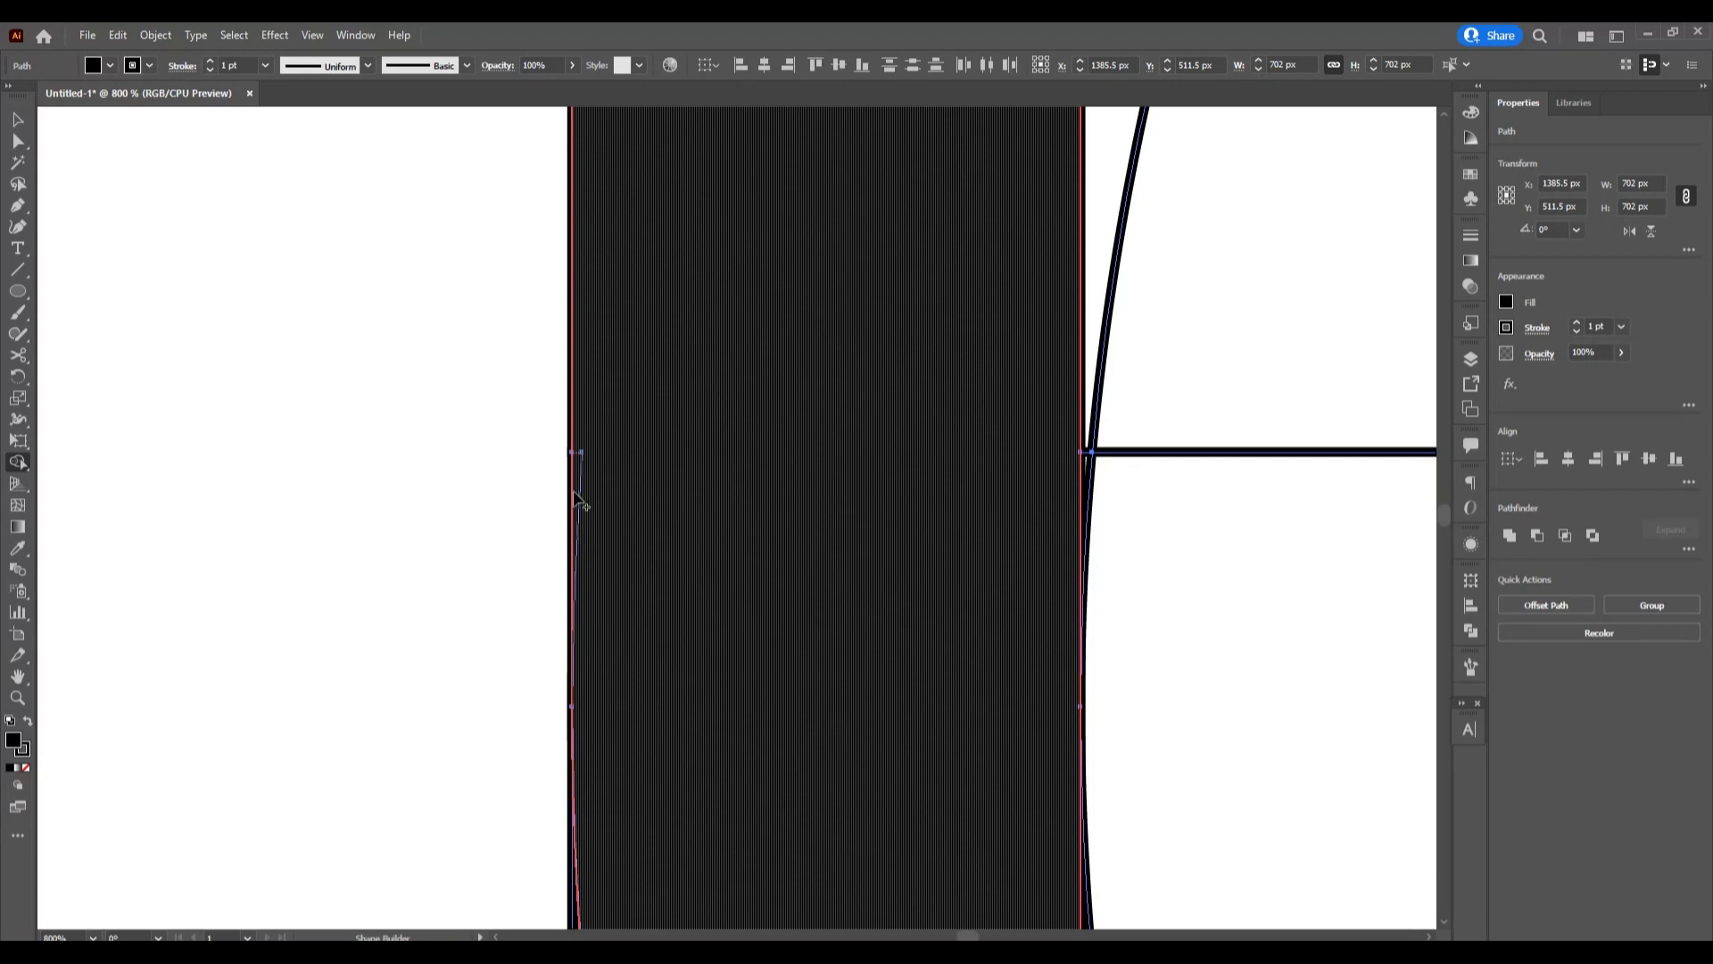
scroll(631, 656, "down", 3)
scroll(636, 668, "down", 2)
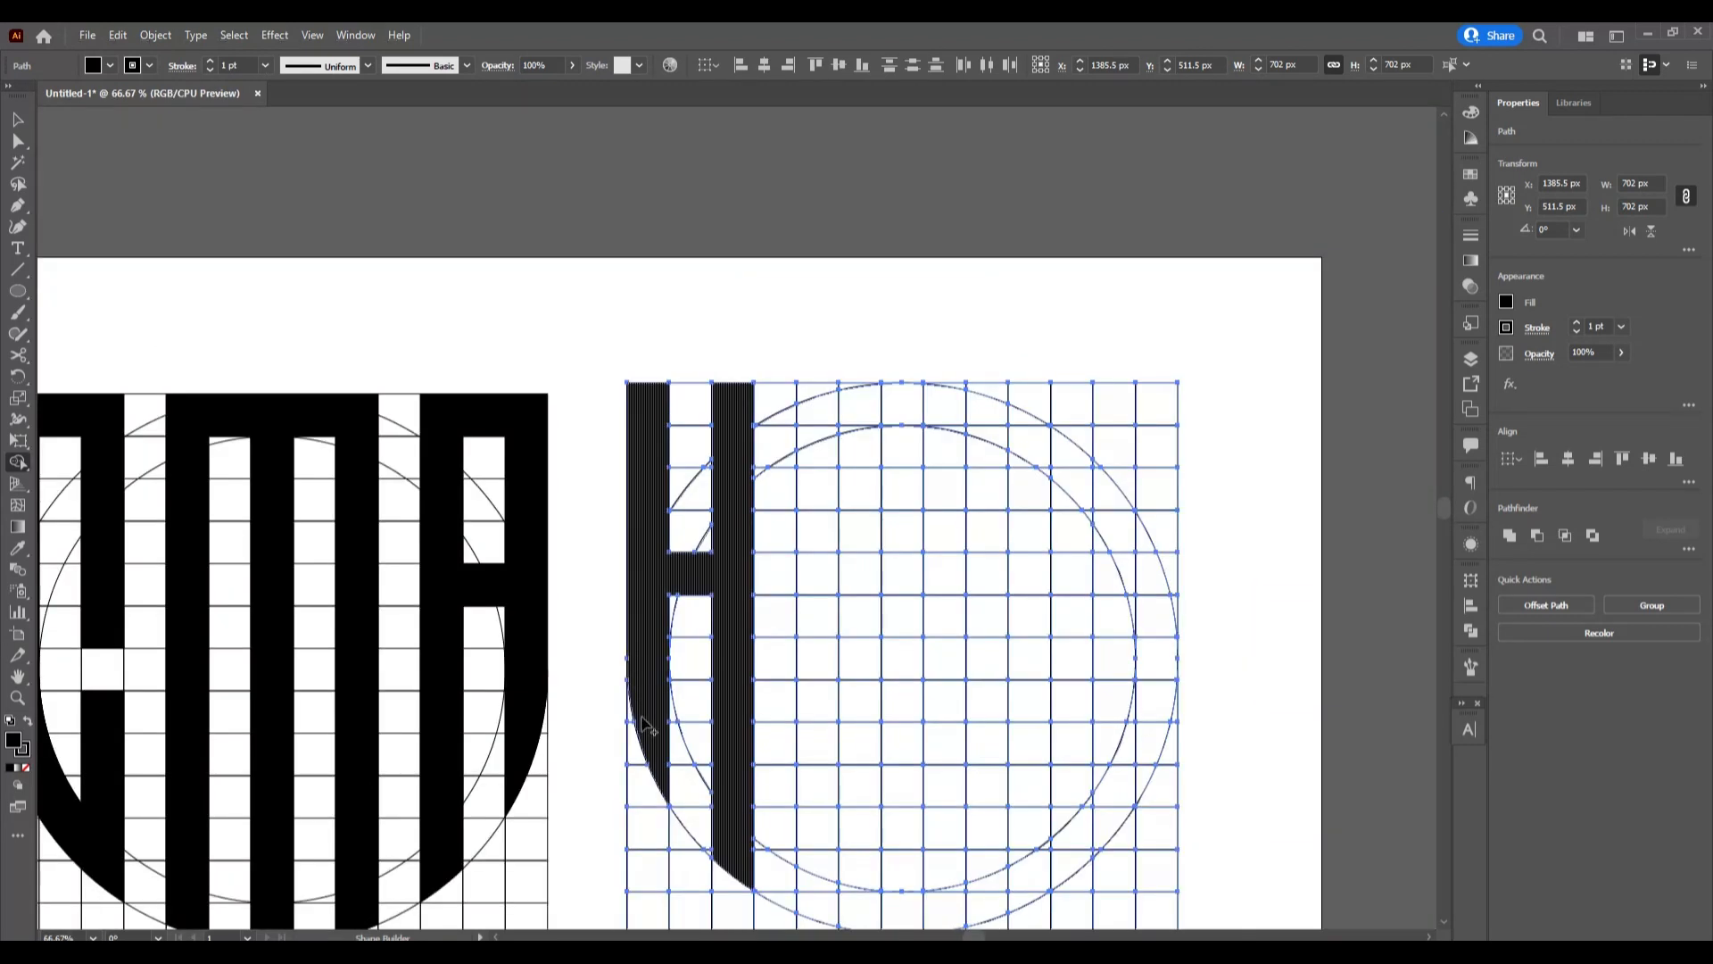
Merge the fifth, seventh and ninth columns down to the outer circle, joining the first pair at the bottom and the second pair at the top, into an N
left_click_drag(827, 390, 819, 527)
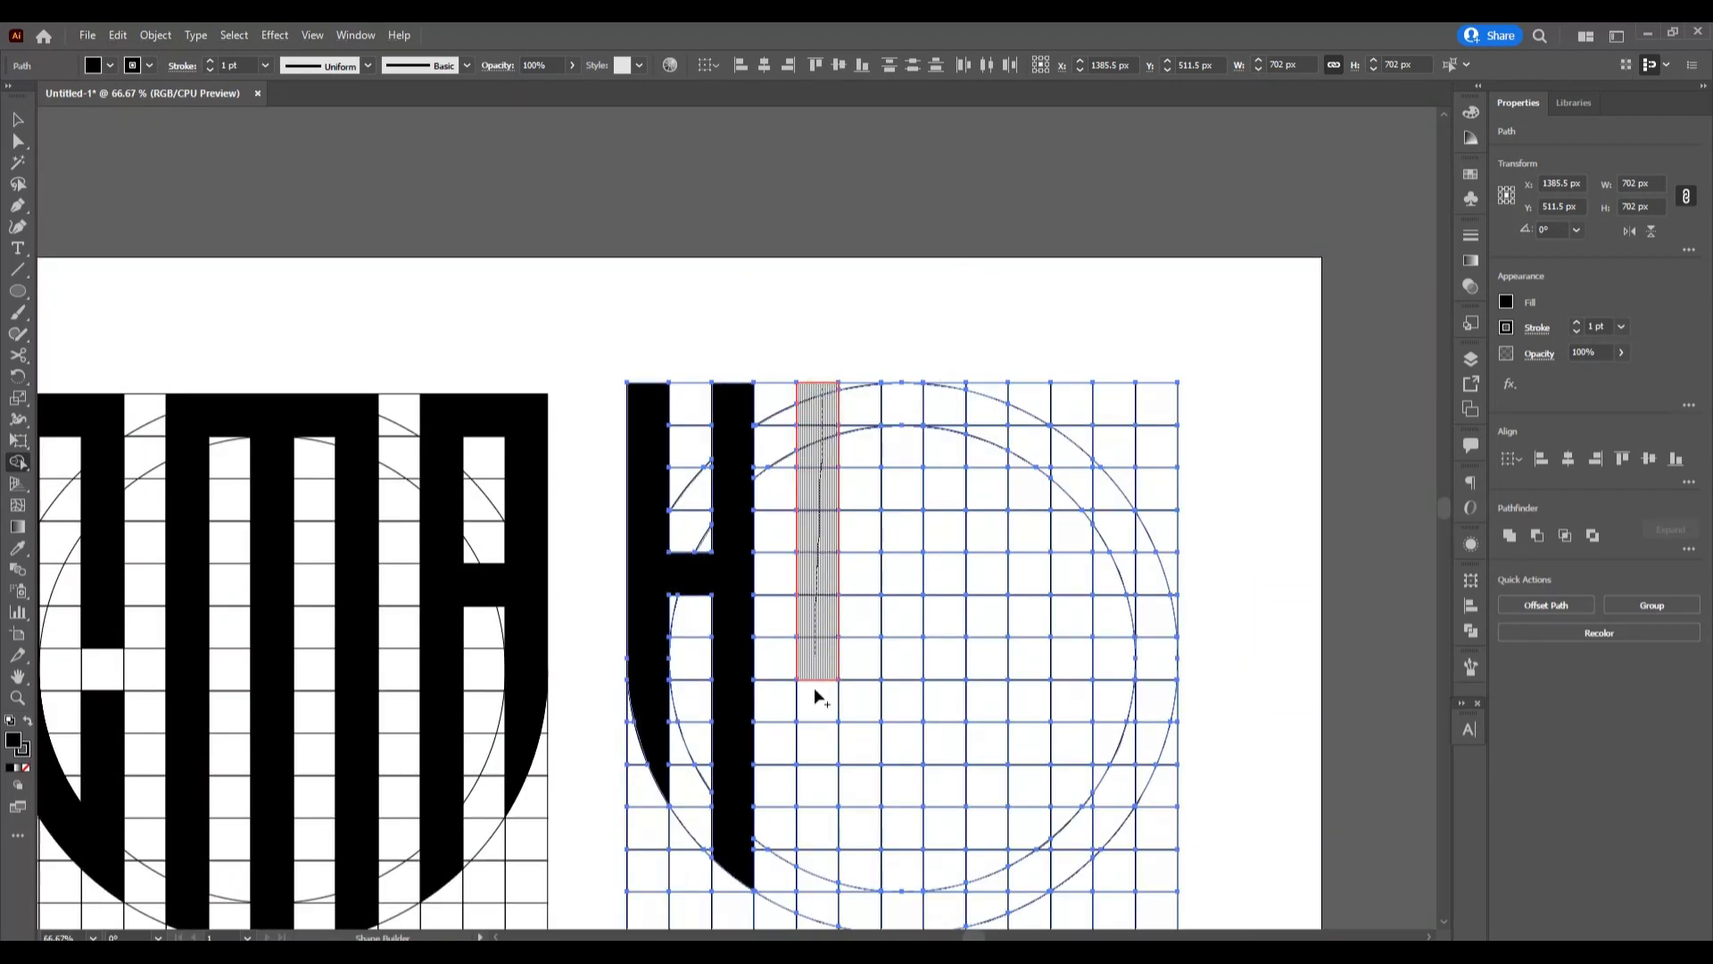
left_click_drag(813, 687, 812, 848)
mouse_move(845, 917)
left_mouse_down()
mouse_move(899, 906)
mouse_move(906, 440)
mouse_move(937, 394)
mouse_move(991, 411)
mouse_move(985, 906)
left_mouse_up()
scroll(986, 907, "down", 3)
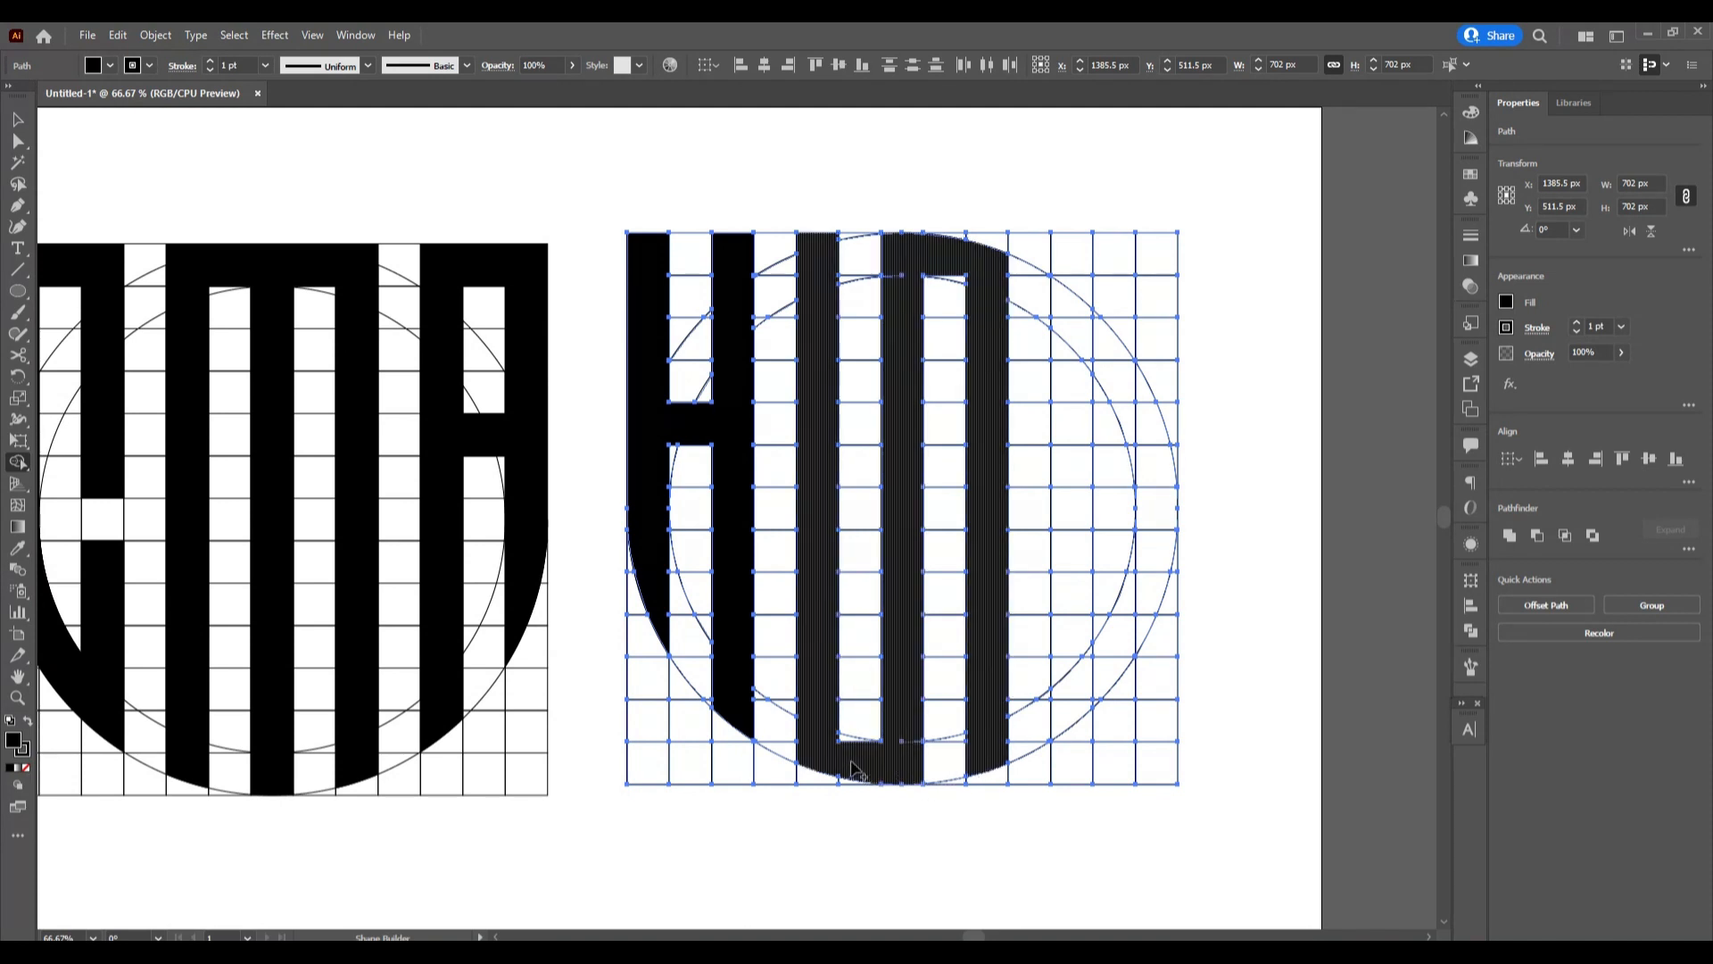
Merge the leftover slivers into the N so its lower join follows the inner circle and its top edge is straight
scroll(852, 769, "up", 6)
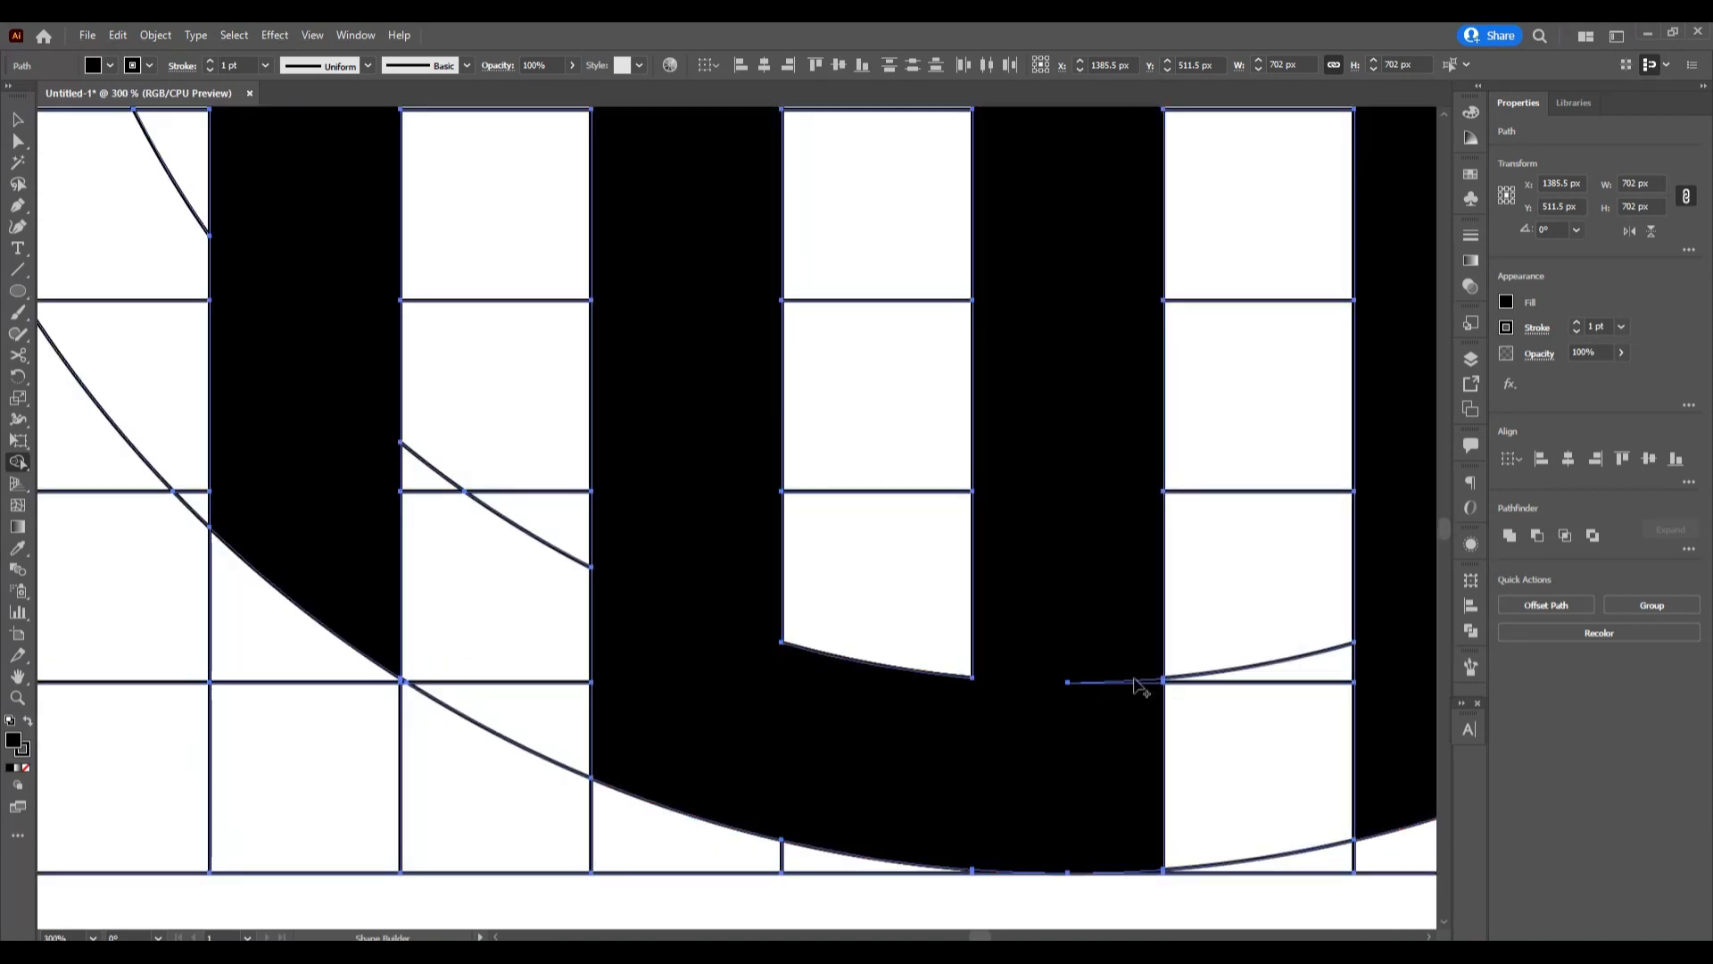
scroll(416, 410, "down", 4)
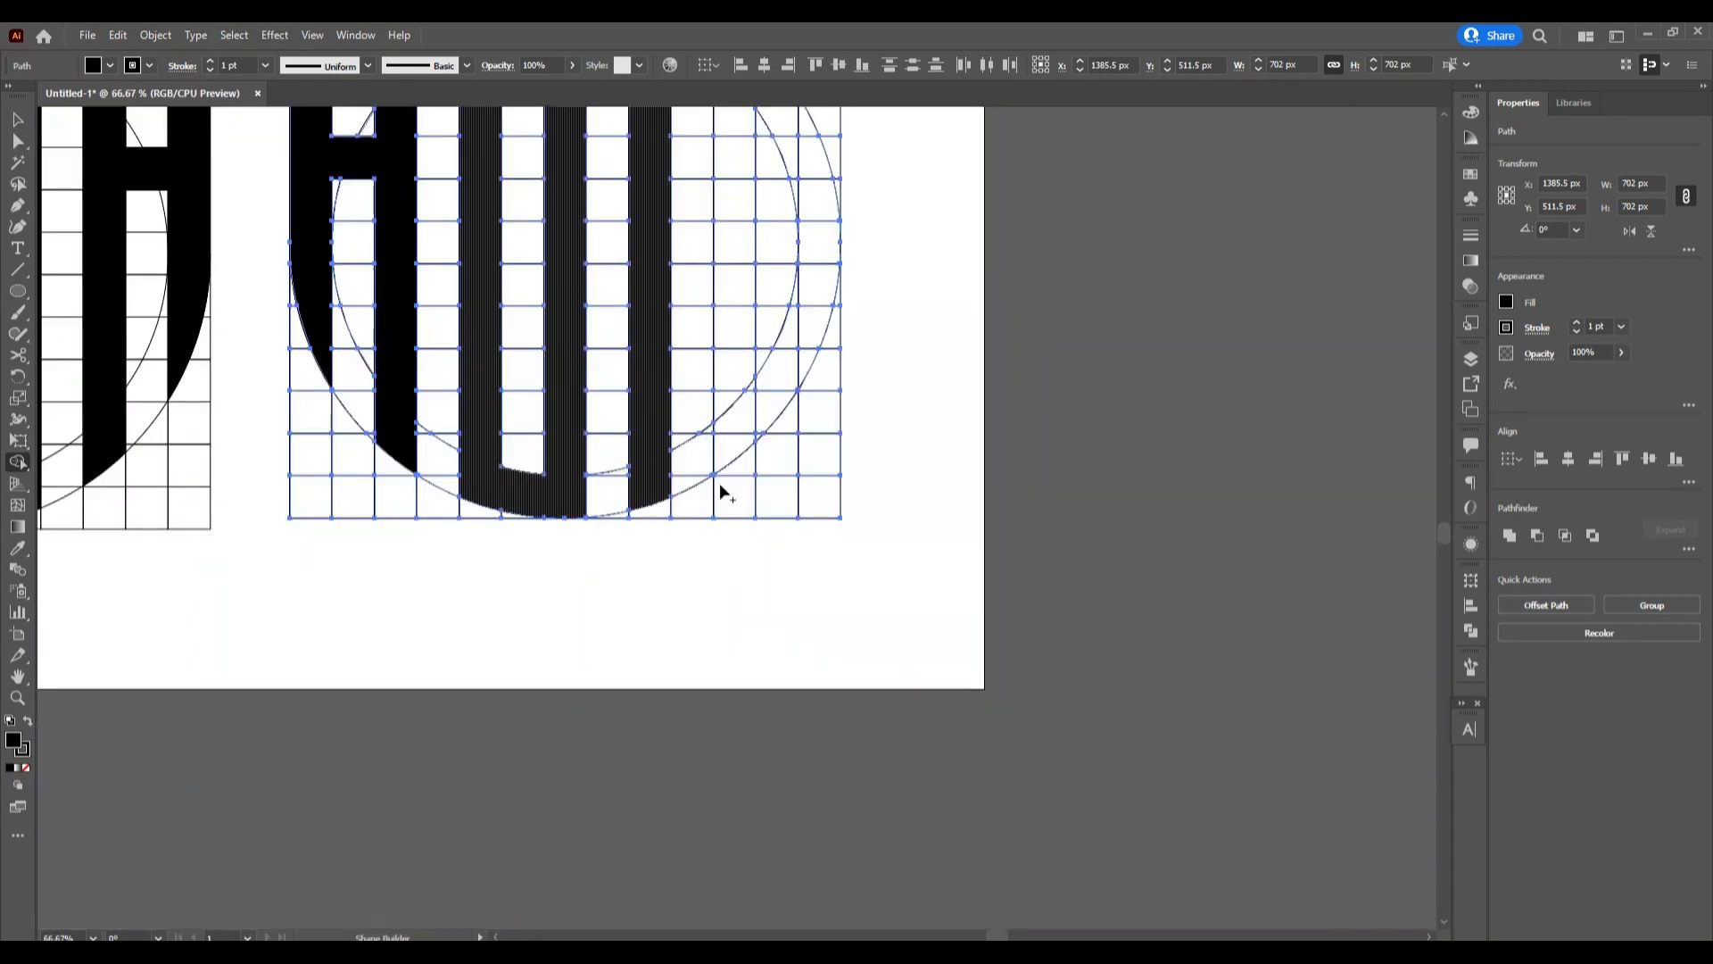
scroll(720, 489, "up", 4)
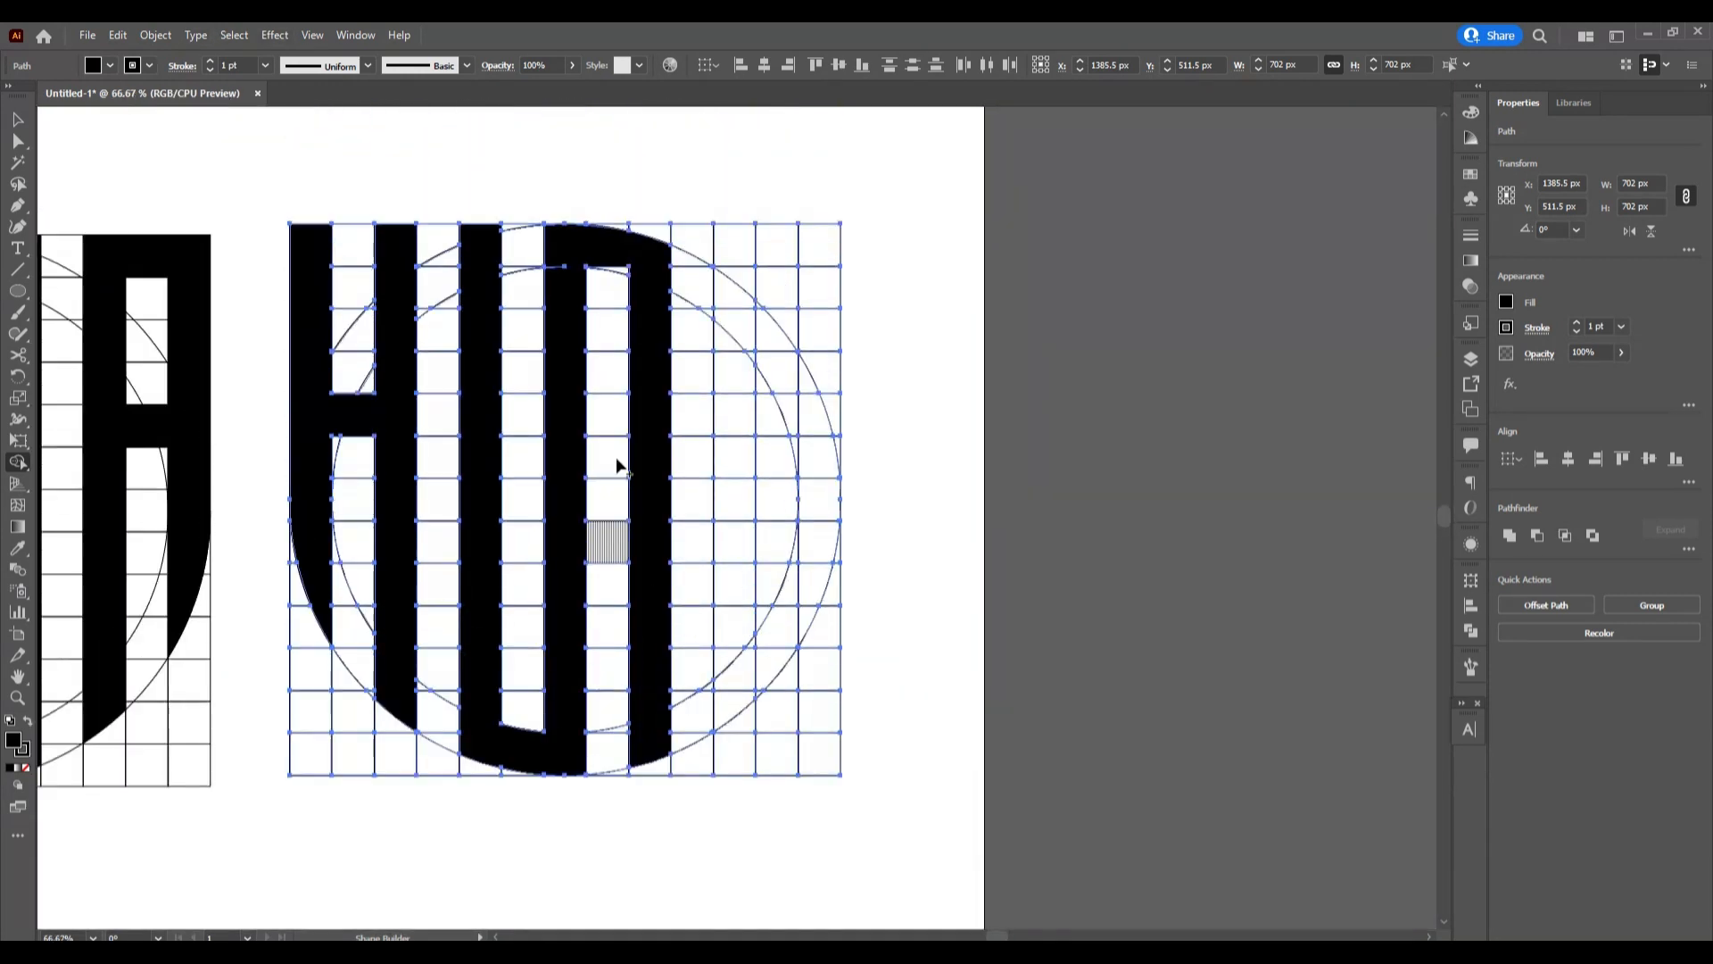
scroll(616, 459, "up", 4)
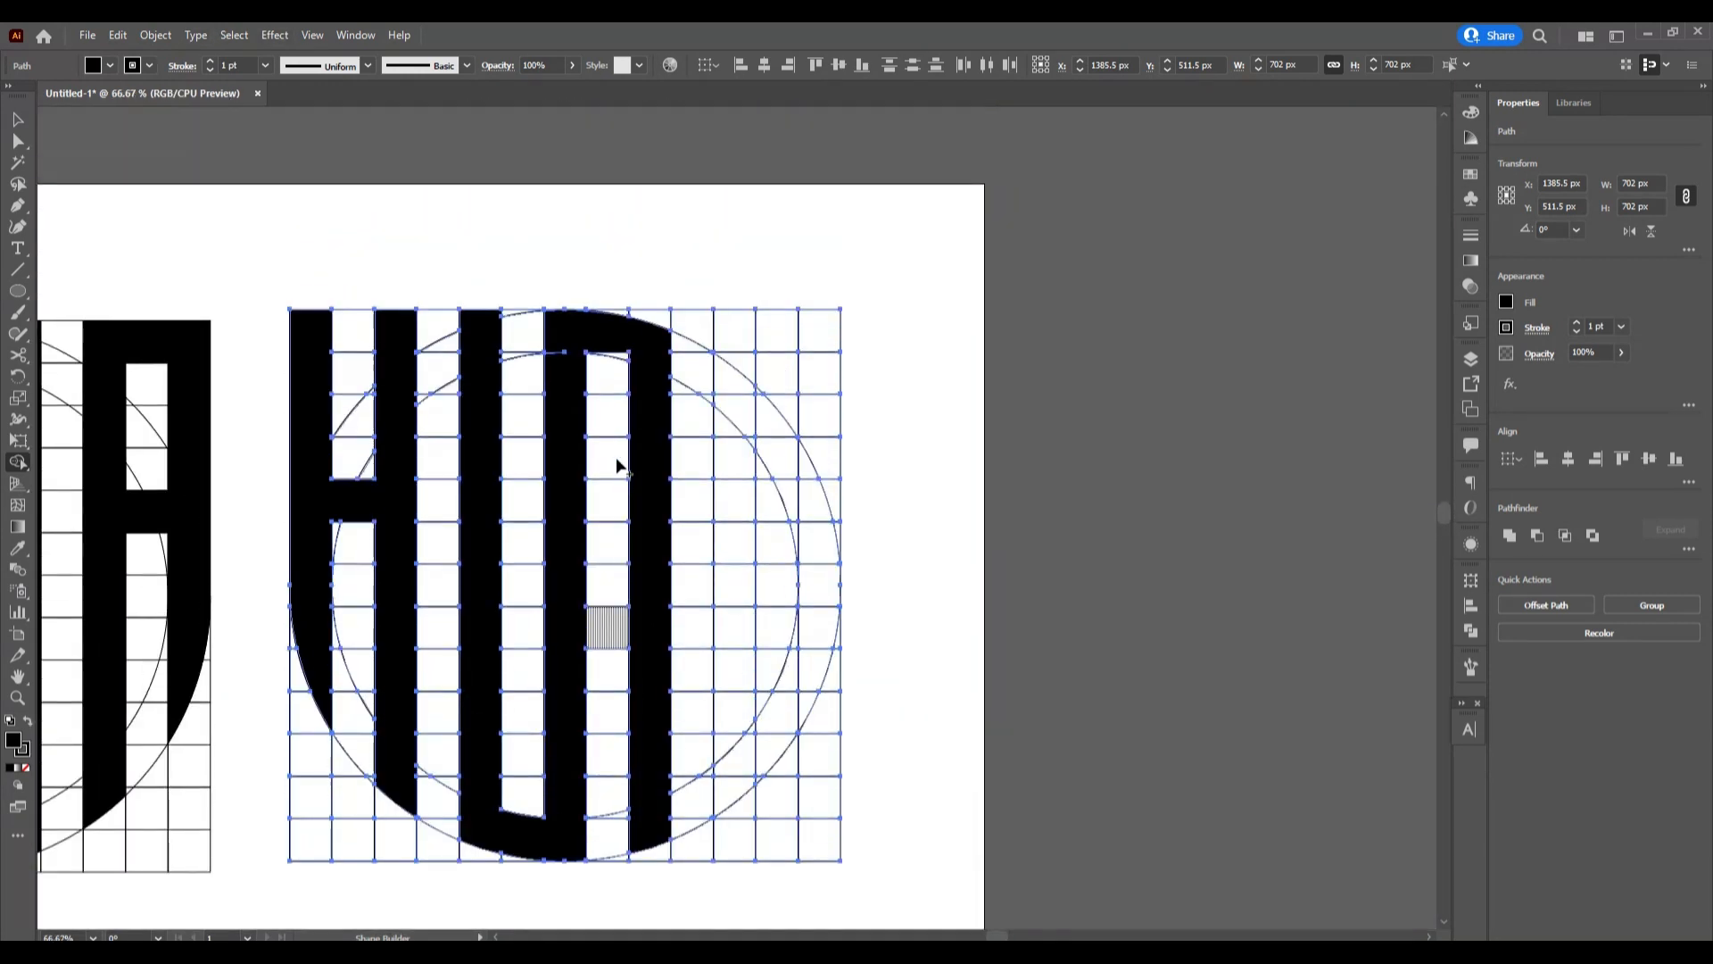
left_click(619, 321)
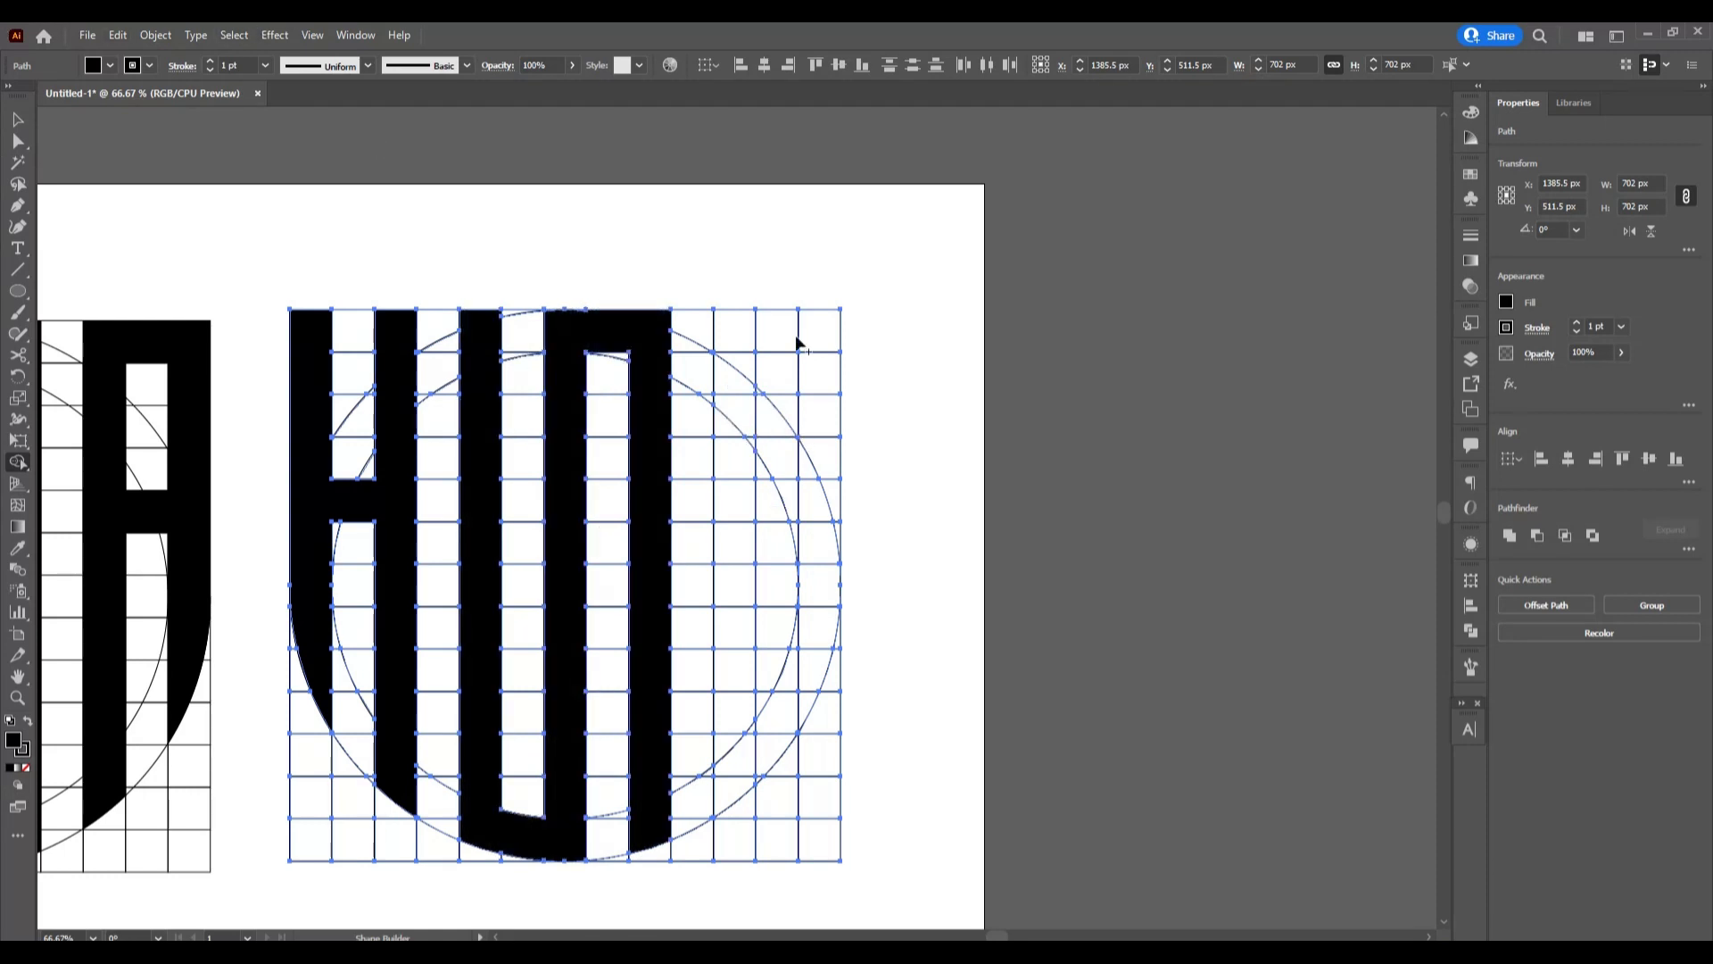
Merge the eleventh and thirteenth columns, joined along the lower band between the circles, into a black U and absorb the slivers in its stems
left_click_drag(738, 330, 737, 492)
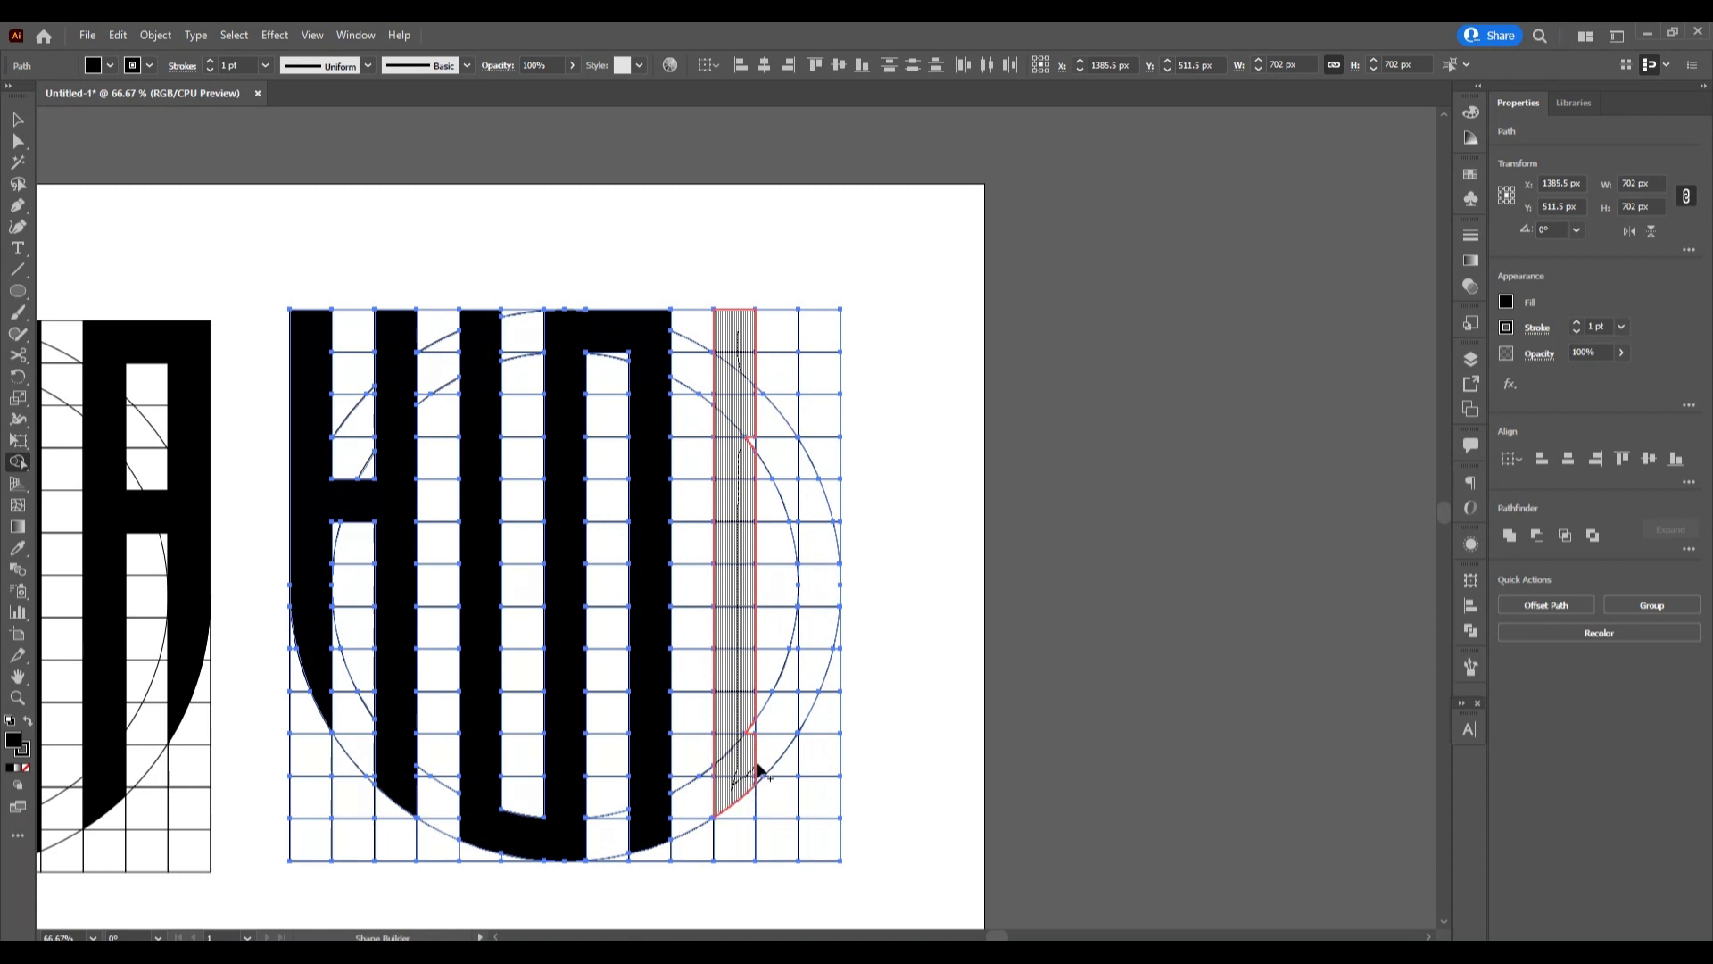
mouse_move(758, 770)
left_mouse_down()
mouse_move(825, 625)
mouse_move(822, 339)
left_mouse_up()
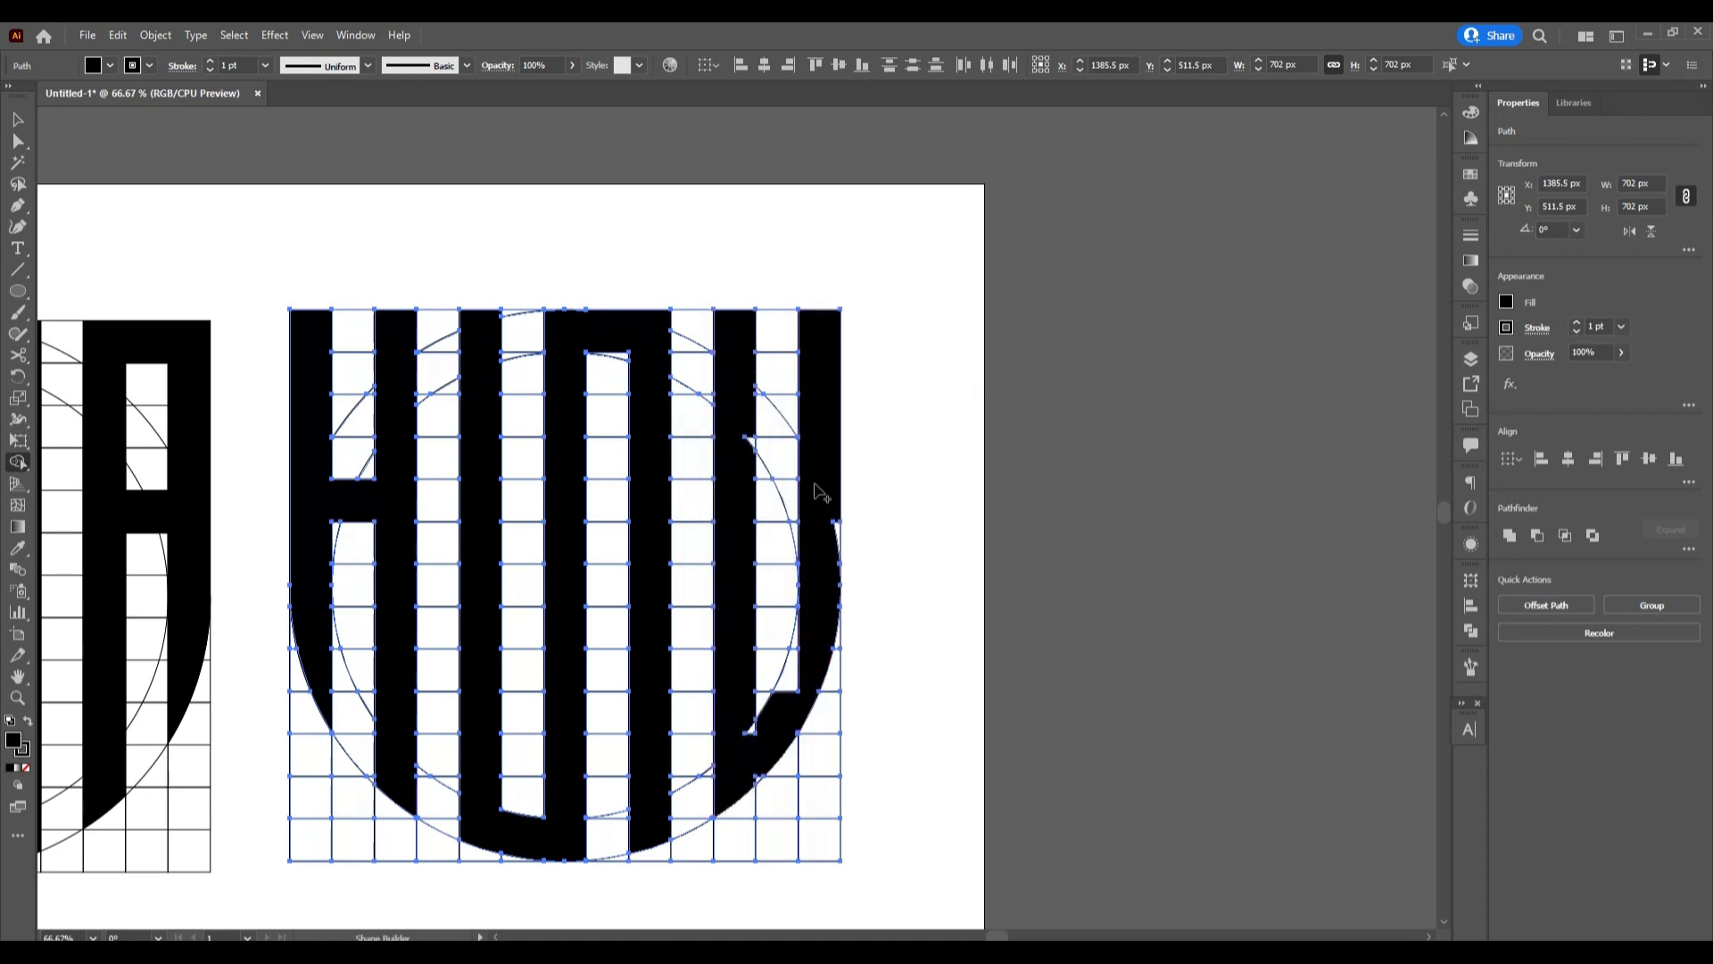
scroll(835, 548, "up", 2)
left_click_drag(829, 481, 825, 537)
left_click_drag(617, 335, 634, 304)
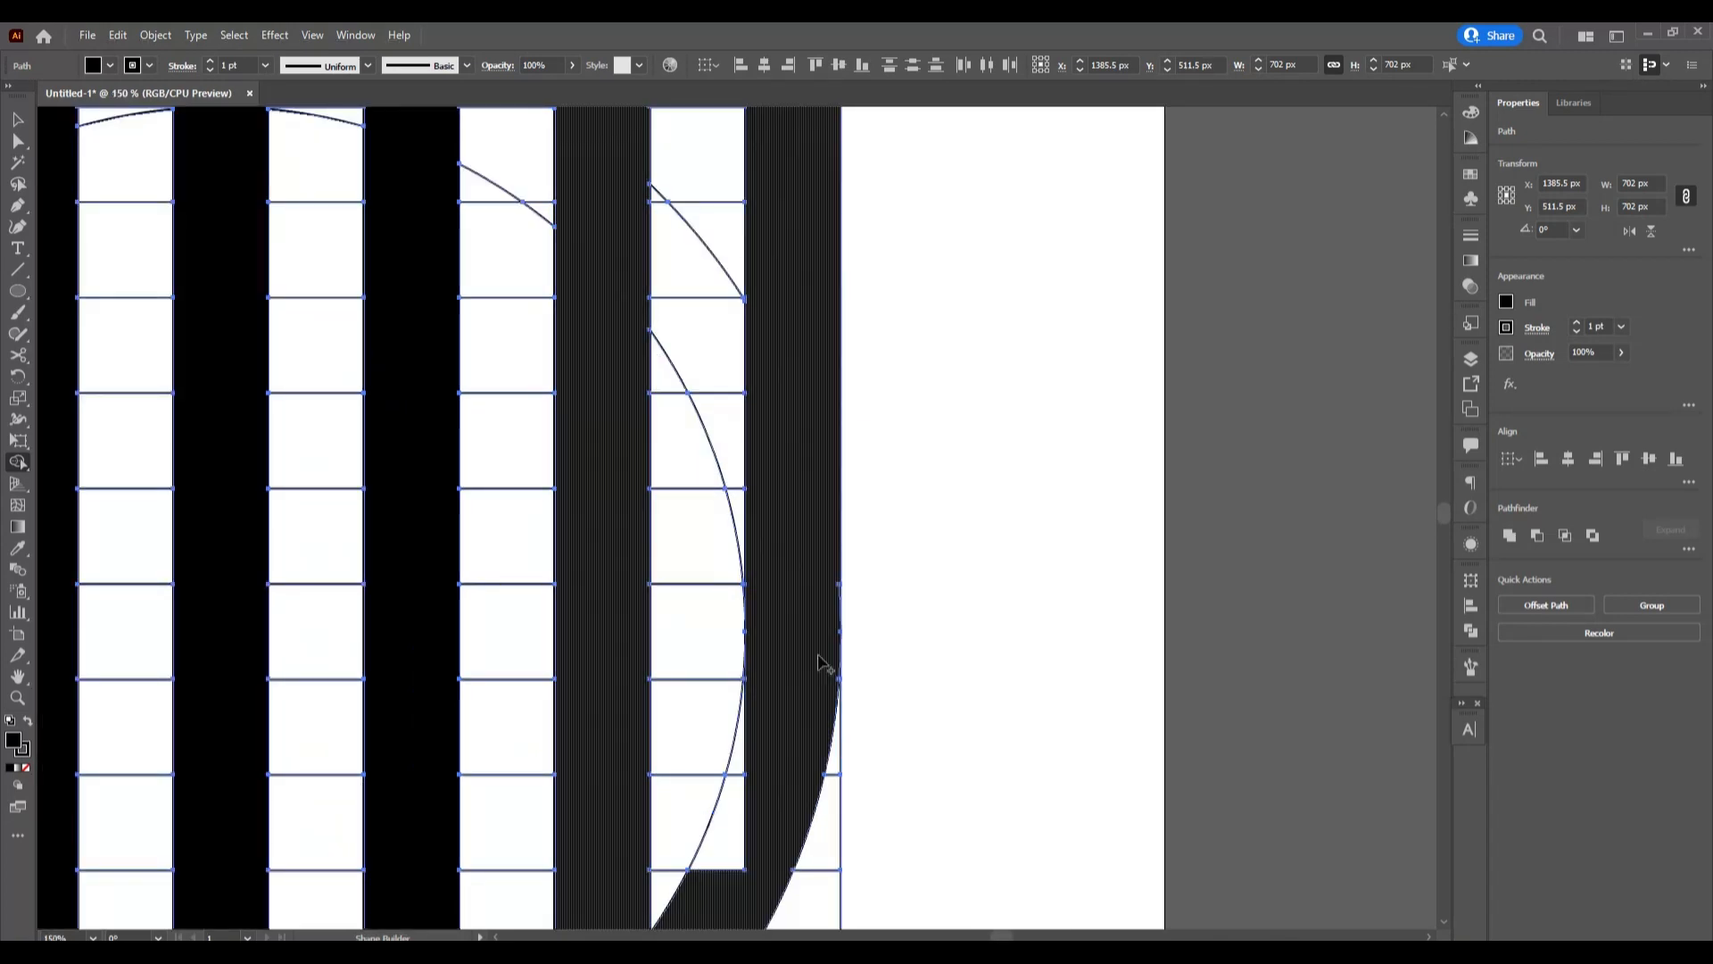
Merge the thin leftover sliver along the thirteenth column's outer edge into the U
scroll(864, 646, "up", 4)
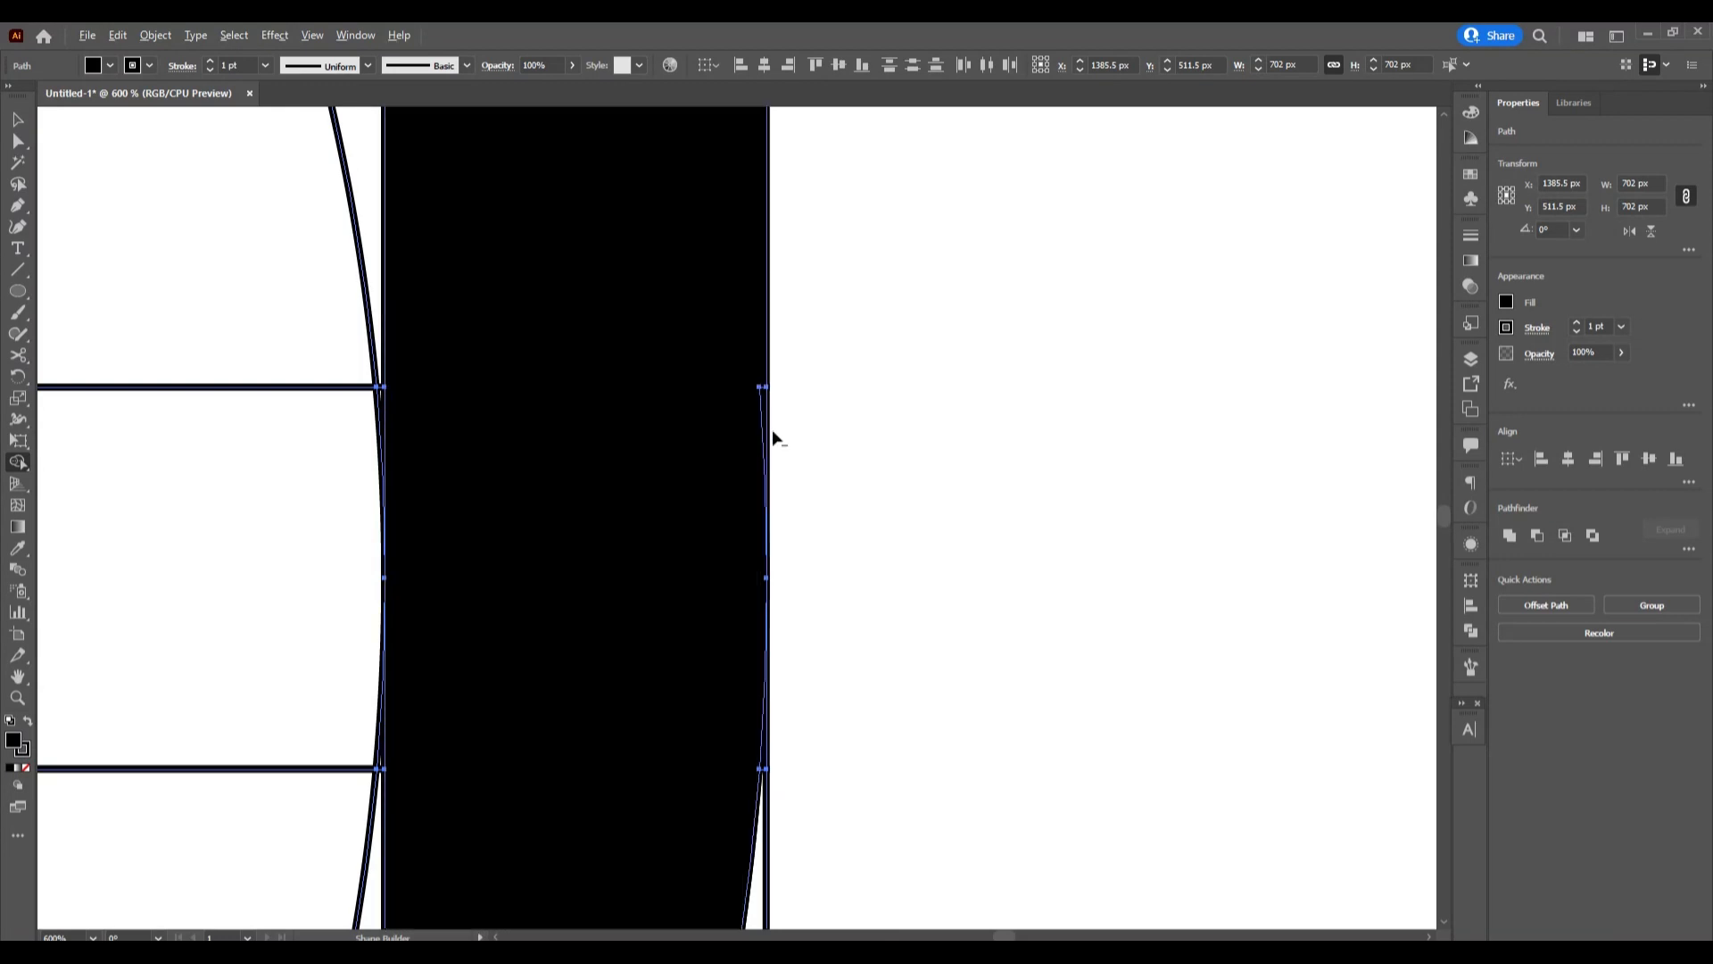
scroll(773, 437, "up", 2)
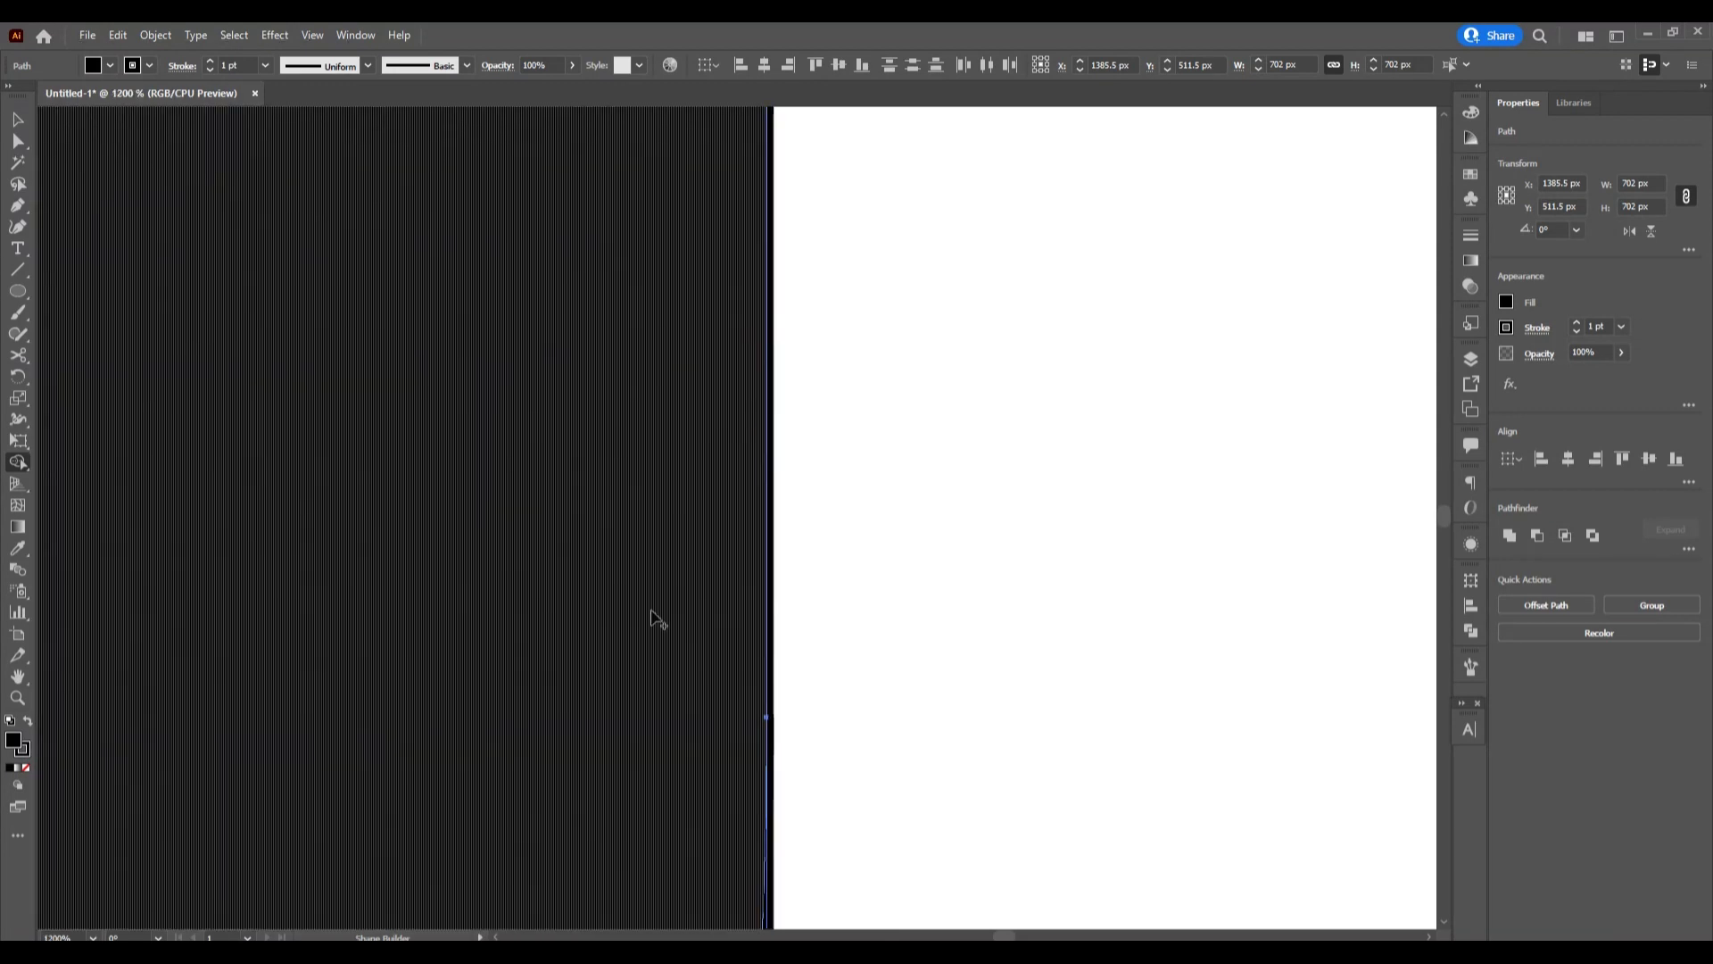
scroll(658, 619, "down", 3)
scroll(661, 669, "down", 3)
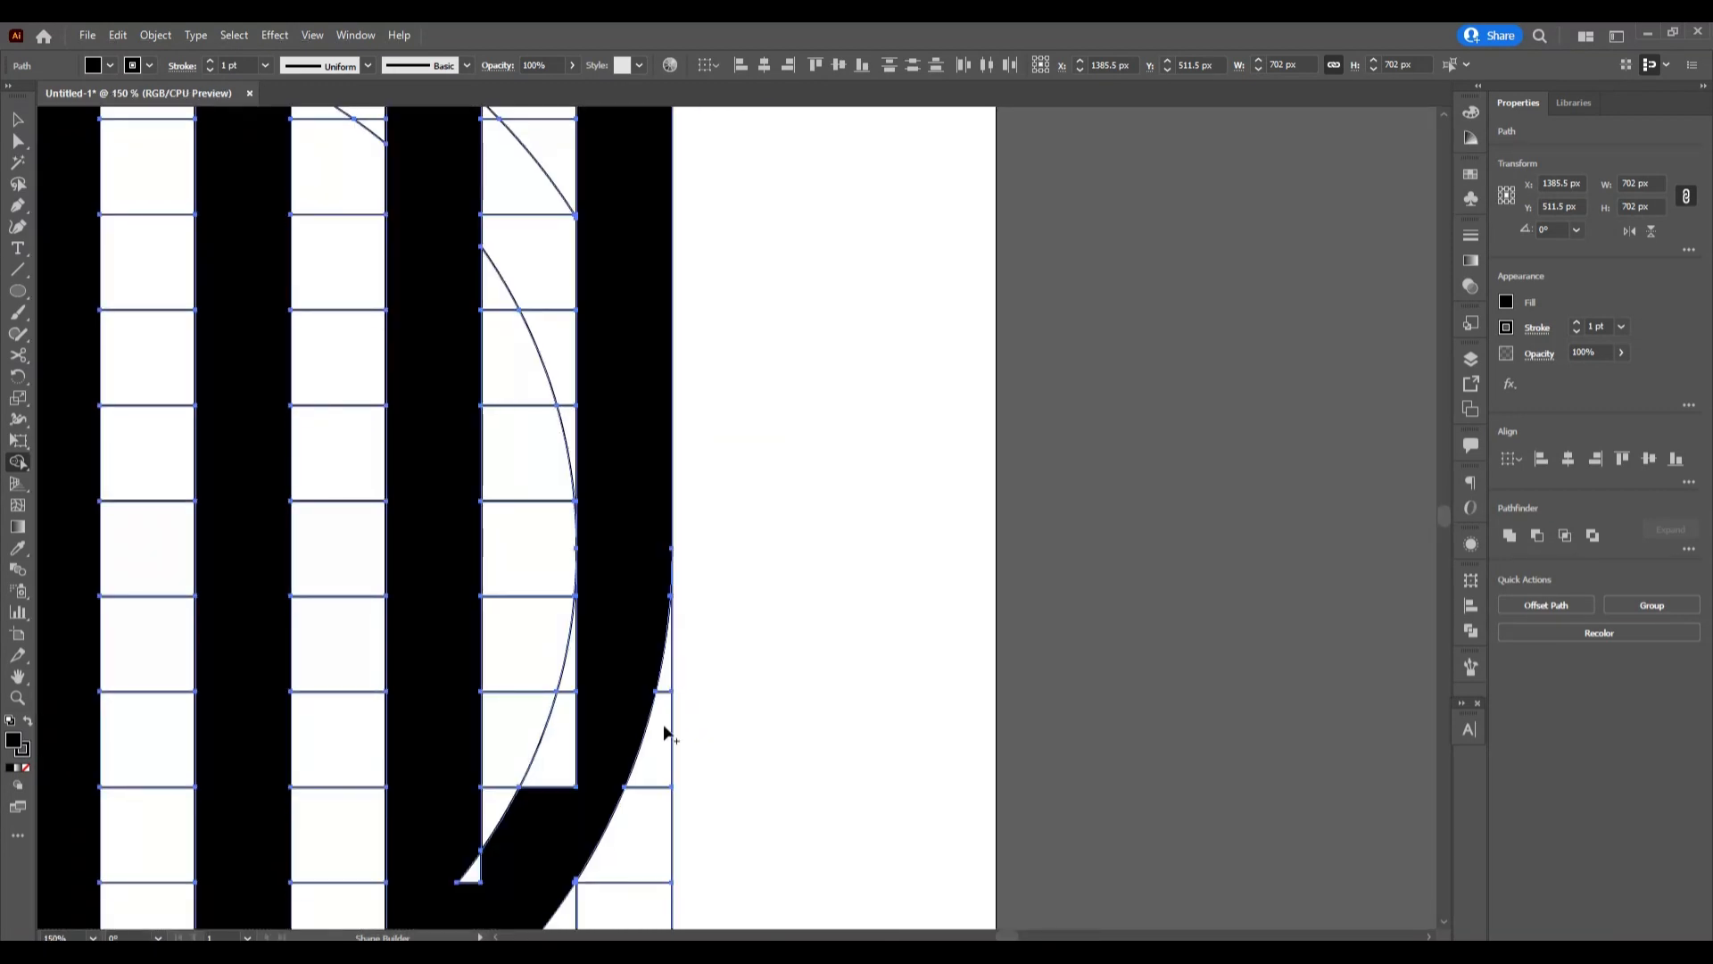
Merge the twelfth column's lower pieces outside the inner circle into the U so its inner edge follows the circle
left_click_drag(570, 798, 572, 680)
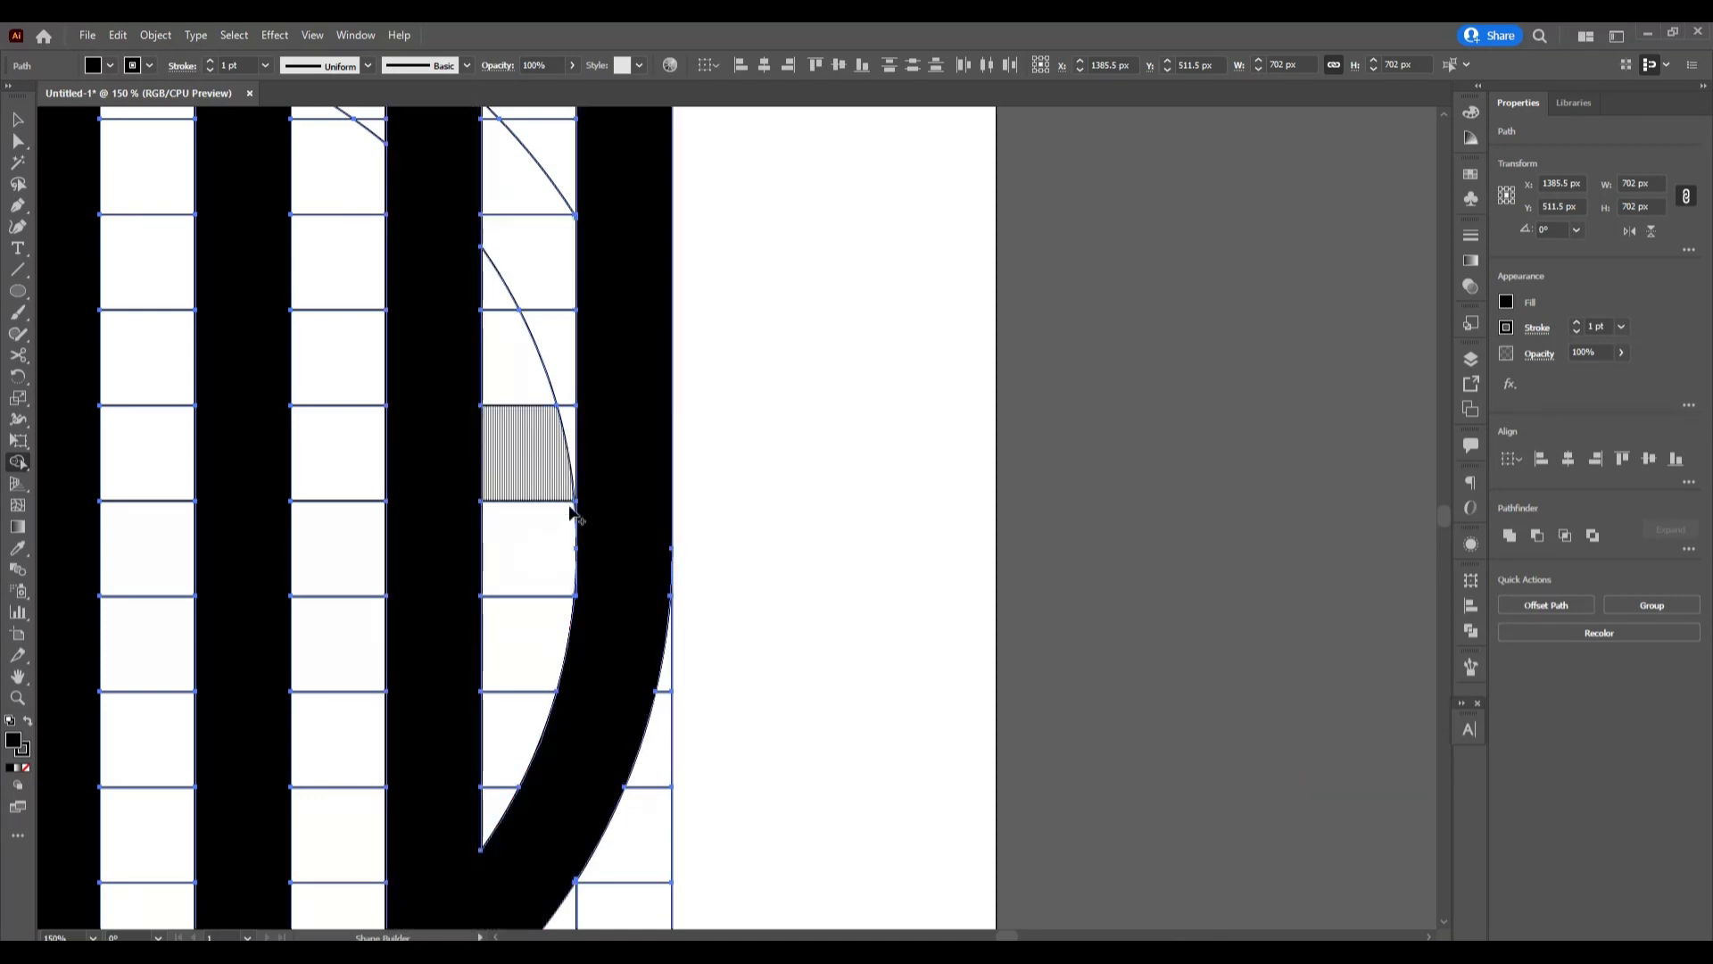
scroll(584, 544, "down", 1)
scroll(589, 571, "up", 3)
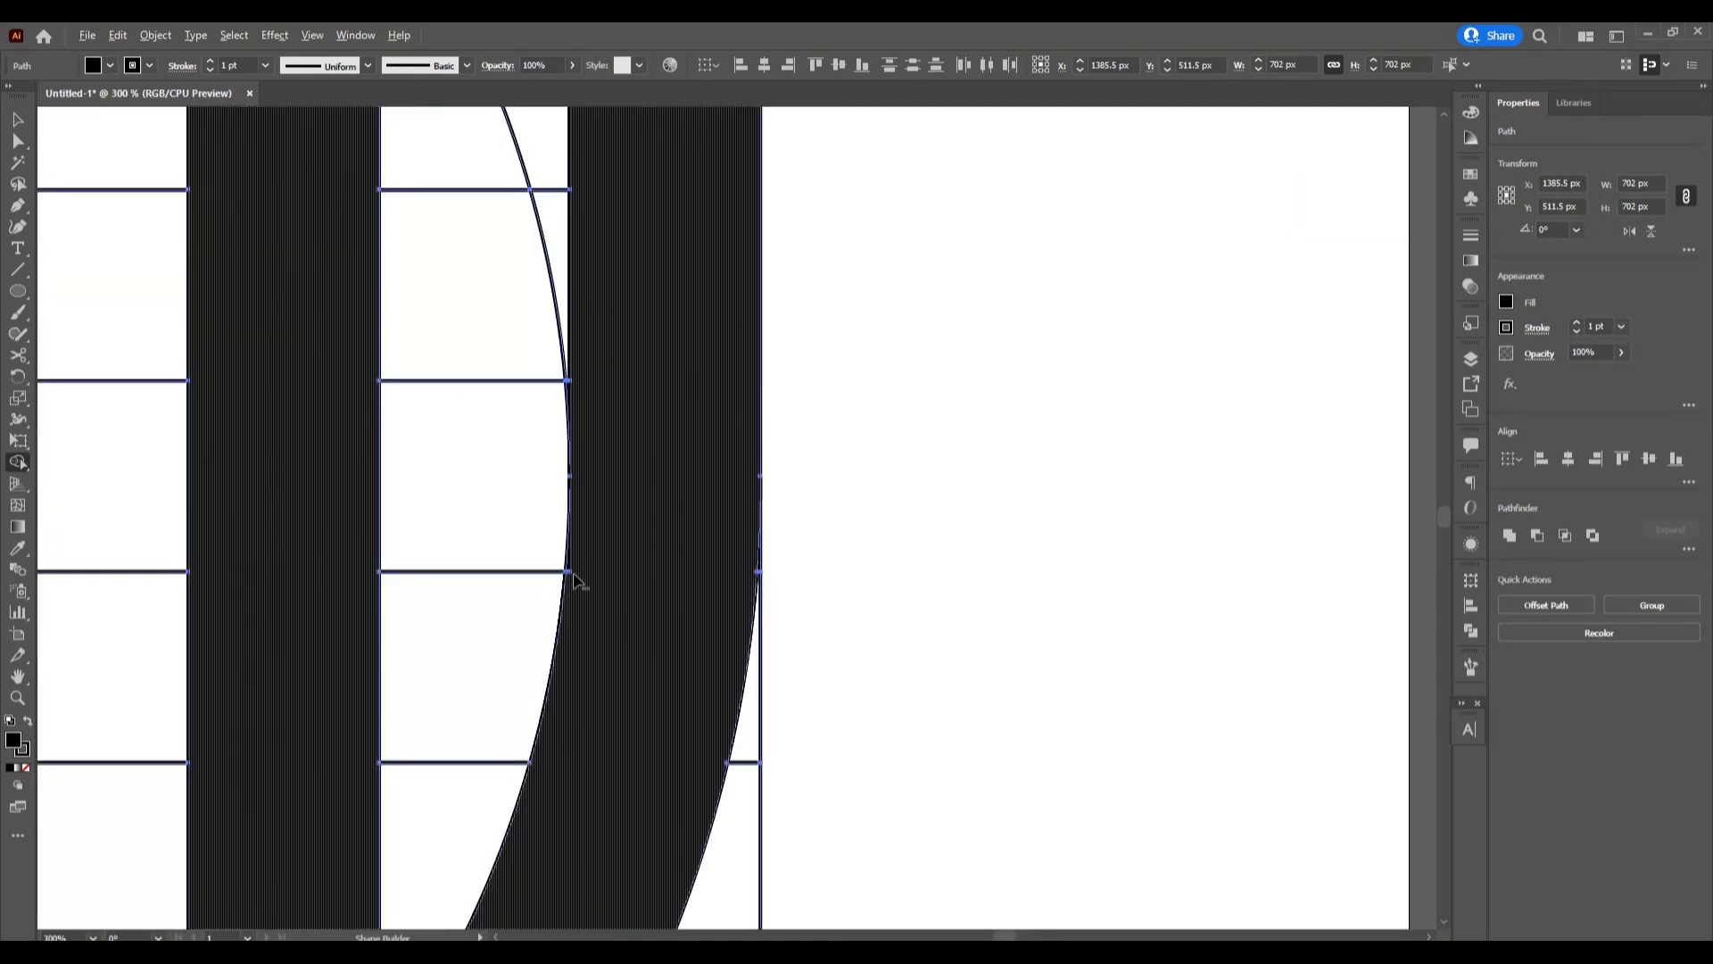
scroll(575, 581, "up", 3)
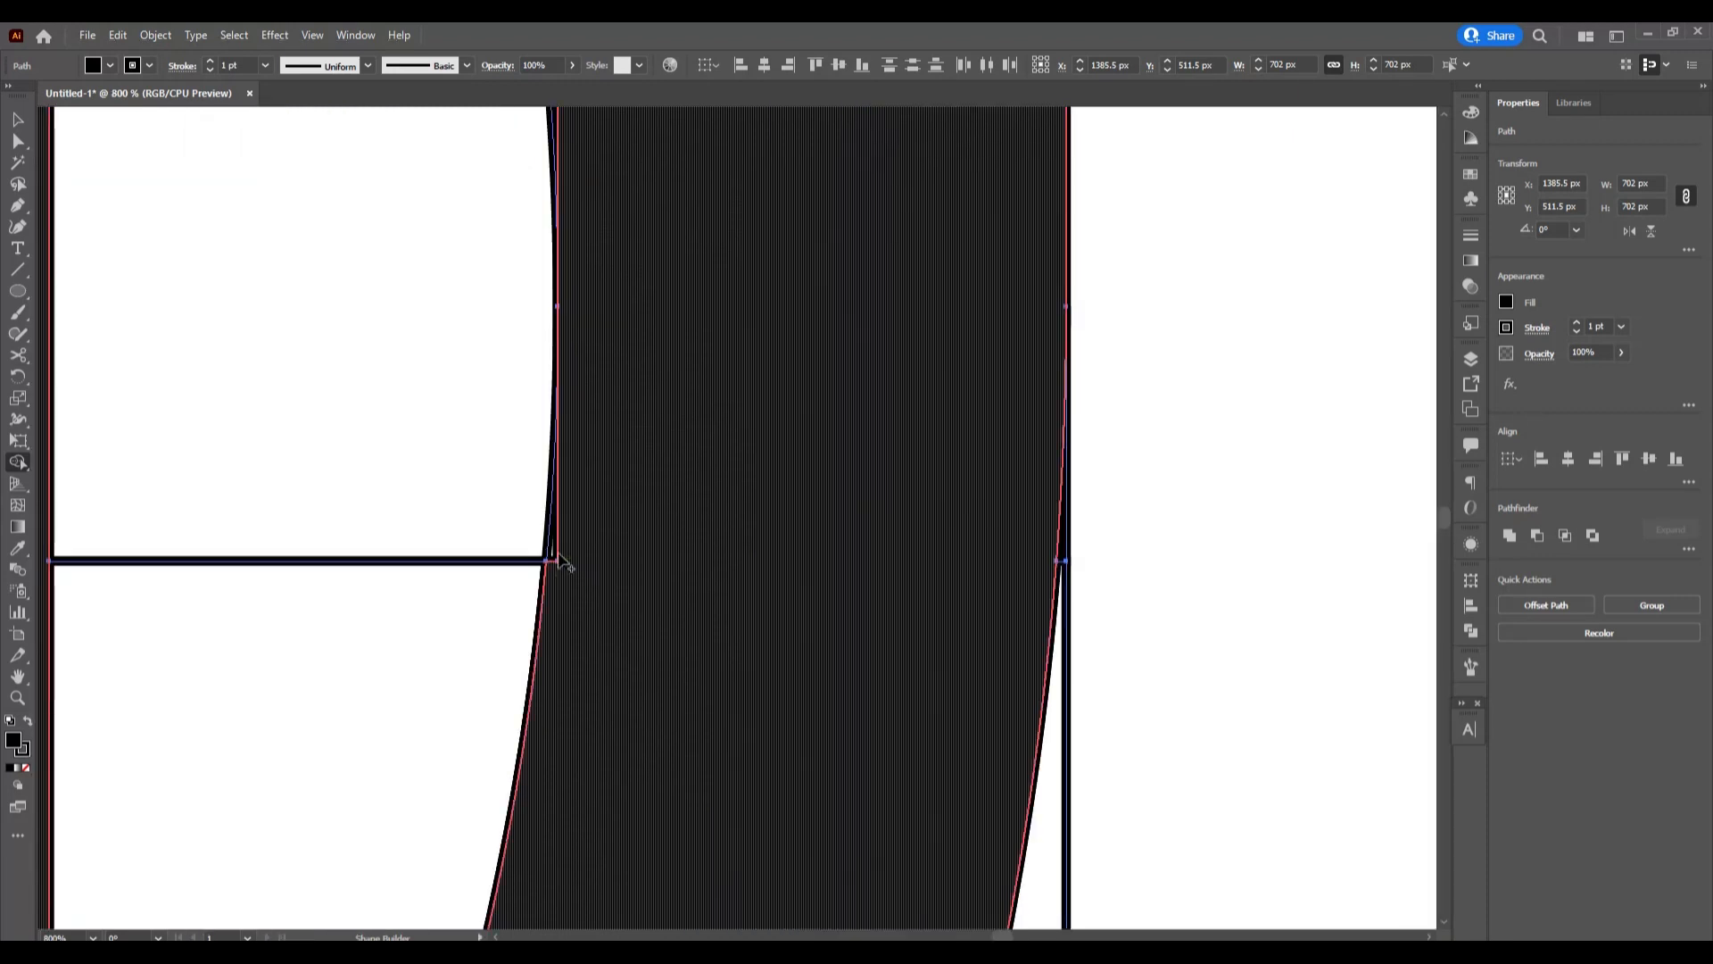
left_click(651, 693)
scroll(651, 693, "down", 5)
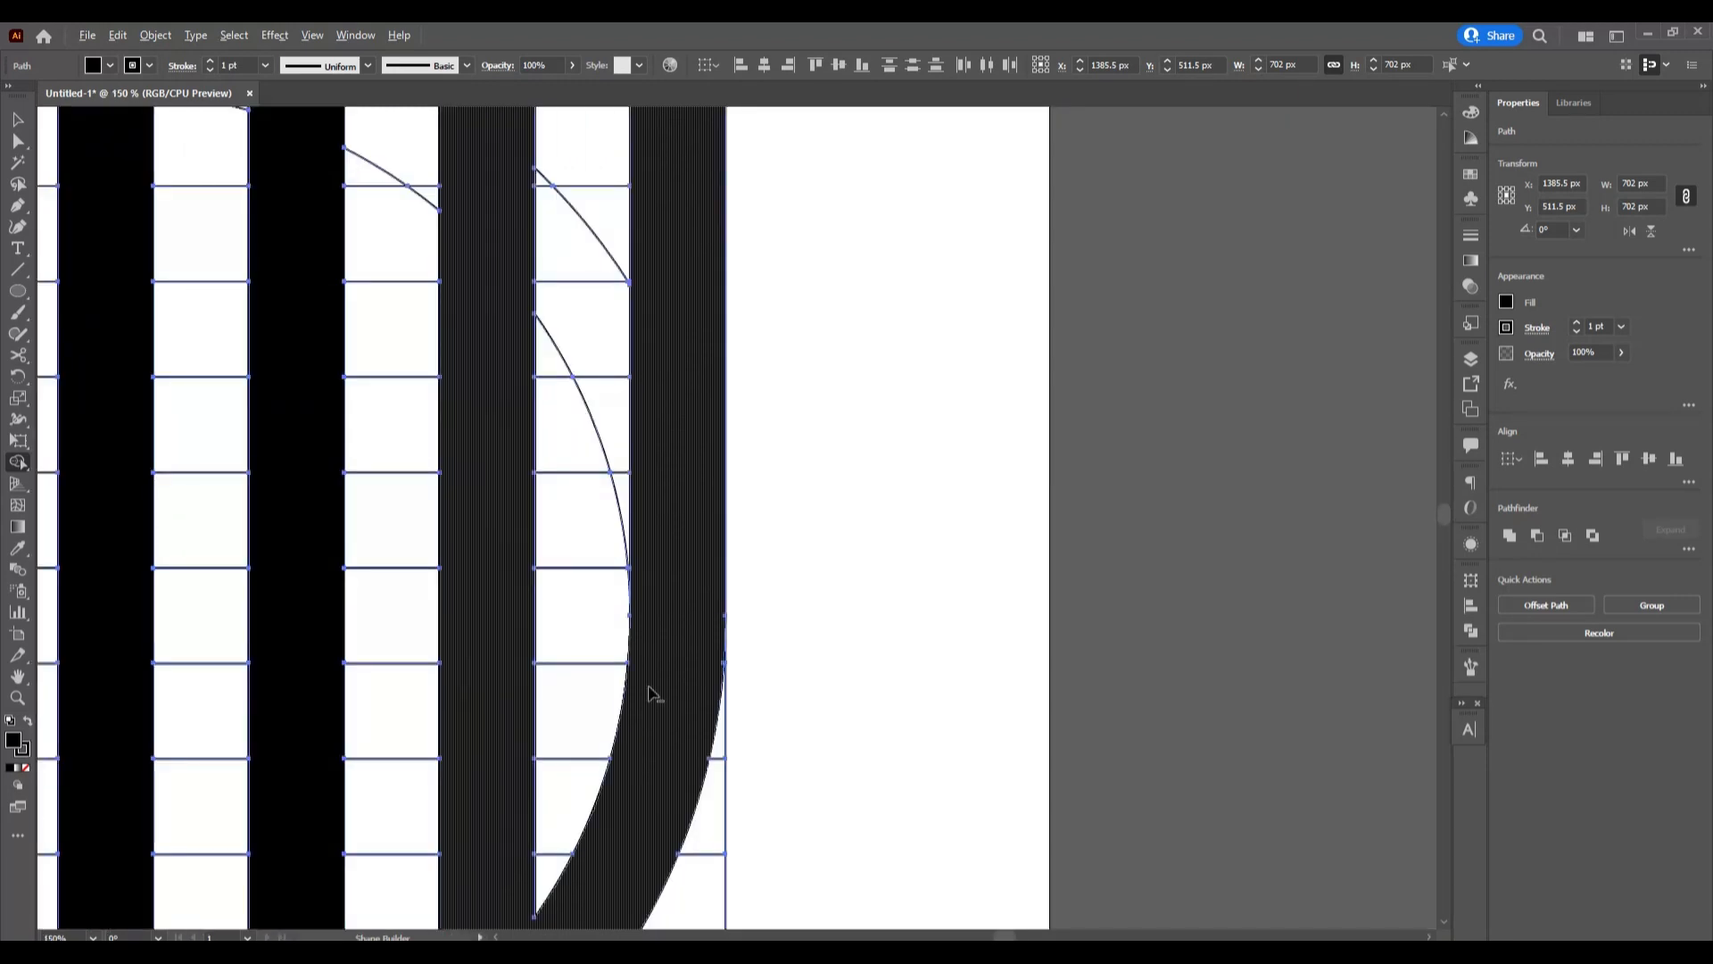
scroll(652, 696, "down", 2)
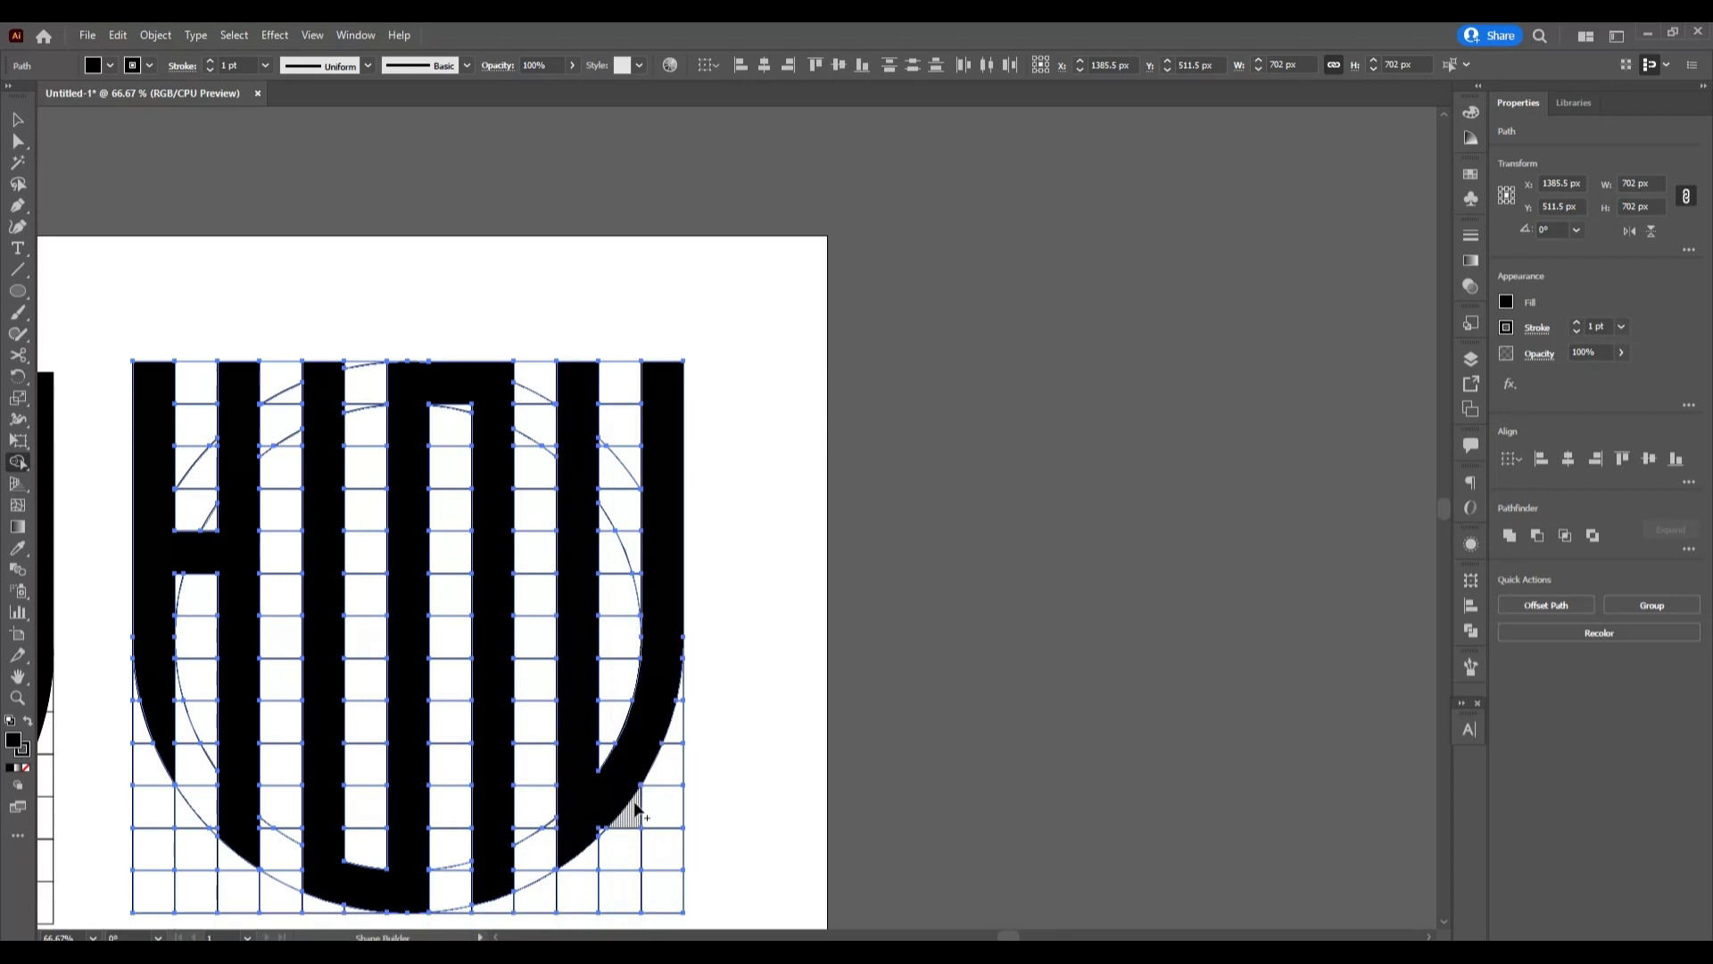
scroll(610, 851, "up", 3)
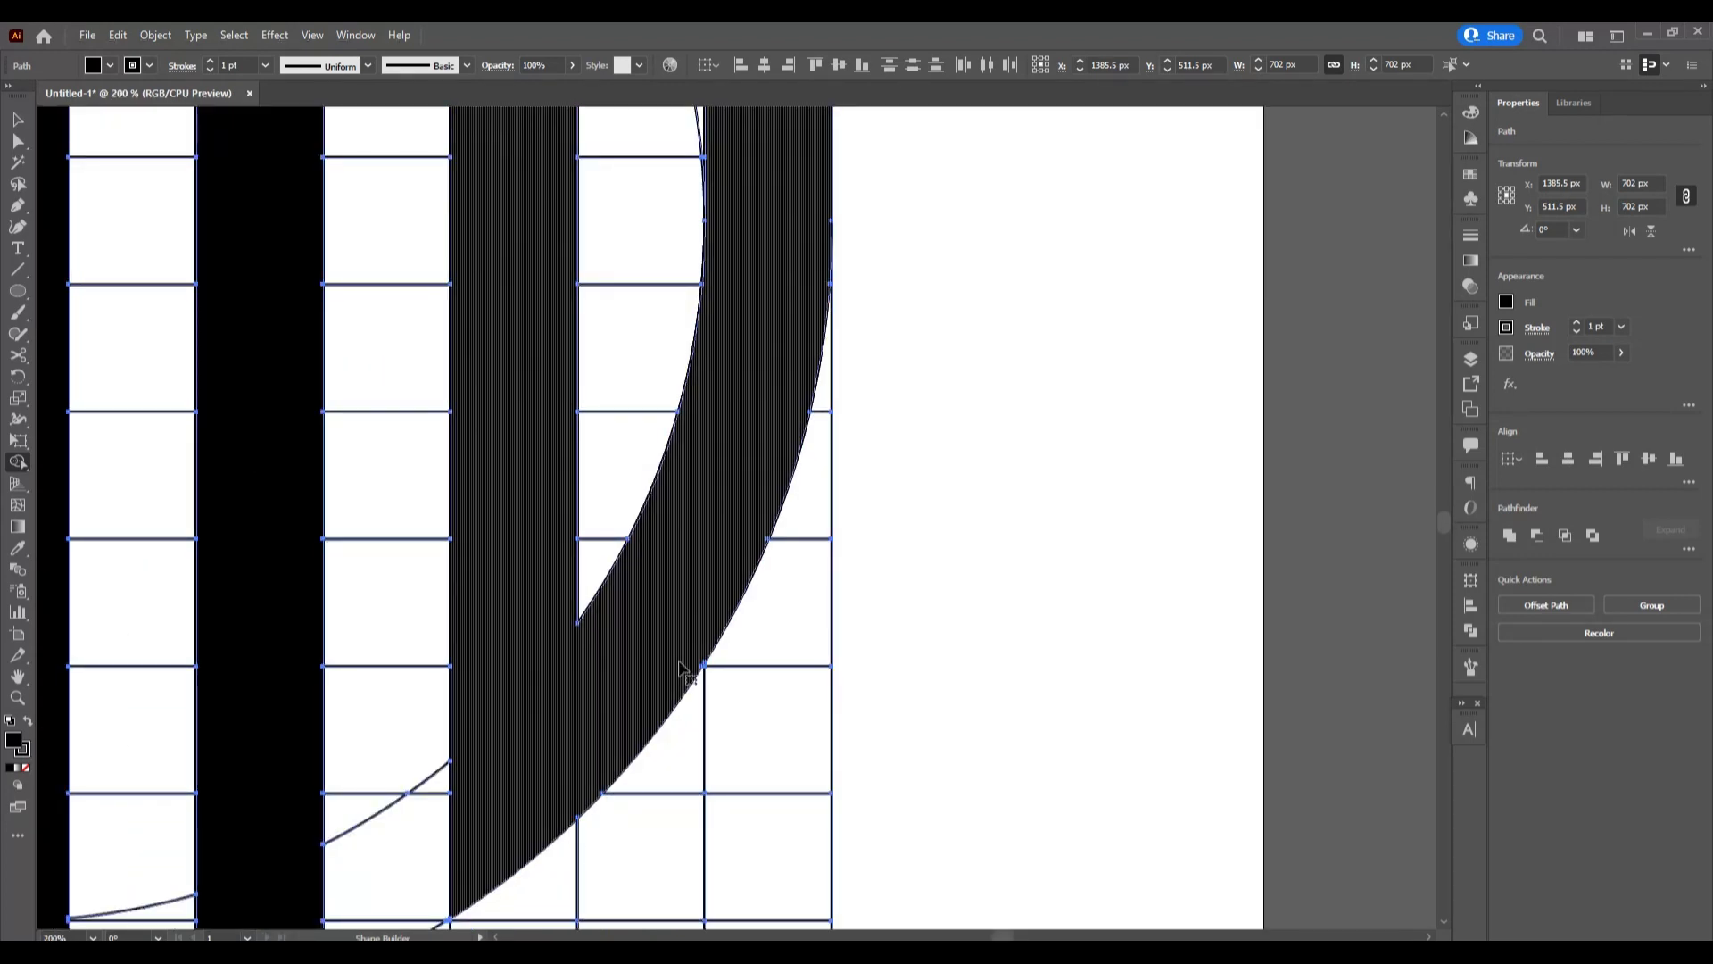
Fit the whole artboard in view and deselect the HNU lettermark's artwork
key("ctrl+0")
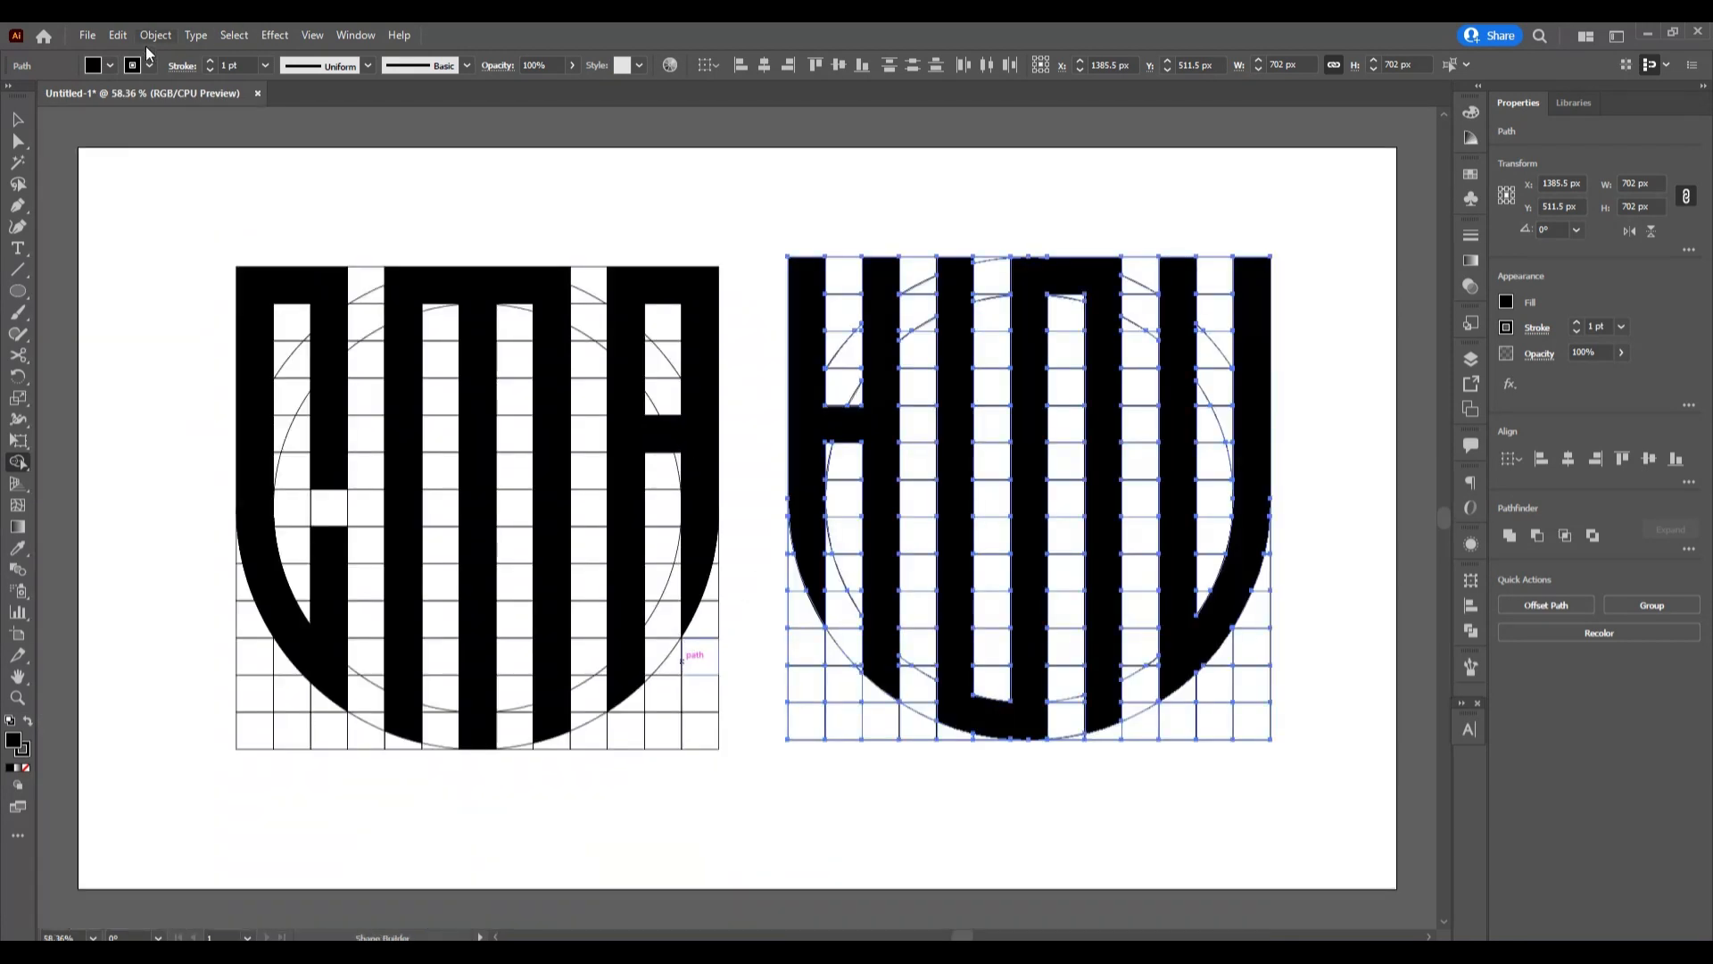
left_click(16, 119)
left_click(282, 187)
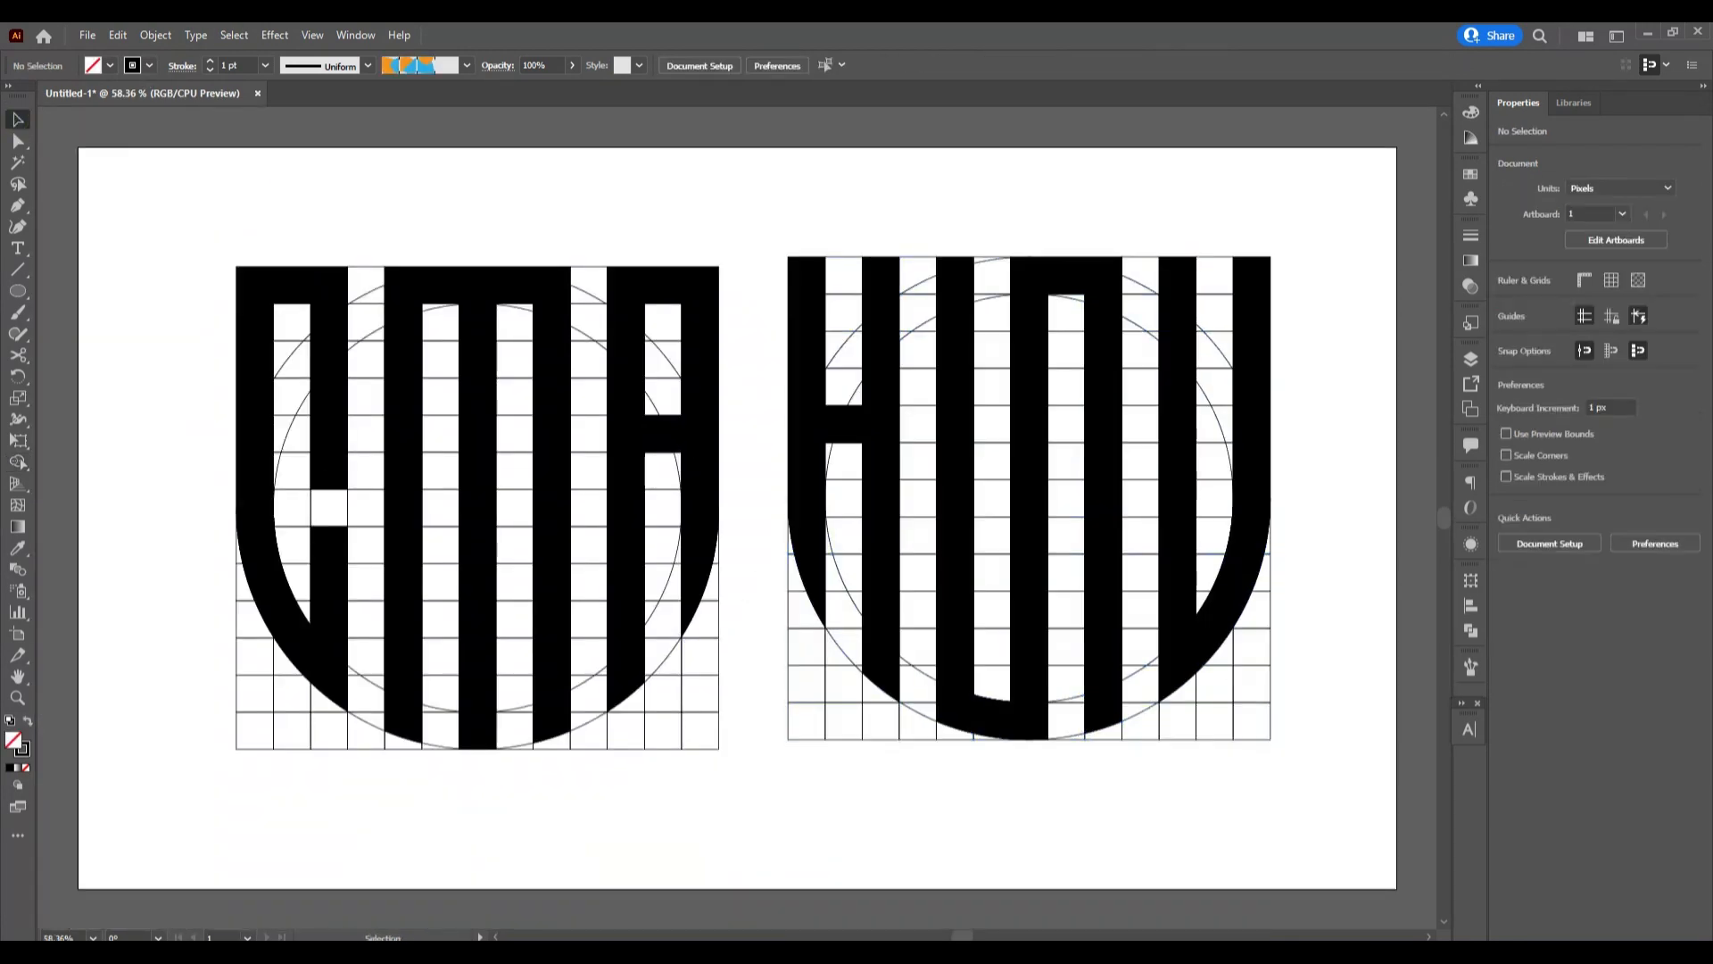
left_click(332, 549)
left_click(415, 385)
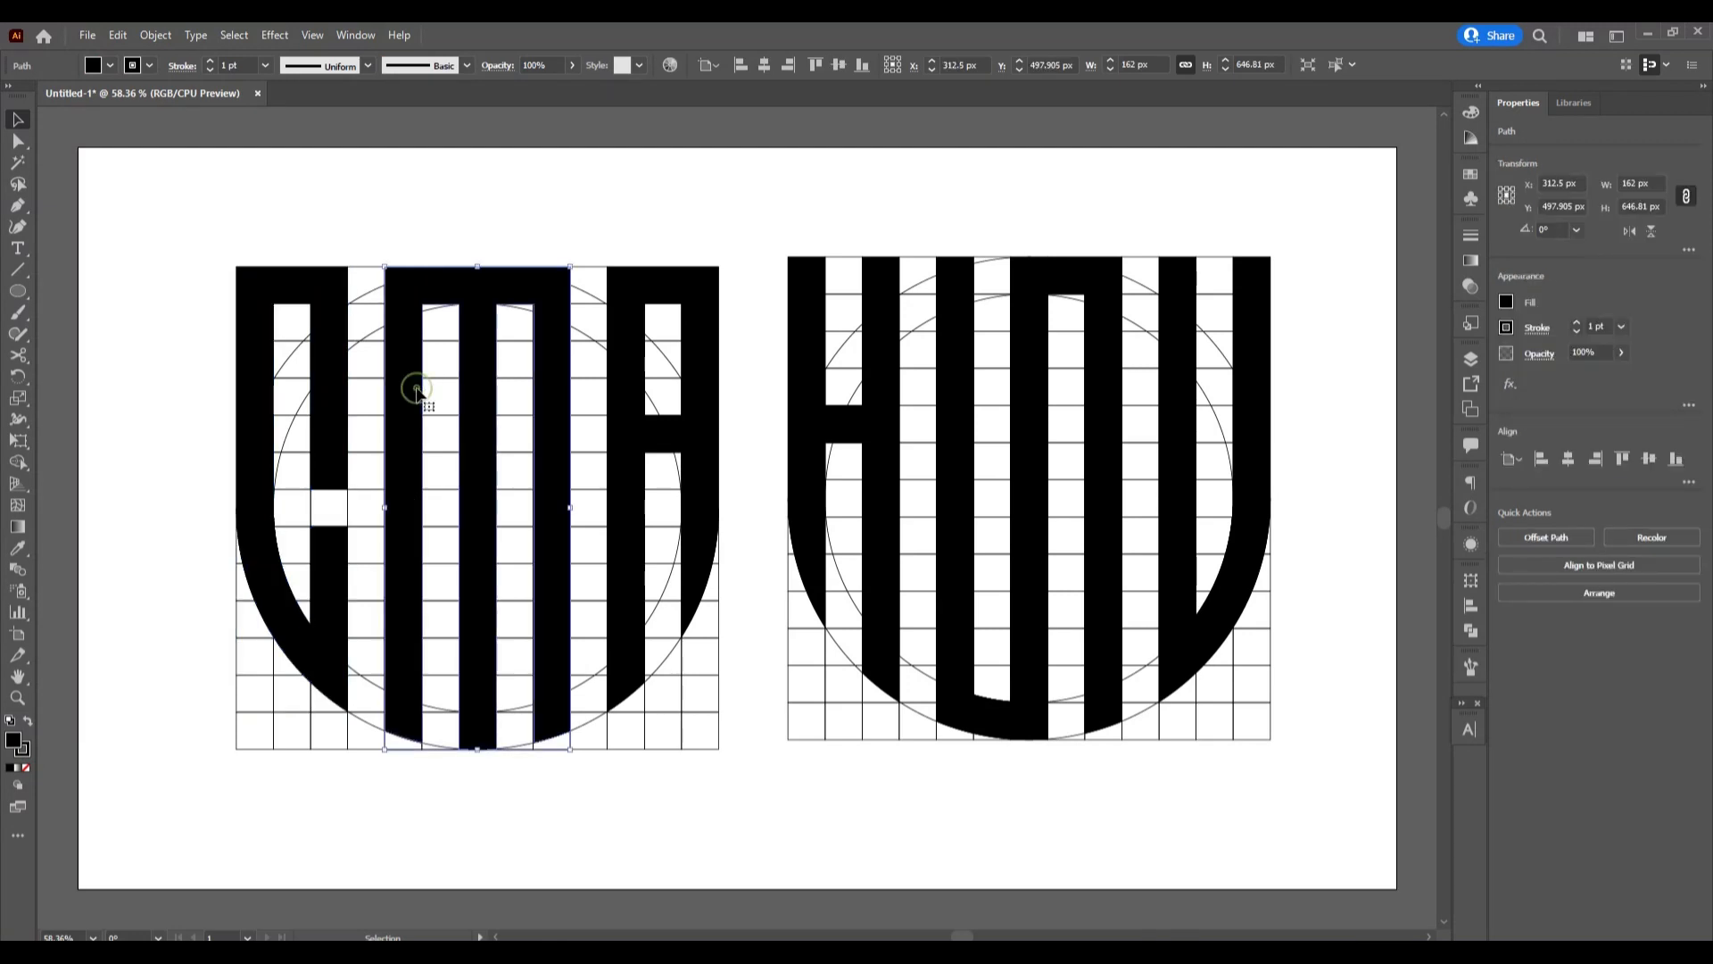
left_click(631, 368)
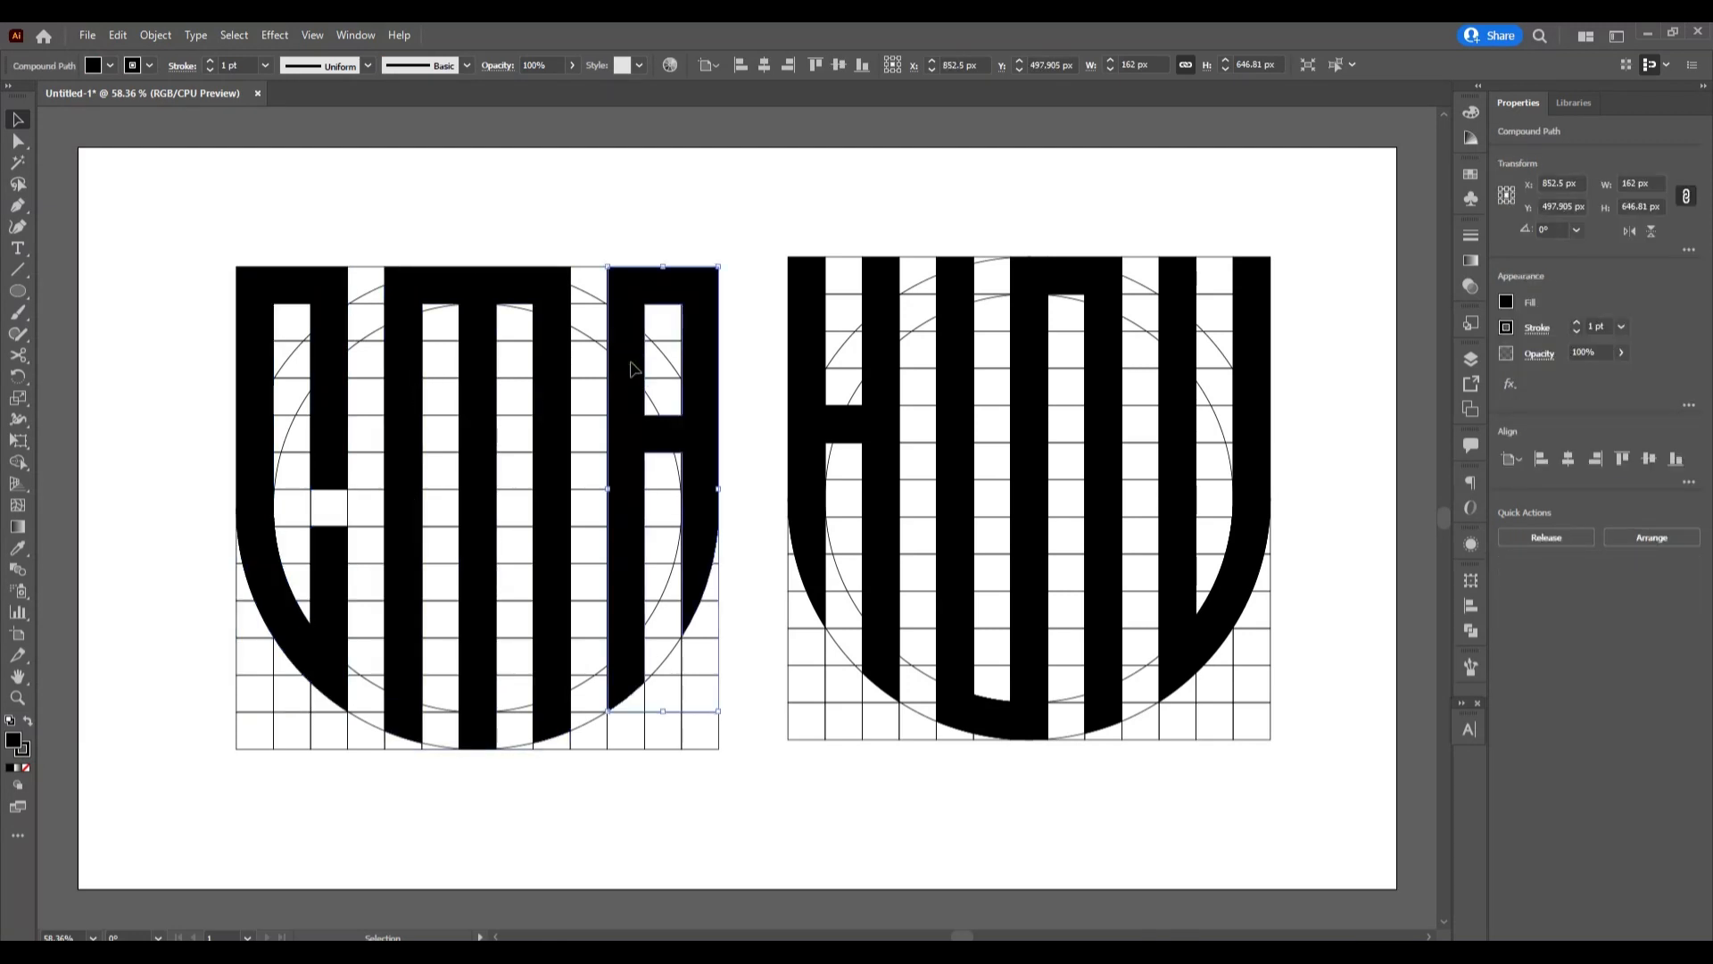
left_click(548, 388, "shift")
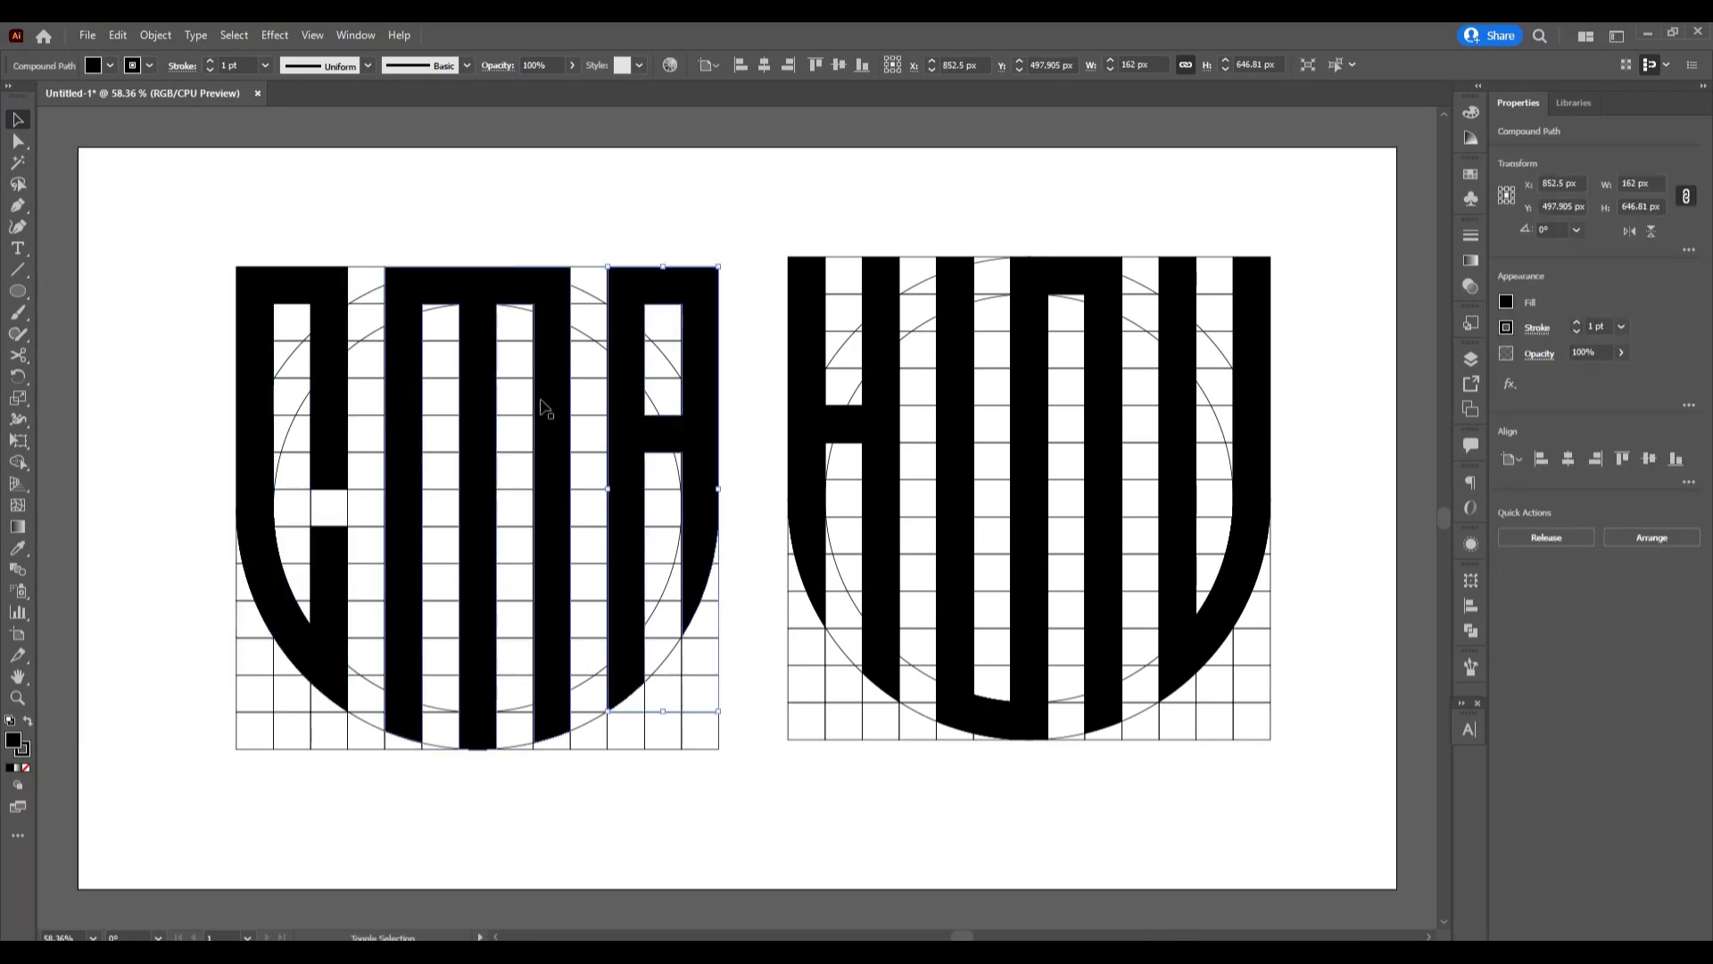
left_click(347, 433, "shift")
key("a")
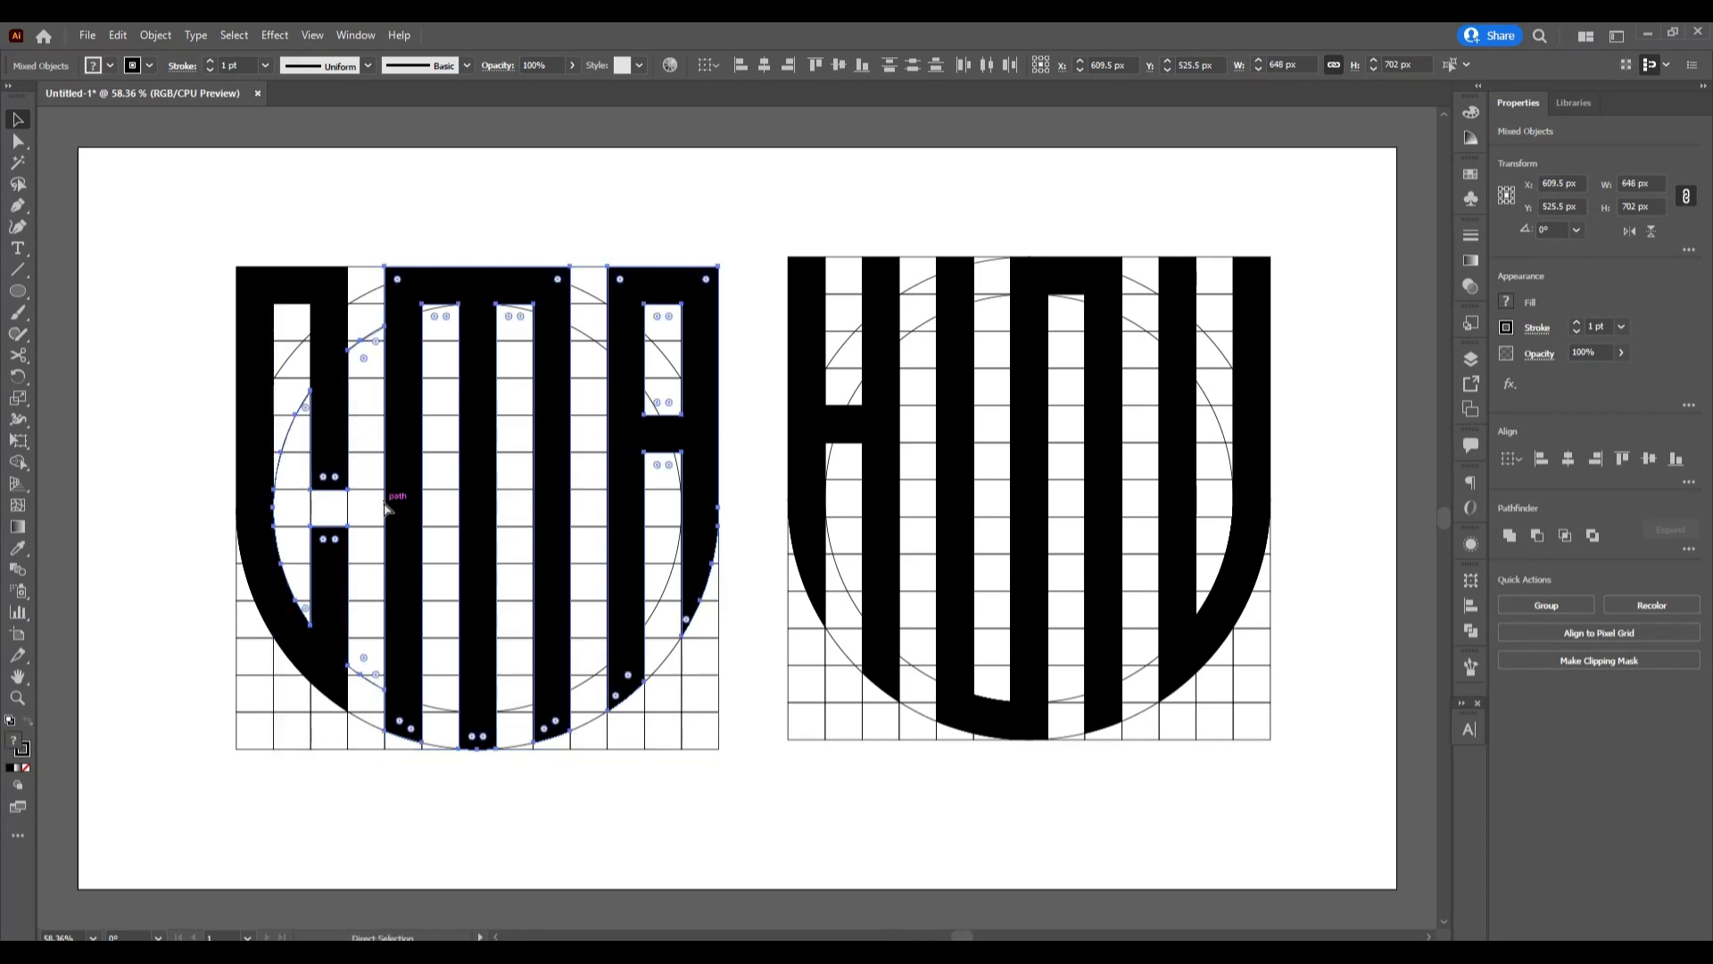
key("Delete")
key("v")
key("ctrl+z")
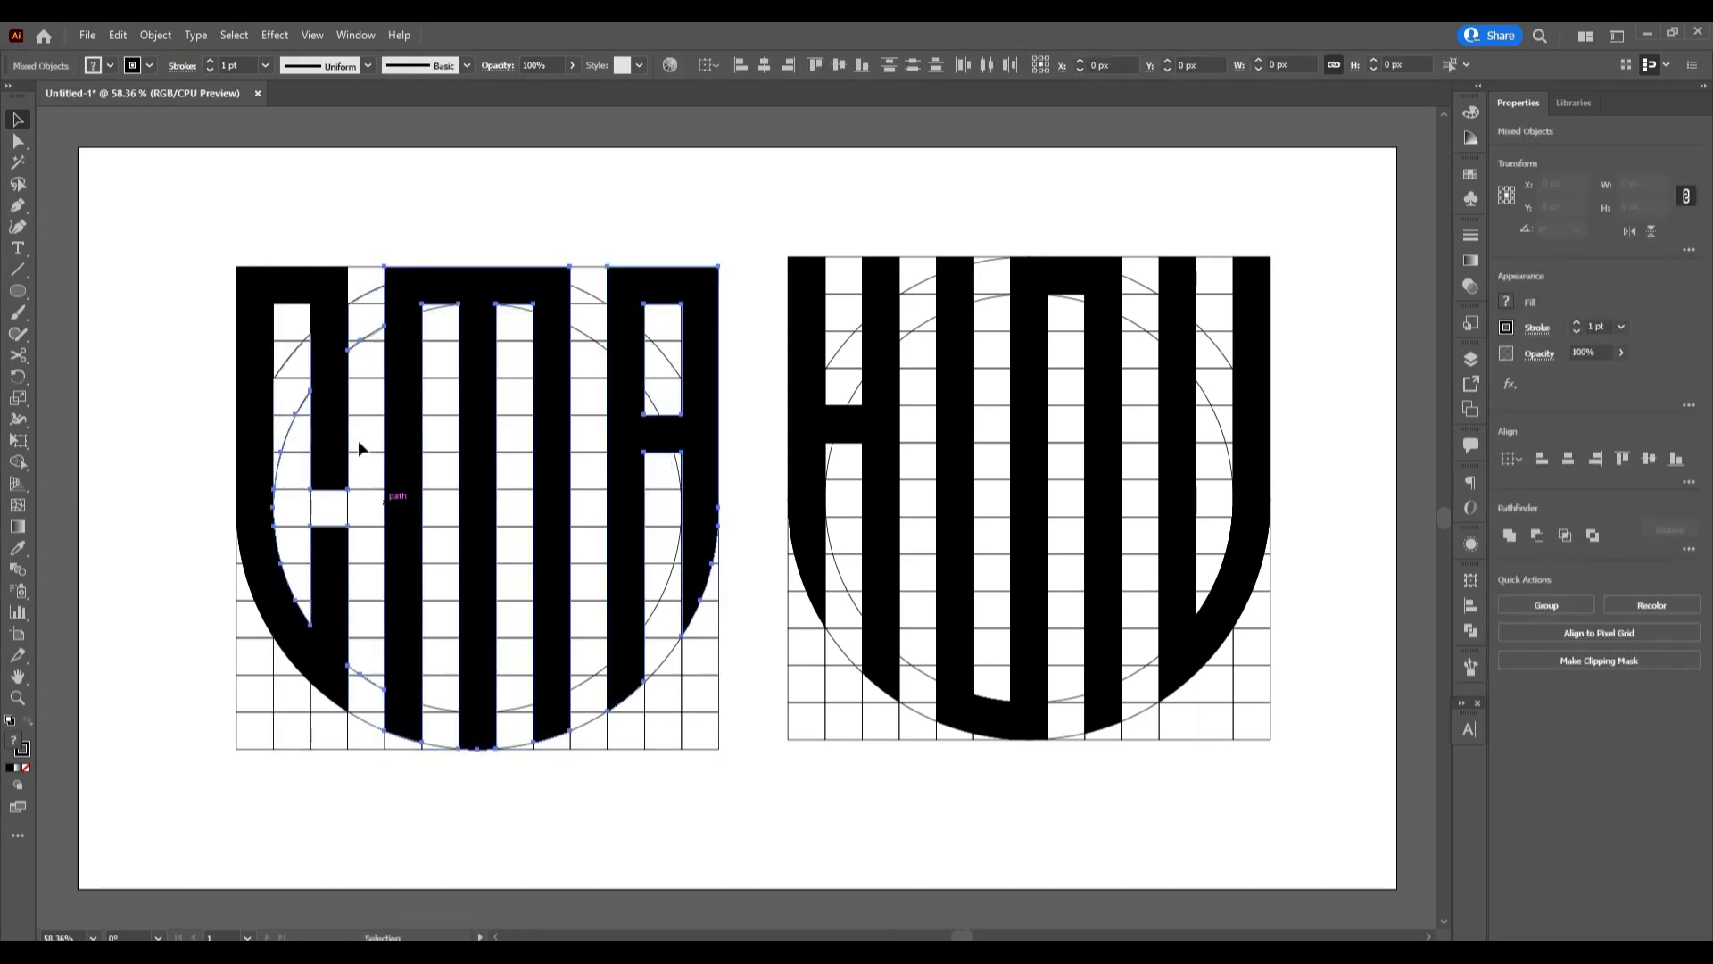
Cut the three black letters of the GMA lettermark and delete its remaining grid and circle pieces
left_click(317, 293)
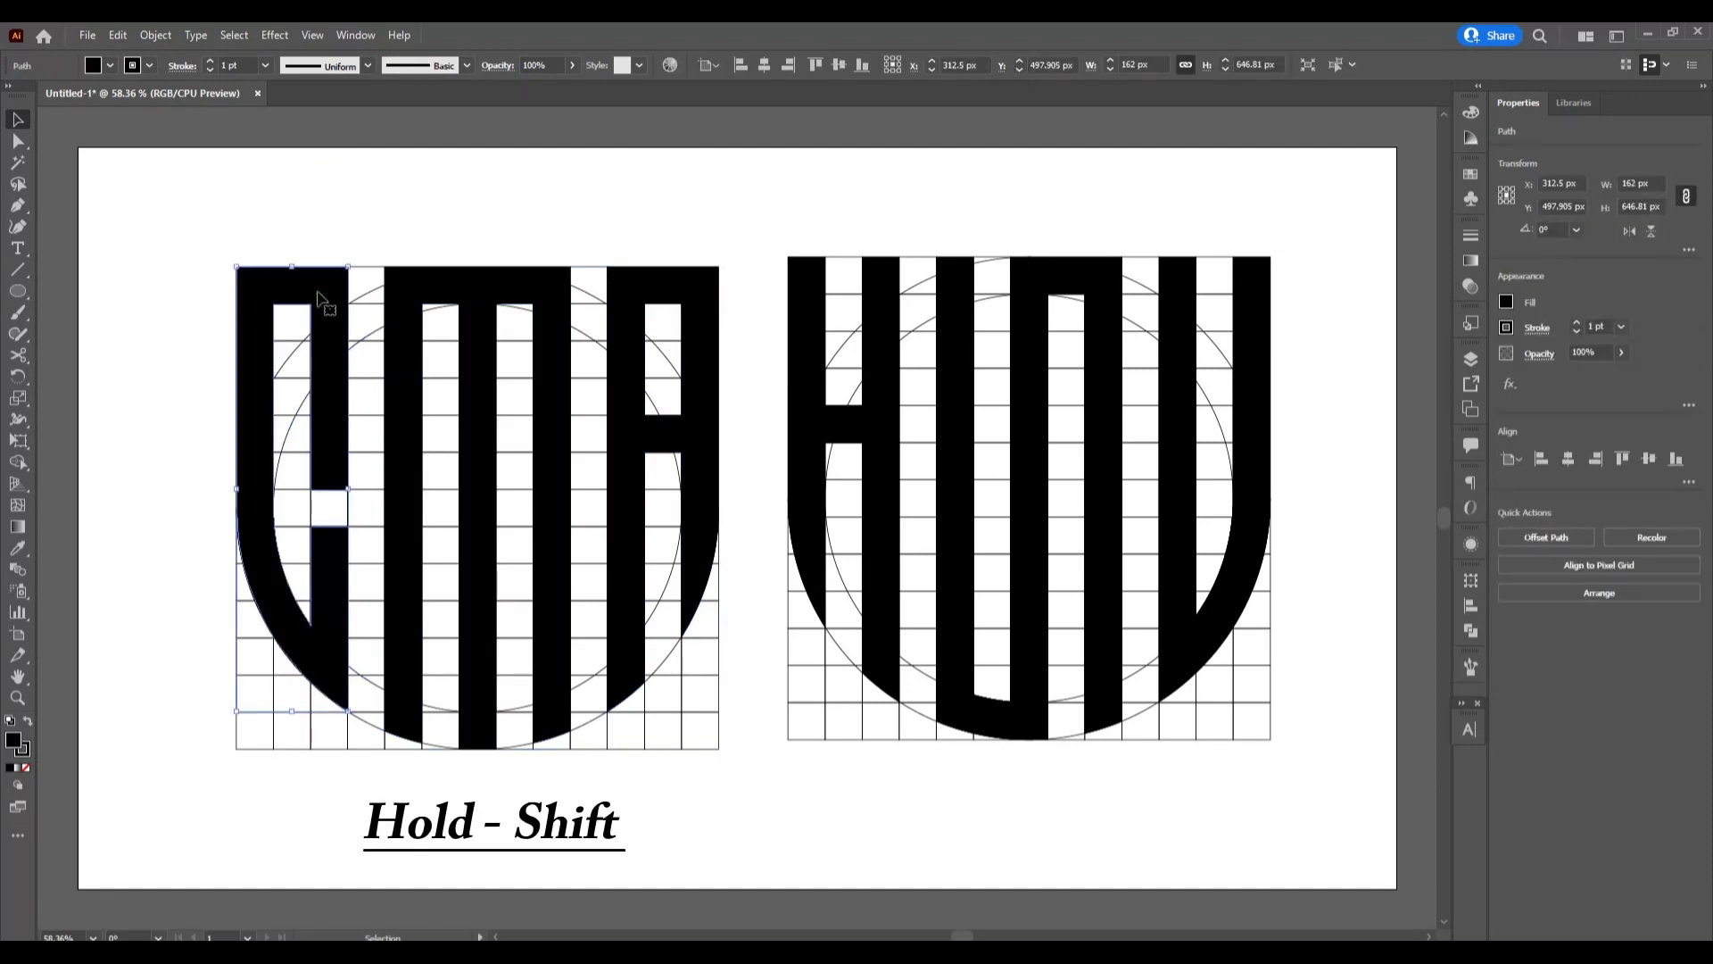
left_click(406, 299, "shift")
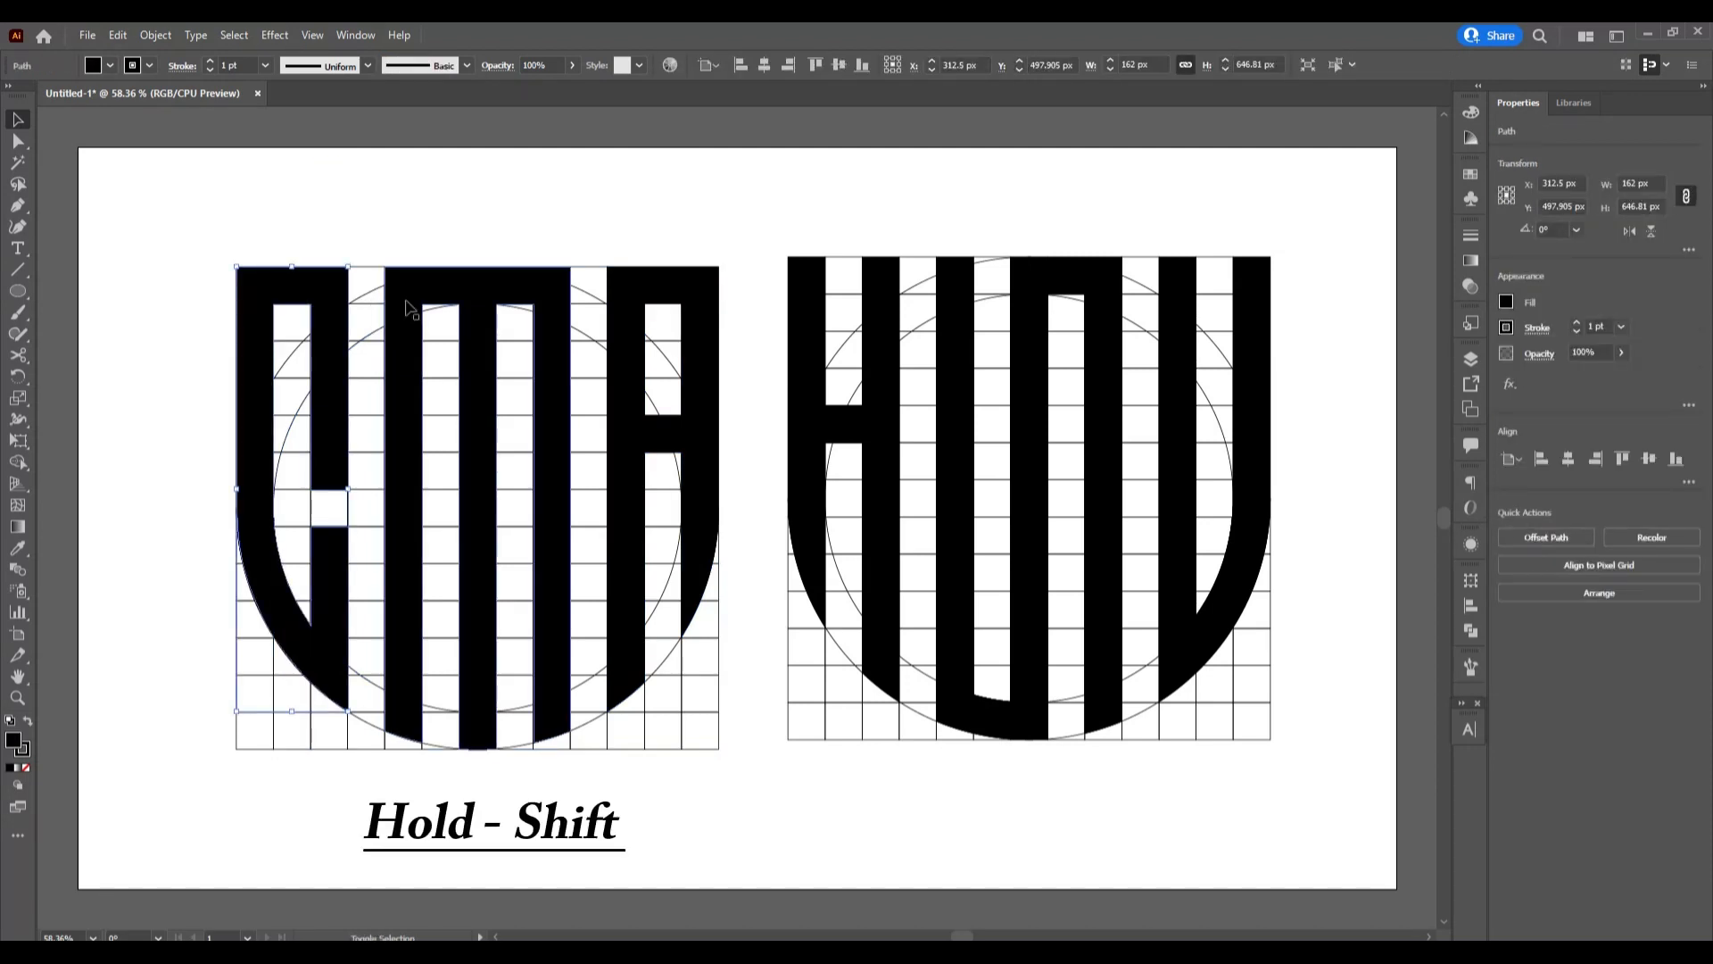
left_click(622, 294, "shift")
key("ctrl+x")
left_click_drag(191, 239, 731, 797)
key("Delete")
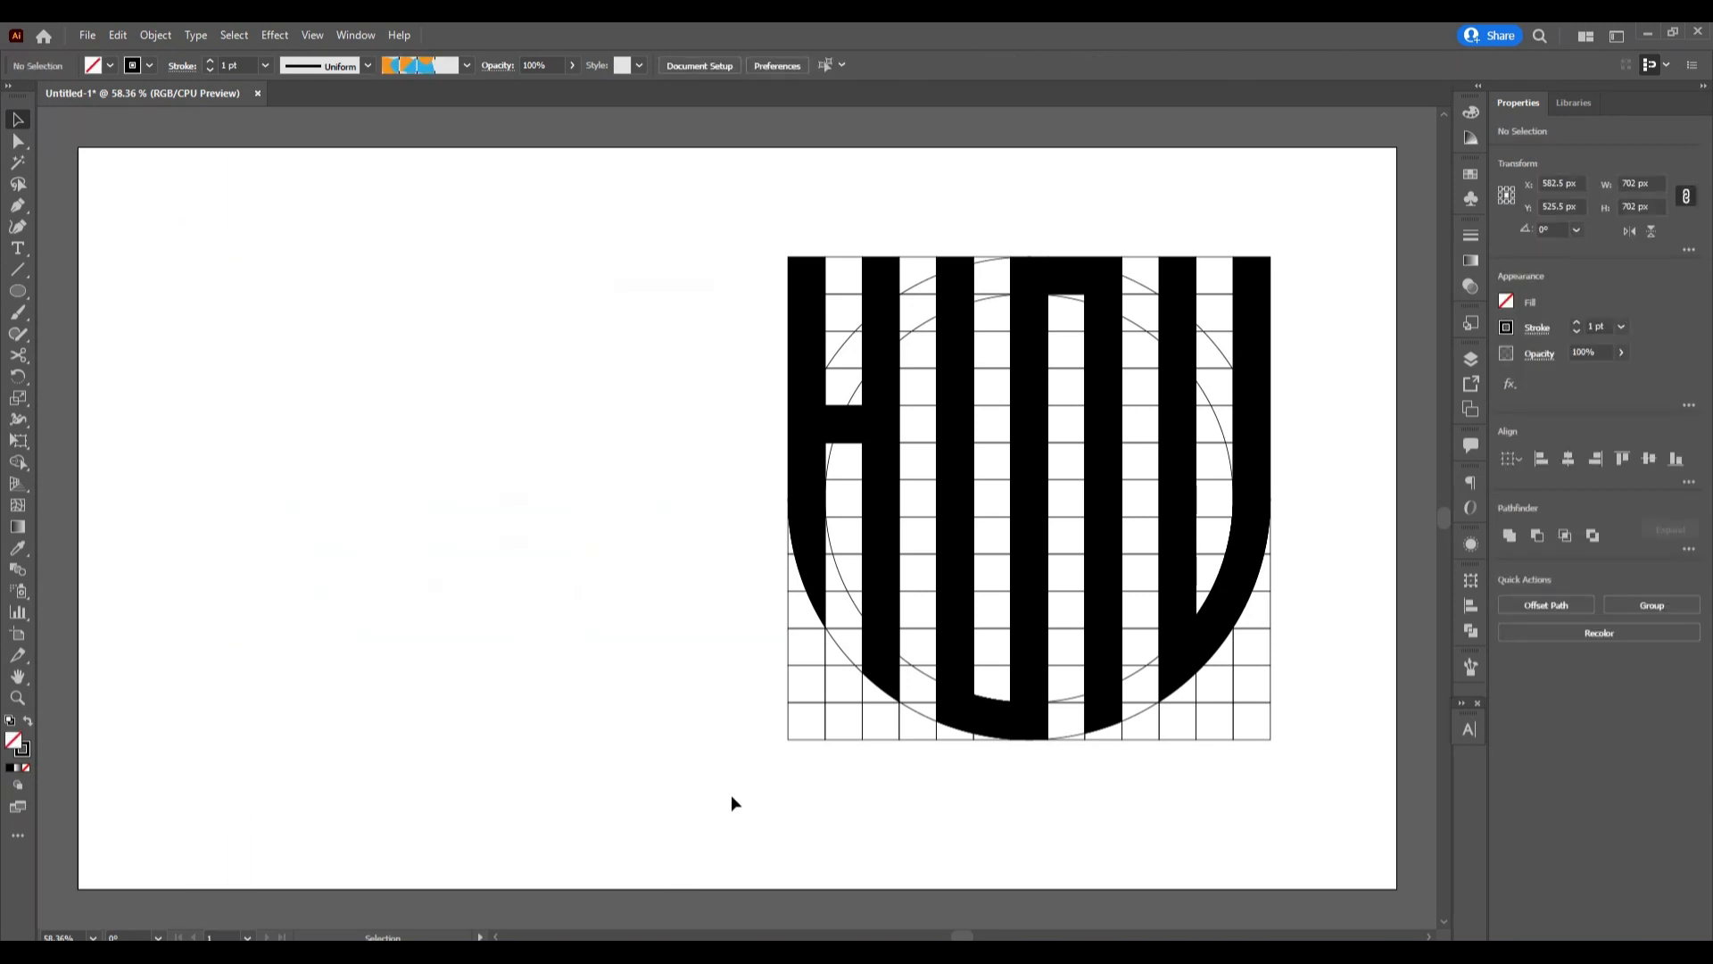
Paste the GMA letters back and place them on the left half of the artboard, clear of the HNU lettermark
key("ctrl+v")
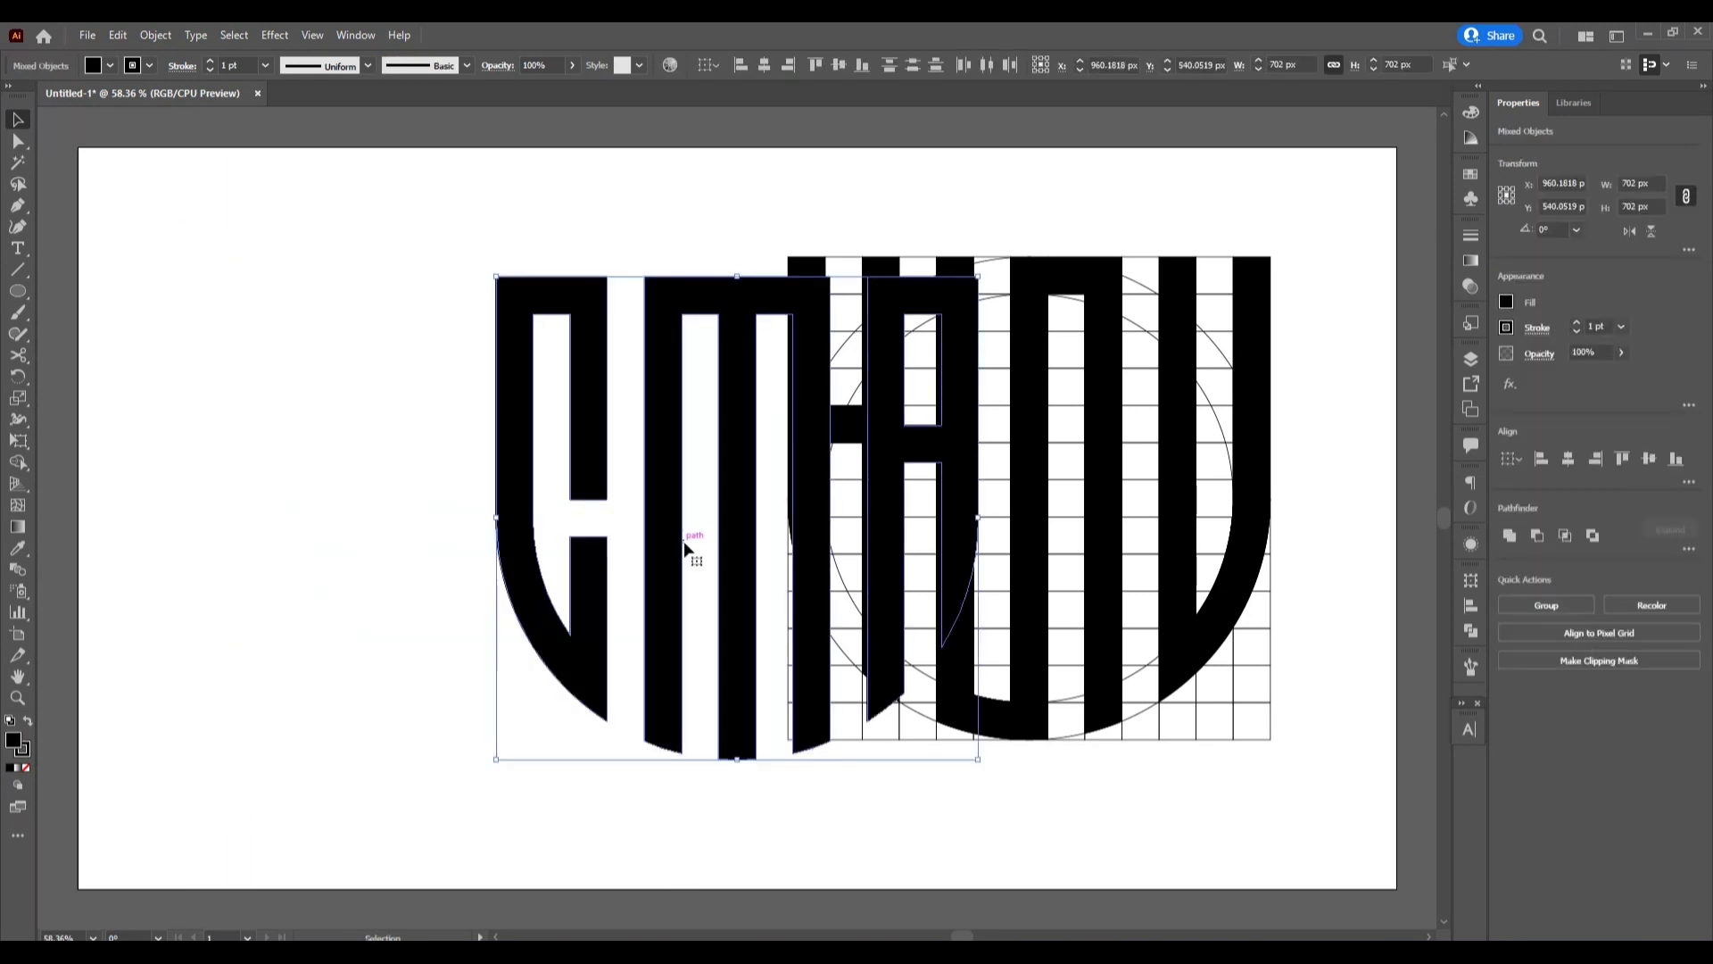
left_click_drag(730, 542, 425, 535)
left_click_drag(415, 534, 414, 534)
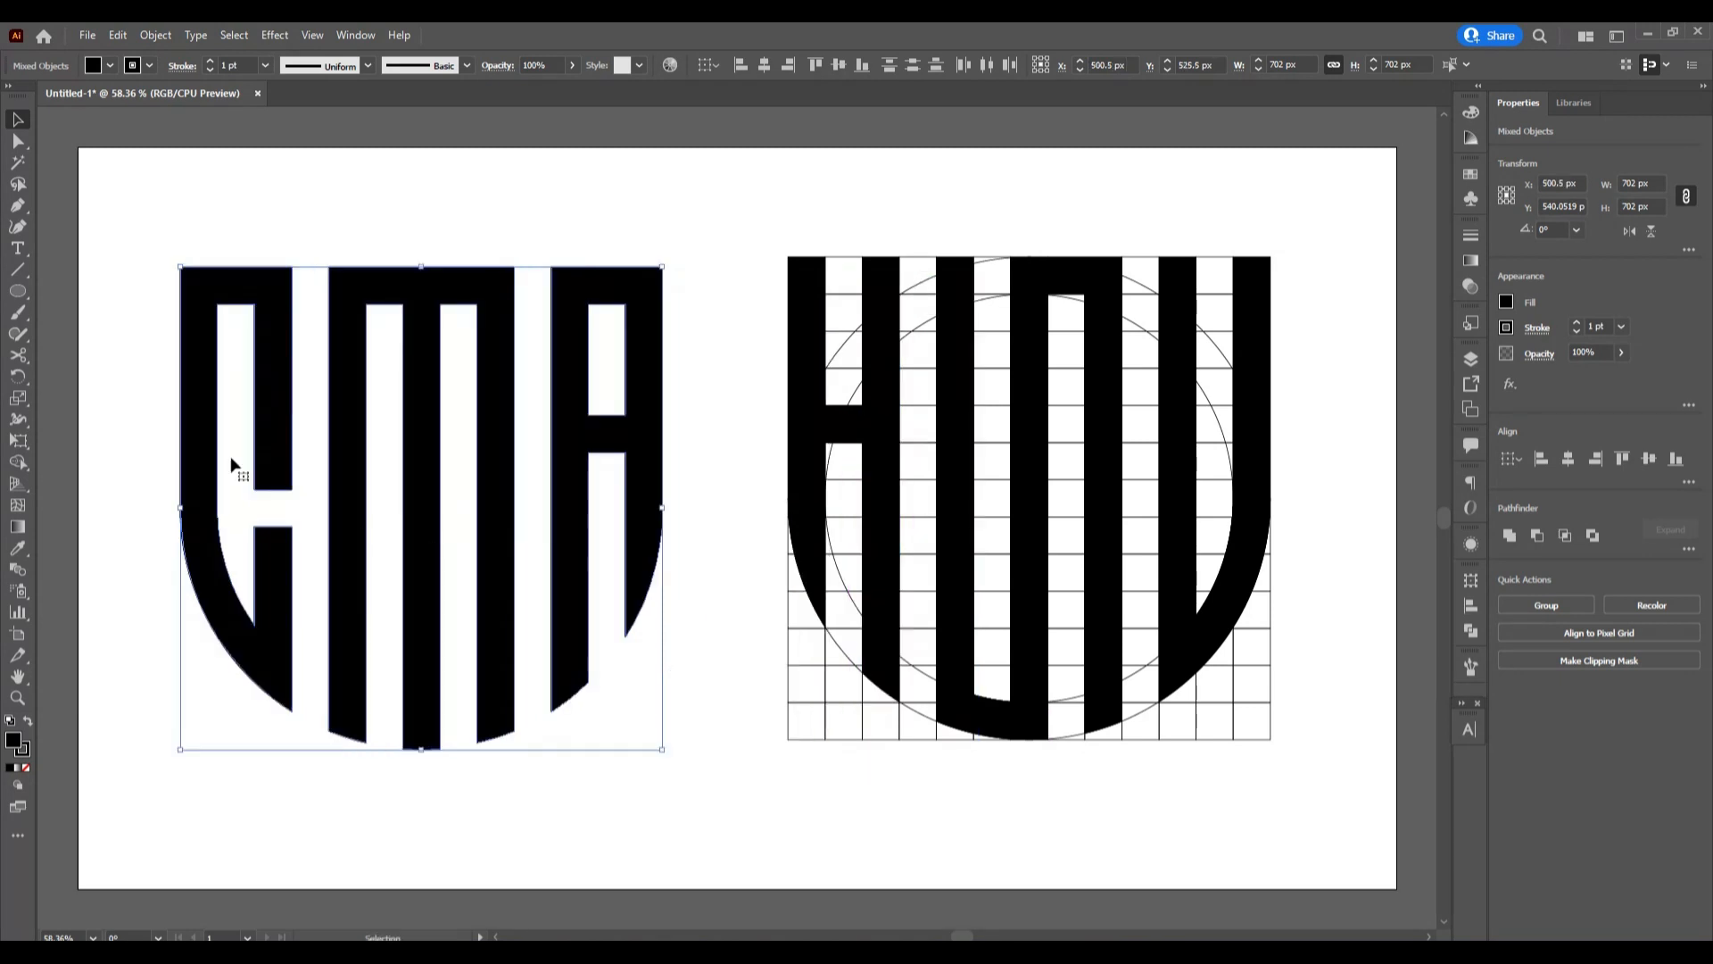
Remove the stroke from the GMA letters, keeping the black fill, and deselect them
left_click(110, 65)
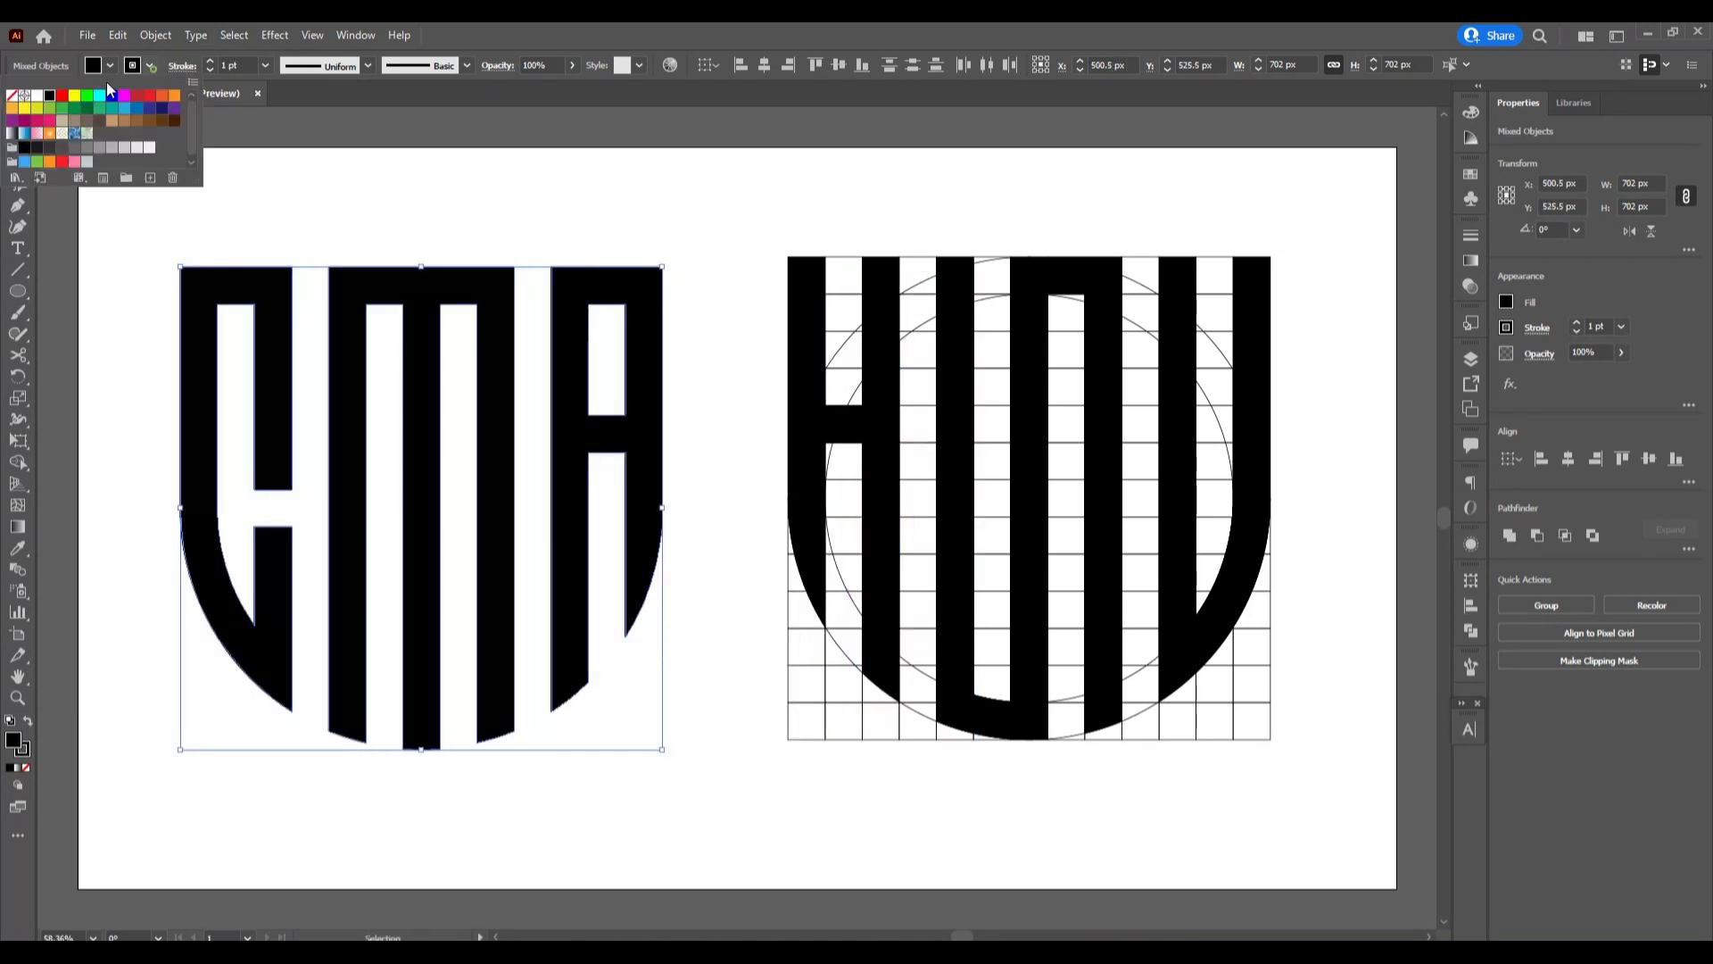
left_click(11, 98)
left_click(312, 199)
left_click(312, 199)
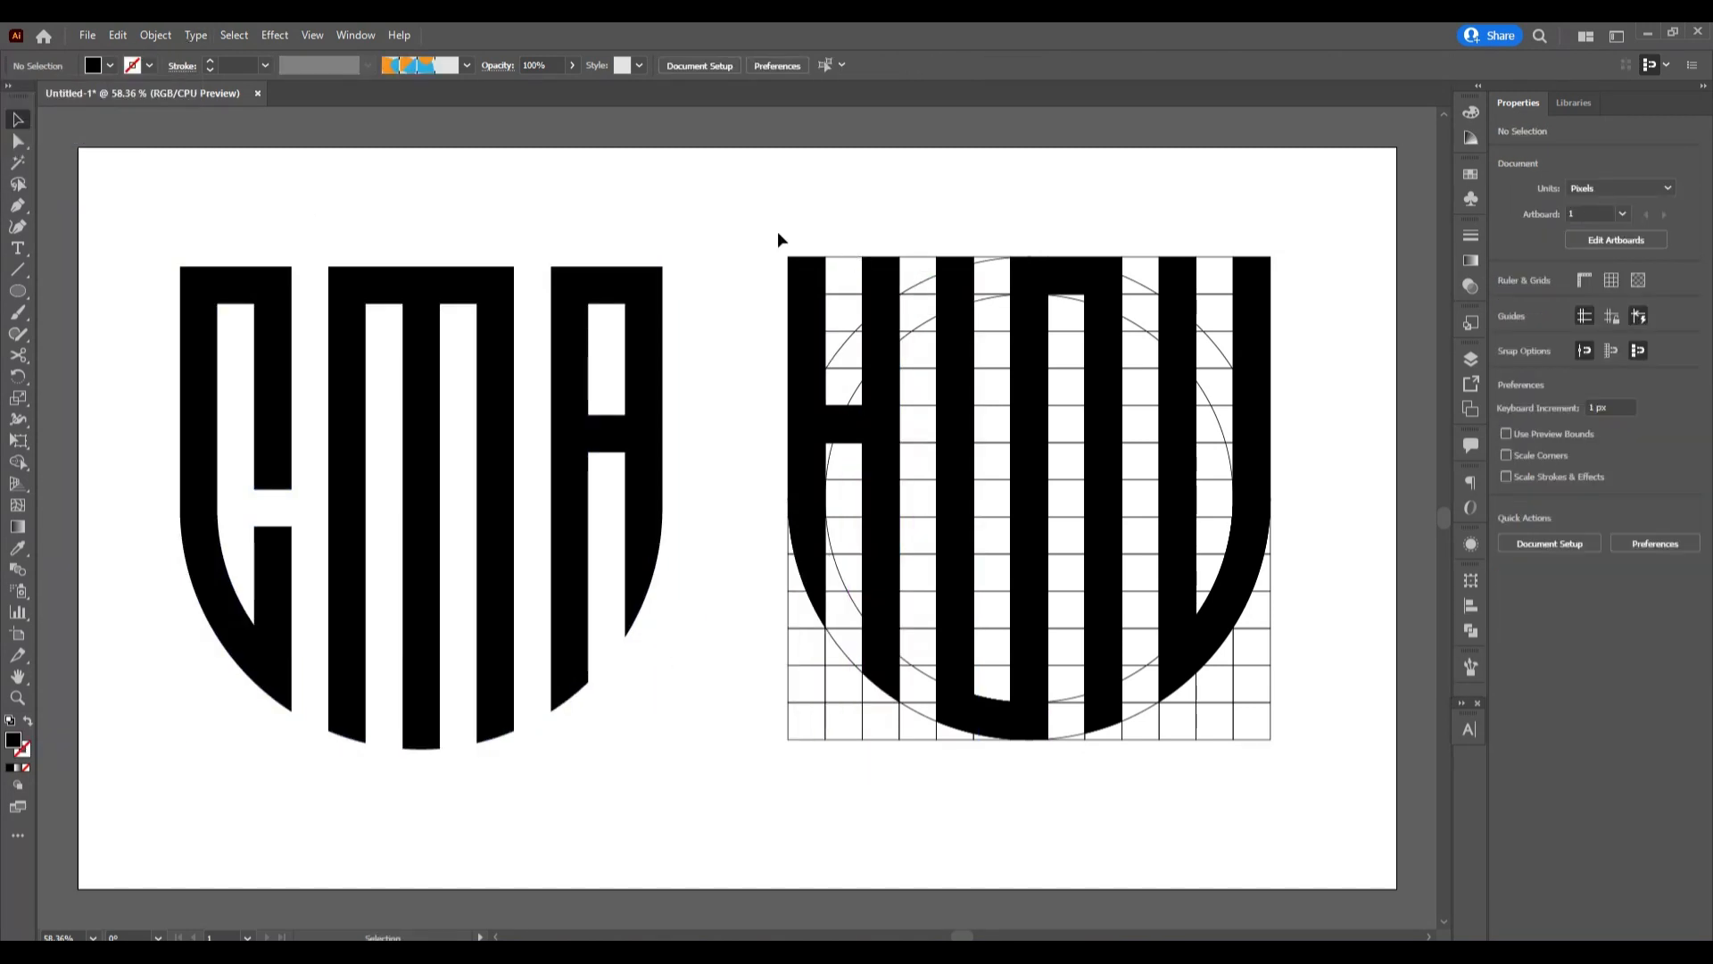
Cut the black H, N and U out of the second lettermark and delete its remaining grid and circle pieces
left_click(808, 330)
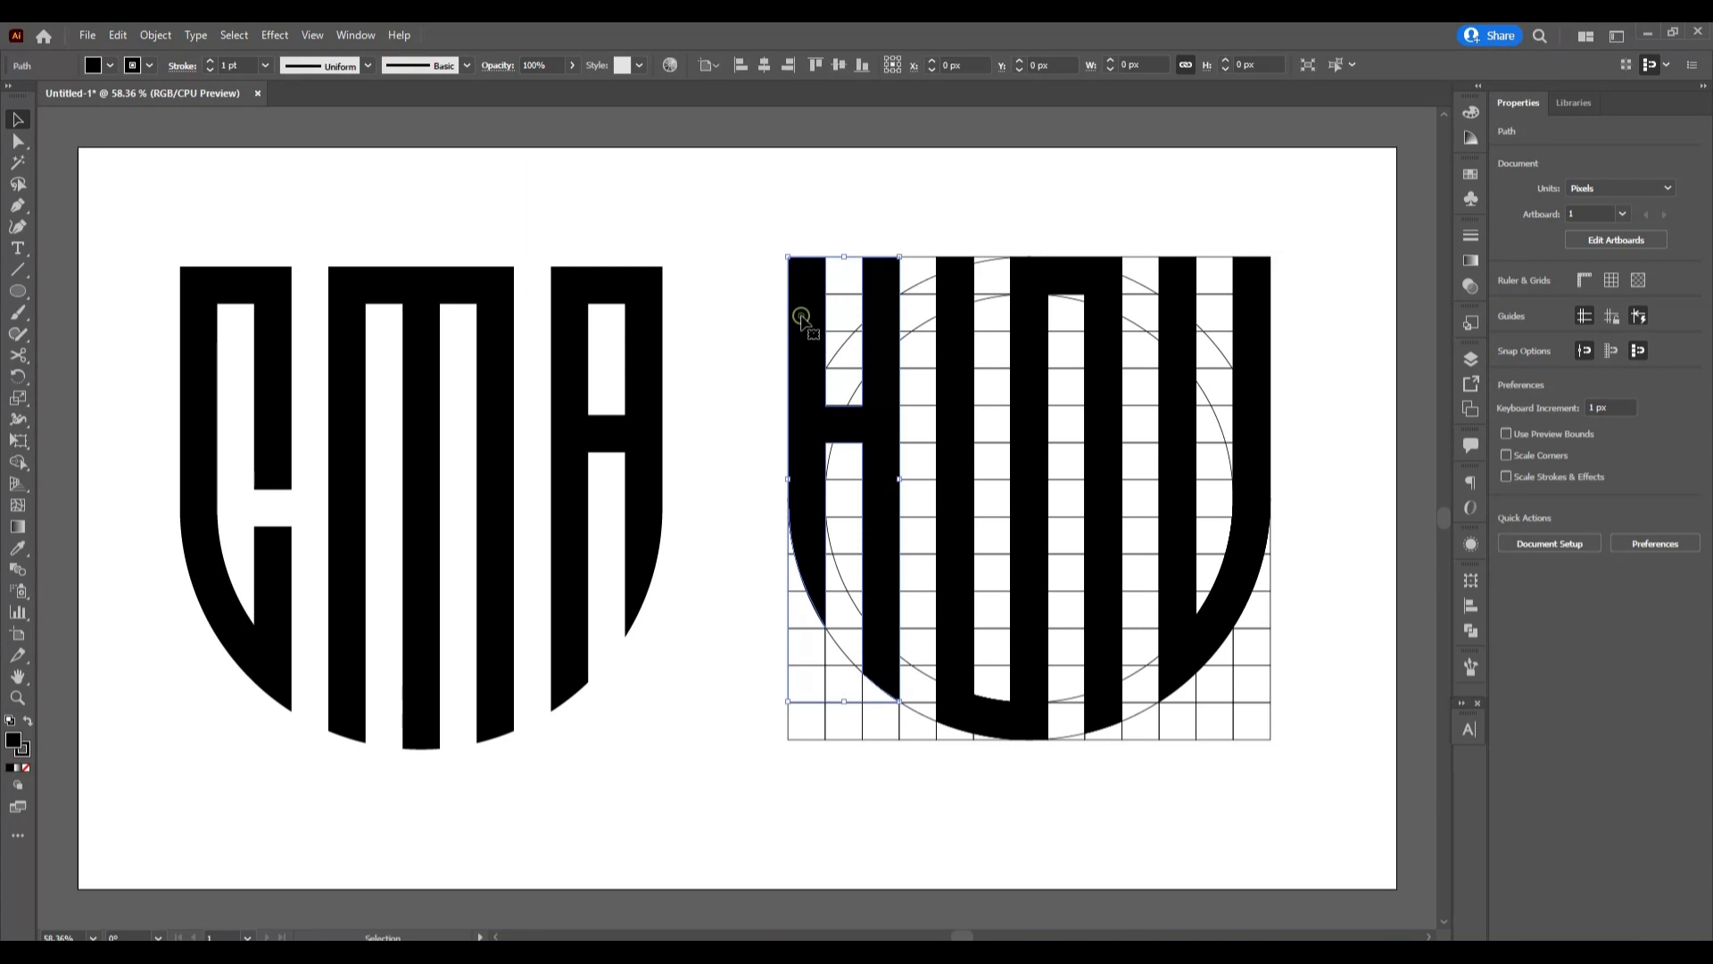
left_click(942, 379, "shift")
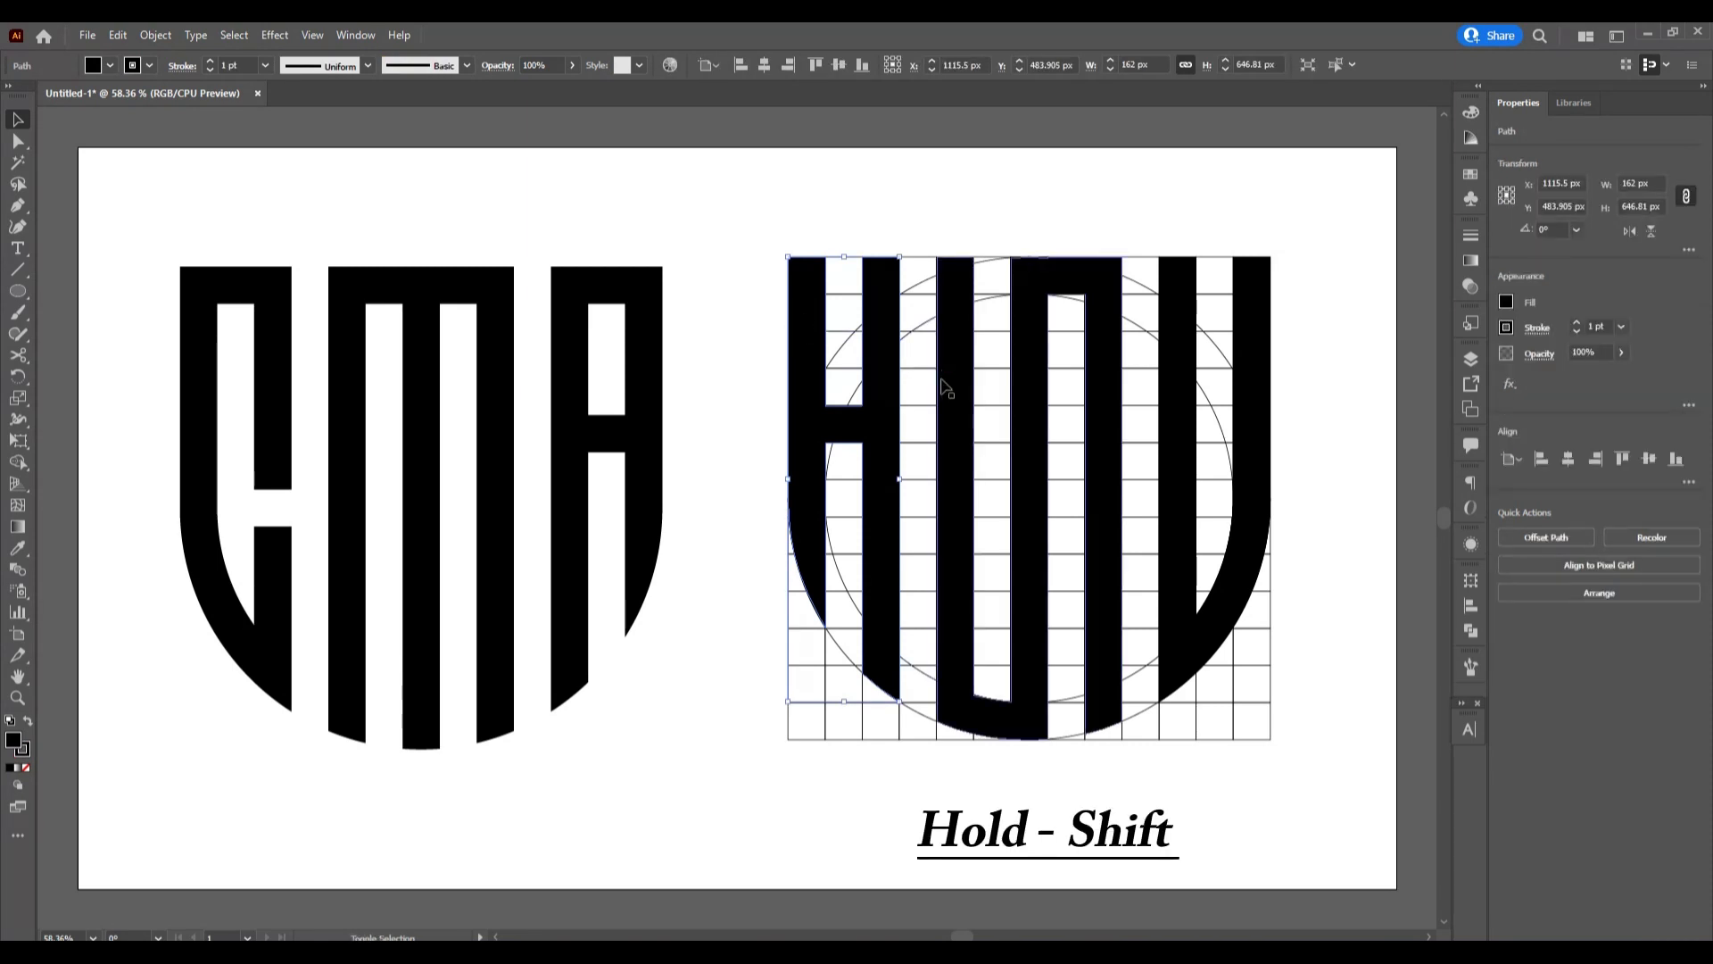
left_click(1184, 346, "shift")
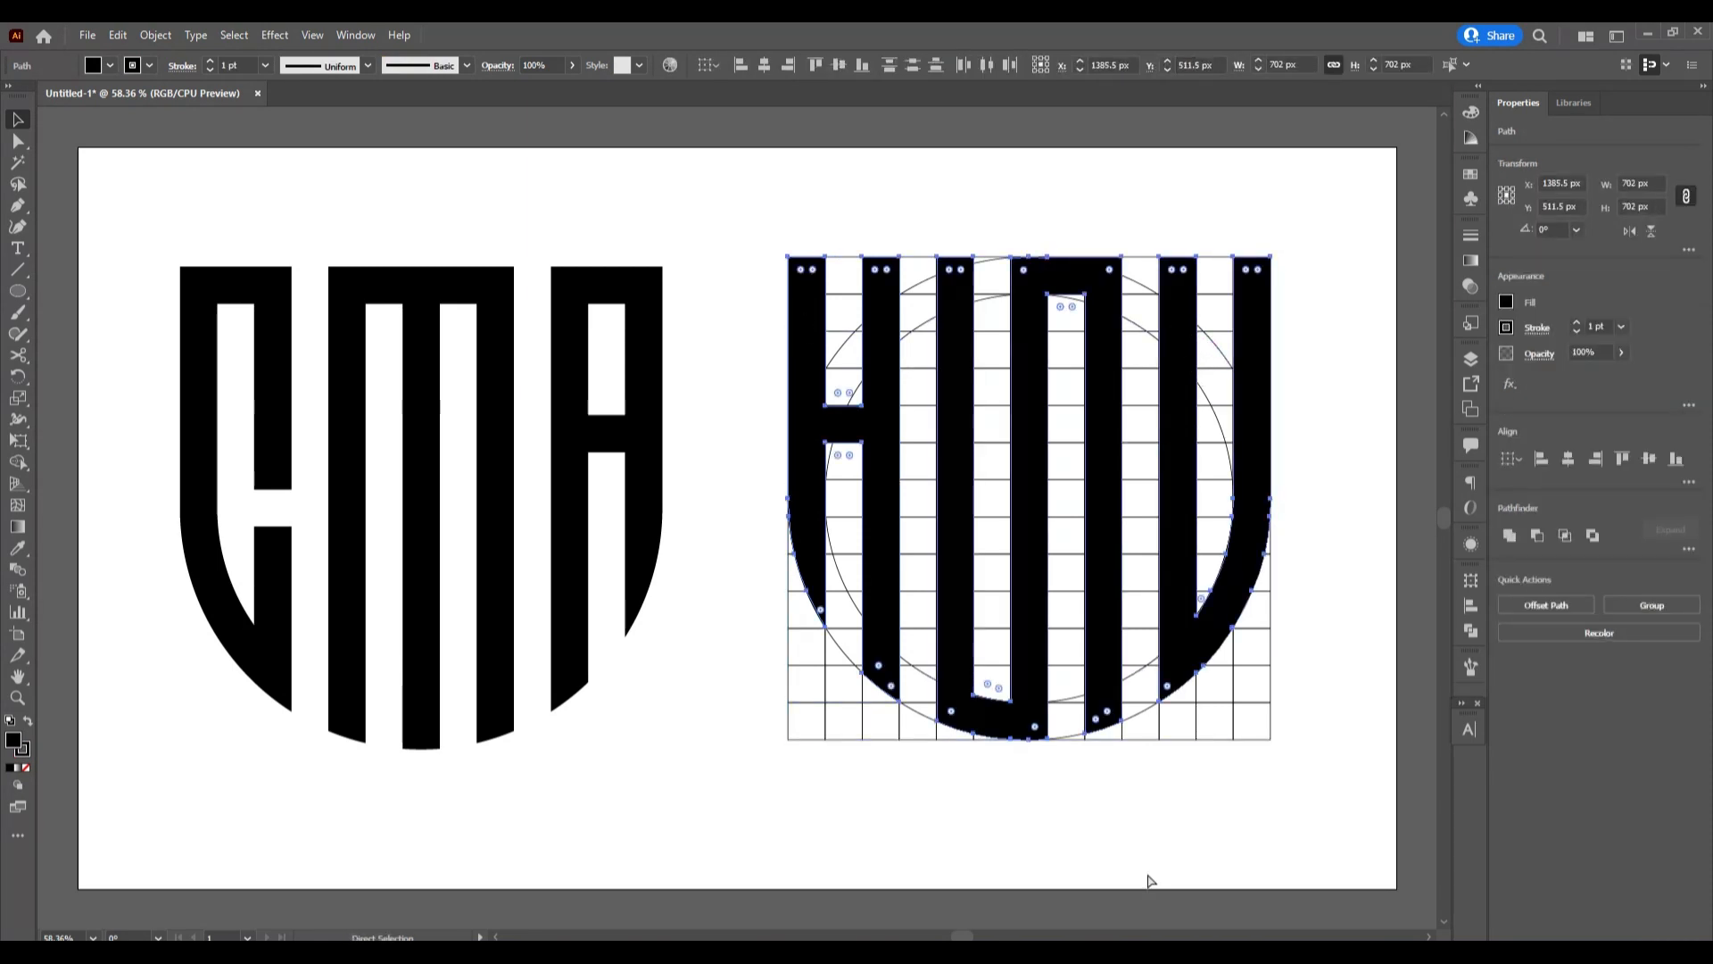
key("ctrl+x")
left_click_drag(750, 212, 1326, 785)
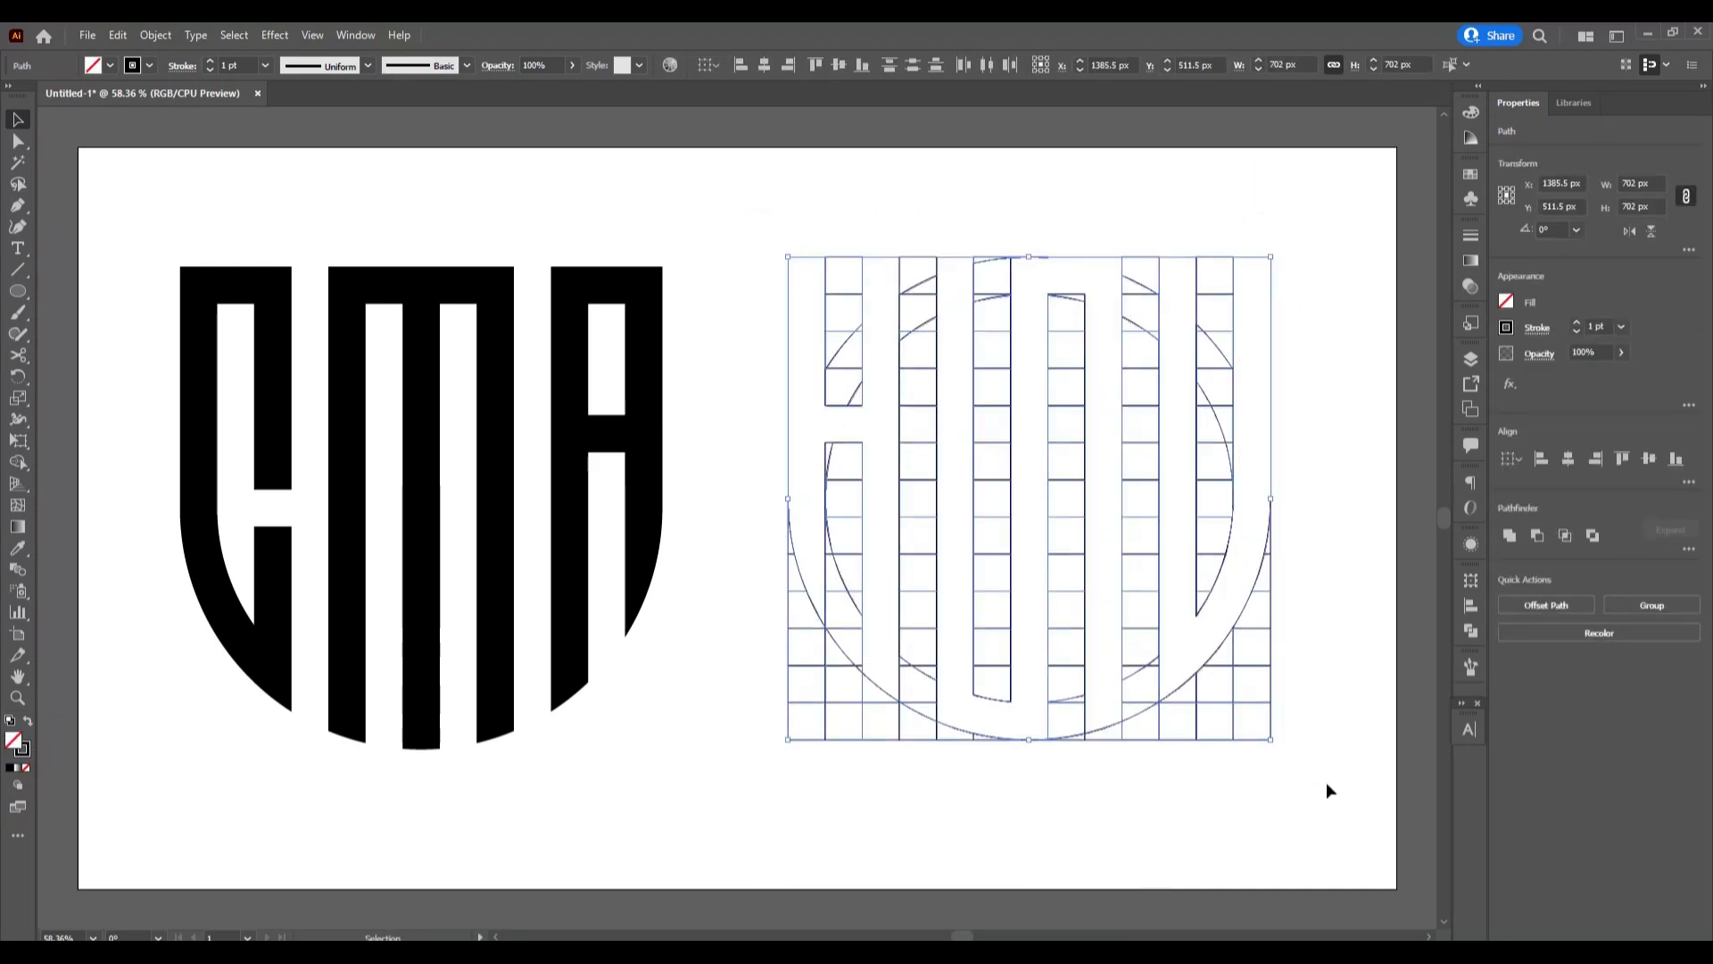
key("Delete")
Paste the HNU letters back on the right half of the artboard, beside the GMA mark, and remove their stroke
key("ctrl+v")
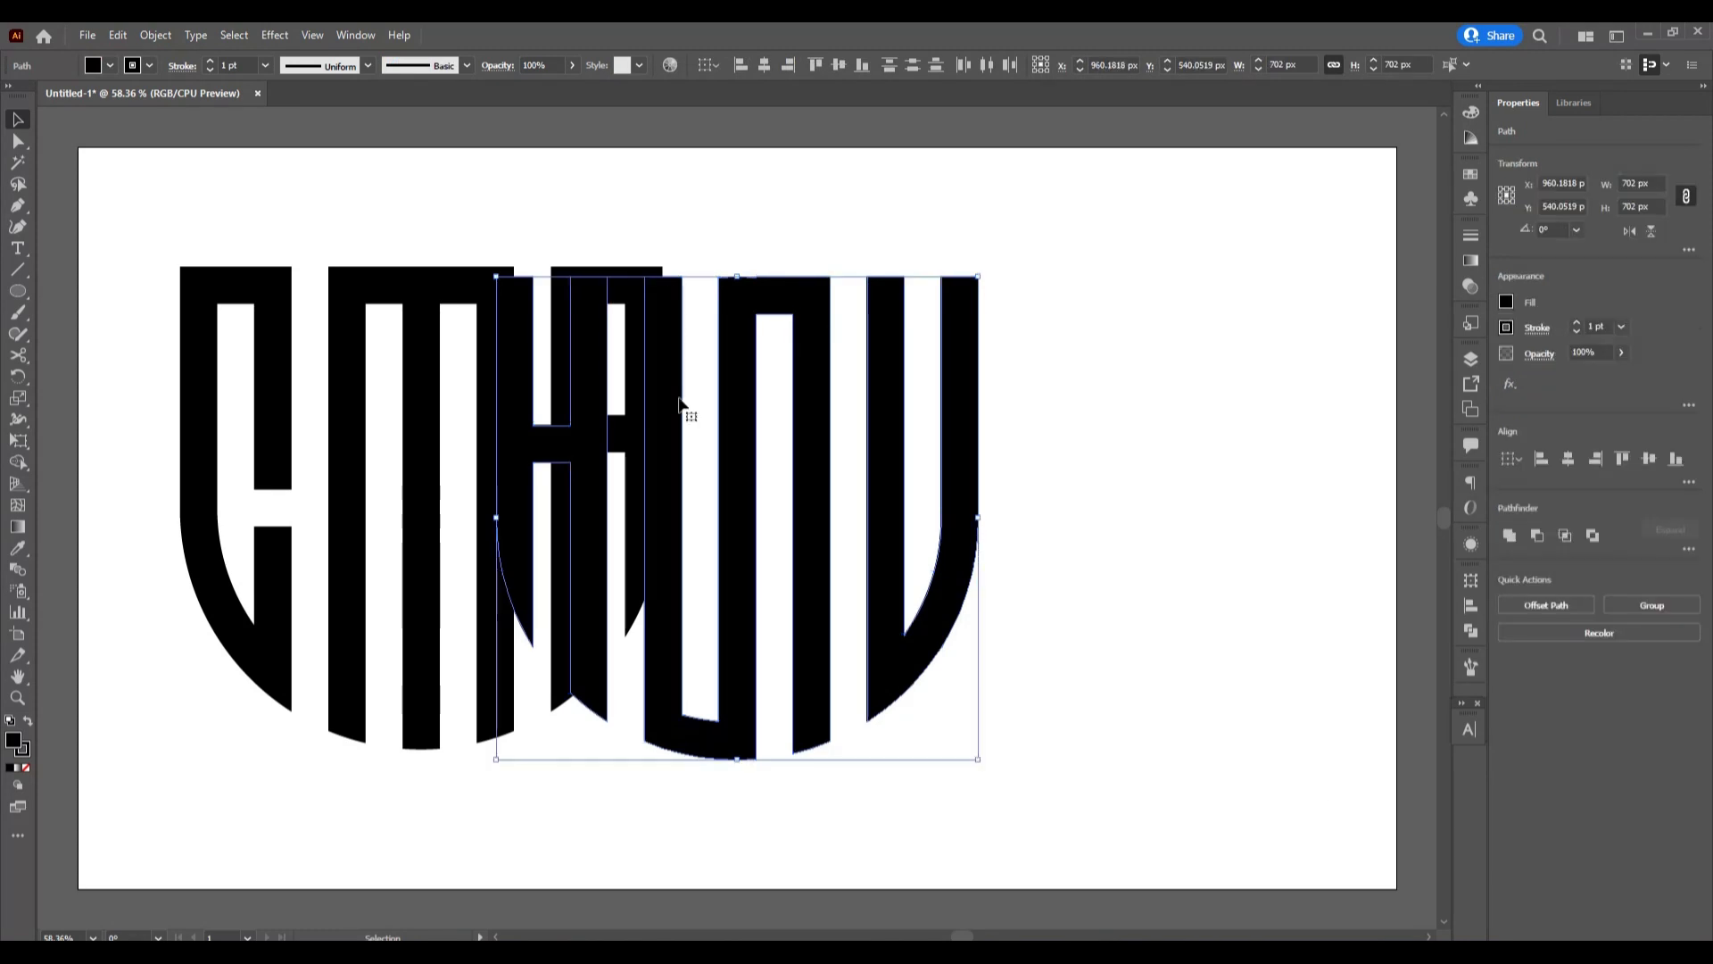
left_click_drag(733, 507, 1046, 483)
left_click(151, 66)
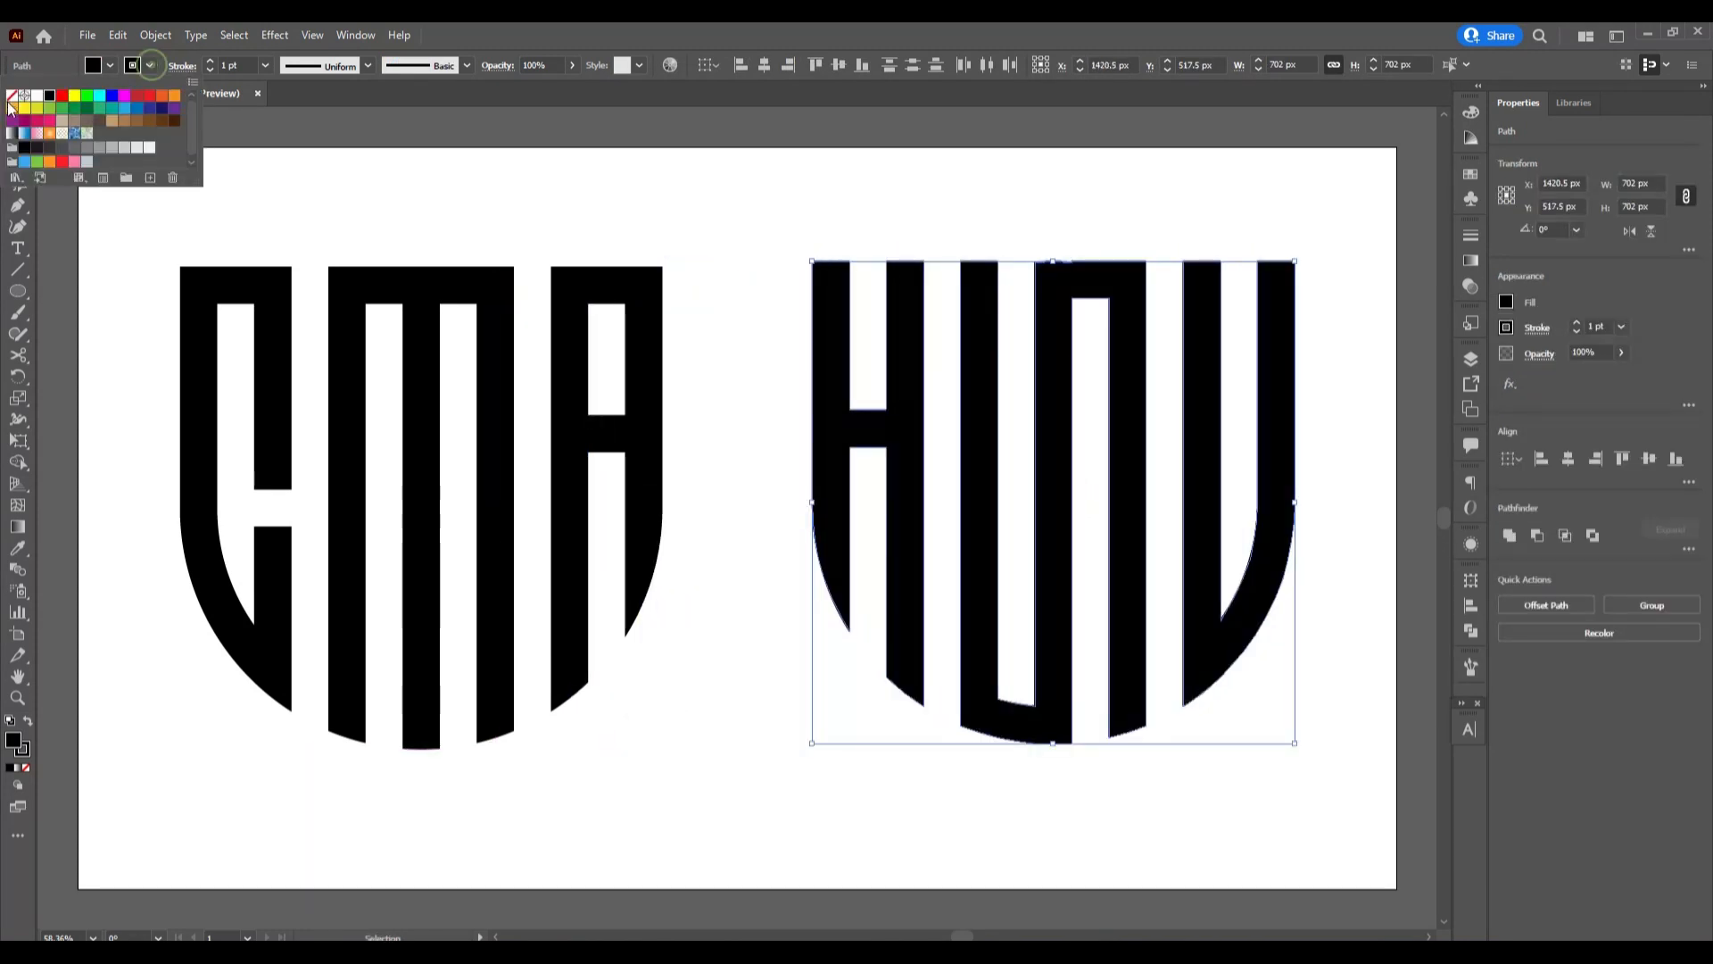
left_click(12, 96)
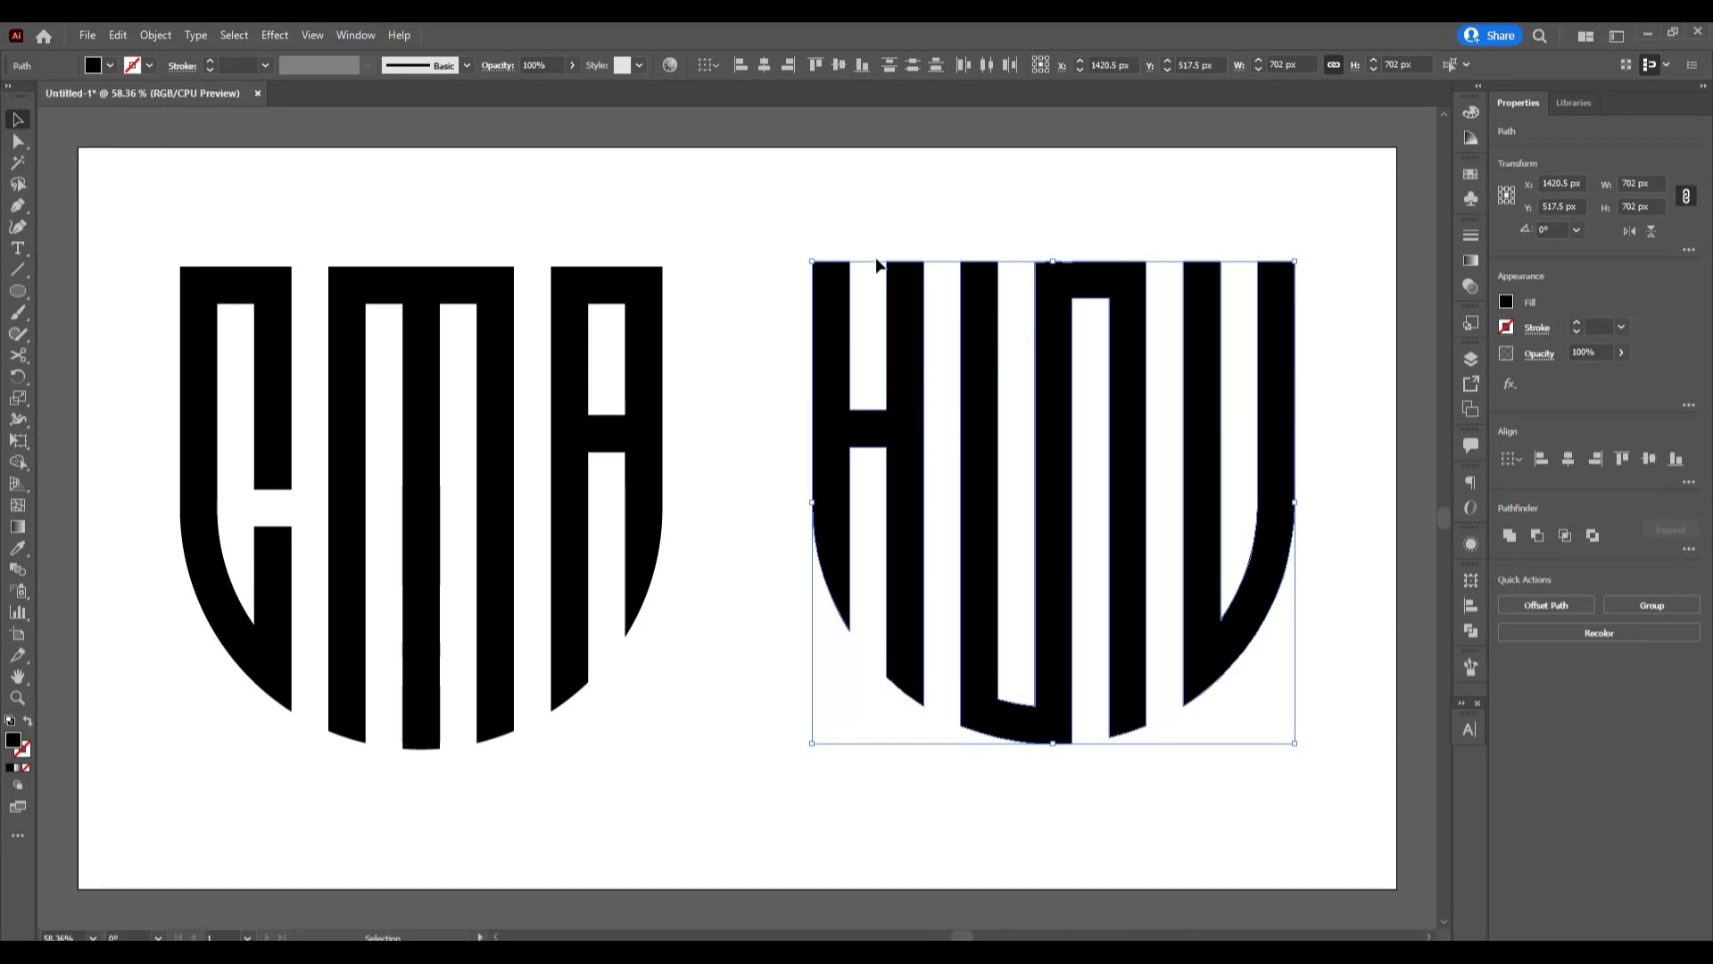
Group the HNU letters, and group the GMA letters separately
right_click(957, 334)
left_click(1042, 447)
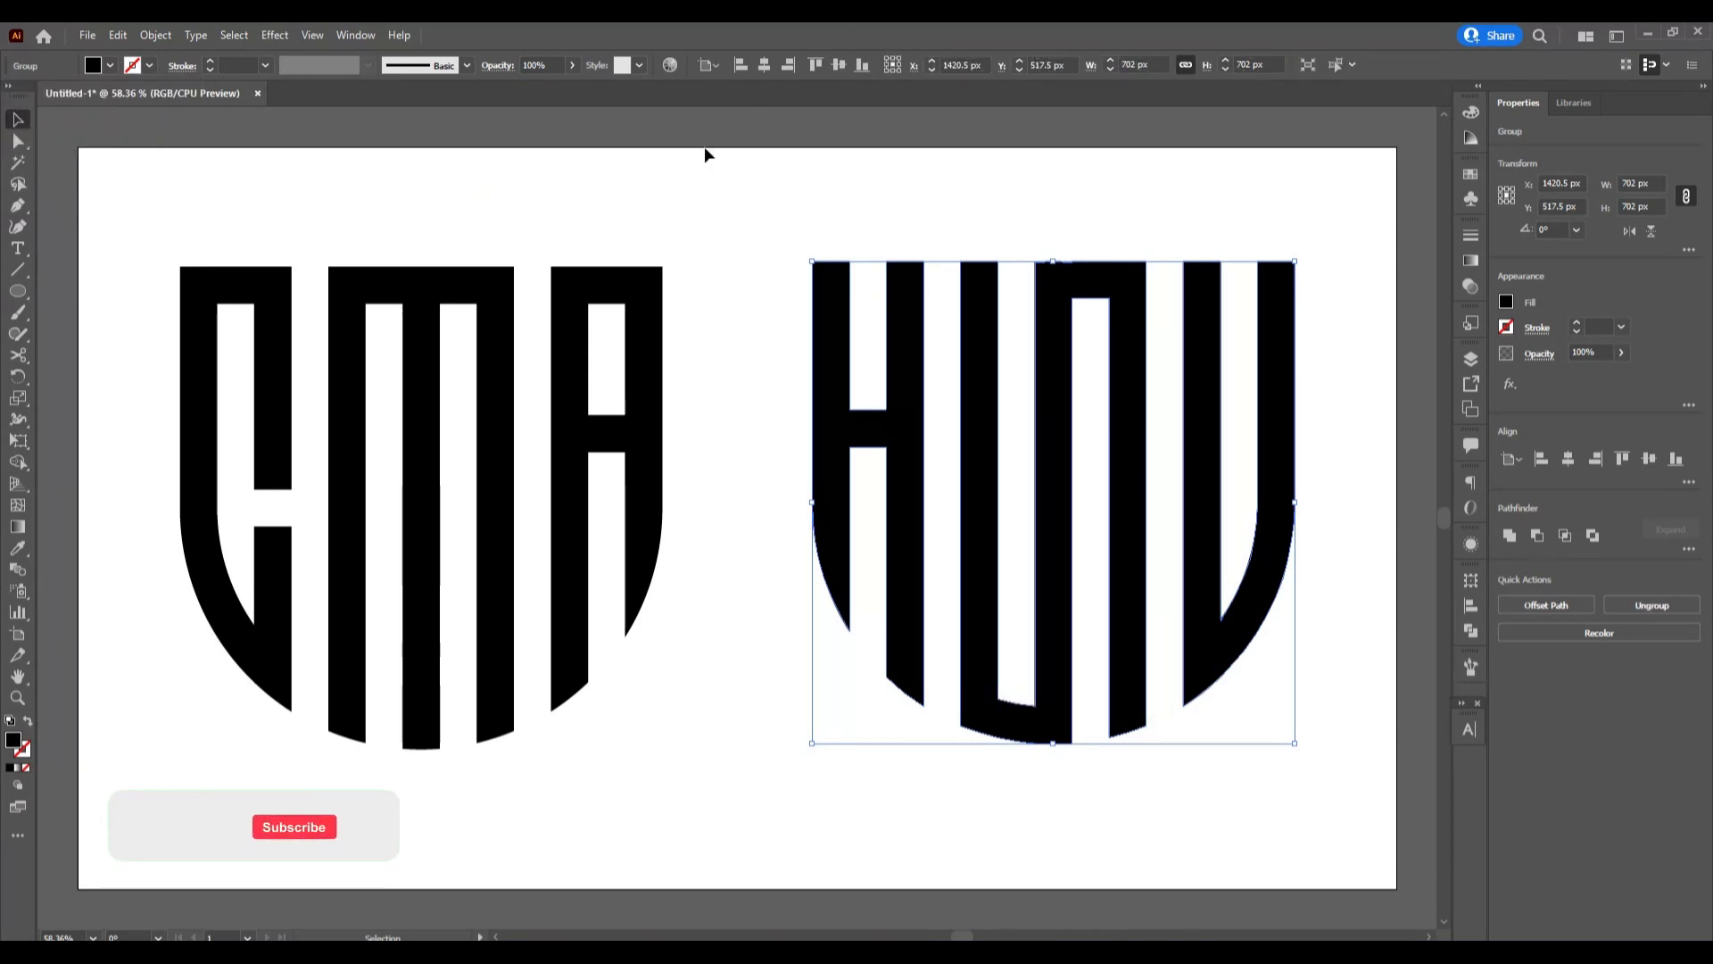
left_click_drag(182, 210, 665, 714)
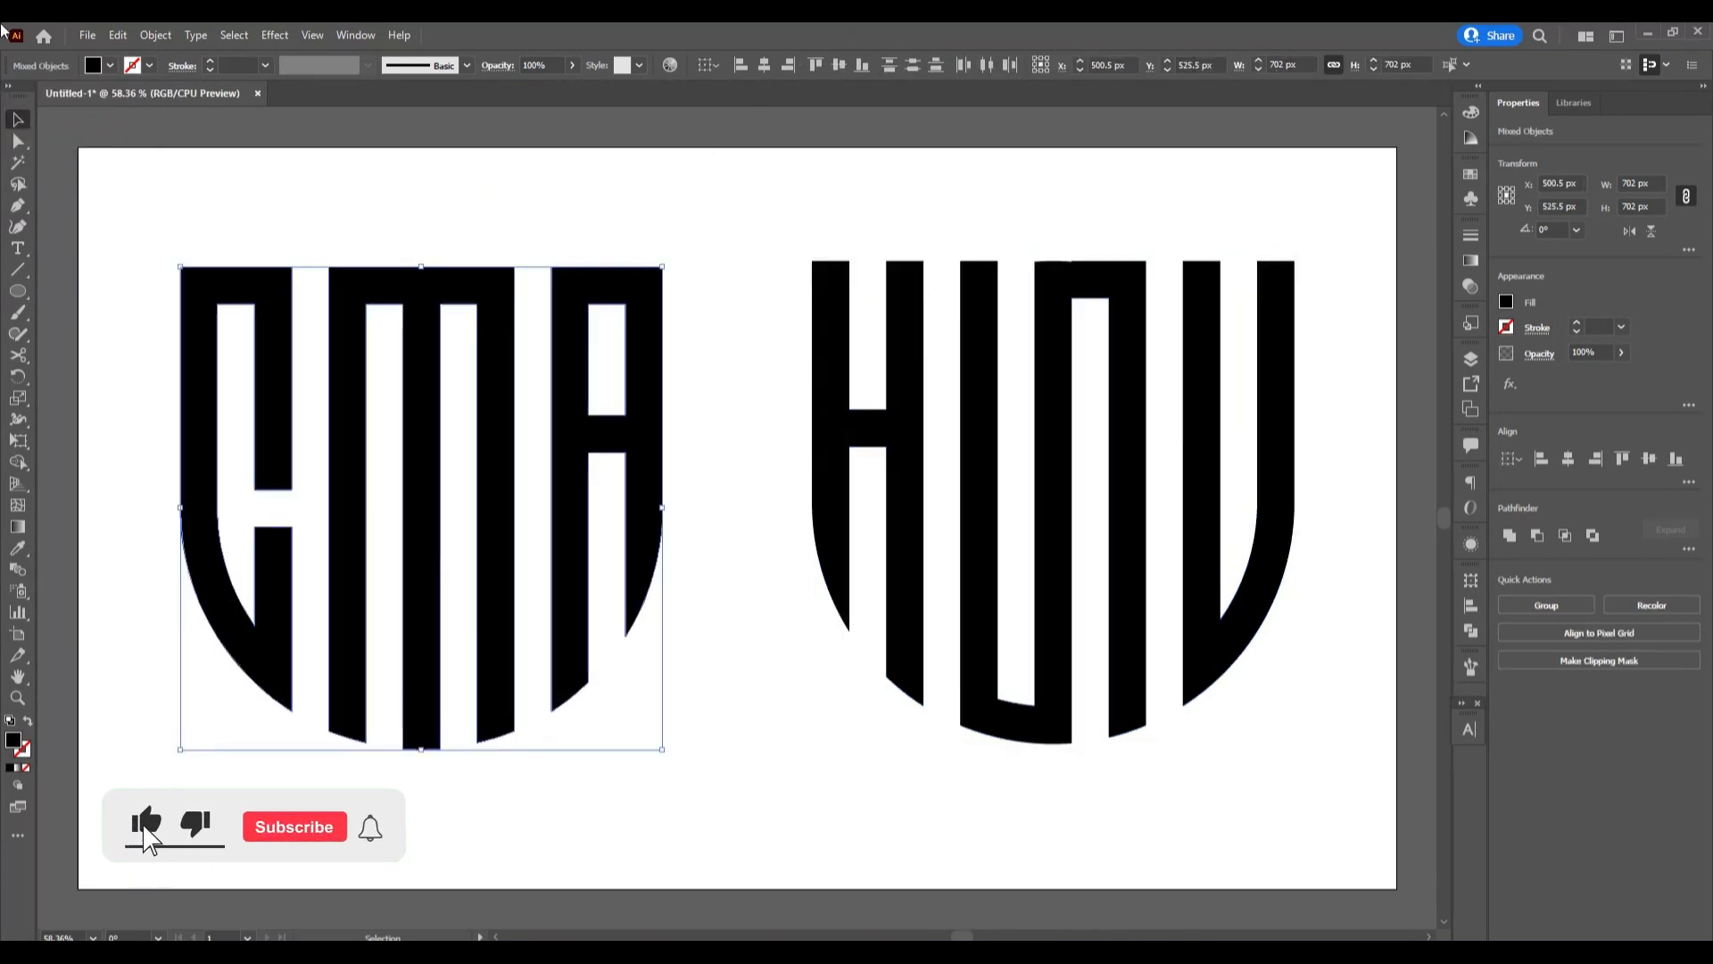
right_click(471, 369)
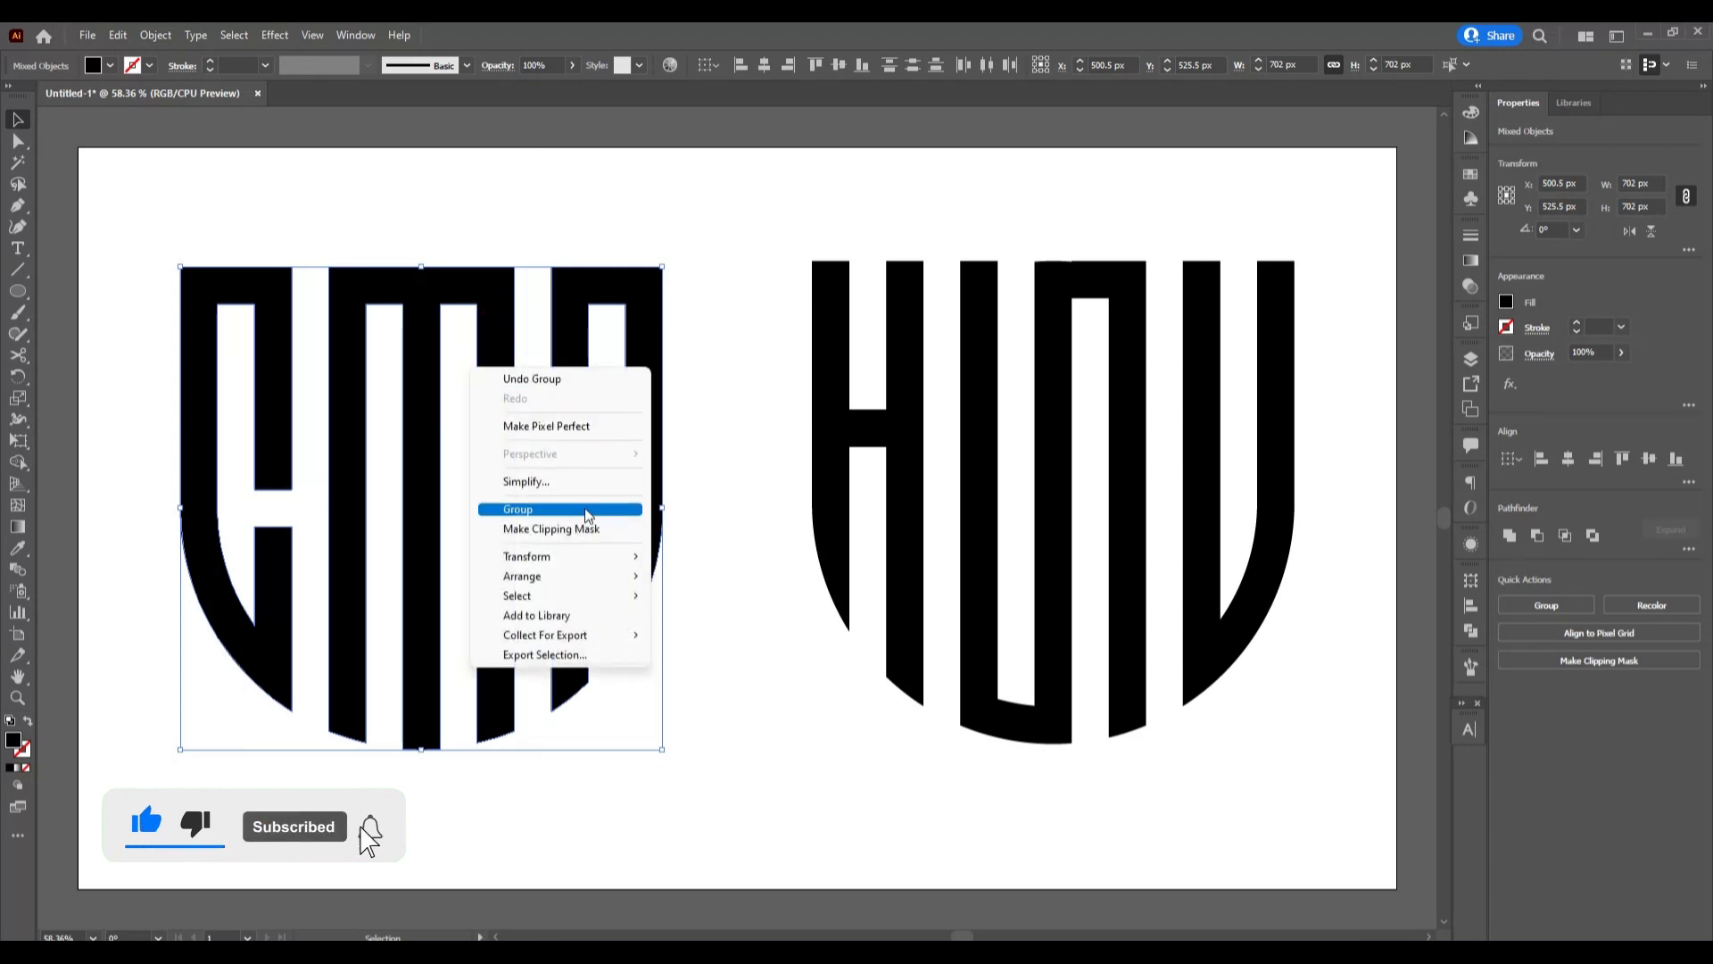
left_click(585, 507)
Align the two lettermark groups by their vertical centers and scale them together proportionally about their center to about 1127 px wide
left_click_drag(548, 231, 1098, 603)
left_click(840, 66)
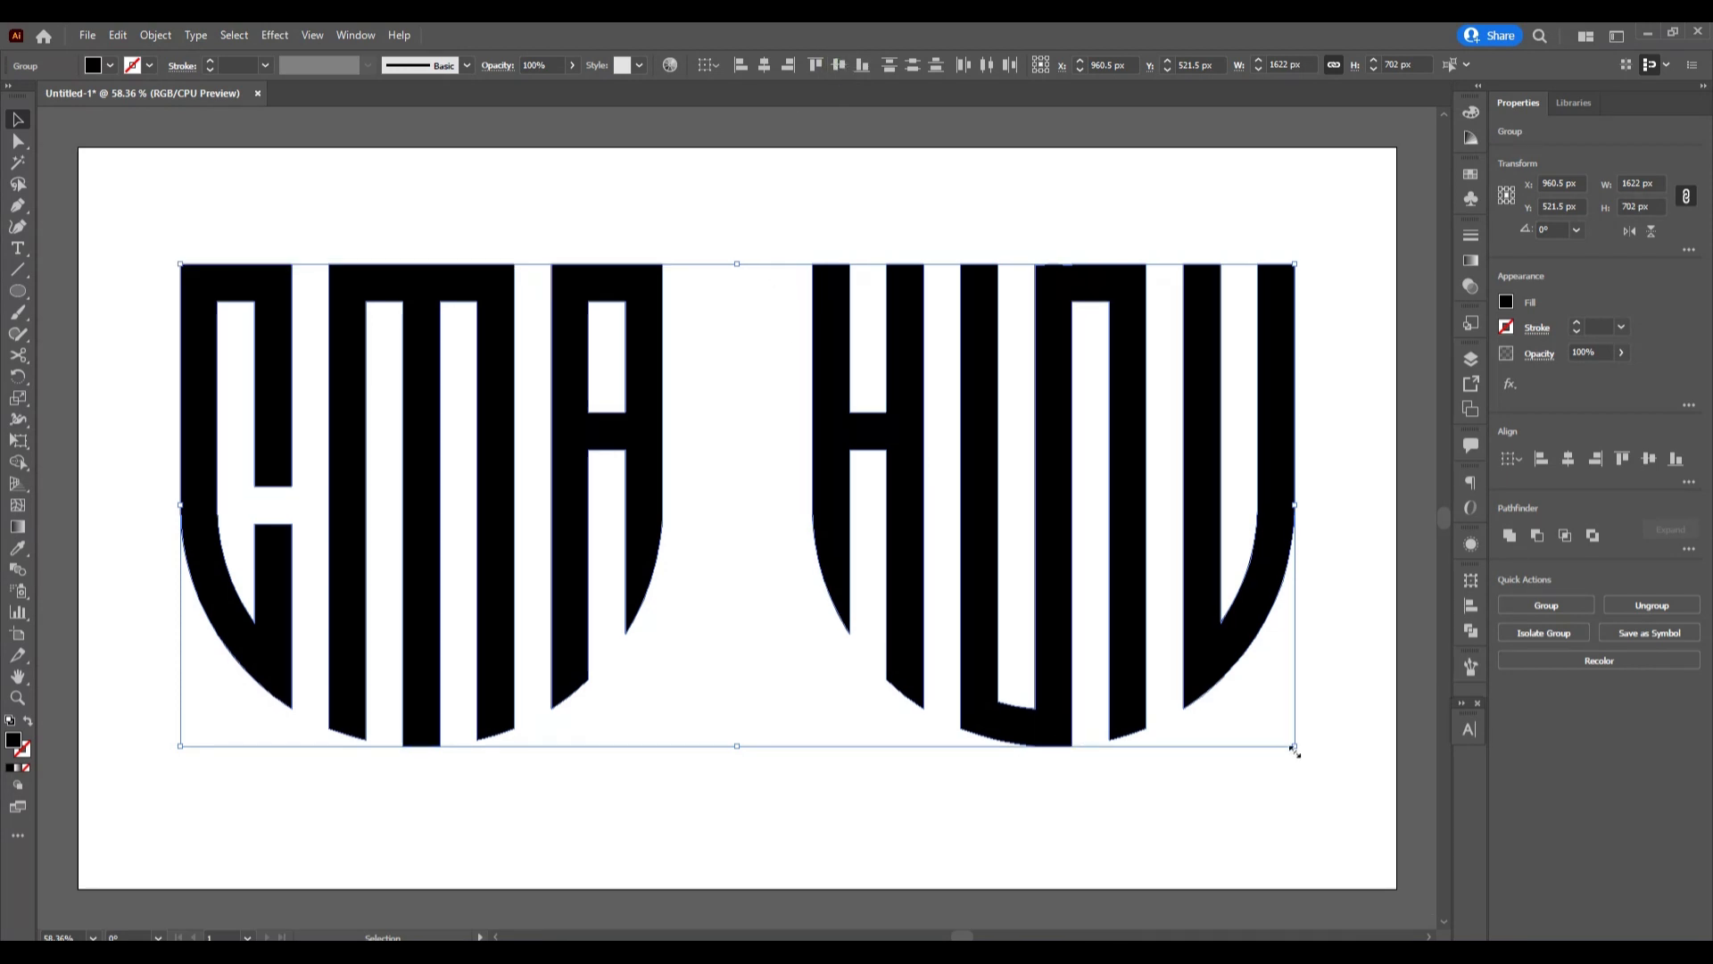
left_click_drag(1295, 747, 1116, 750)
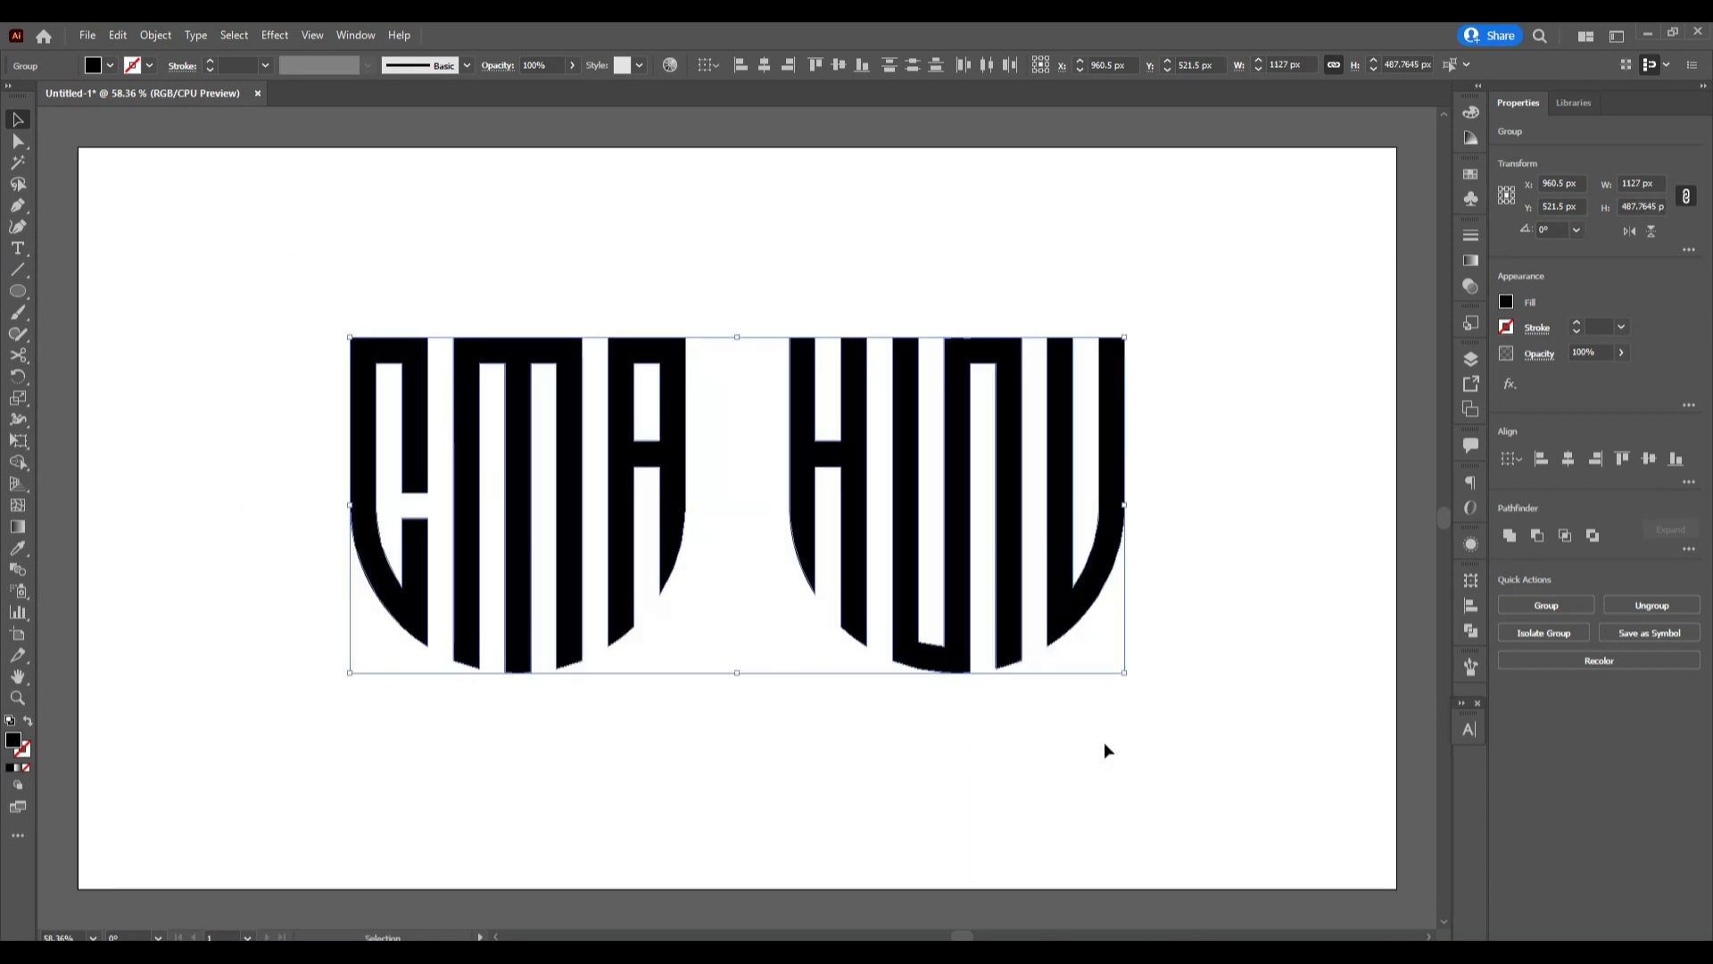